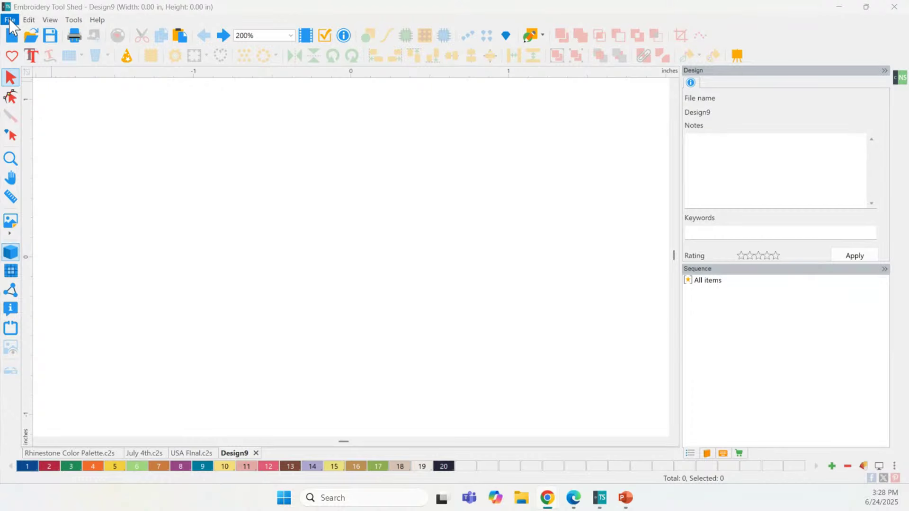
left_click(10, 22)
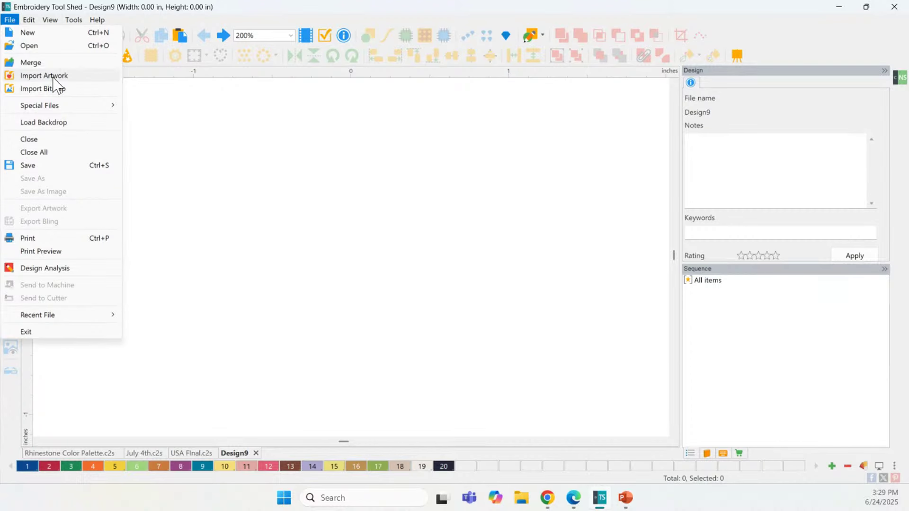
left_click(146, 107)
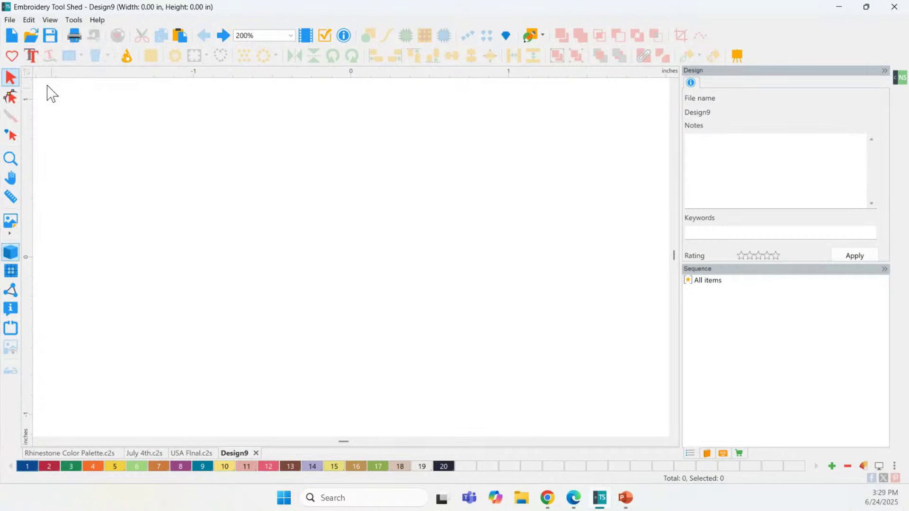
Step: Browse the craft shape catalog through Borders, Hobbies & Music, the Holidays & Seasons subcategories and Shapes & Symbols
left_click(11, 56)
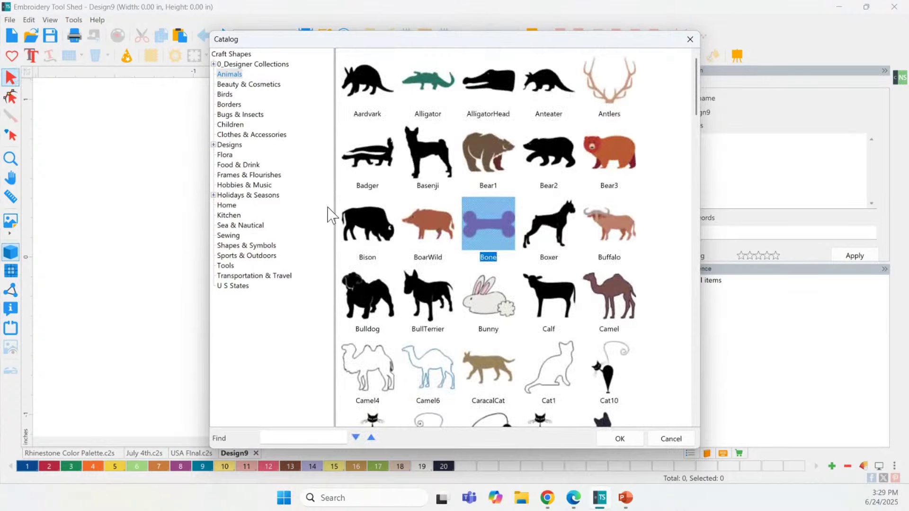
left_click(229, 105)
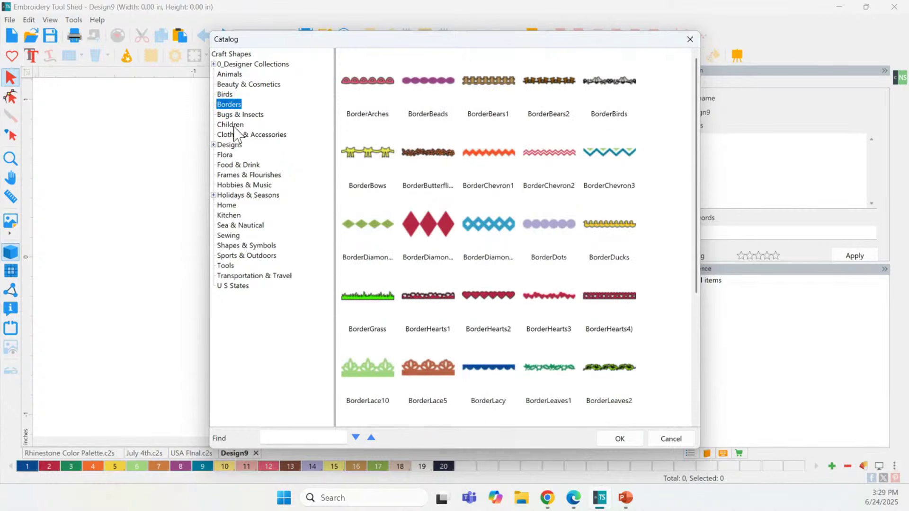
left_click(242, 188)
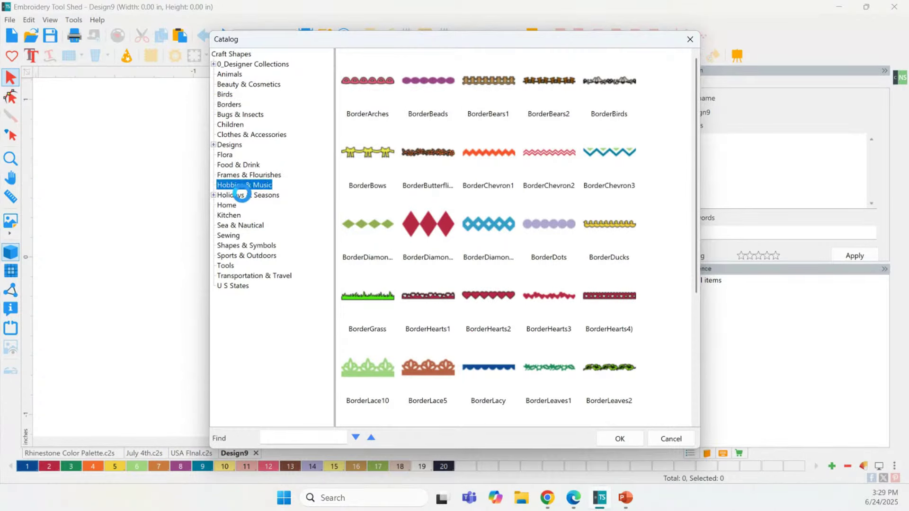
double_click(243, 195)
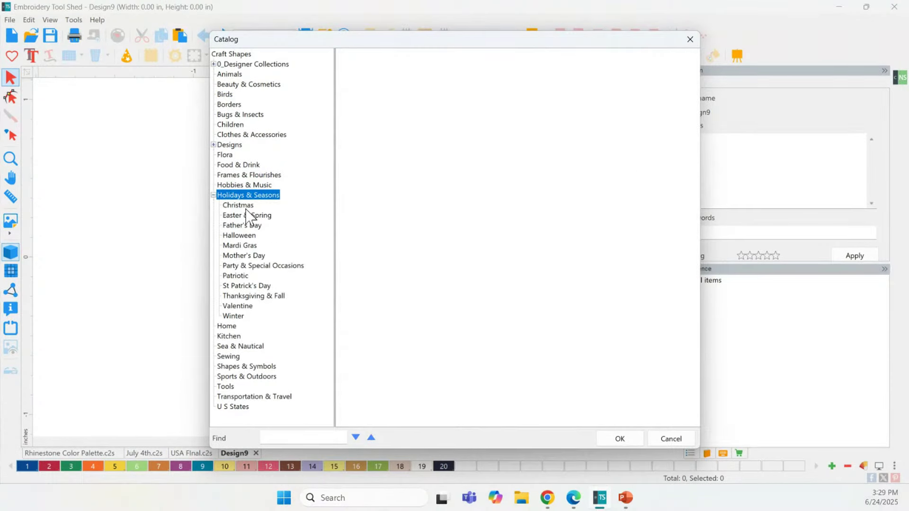
left_click(246, 207)
left_click(250, 236)
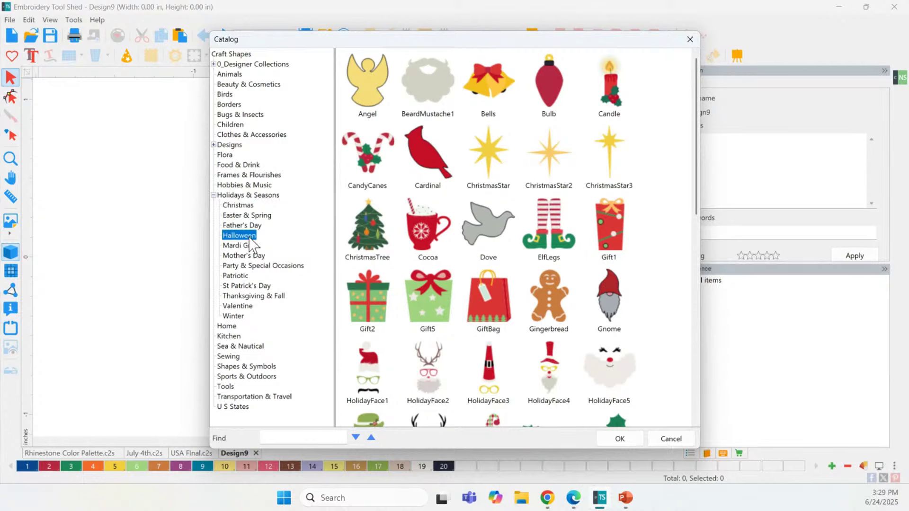
left_click(243, 278)
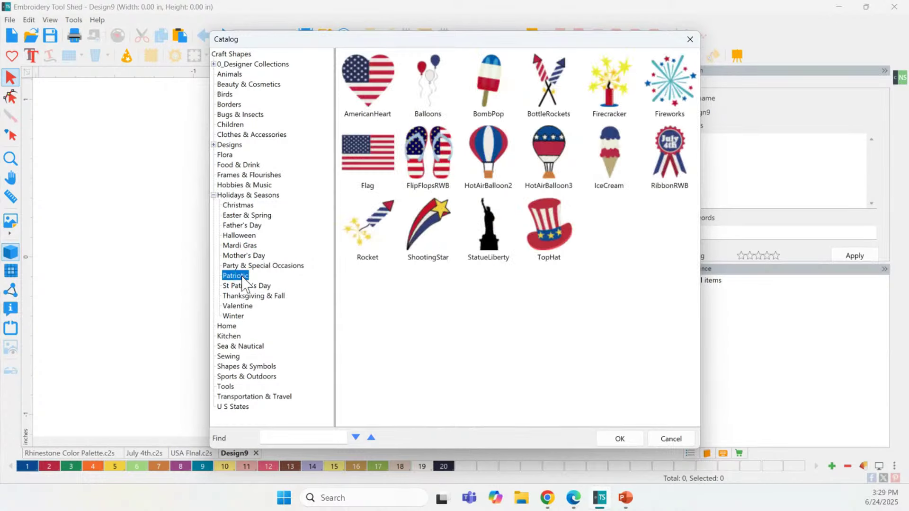
left_click(245, 286)
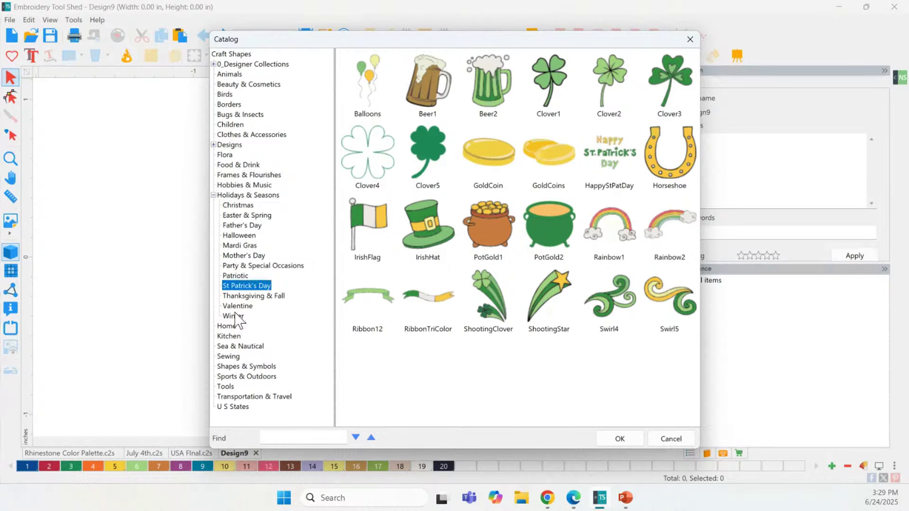
left_click(235, 315)
left_click(236, 367)
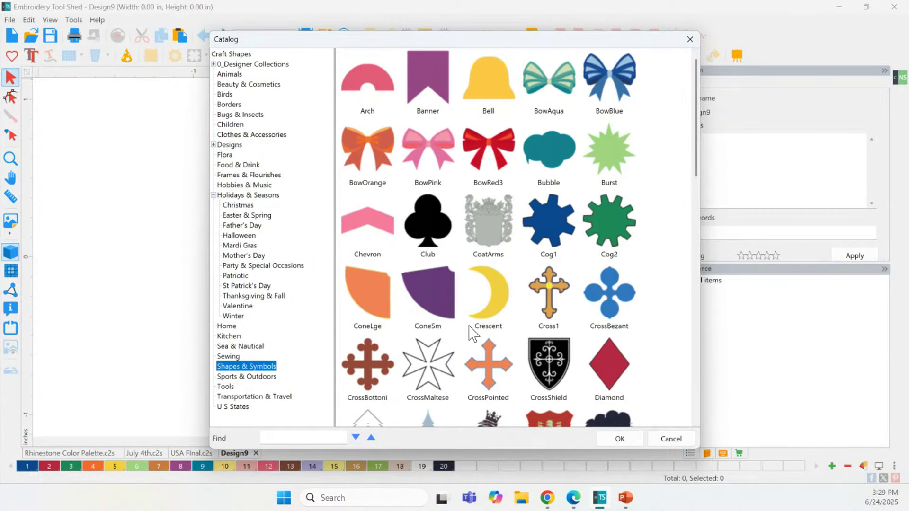
scroll(559, 213, "down", 1)
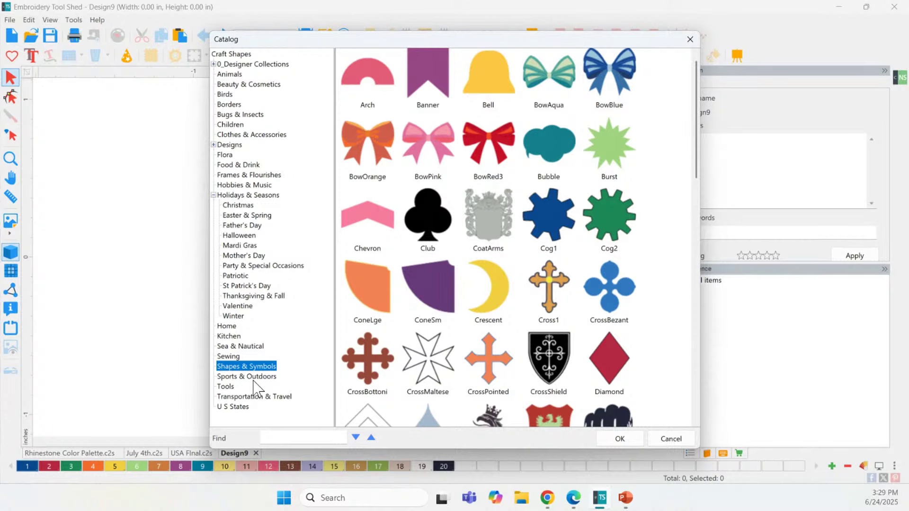
Step: Insert the Star shape from the catalog's Shapes & Symbols category into the design
left_click(229, 356)
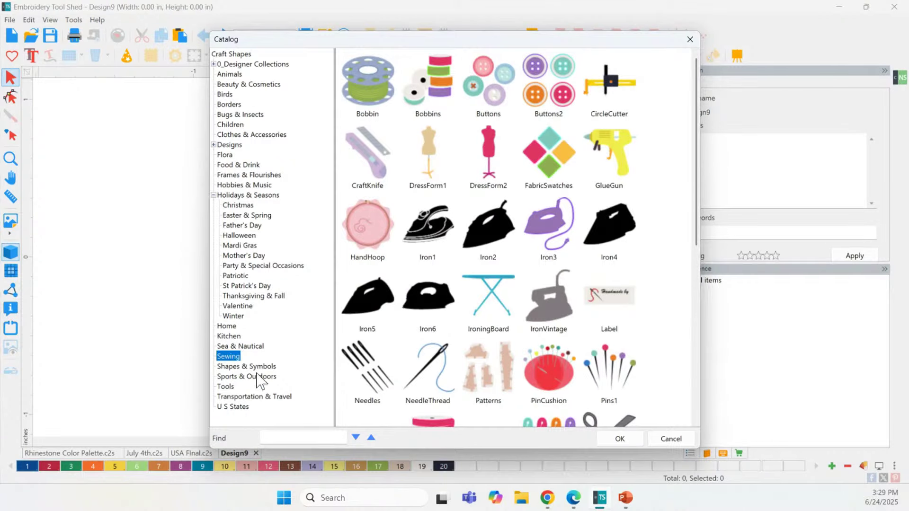
left_click(269, 367)
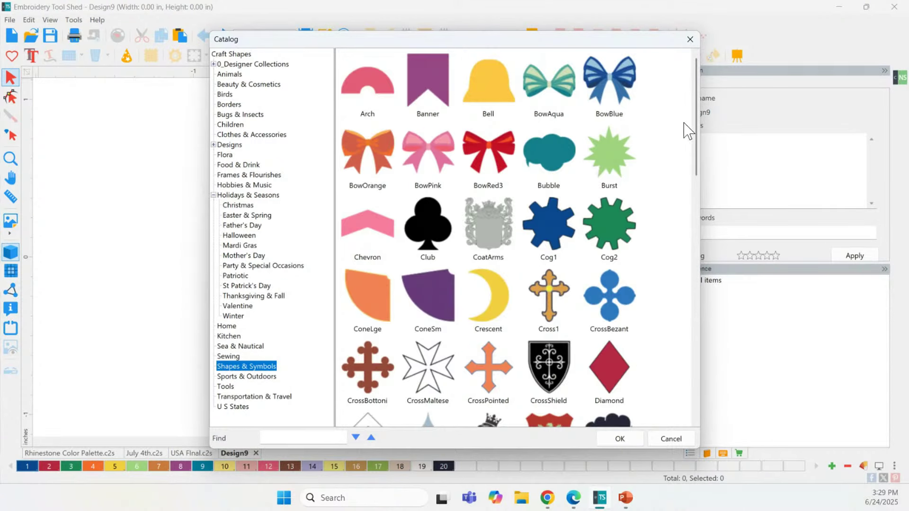
scroll(680, 190, "down", 3)
scroll(680, 189, "down", 8)
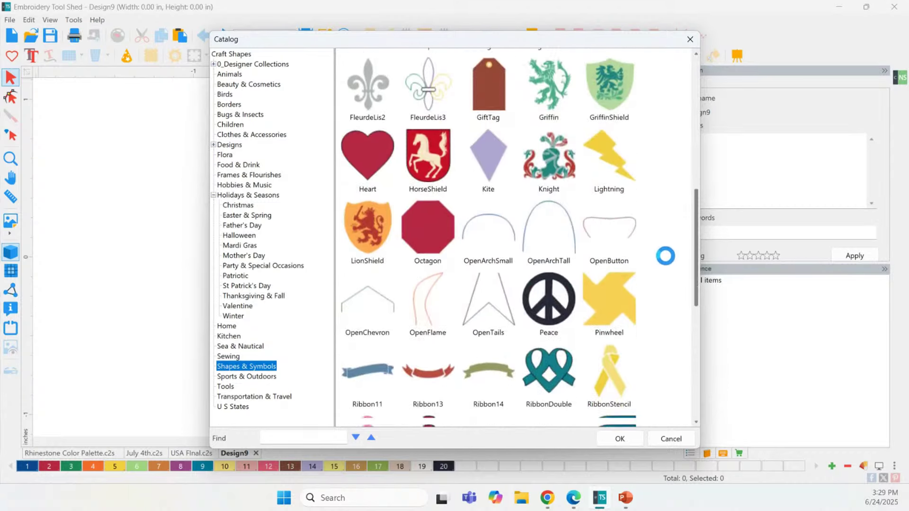
scroll(668, 337, "down", 2)
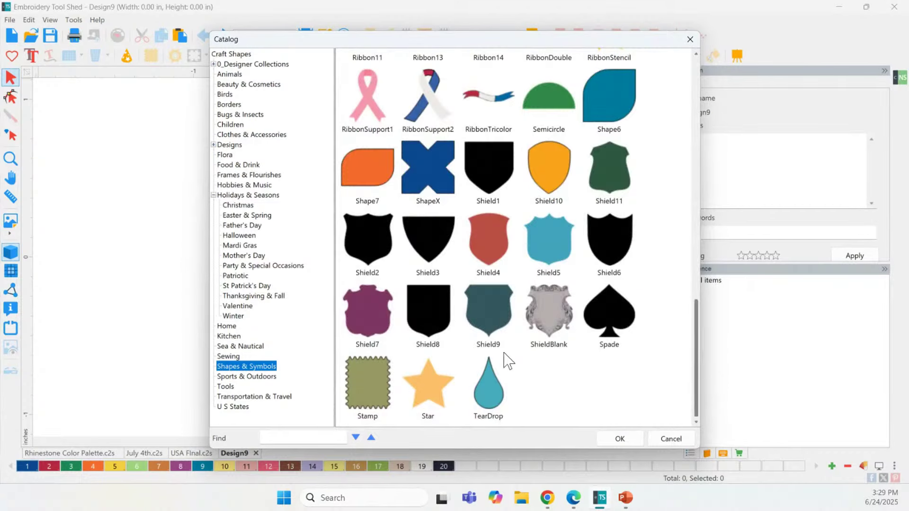
left_click(433, 383)
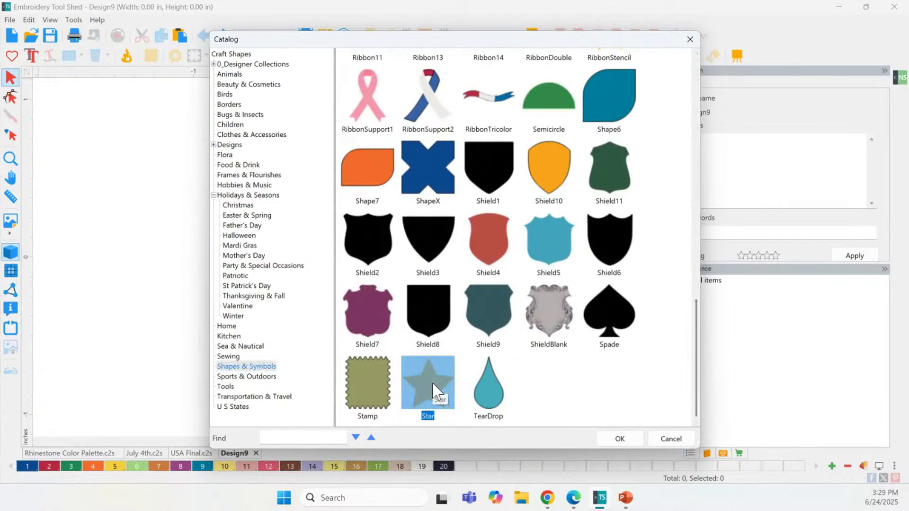
left_click(620, 439)
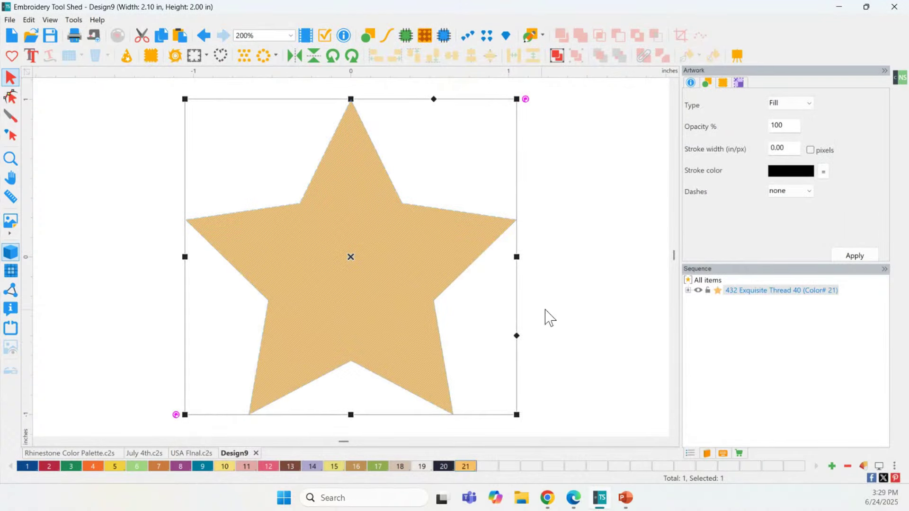
Step: Expand the star's color group in the sequence and select its artwork item
left_click(687, 290)
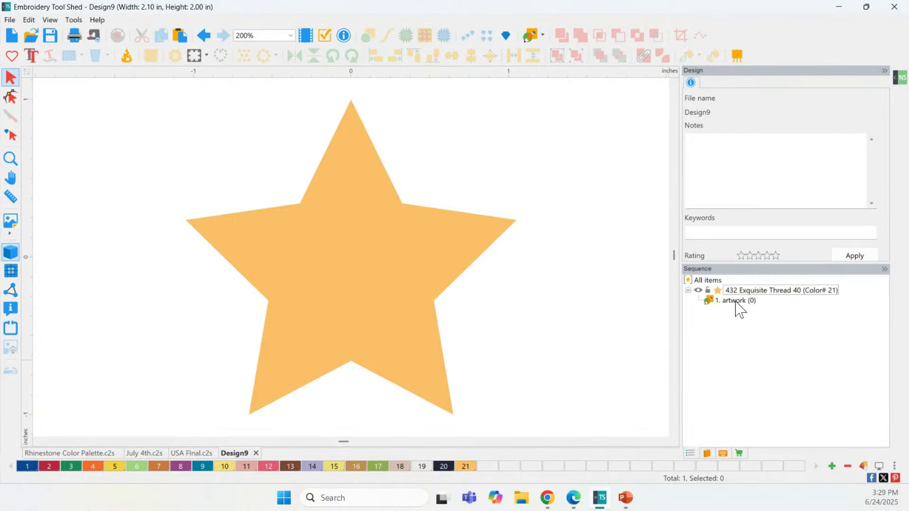
left_click(741, 303)
left_click(688, 291)
left_click(687, 290)
left_click(735, 305)
left_click(347, 290)
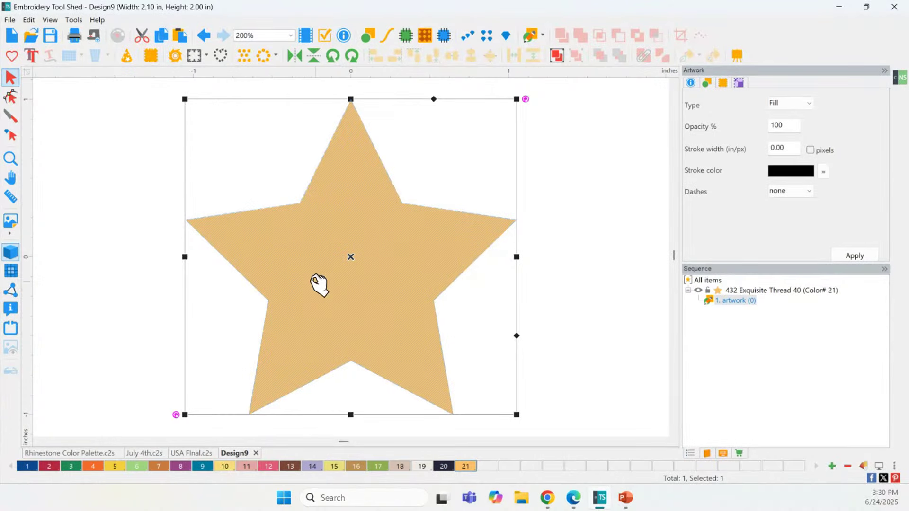
Step: Try to choose a media size for cutting the star in the Cutter settings
left_click(175, 58)
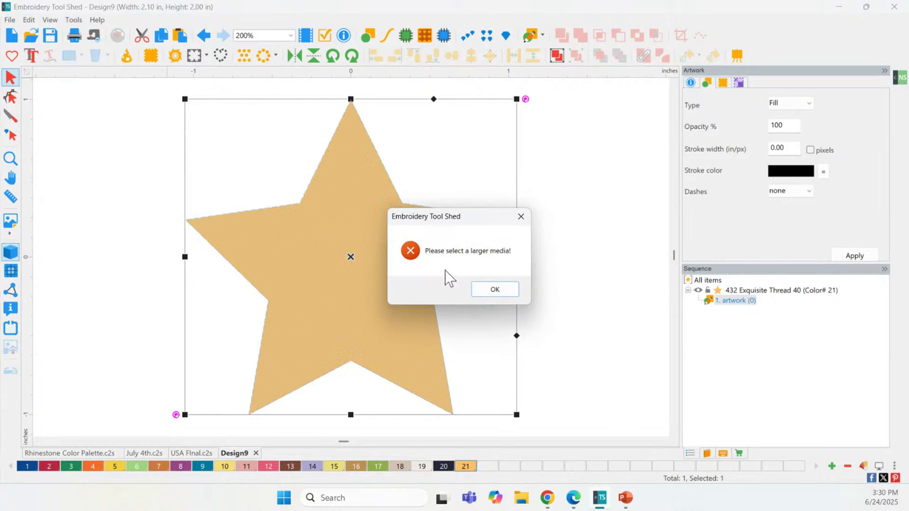
left_click(495, 289)
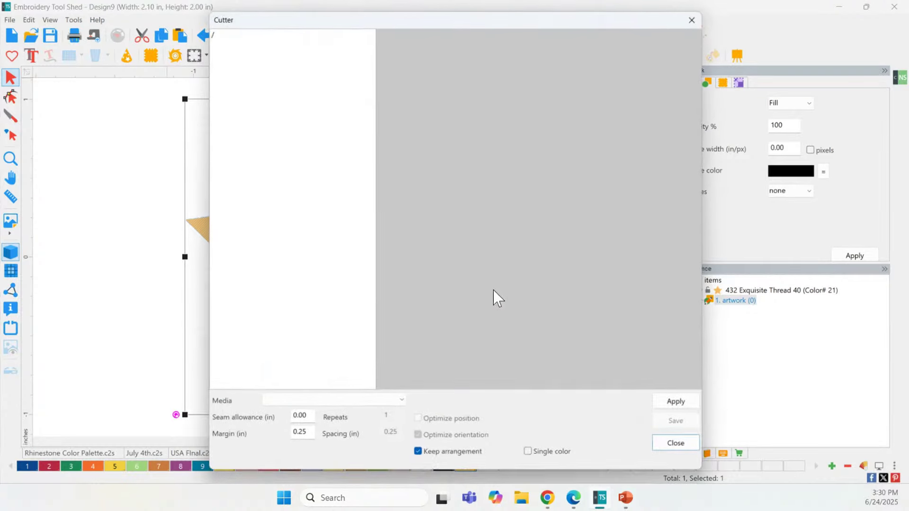
left_click(387, 403)
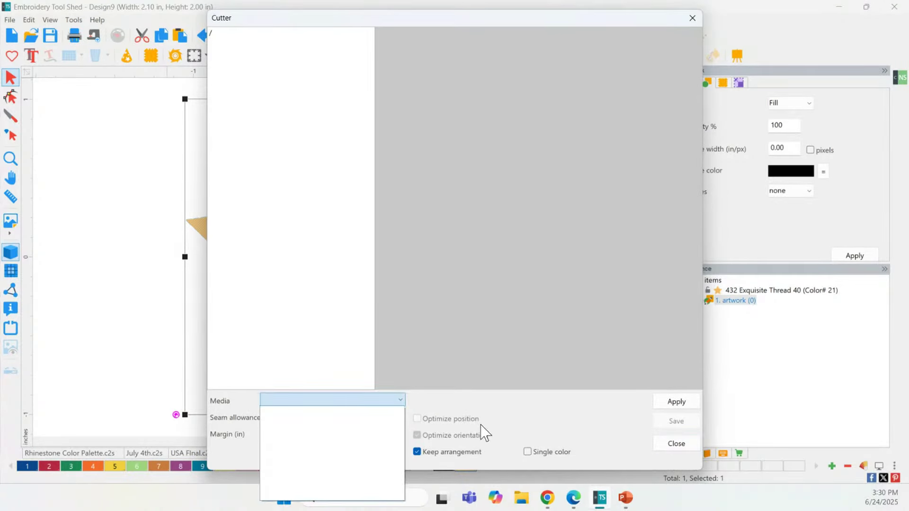
left_click(693, 451)
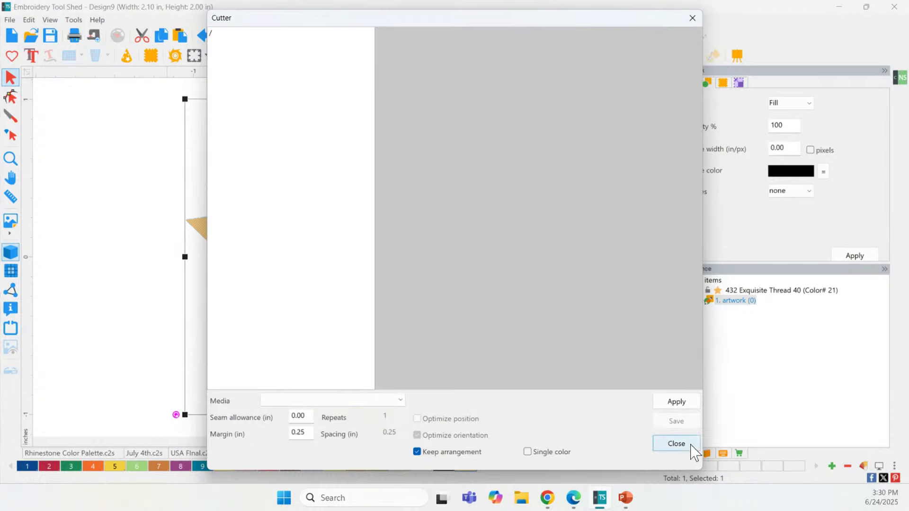
left_click(677, 444)
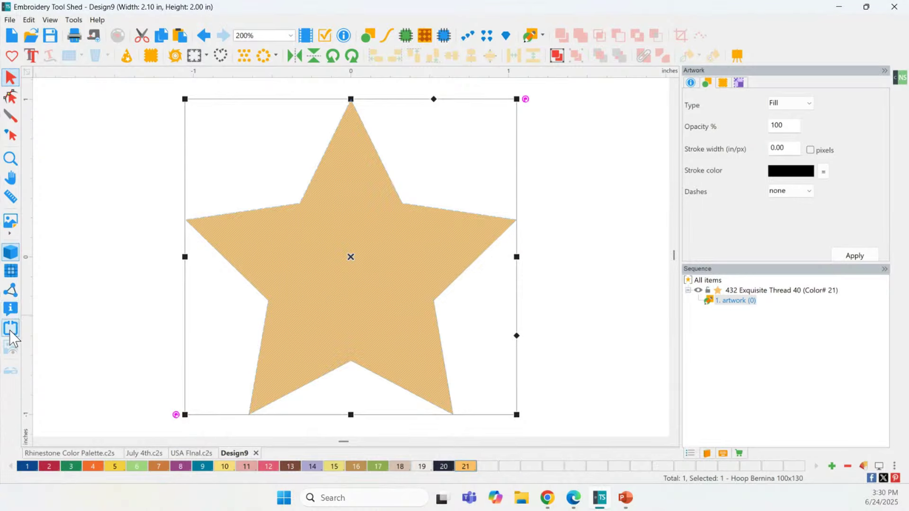
Step: Search the available hoops for "media", then clear the search text
left_click(10, 329)
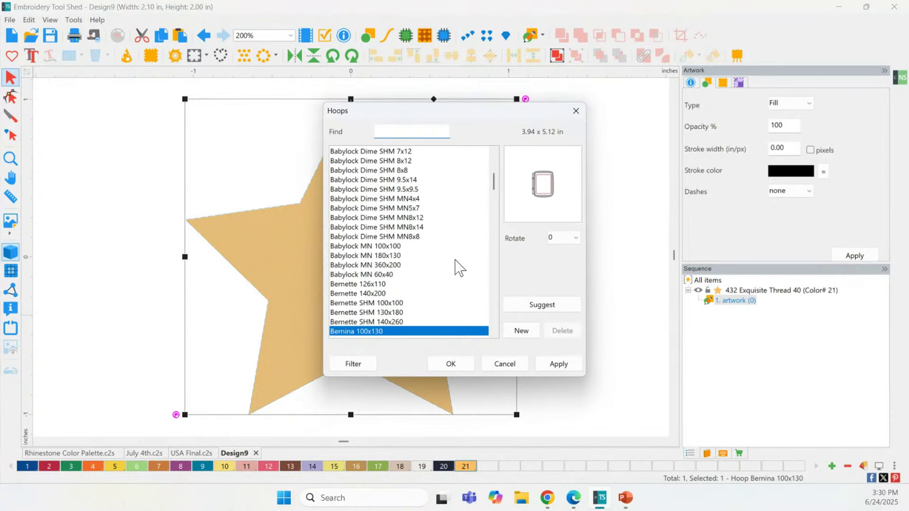
mouse_move(493, 178)
left_mouse_down()
mouse_move(484, 268)
mouse_move(495, 320)
mouse_move(504, 167)
left_mouse_up()
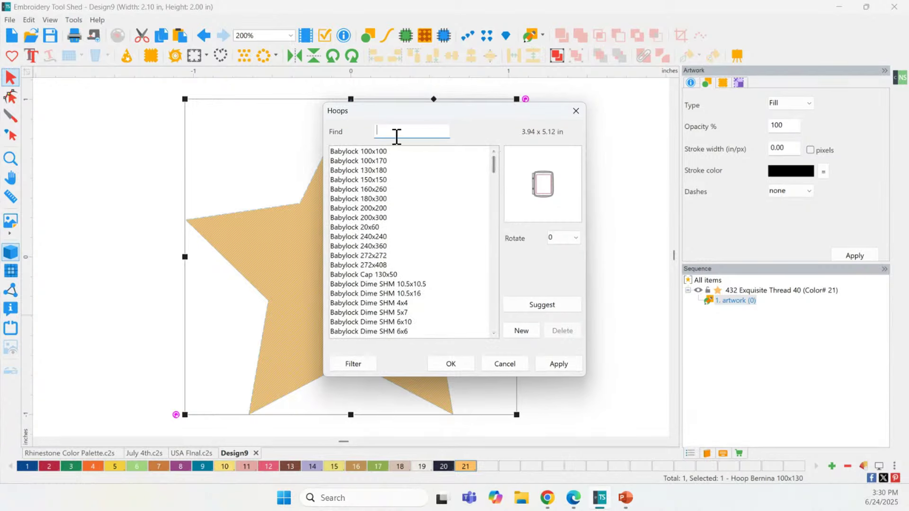
type("media")
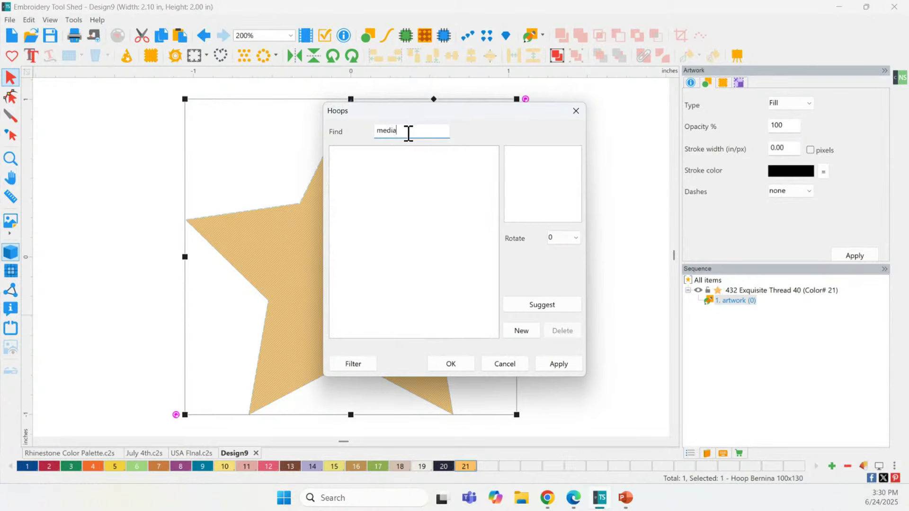
left_click_drag(398, 132, 334, 138)
key("BackSpace")
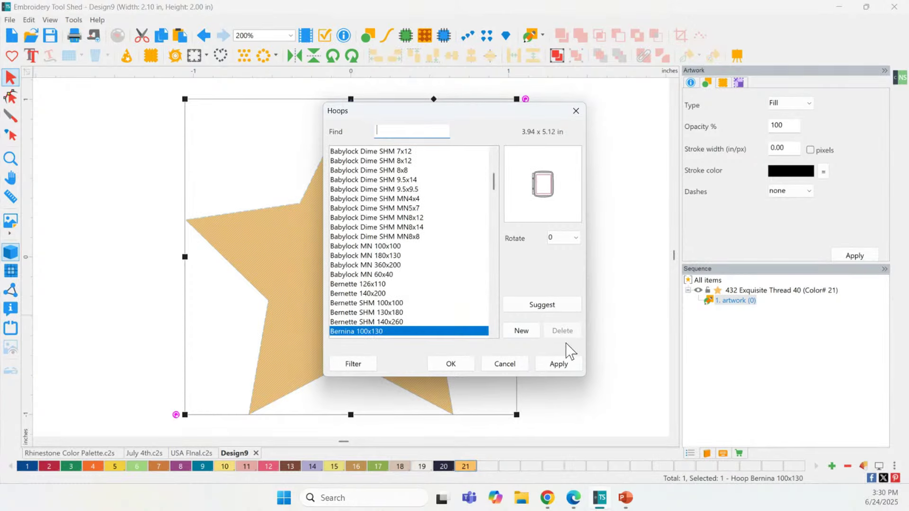
Step: Enable the Media 12x12, 12x24, 15x15, 24x24, 5x7, 6x8 and 8x12 inch sizes in the hoop filter
left_click(363, 362)
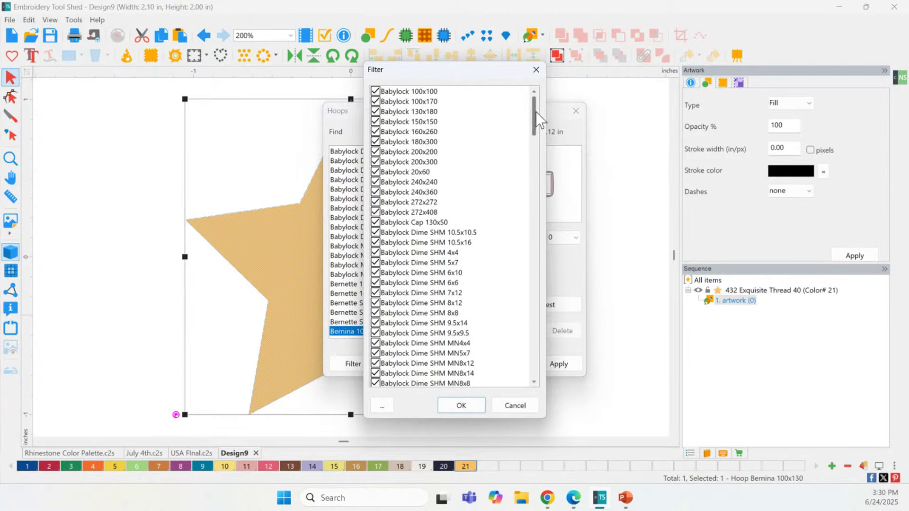
left_click_drag(533, 117, 543, 290)
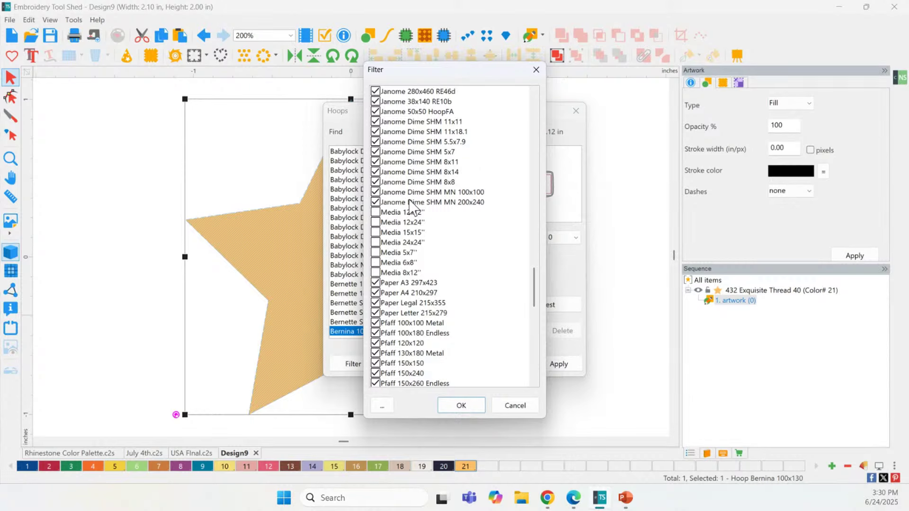
left_click(377, 213)
left_click(376, 223)
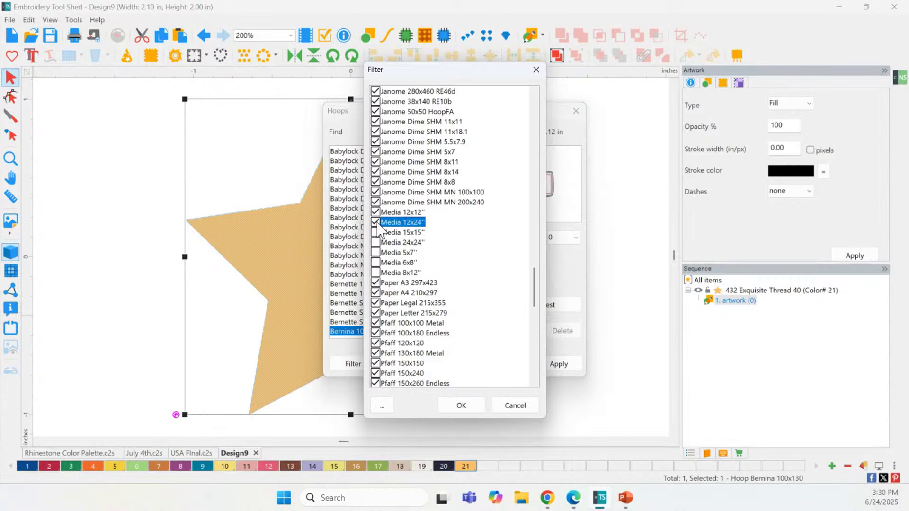
left_click(378, 233)
left_click(376, 243)
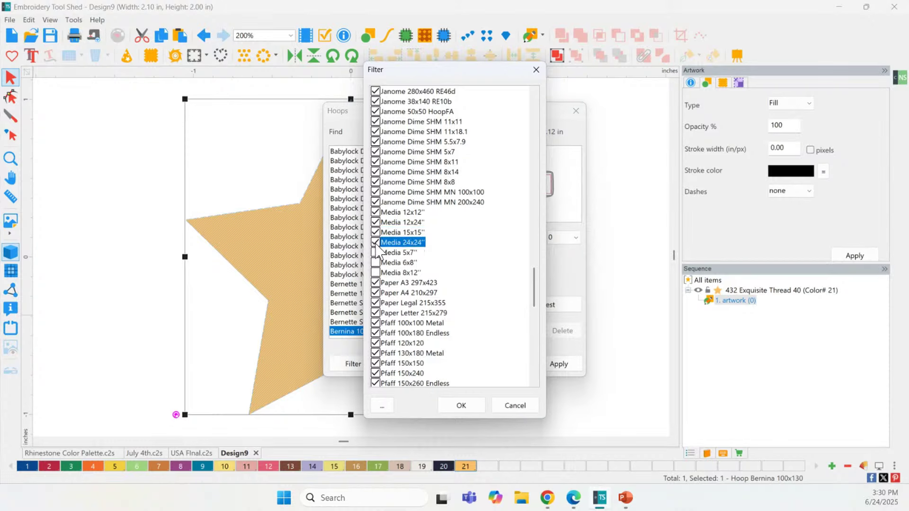
left_click(377, 252)
left_click(376, 263)
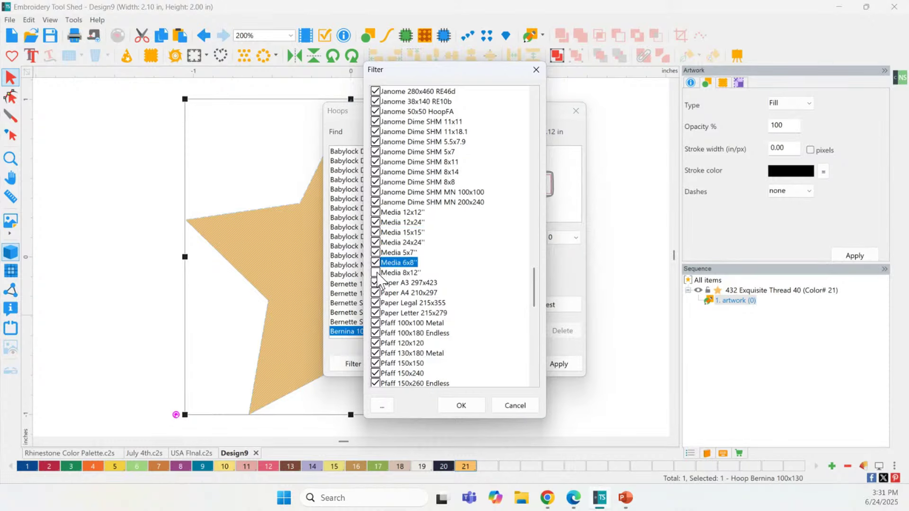
left_click(376, 273)
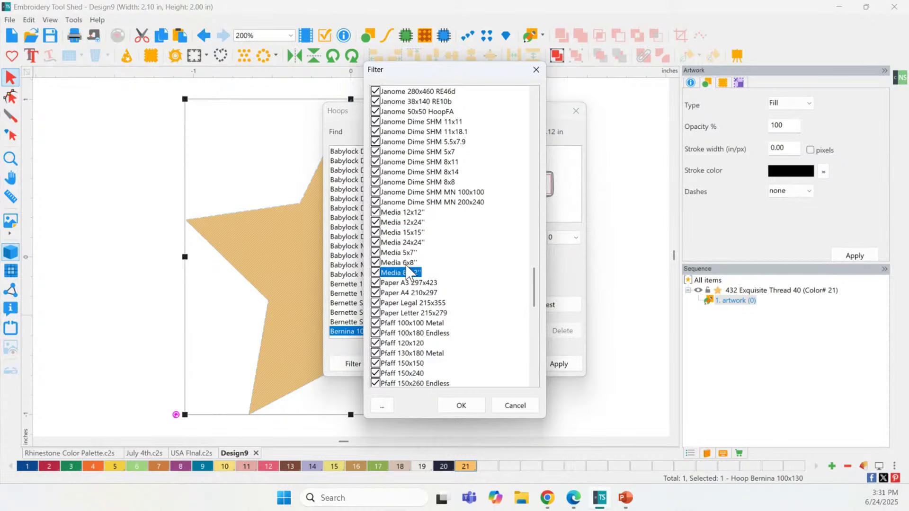
left_click(461, 406)
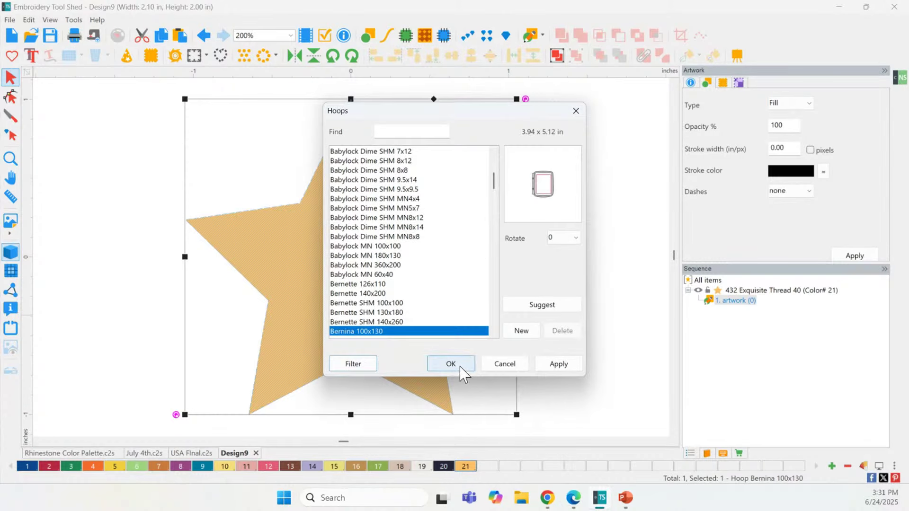
Step: Confirm the hoop settings and turn off the hoop display around the star
left_click(457, 365)
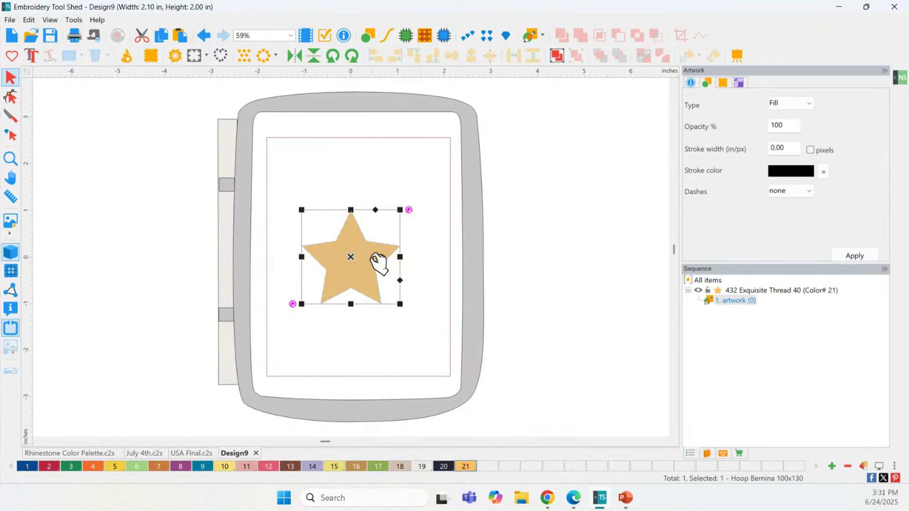
left_click(11, 329)
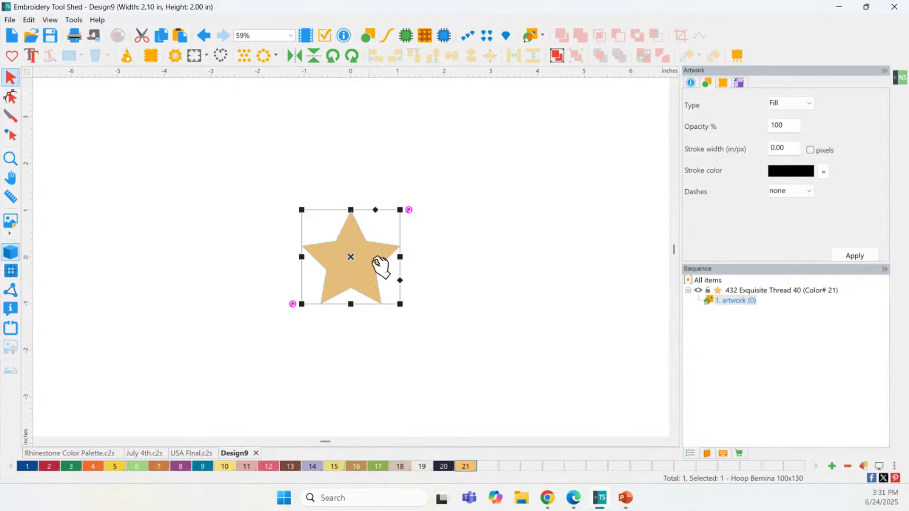
Step: Open the star in the Cutter settings with the Media 12x12 inch size
left_click(175, 56)
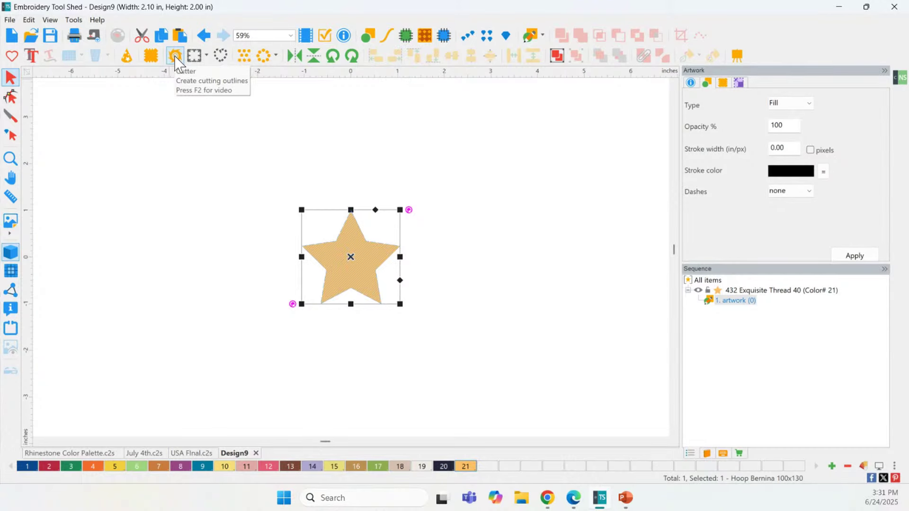
left_click(174, 55)
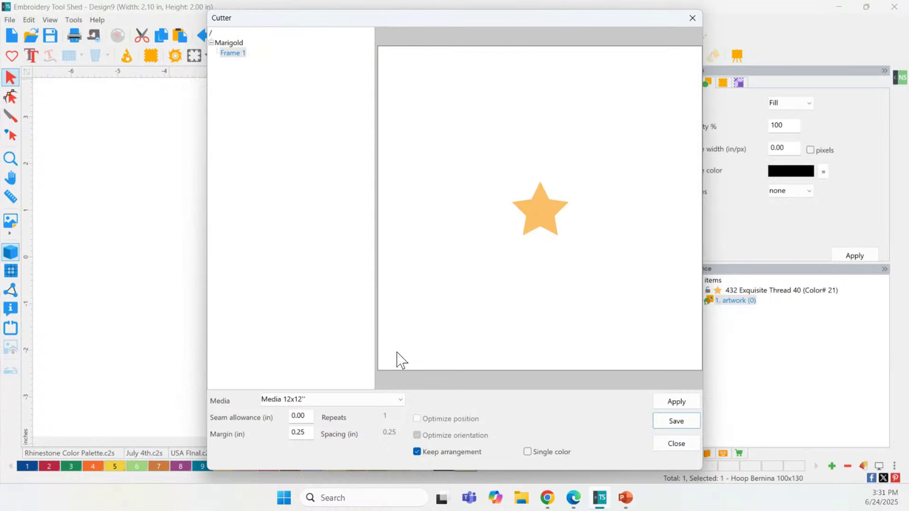
left_click(289, 399)
Step: Start saving the cutting file as Scalable Vector Graphics (SVG) with the file name star
left_click(687, 428)
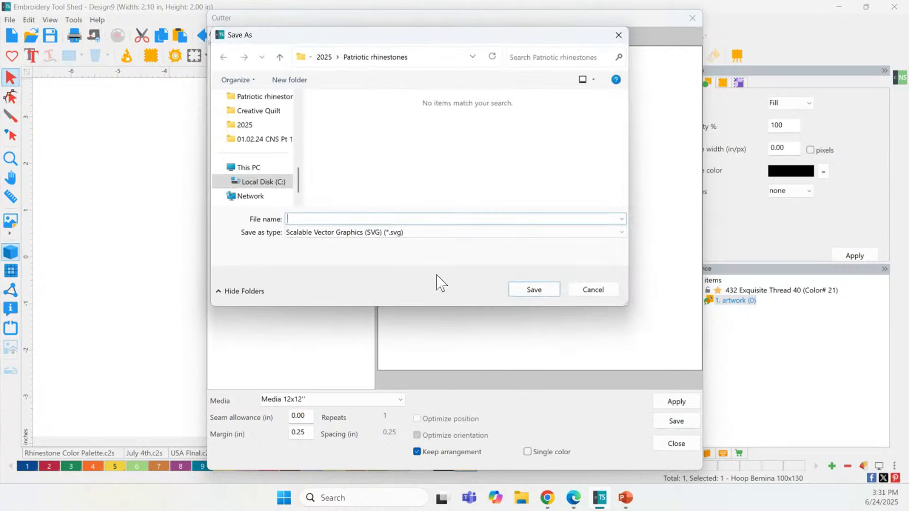
left_click(402, 237)
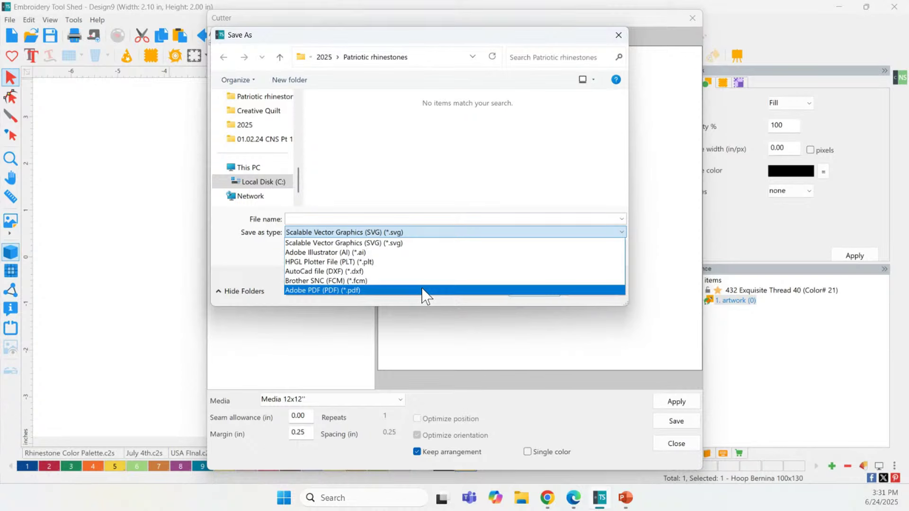
left_click(425, 246)
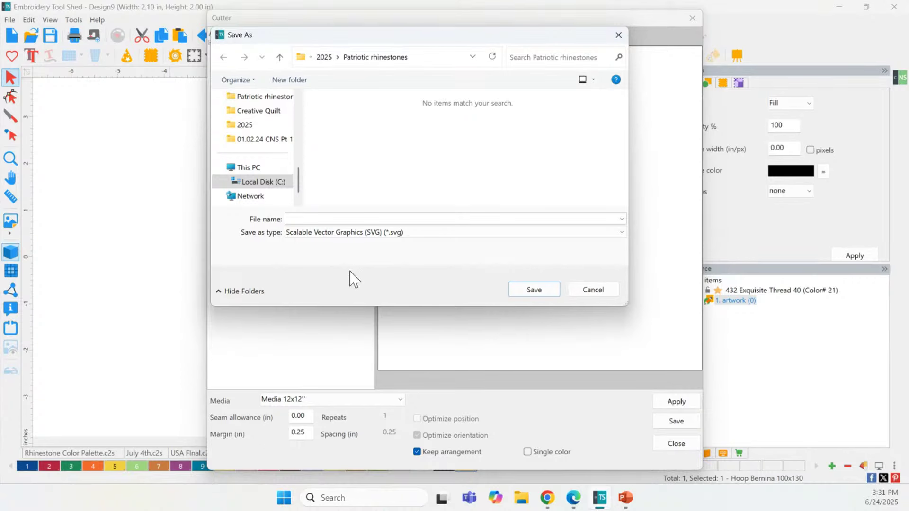
left_click(303, 219)
type("stra")
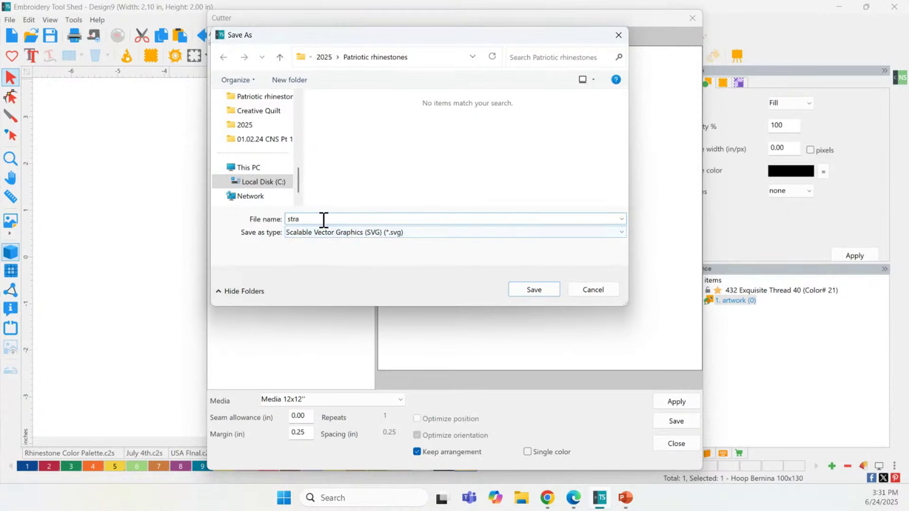
key("BackSpace")
key("BackSpace")
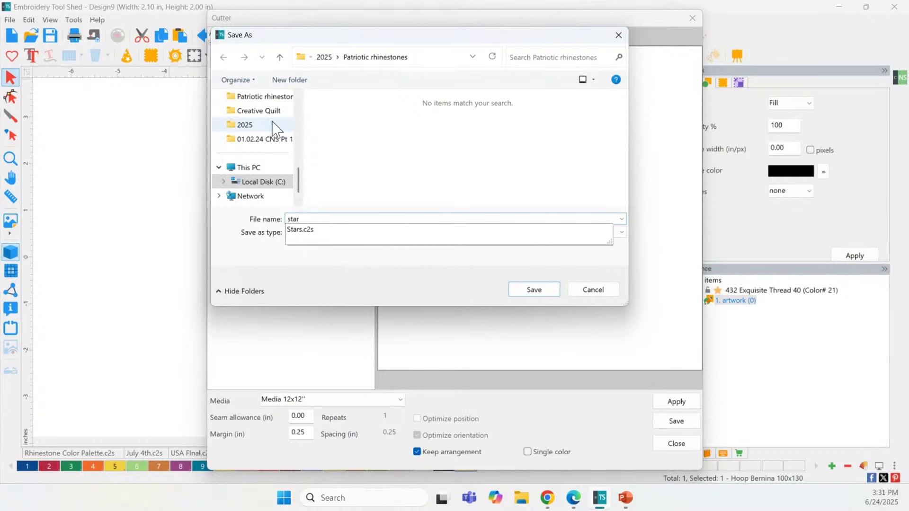
Step: Choose the Downloads folder as the destination and save the star cutting file
scroll(258, 137, "up", 4)
scroll(256, 142, "up", 3)
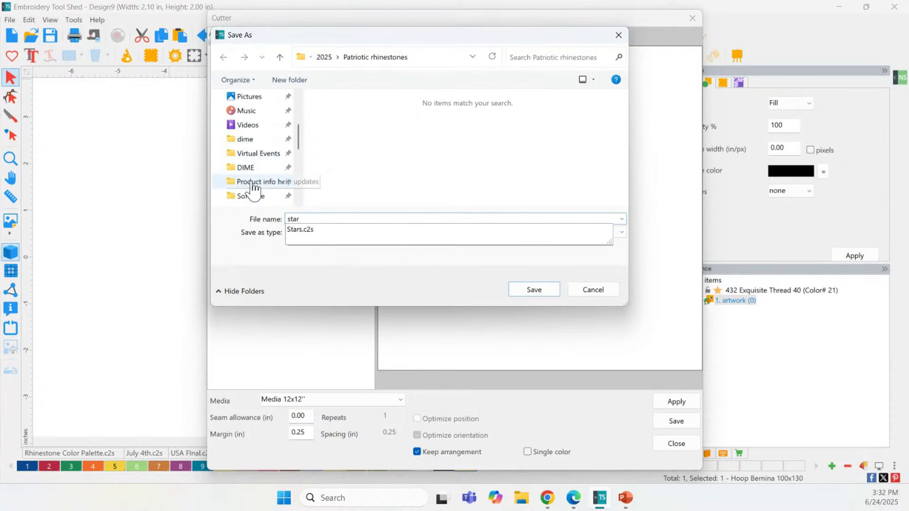
left_click(254, 172)
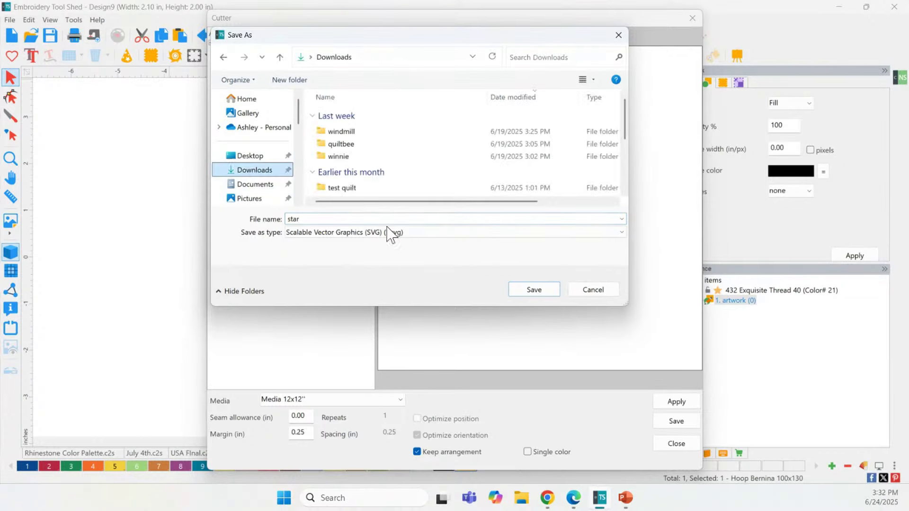
left_click(533, 290)
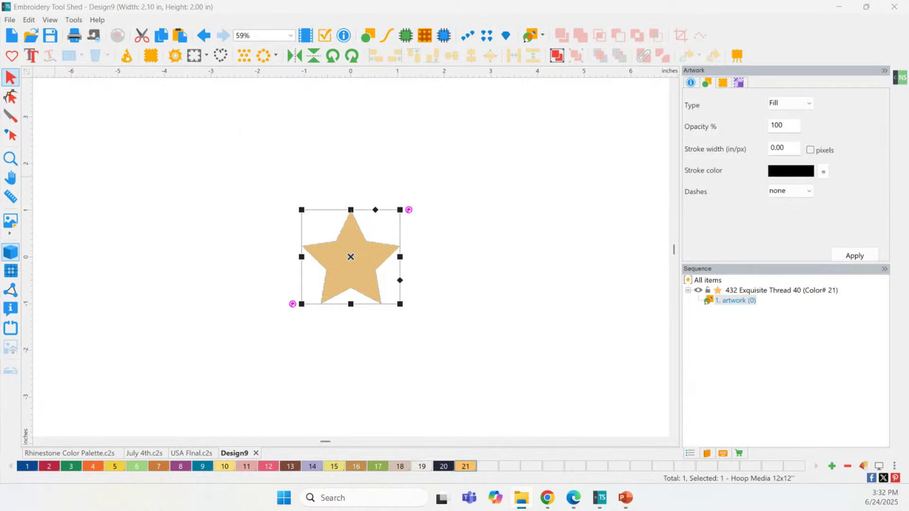
Step: Show the exported star files as large thumbnails in the file browser, examine star_001_1_1.svg, and close the folder window
left_click_drag(109, 42, 301, 54)
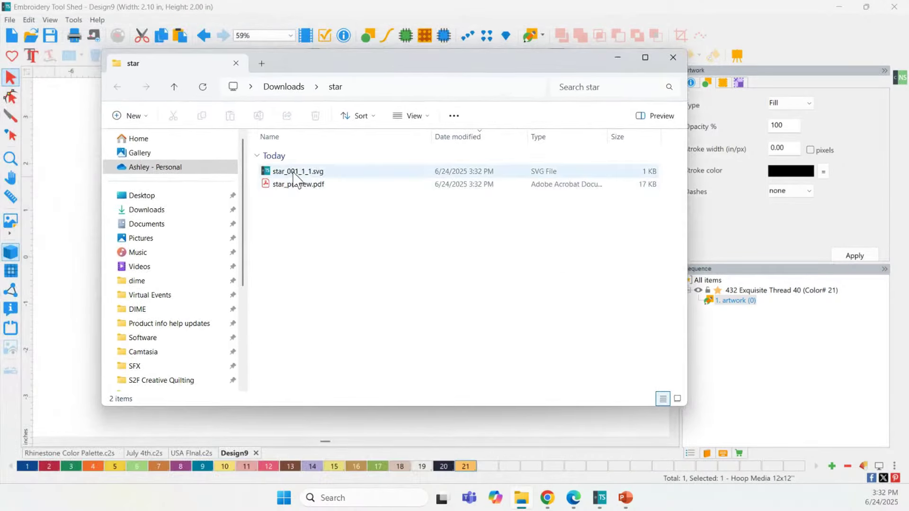
left_click(413, 118)
left_click(417, 145)
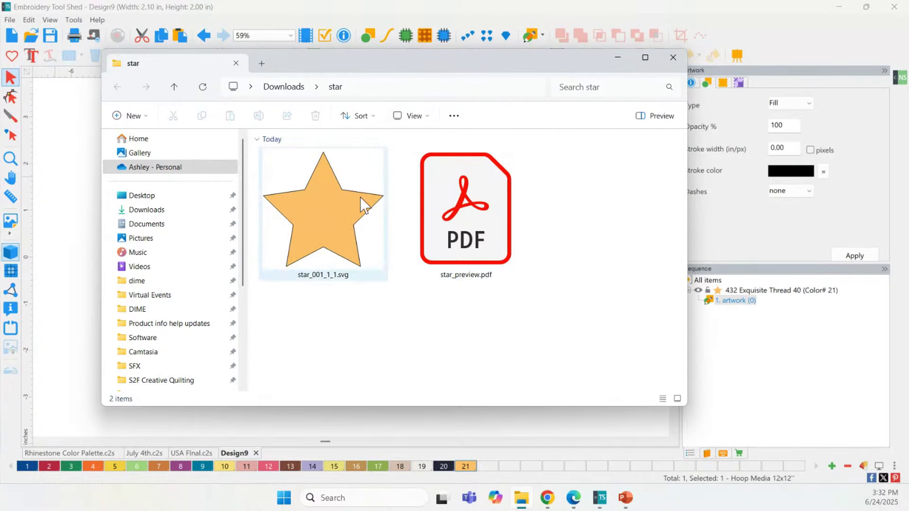
left_click(341, 233)
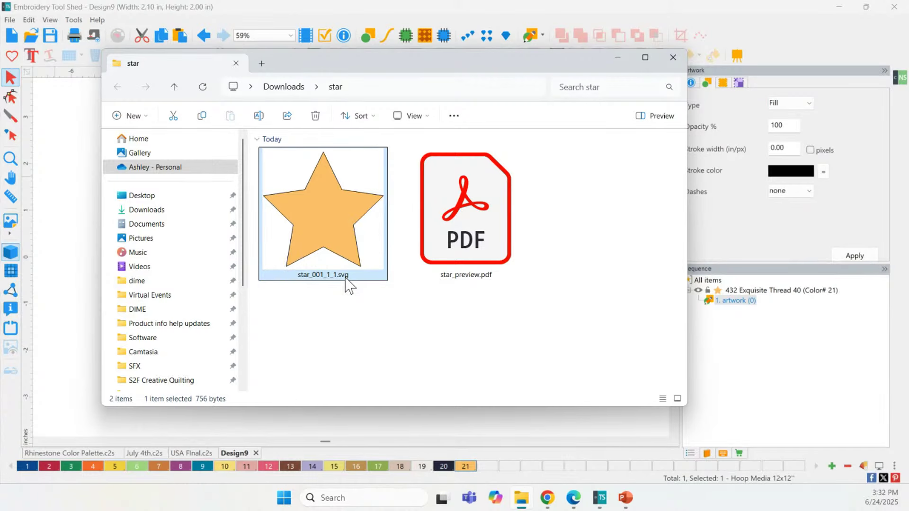
left_click(676, 60)
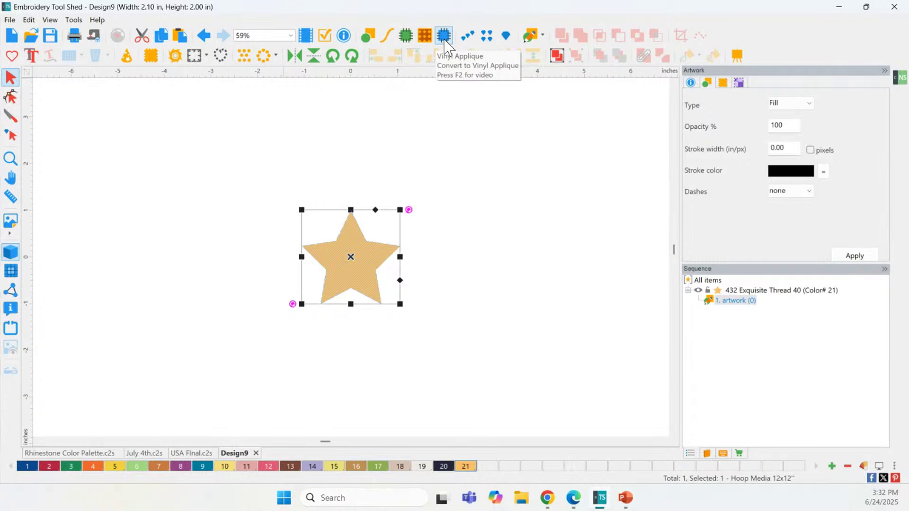
Step: Convert the star artwork to a run stitch outline and inspect the stitching along its edges
left_click(387, 35)
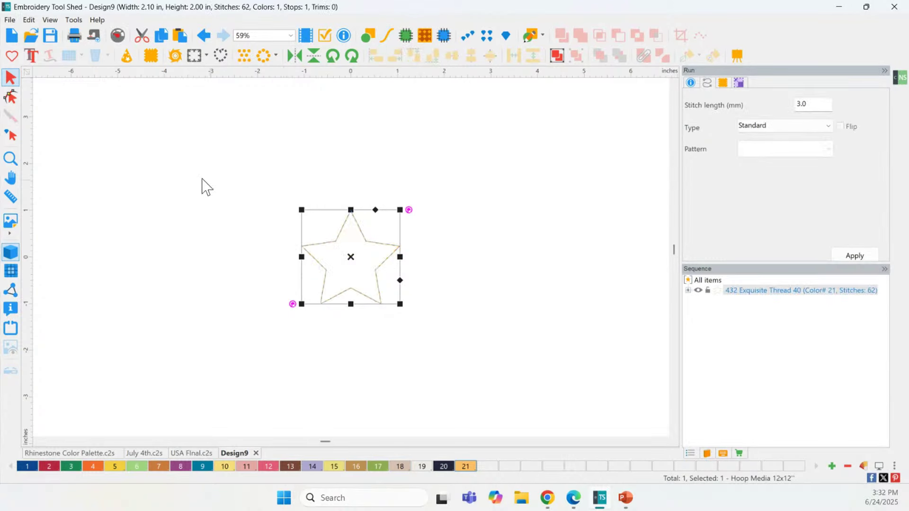
left_click(10, 161)
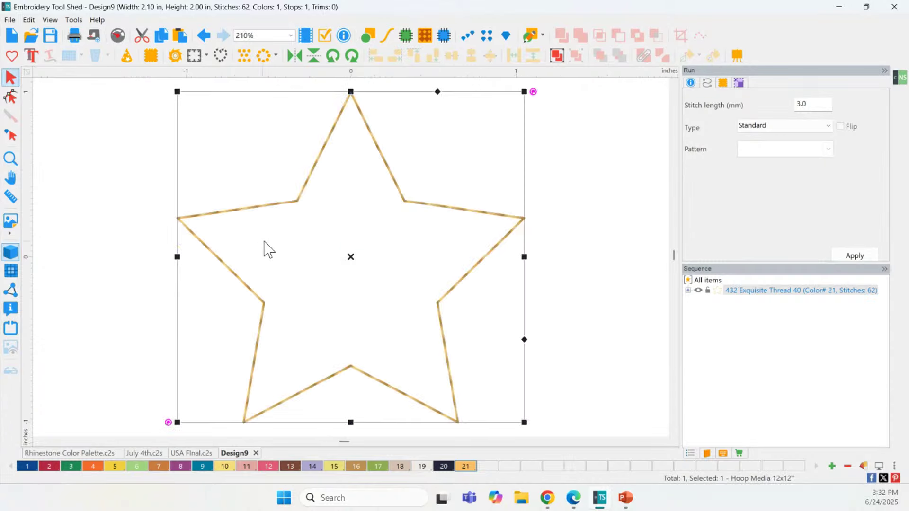
left_click(436, 338)
left_click(404, 202)
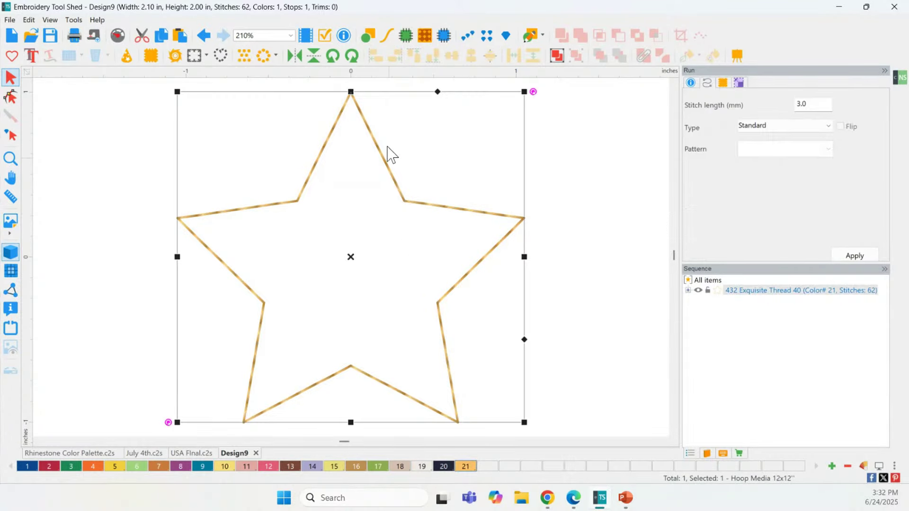
Step: Convert the star to a satin applique and simulate its stitch-out from the first stitches onward
left_click(405, 36)
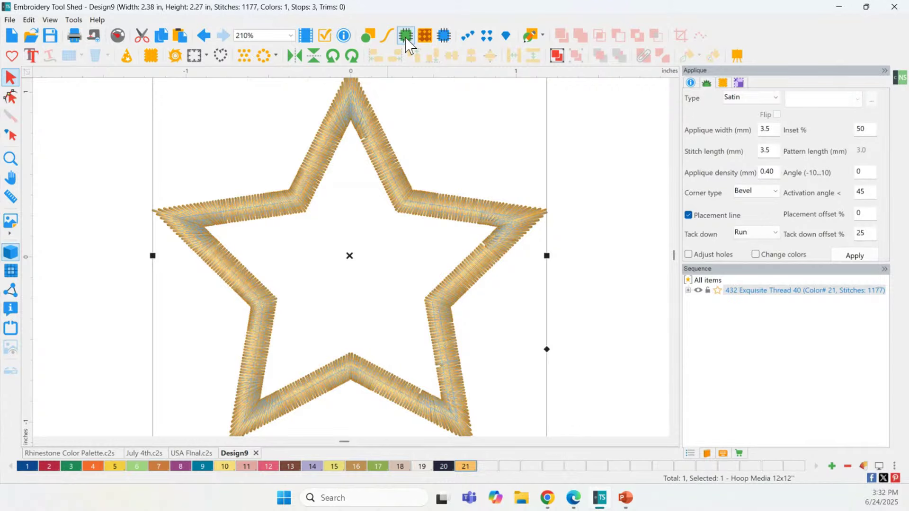
scroll(410, 124, "down", 1)
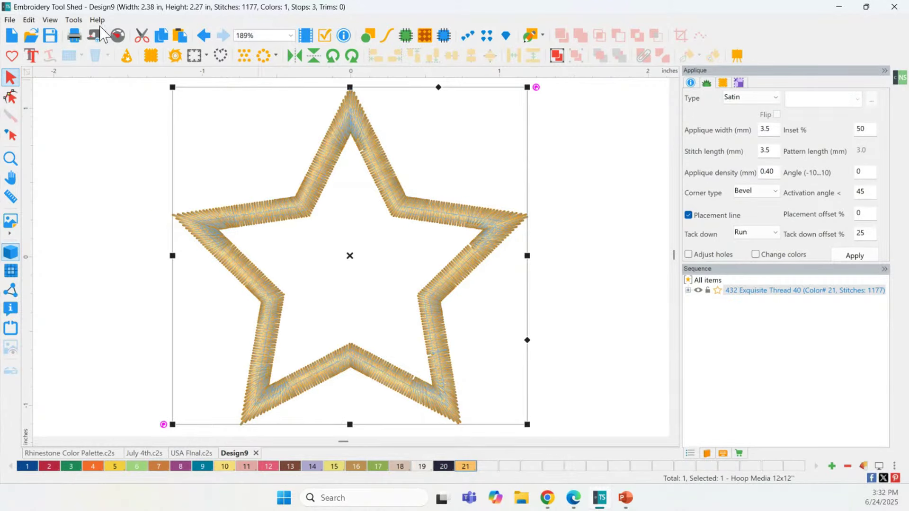
left_click(118, 36)
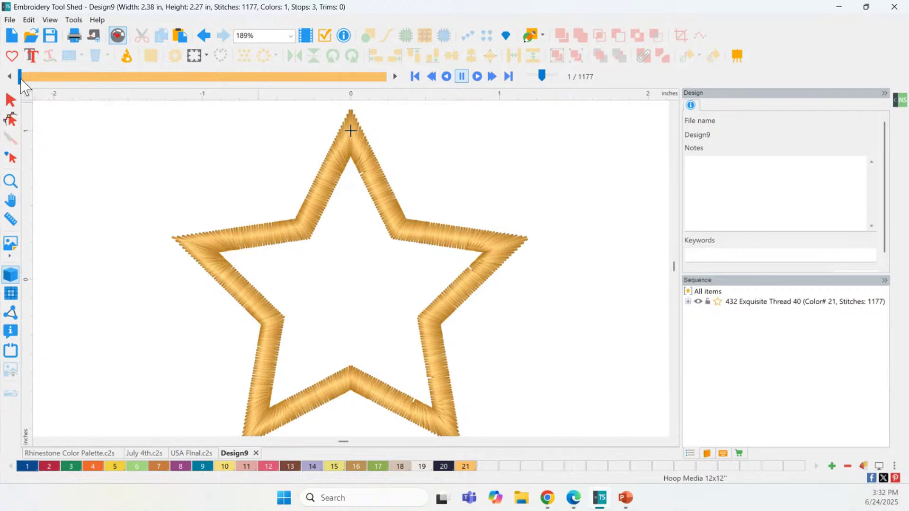
left_click_drag(20, 78, 410, 101)
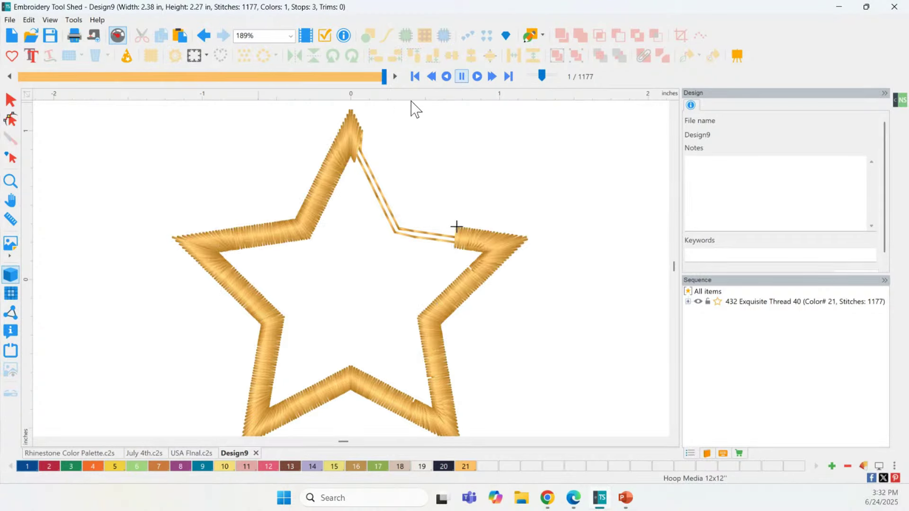
left_click(11, 100)
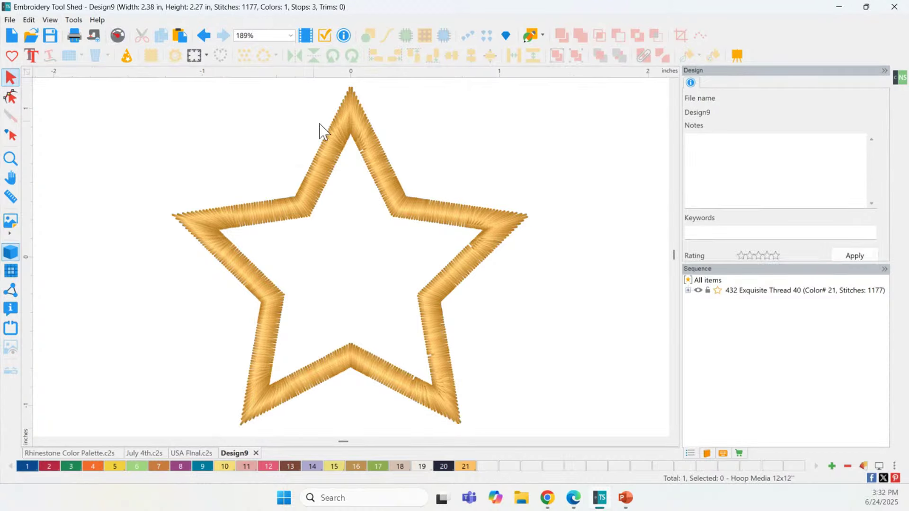
Step: Apply the Adv. Stippling applique with the apple_core pattern to the star
left_click(339, 135)
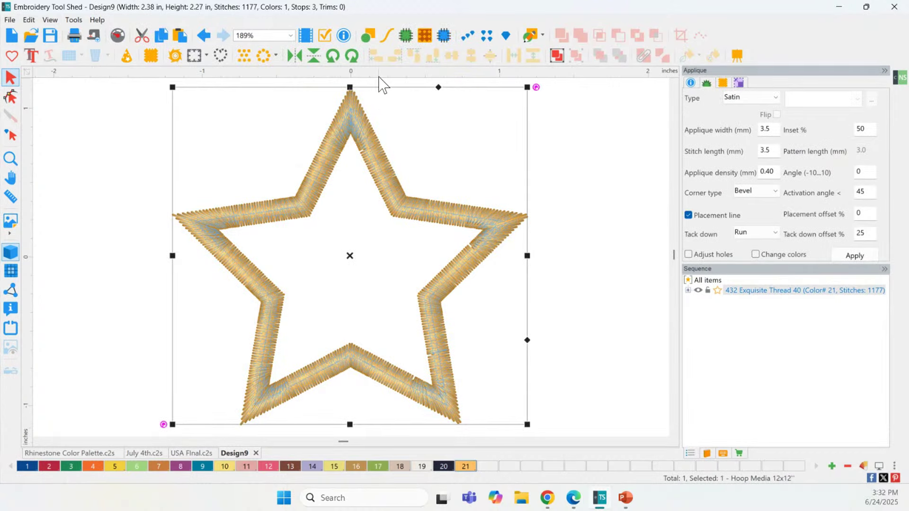
left_click(427, 41)
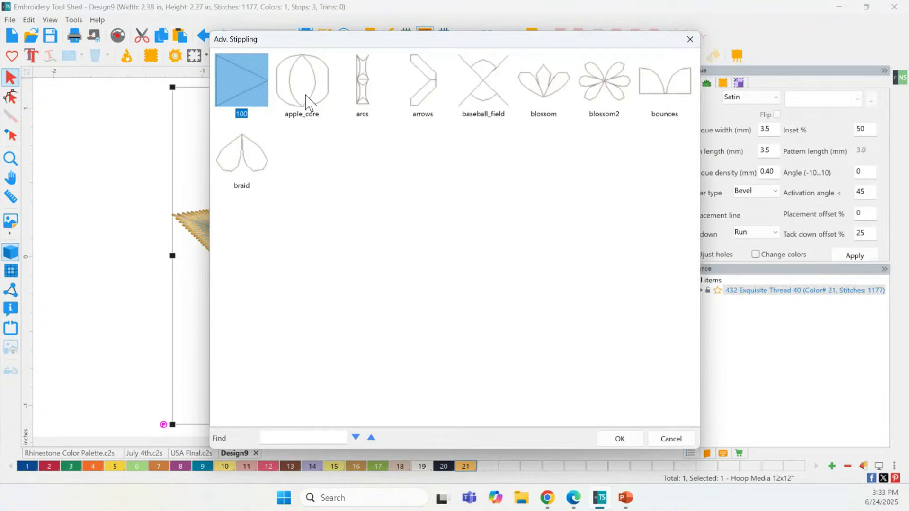
double_click(308, 101)
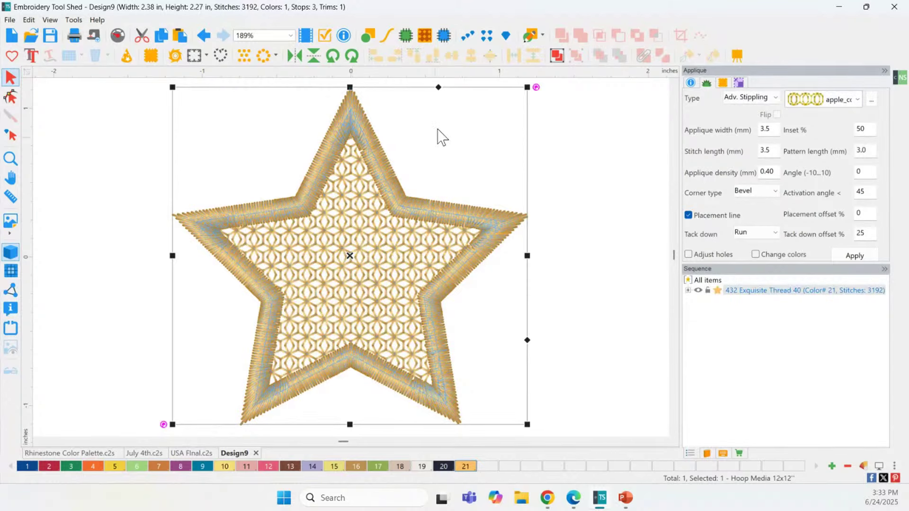
Step: Convert the star to a vinyl applique and save the design in Downloads as Star in Baby Lock/Brother/Bernina PES v9 format
left_click(445, 36)
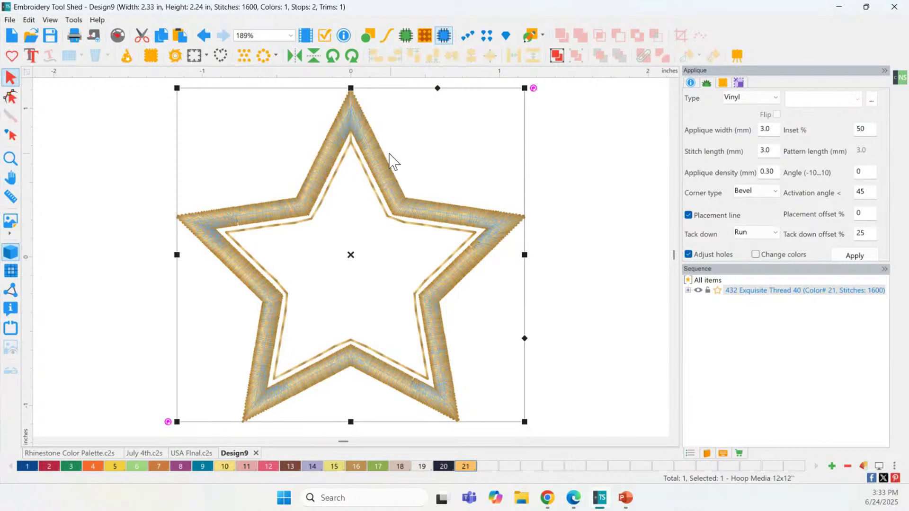
left_click(10, 21)
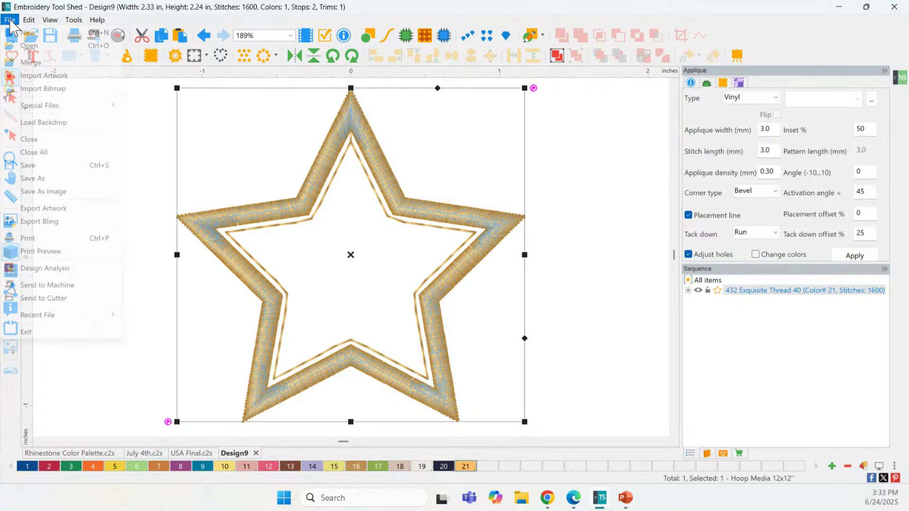
left_click(57, 179)
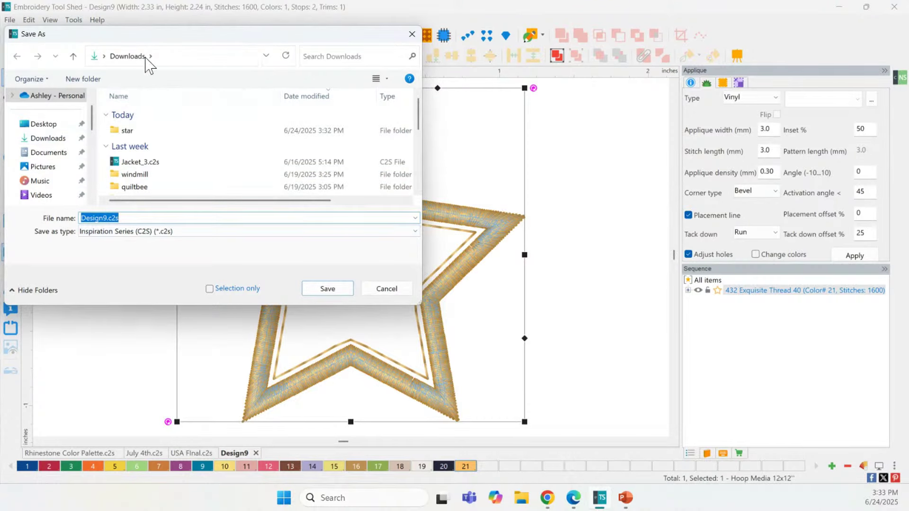
left_click(148, 214)
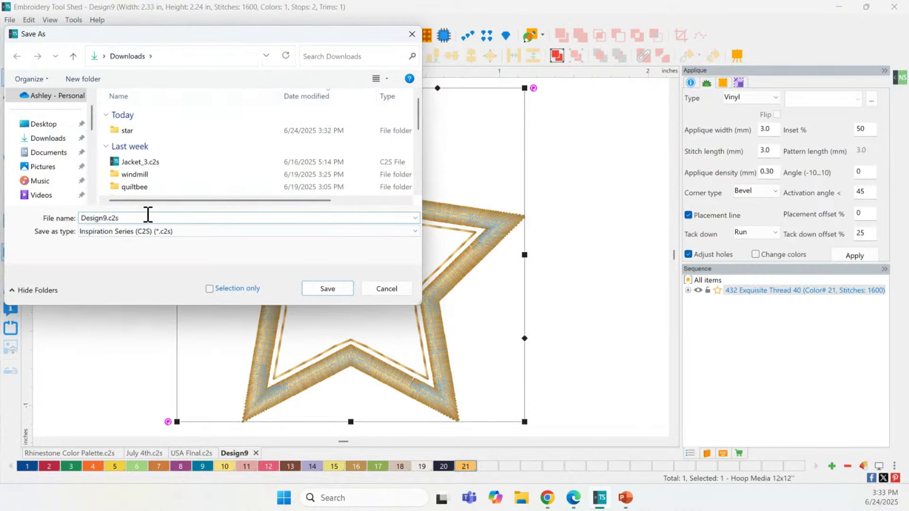
double_click(114, 219)
type("Star")
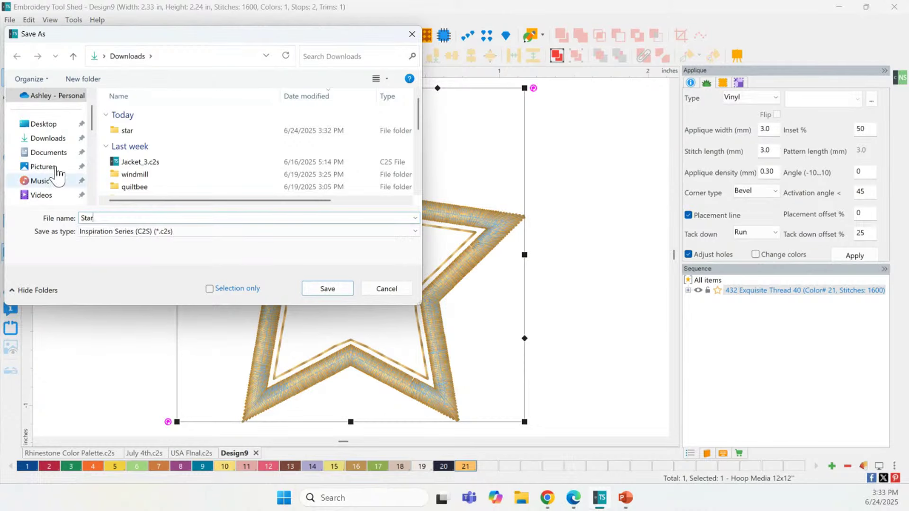
left_click(172, 231)
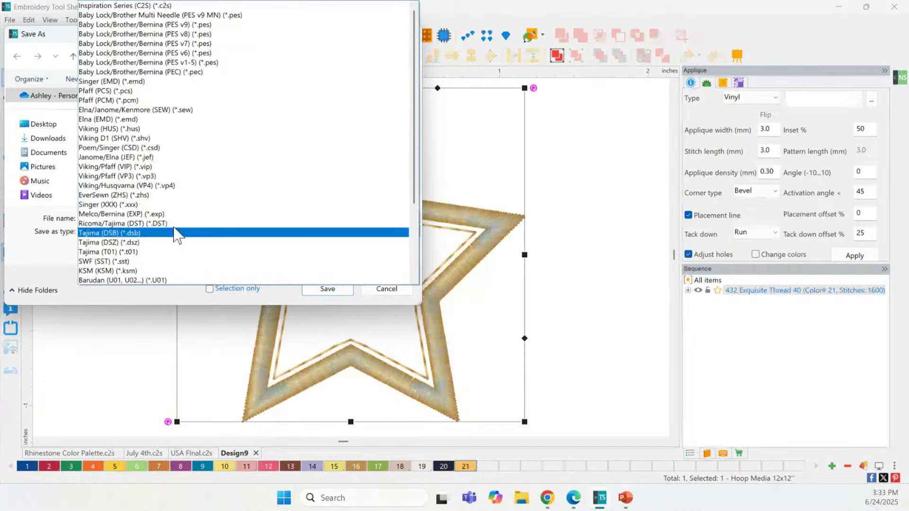
left_click(224, 25)
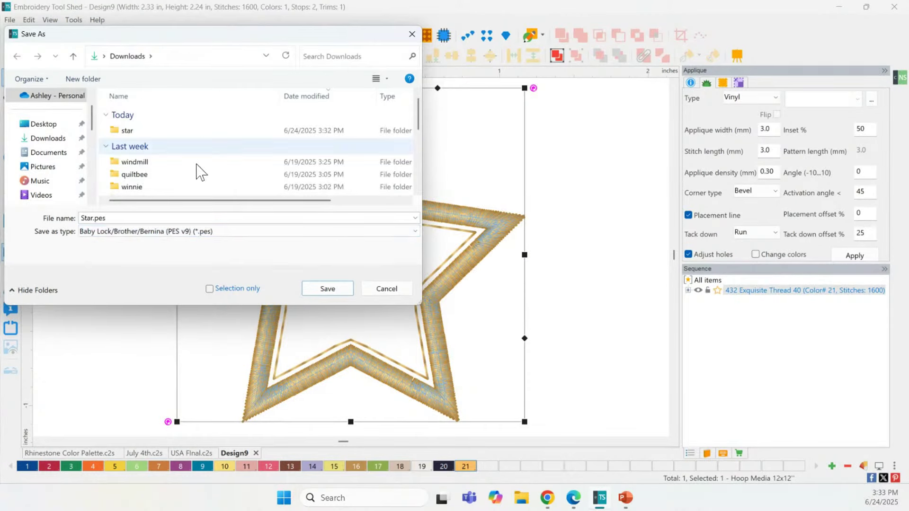
left_click(328, 289)
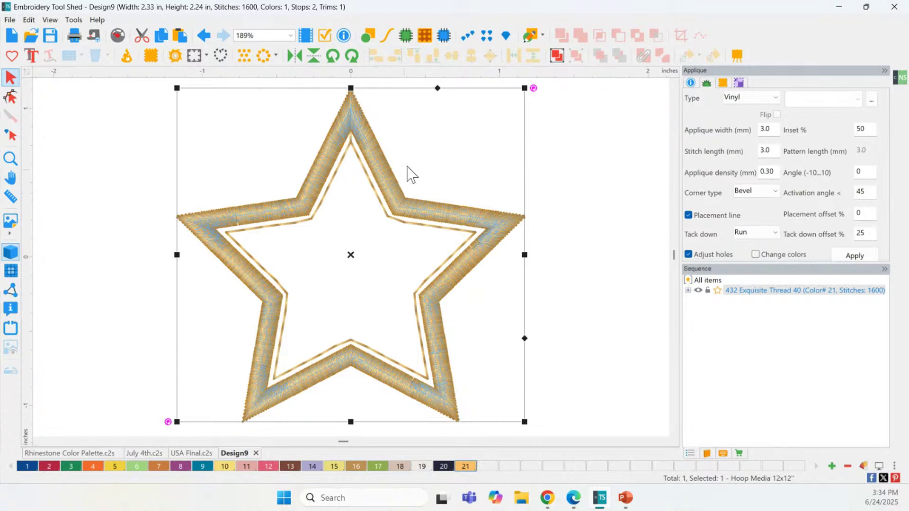
Step: Try a bling fill on the vinyl applique star and convert the star to a bling stroke
left_click(469, 37)
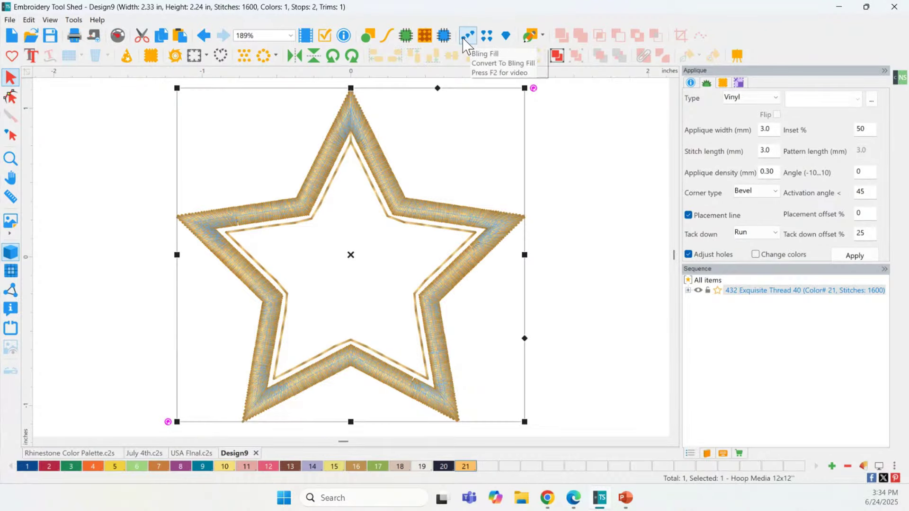
left_click(469, 42)
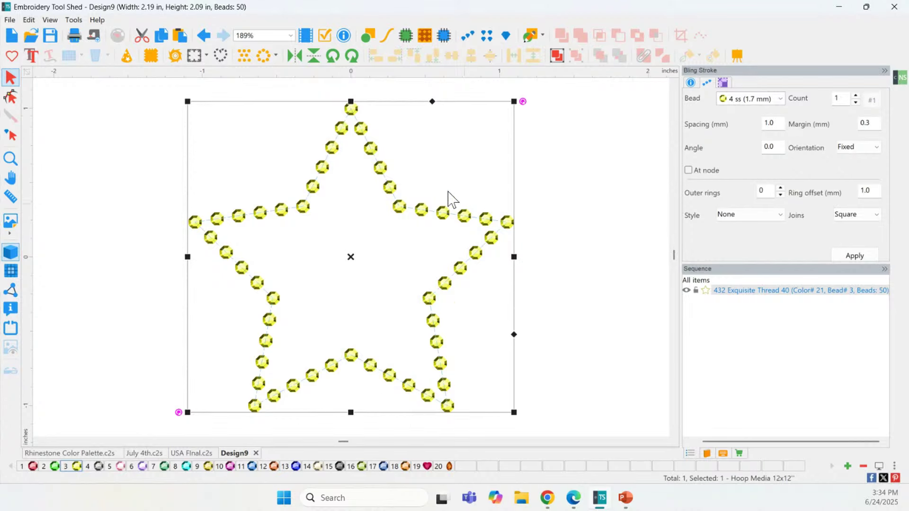
left_click(486, 36)
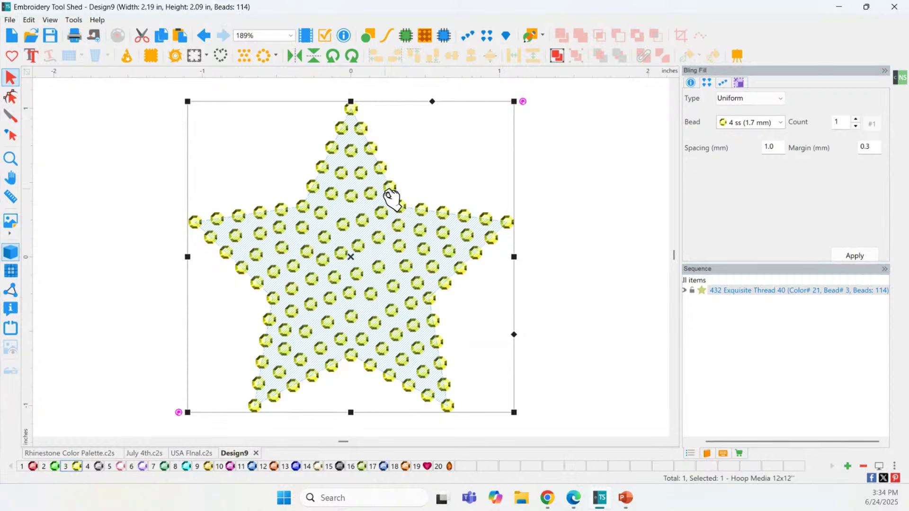
left_click(465, 38)
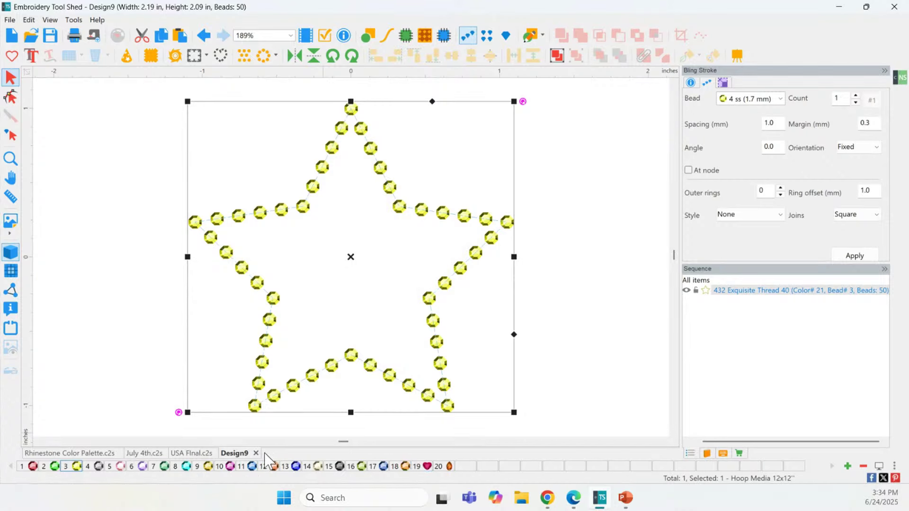
Step: Insert a star from the Shapes & Symbols catalog beside the bling star and convert it to a satin applique
left_click(109, 161)
left_click(11, 56)
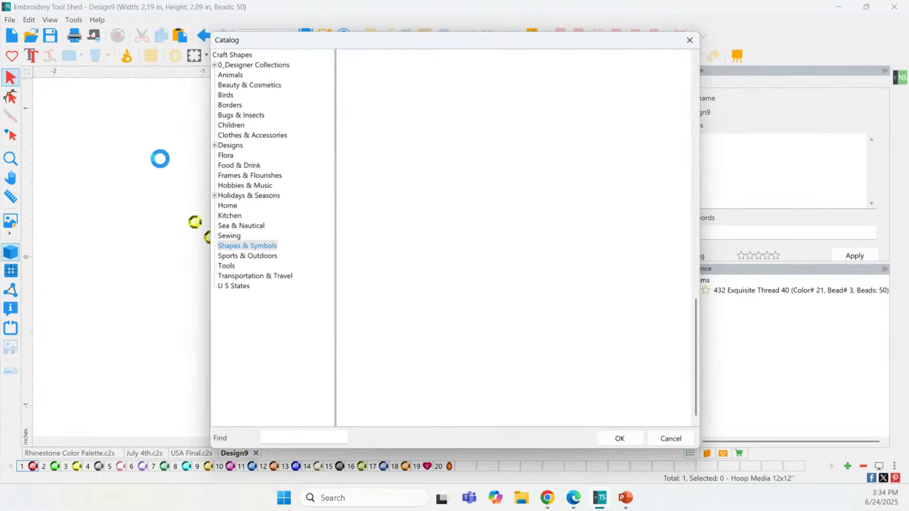
double_click(431, 391)
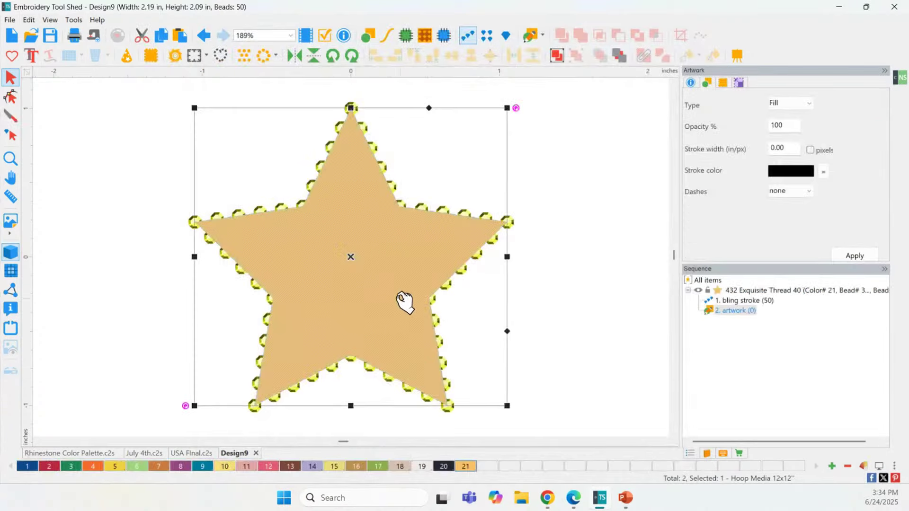
left_click_drag(405, 301, 31, 257)
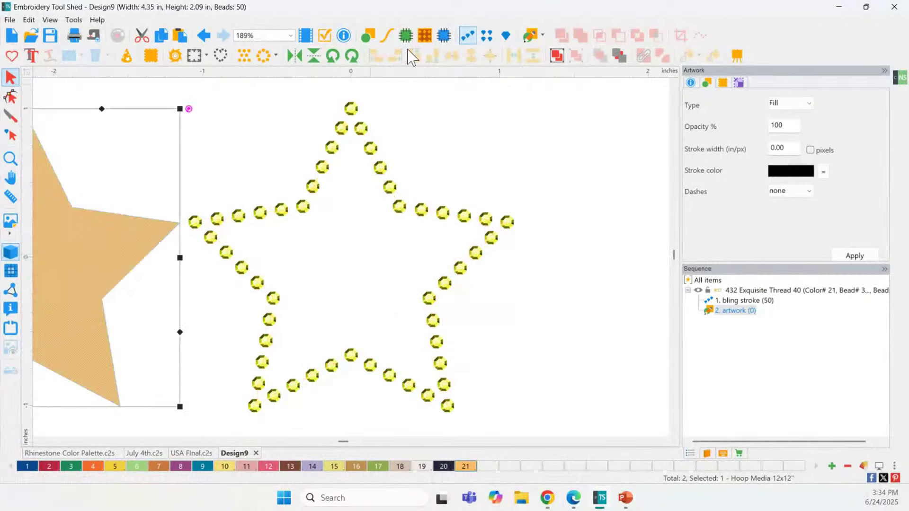
double_click(11, 159)
left_click_drag(297, 218, 252, 208)
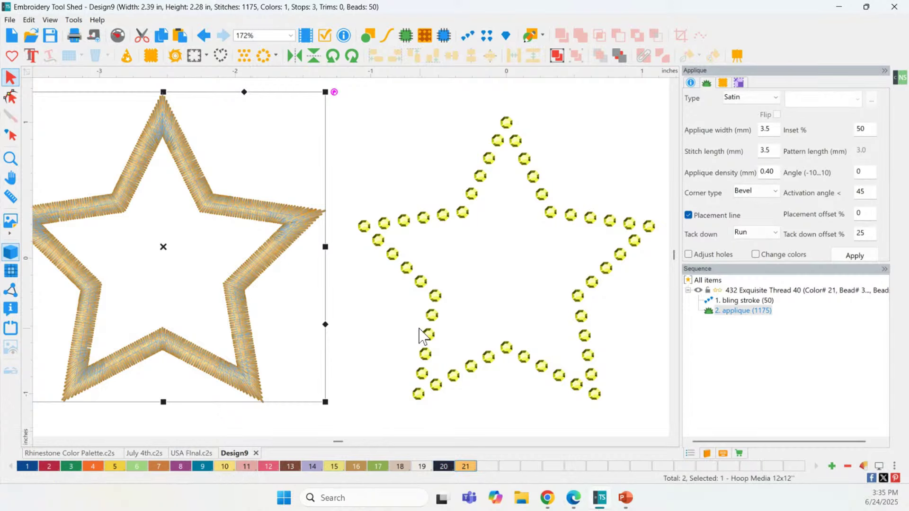
Step: Review the bead sizes and colors available for the bling stroke star
left_click(429, 331)
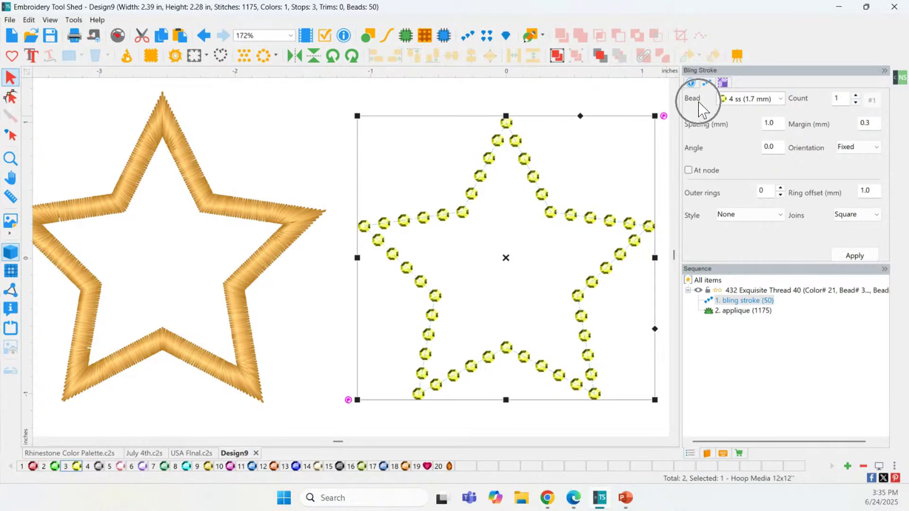
left_click(780, 99)
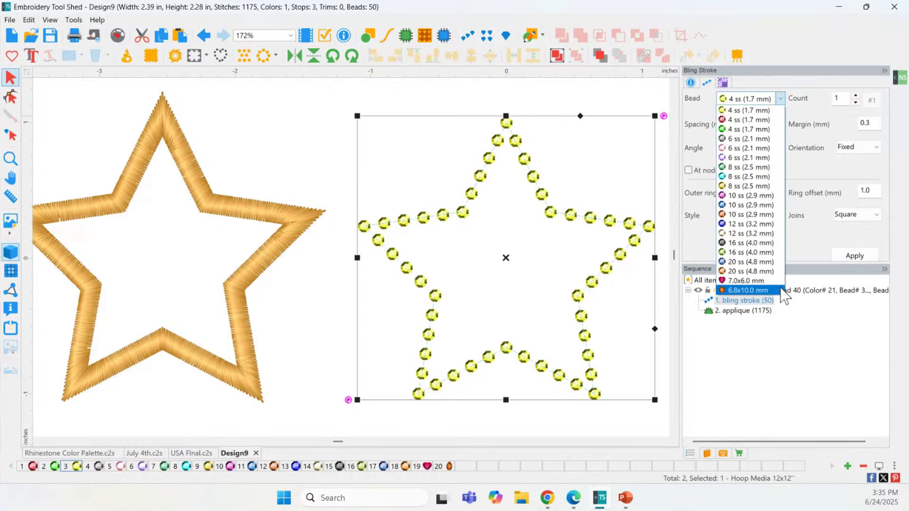
left_click(351, 171)
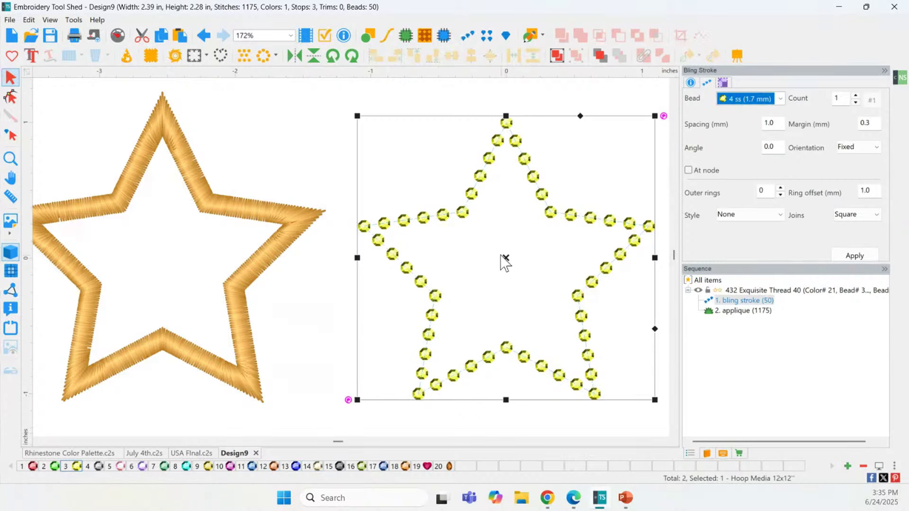
left_click(780, 98)
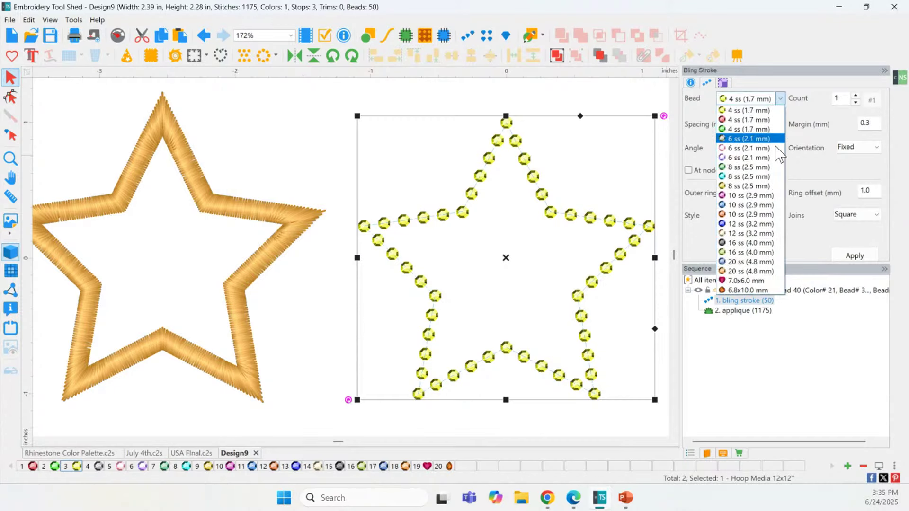
left_click(760, 196)
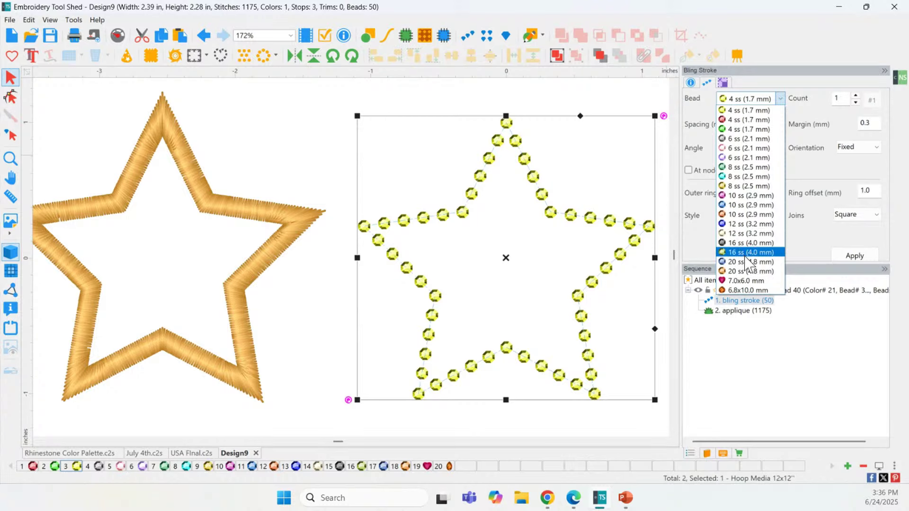
left_click(642, 326)
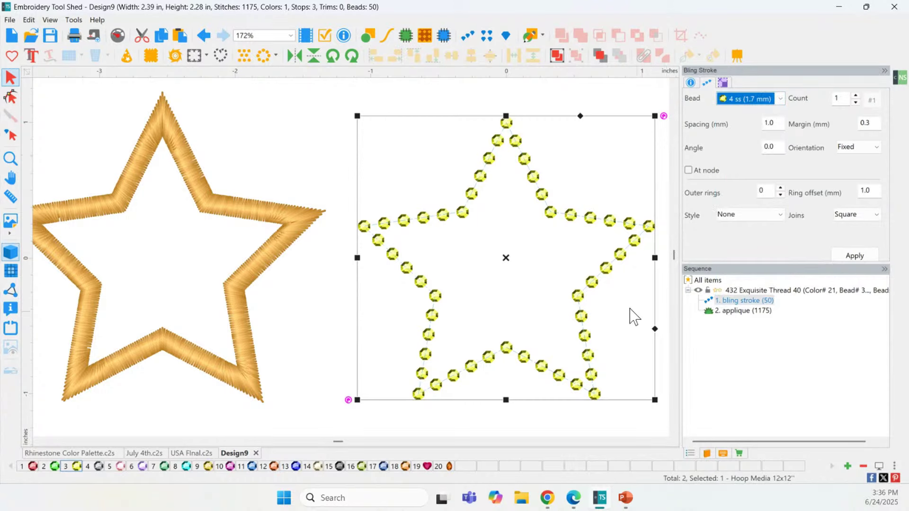
Step: Delete the satin applique star beside the bling star
left_click(263, 261)
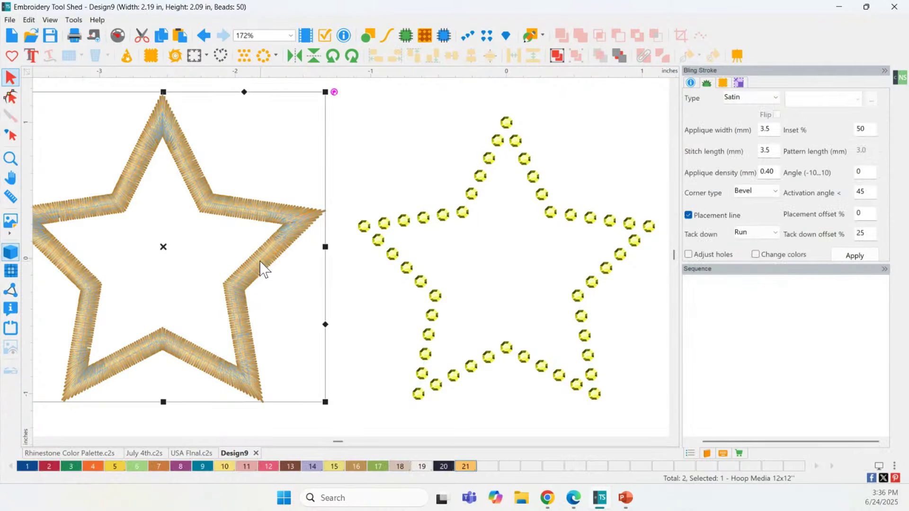
key("Delete")
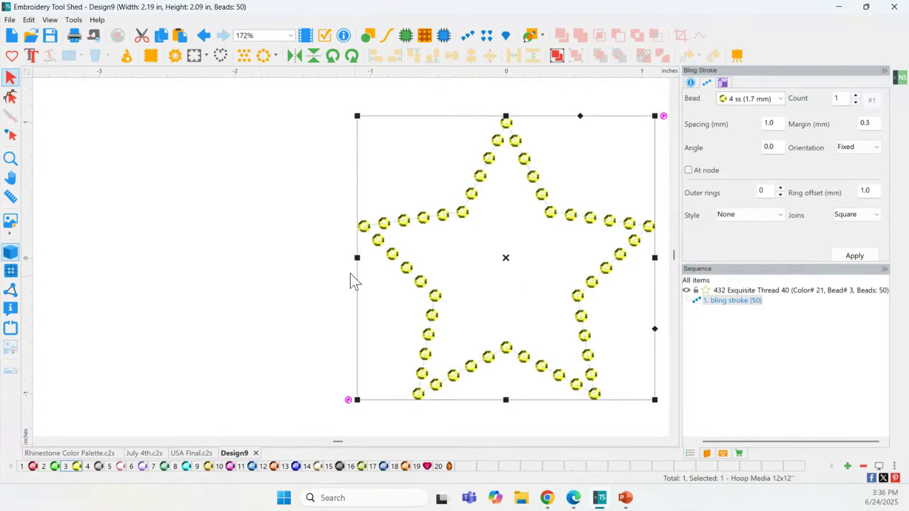
left_click(10, 158)
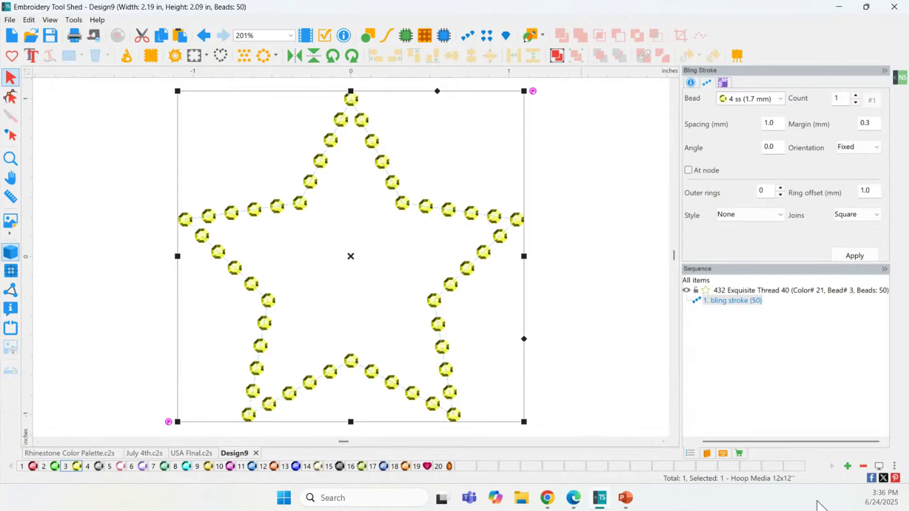
Step: Remove the unused beads from the palette and change the star's bead to a 10 ss (2.9 mm) Ruby rhinestone
left_click(861, 467)
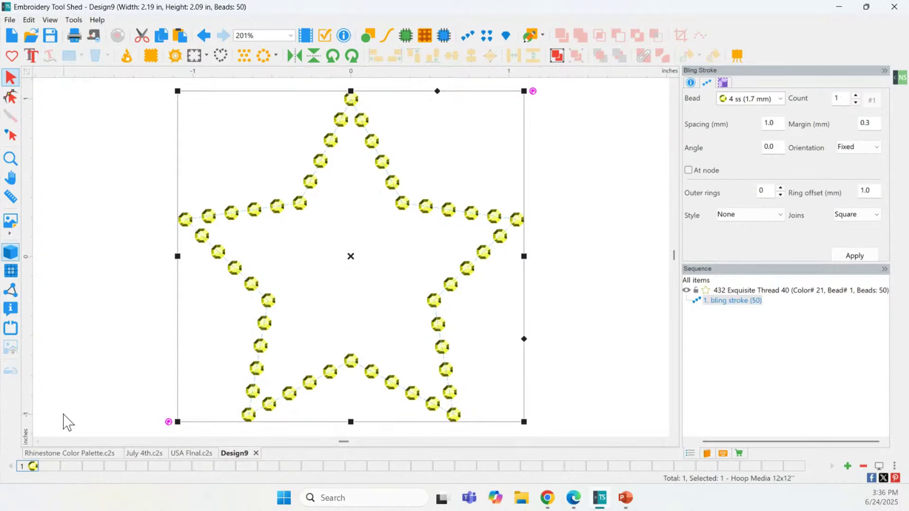
double_click(33, 467)
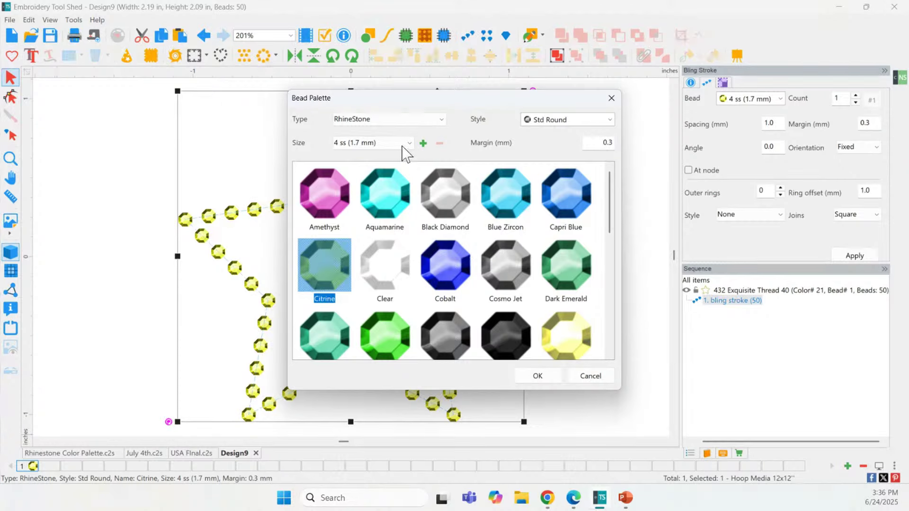
left_click(402, 143)
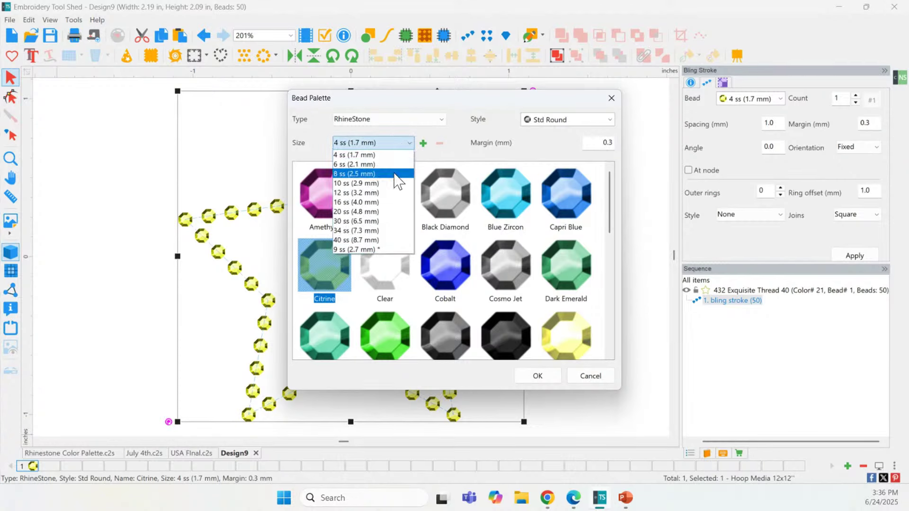
left_click(387, 185)
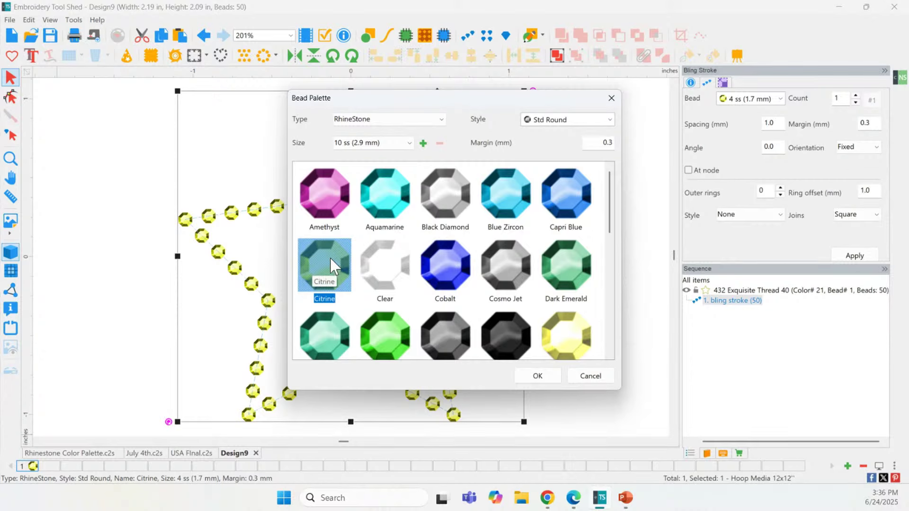
left_click(302, 186)
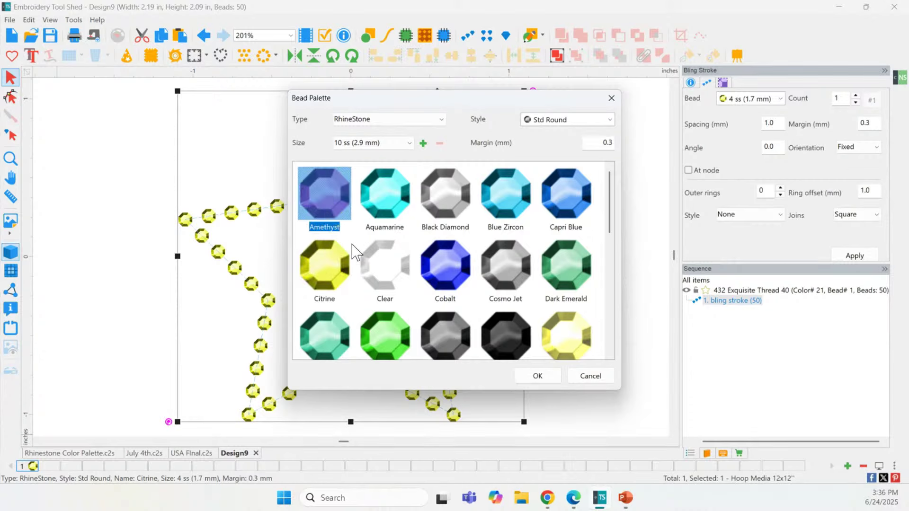
left_click_drag(609, 211, 608, 270)
left_click(568, 288)
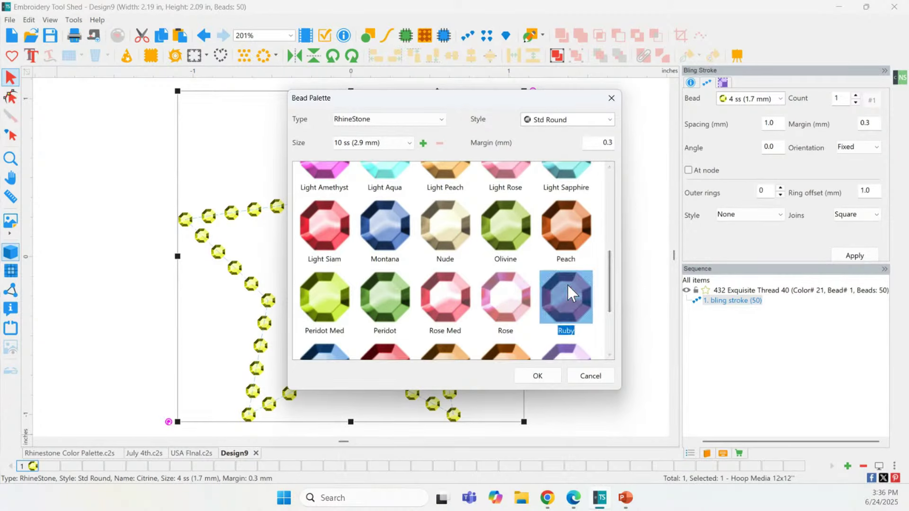
left_click(539, 375)
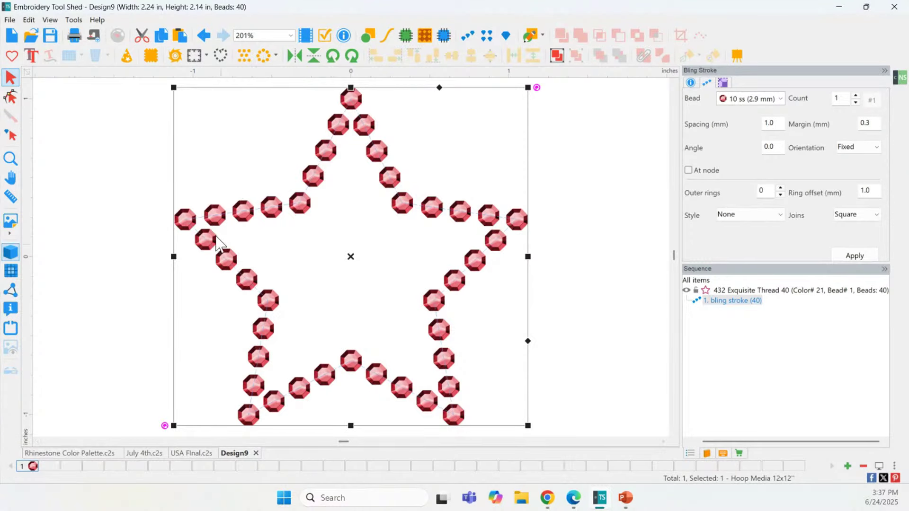
left_click(744, 100)
left_click(744, 101)
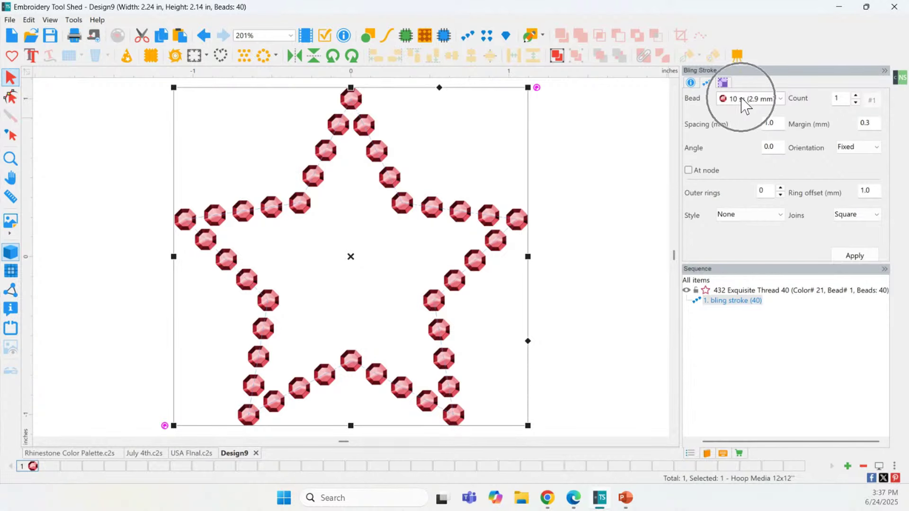
left_click(33, 467)
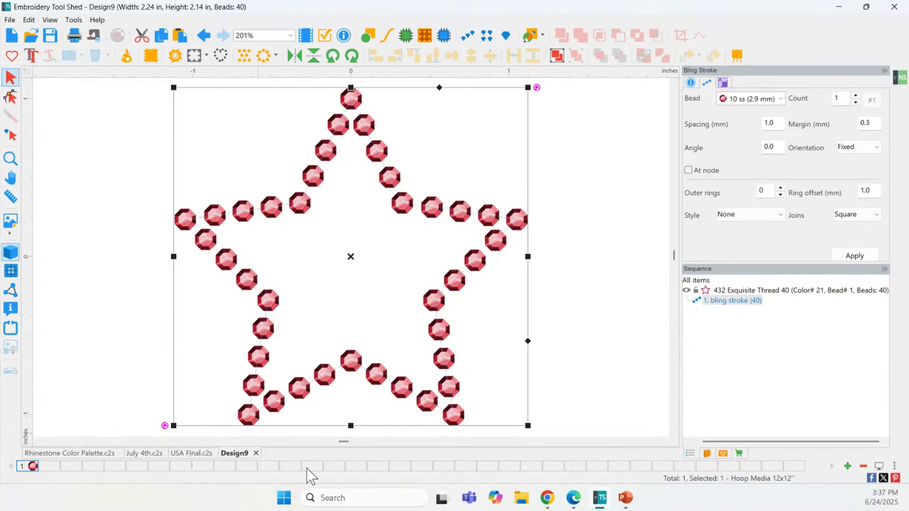
Step: Add a second bead to the palette as an Emerald rhinestone in size 10 ss (2.9 mm)
left_click(846, 466)
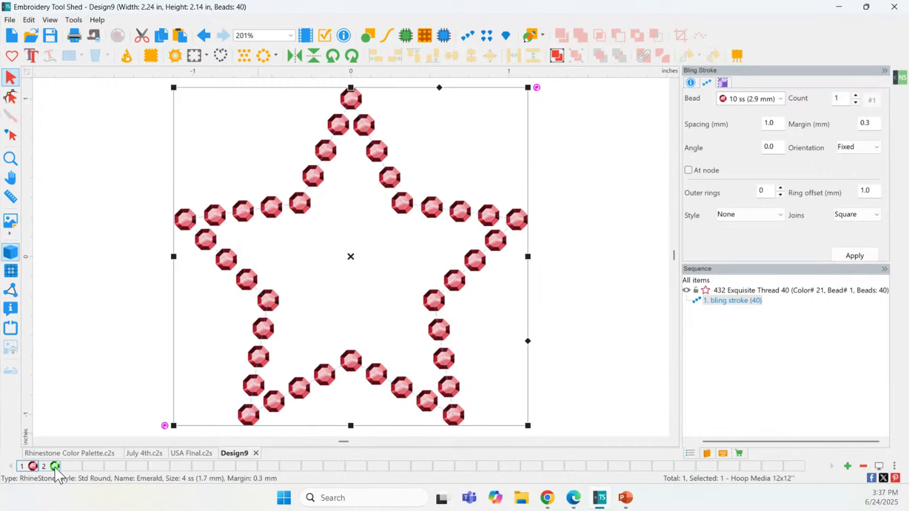
double_click(55, 466)
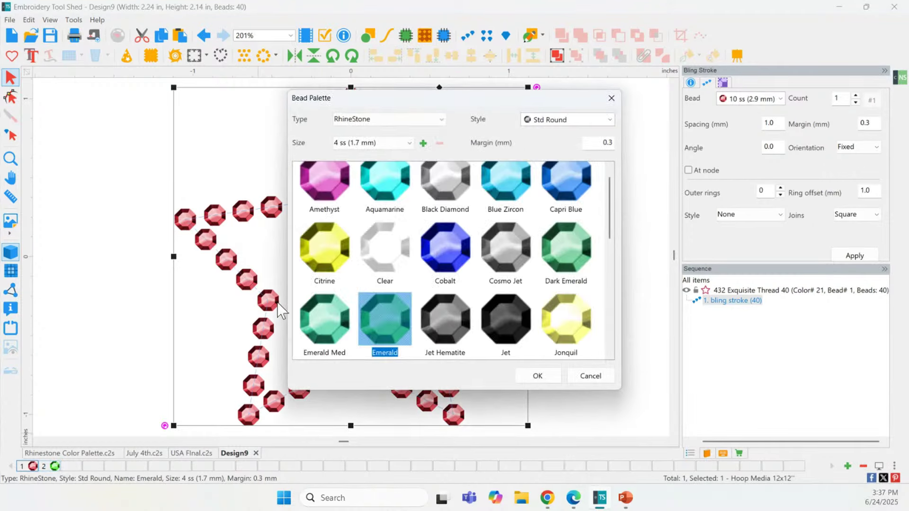
left_click(387, 142)
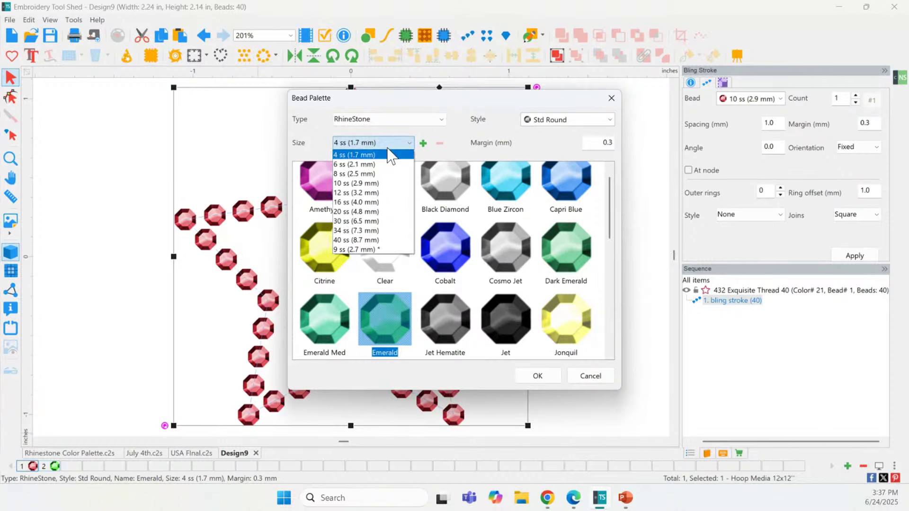
left_click(385, 183)
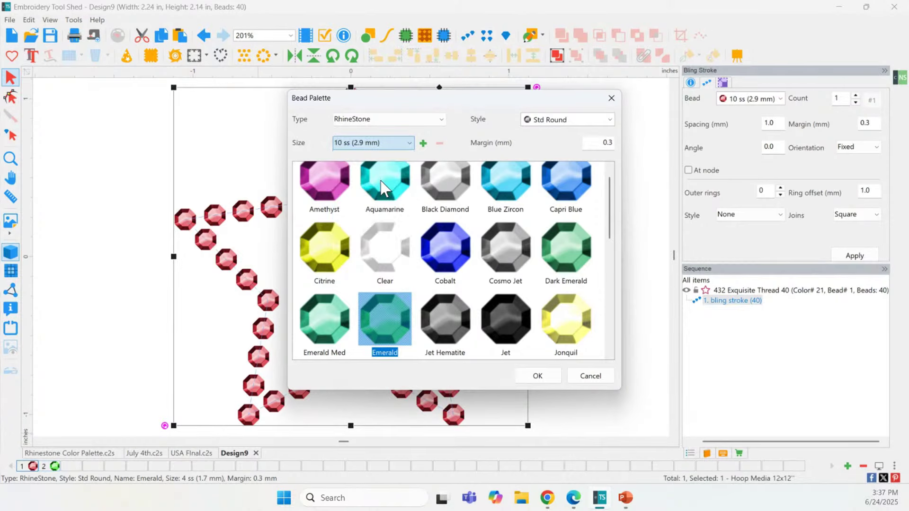
left_click(538, 375)
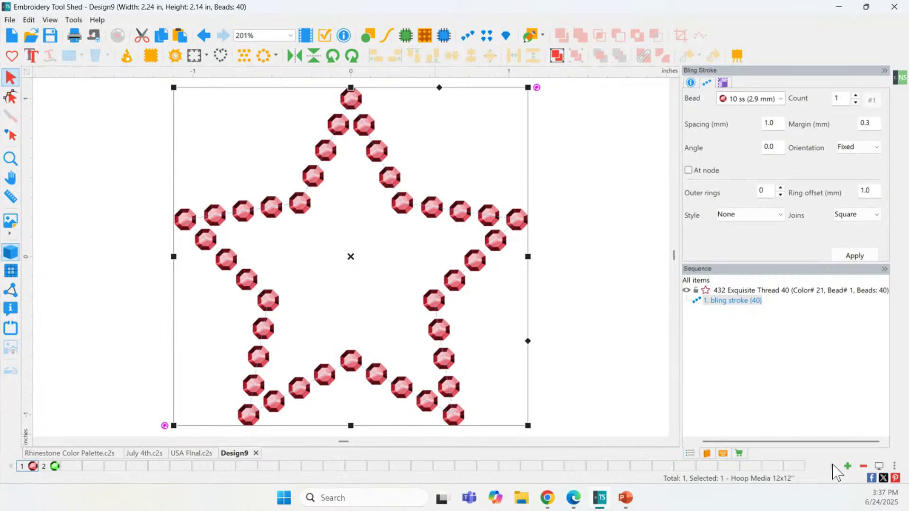
Step: Add a third bead to the palette as a Cobalt rhinestone in size 10 ss (2.9 mm)
left_click(847, 466)
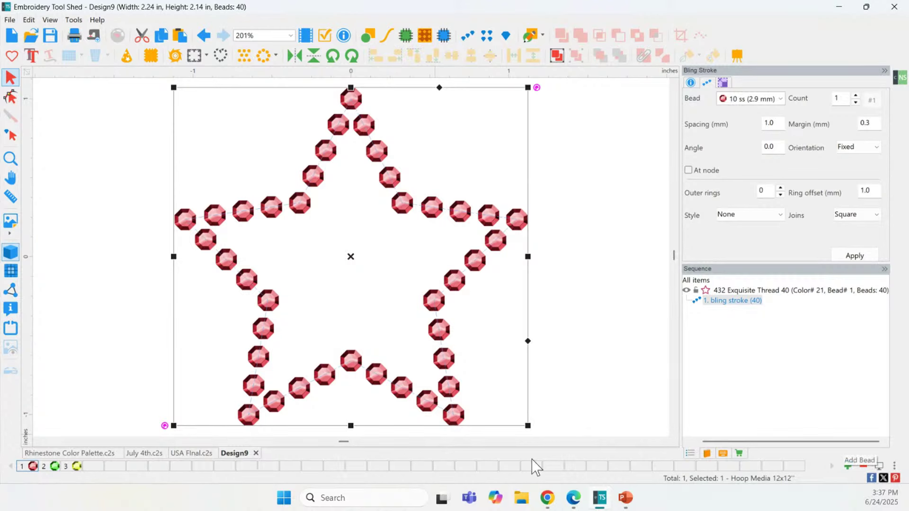
double_click(77, 467)
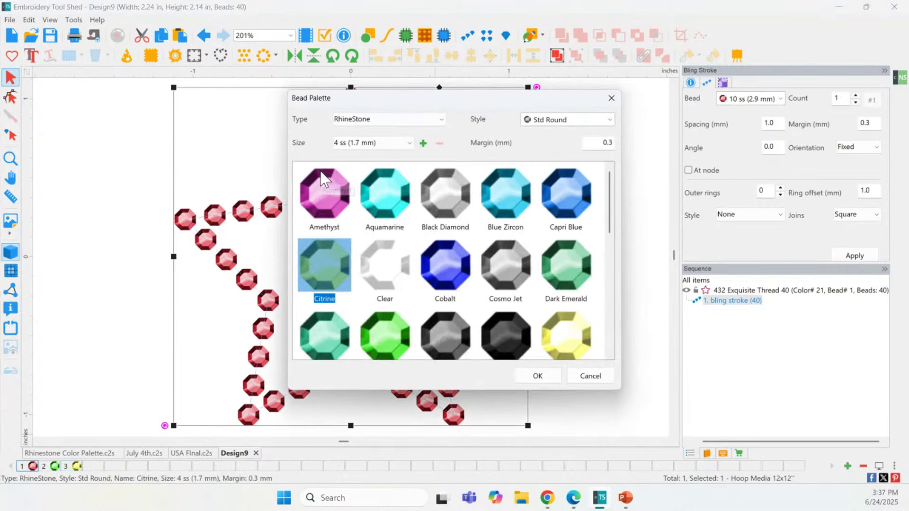
left_click(364, 143)
left_click(356, 184)
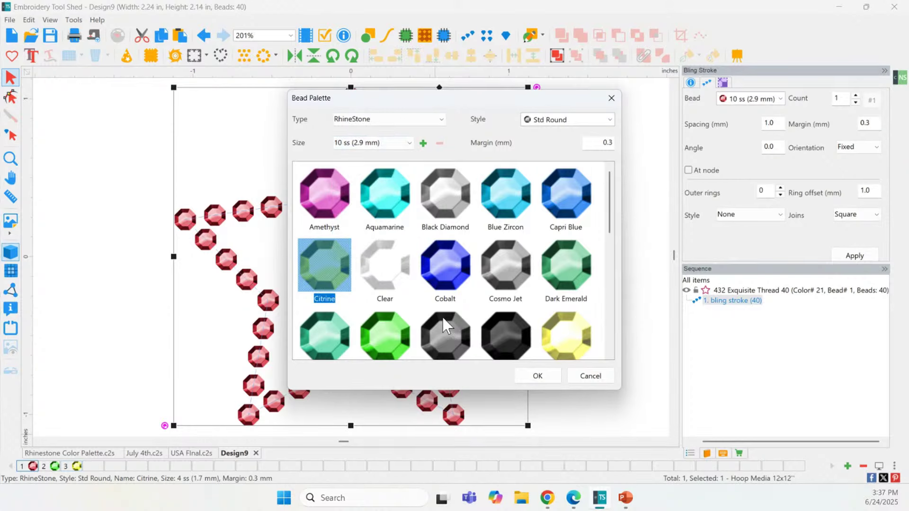
left_click(566, 337)
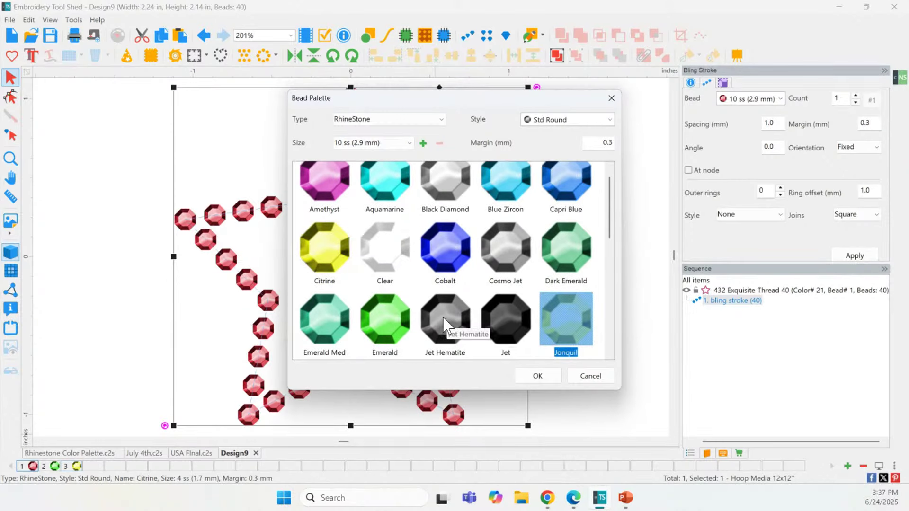
scroll(402, 284, "down", 1)
left_click(444, 237)
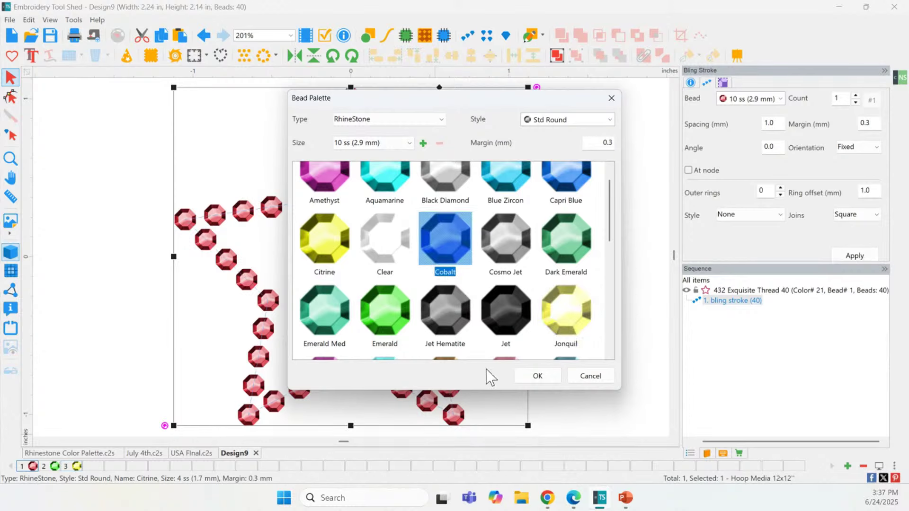
left_click(539, 377)
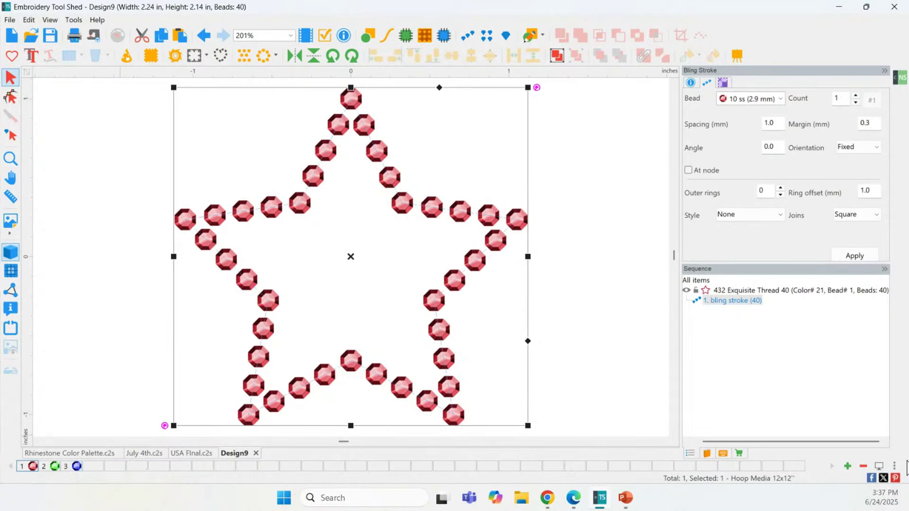
Step: Add a fourth bead as a Clear rhinestone in size 10 ss (2.9 mm) and check the beads available for the star
left_click(847, 468)
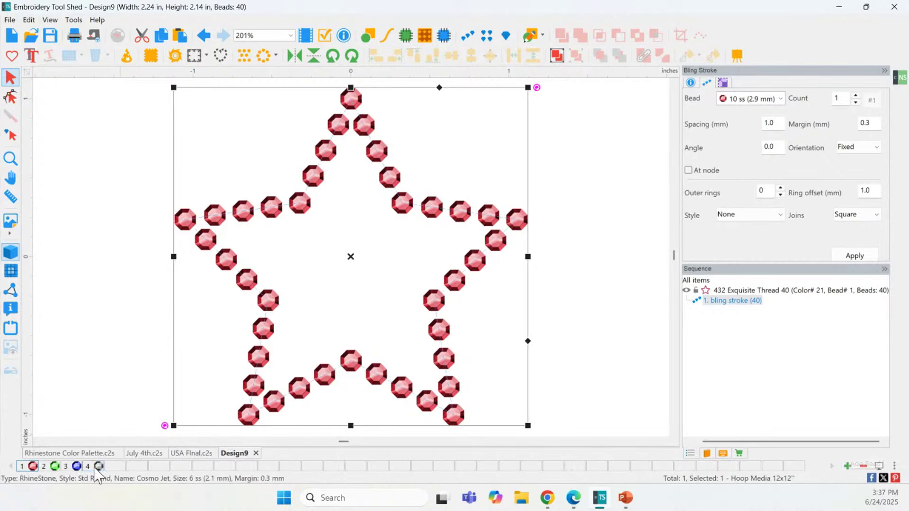
double_click(99, 466)
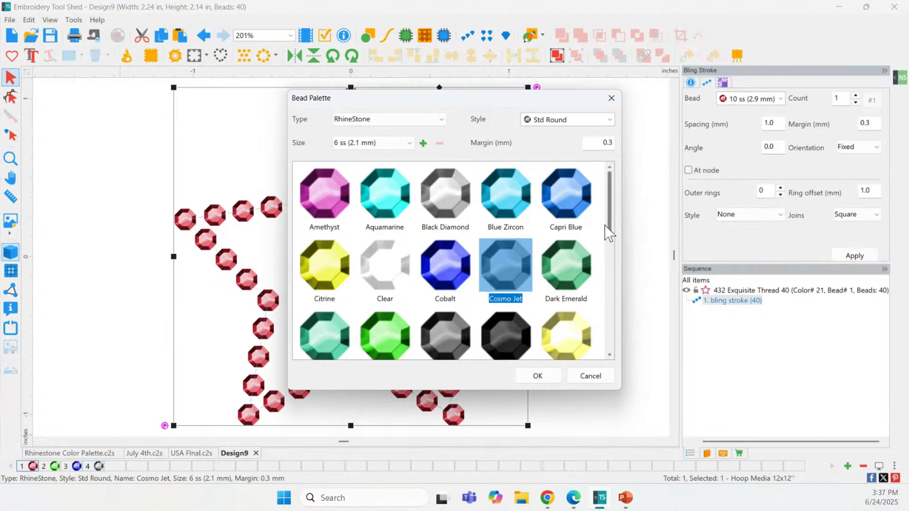
scroll(612, 218, "down", 1)
left_click(394, 186)
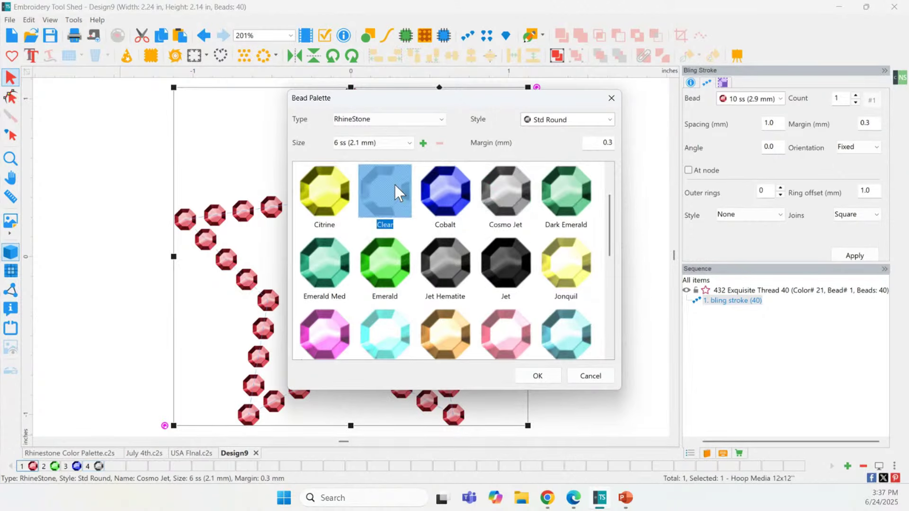
left_click(540, 378)
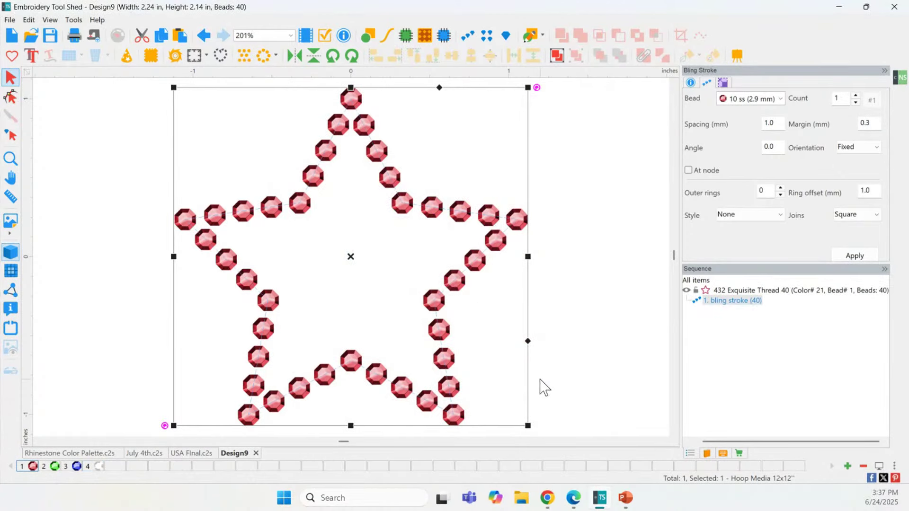
left_click(101, 469)
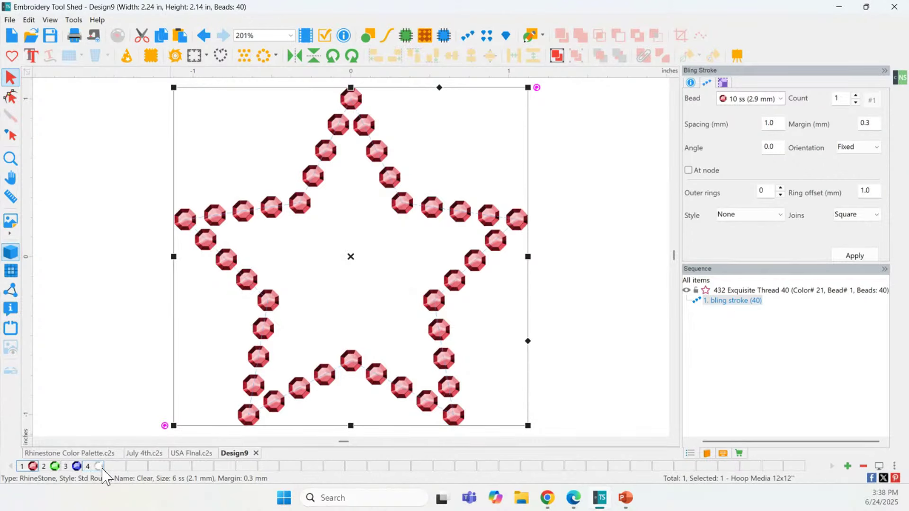
double_click(102, 469)
left_click(404, 144)
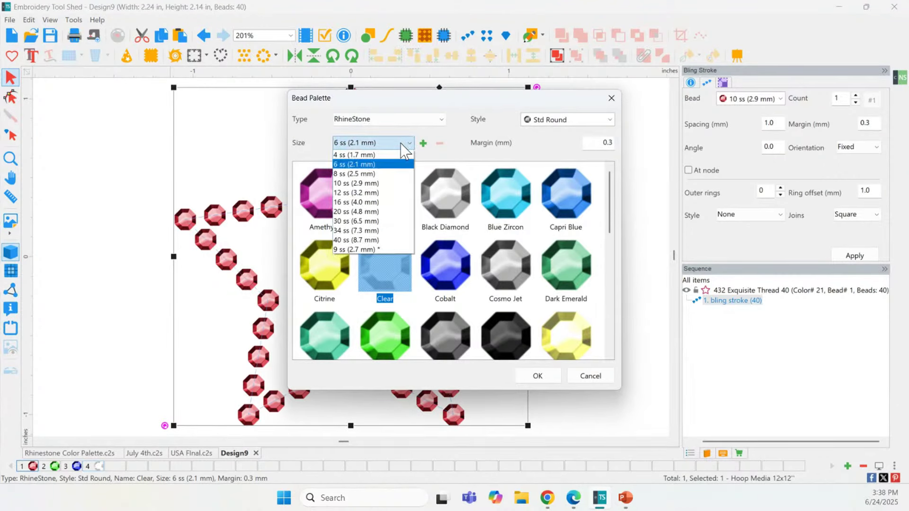
left_click(375, 183)
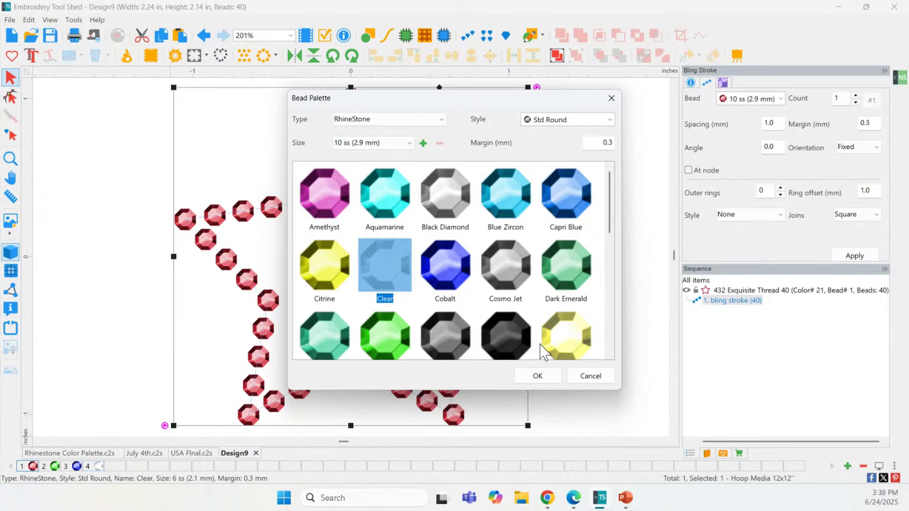
left_click(544, 378)
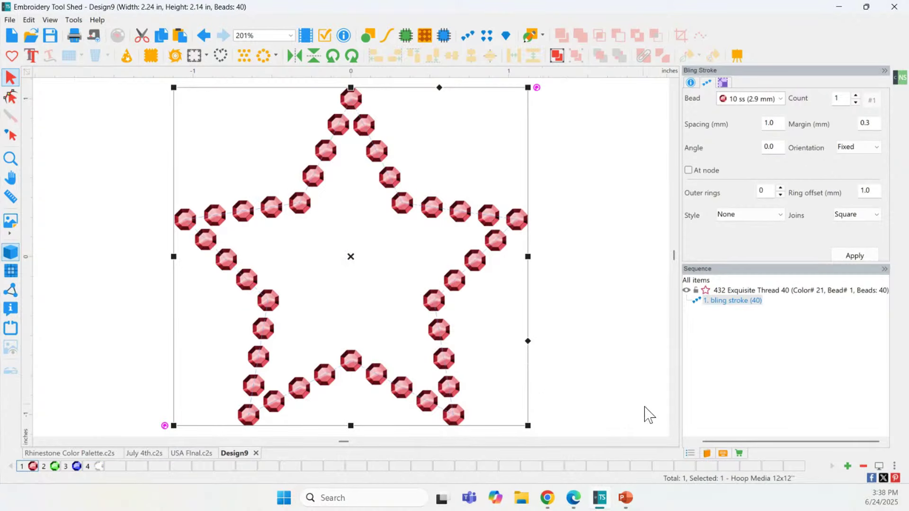
left_click(758, 101)
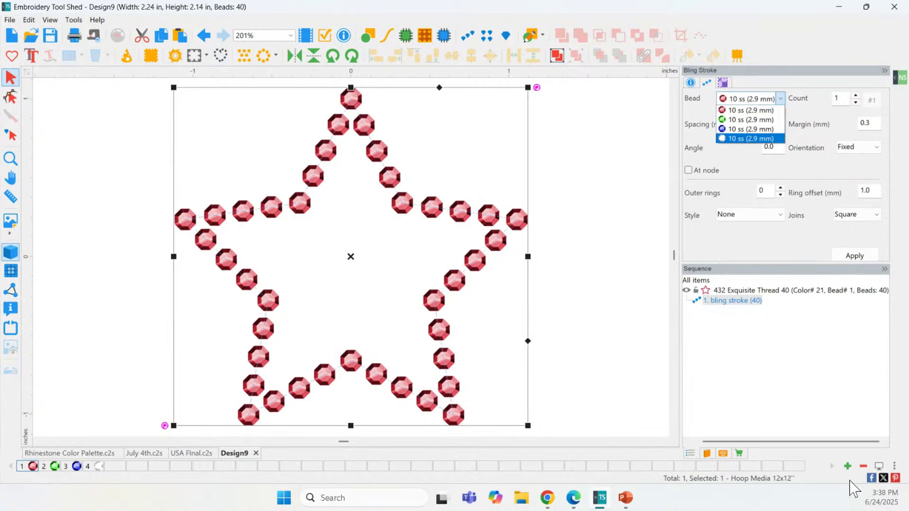
left_click(833, 474)
Step: Add a fifth bead to the palette as a Light Amethyst rhinestone in size 10 ss (2.9 mm)
left_click(847, 466)
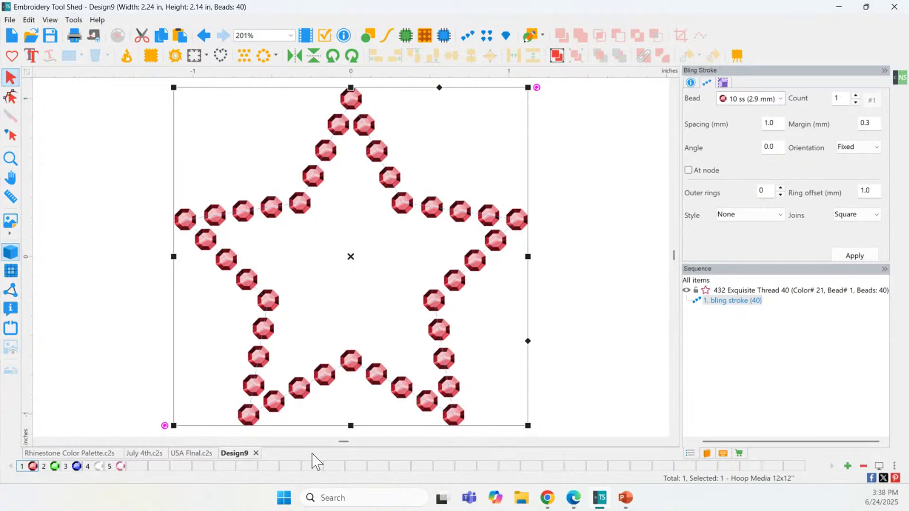
double_click(120, 466)
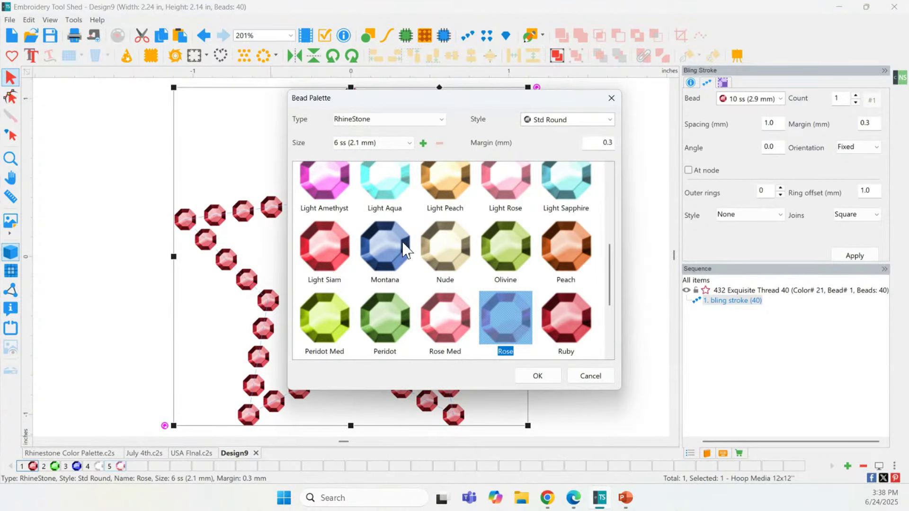
left_click(323, 191)
left_click(393, 143)
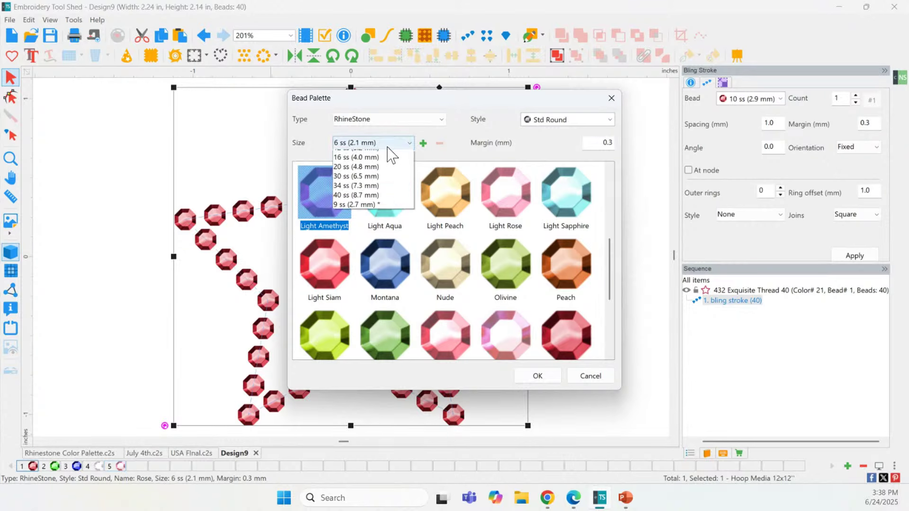
left_click(365, 183)
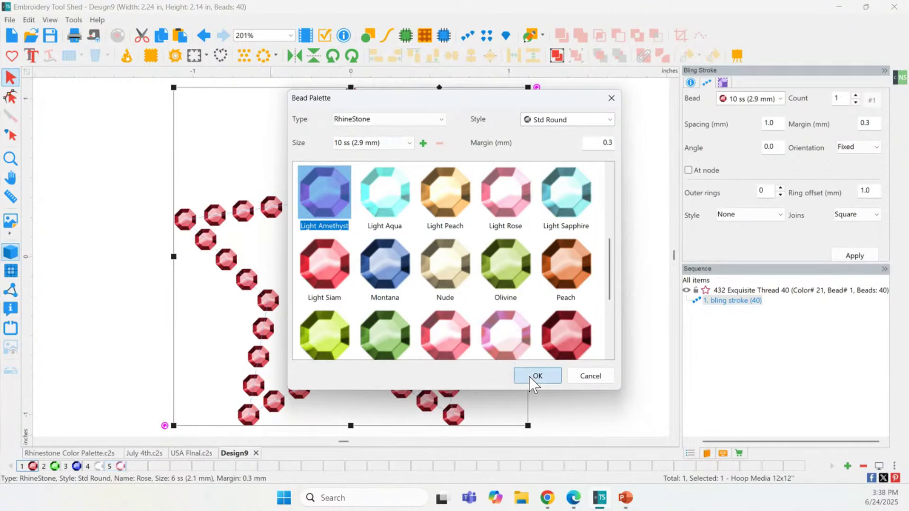
left_click(533, 375)
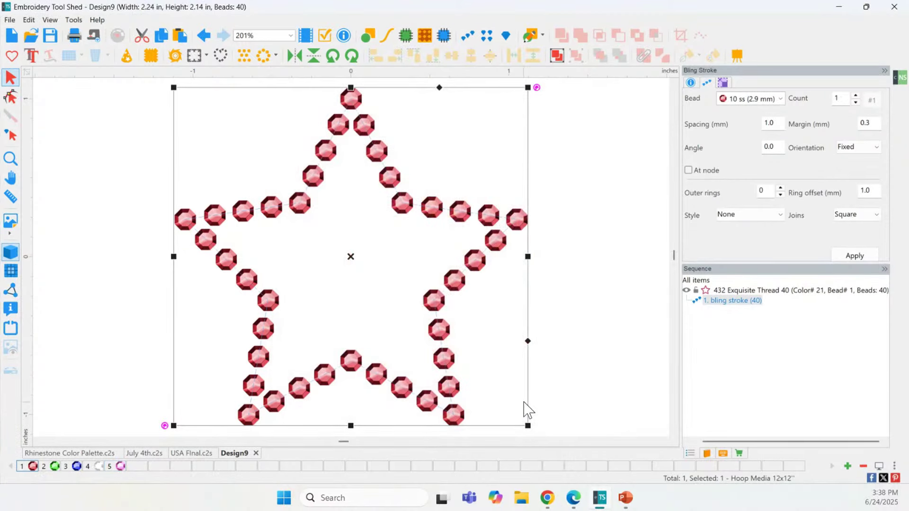
Step: Add a sixth bead to the palette as a Black Diamond rhinestone in size 16 ss (4.0 mm)
left_click(846, 466)
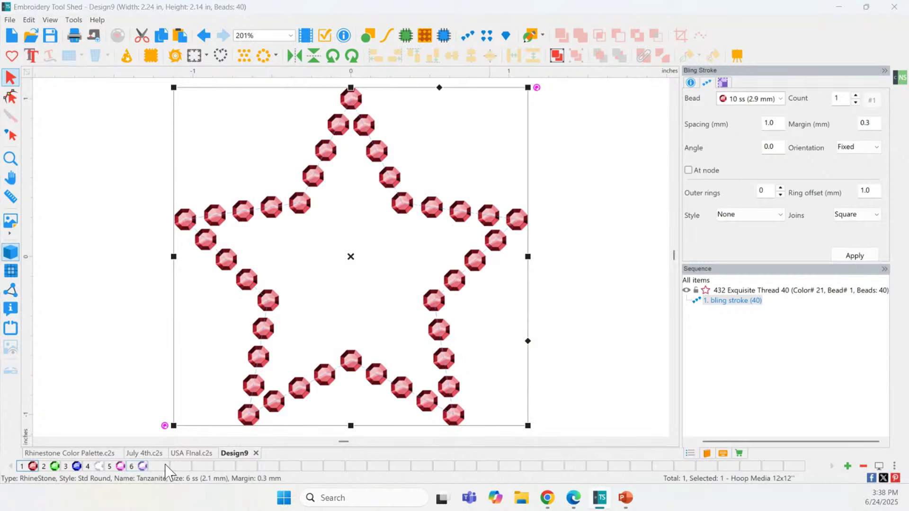
left_click(353, 142)
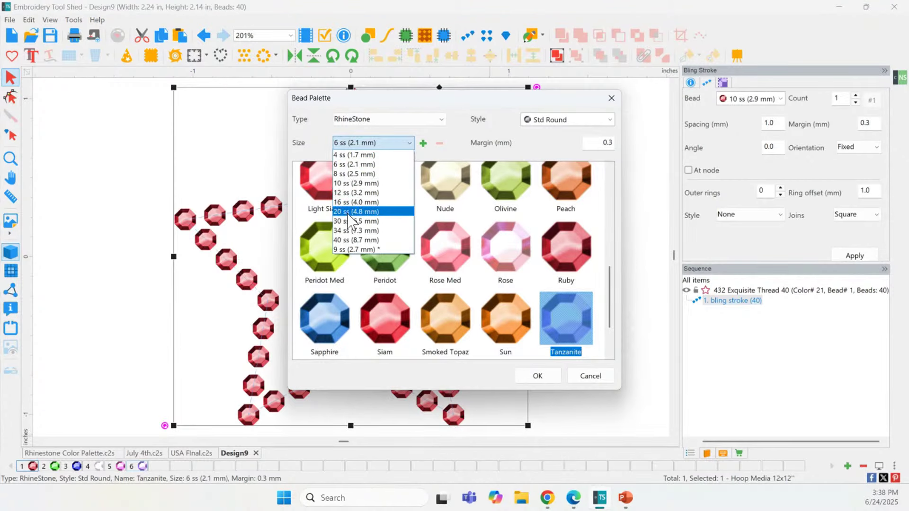
left_click(349, 202)
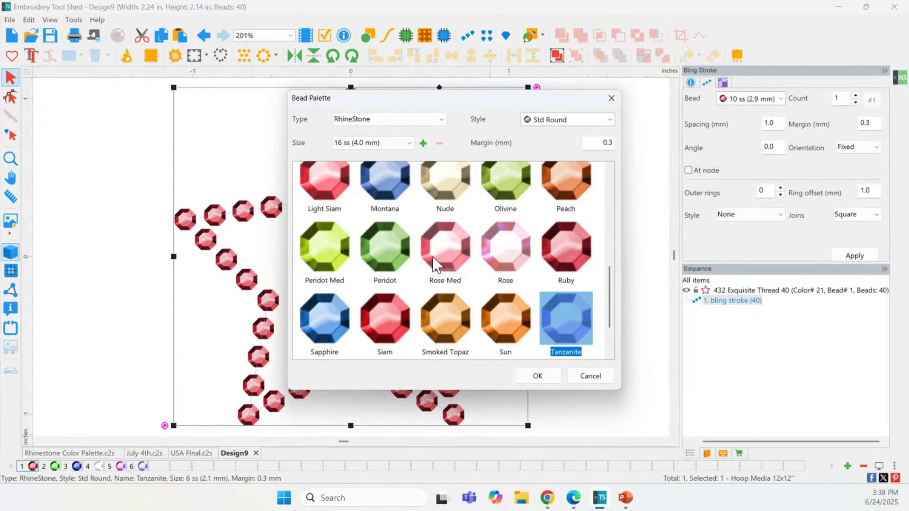
scroll(570, 289, "up", 1)
left_click_drag(610, 303, 595, 197)
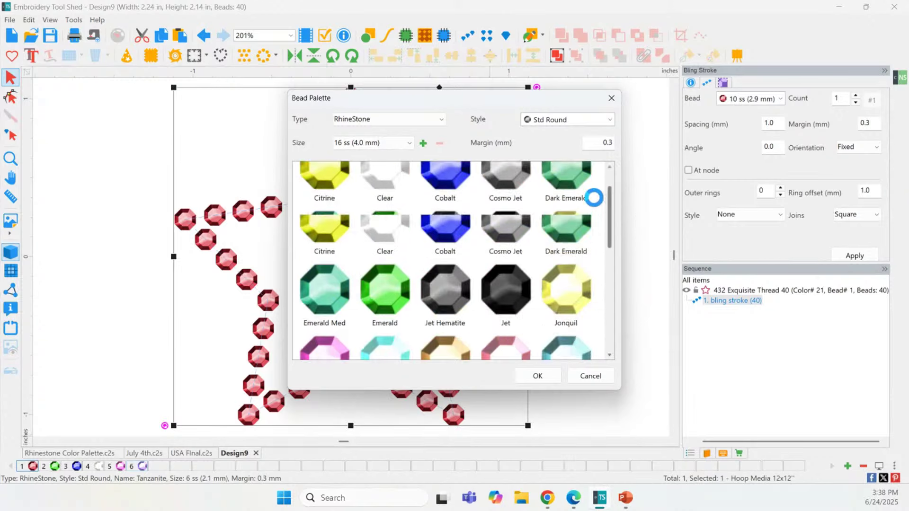
left_click(462, 205)
left_click(387, 276)
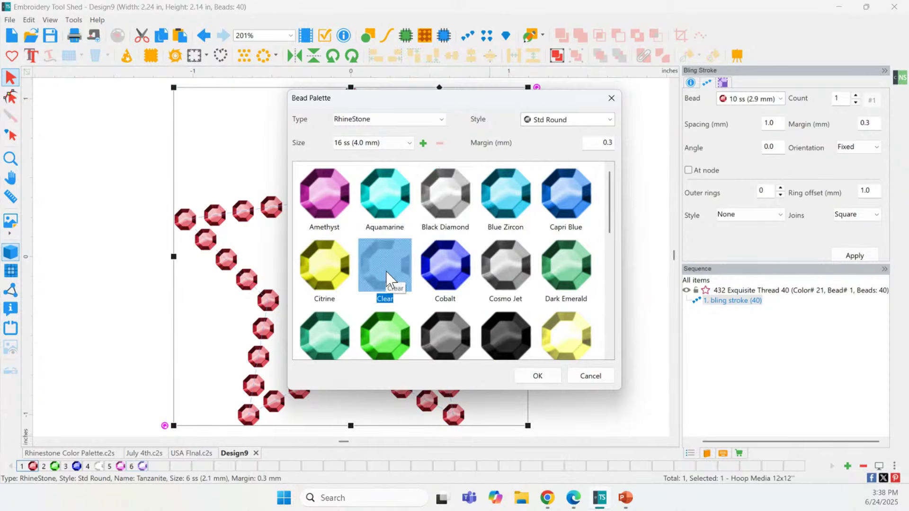
left_click(439, 203)
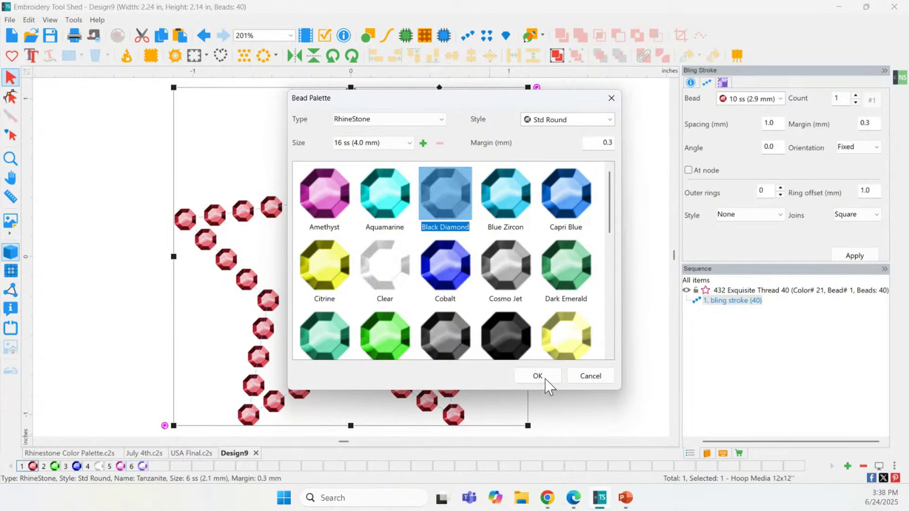
left_click(545, 378)
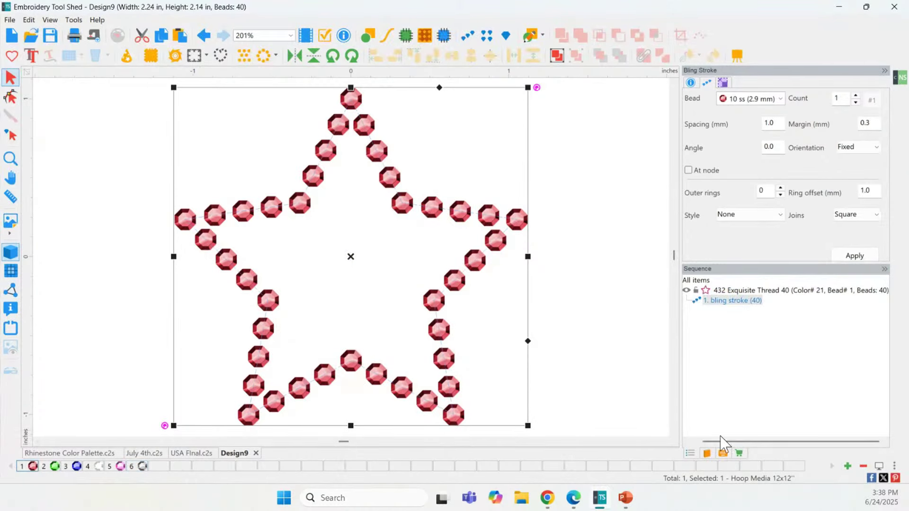
Step: Add a seventh bead to the palette as a Black Diamond rhinestone in size 20 ss (4.8 mm)
left_click(847, 466)
double_click(164, 466)
left_click(440, 182)
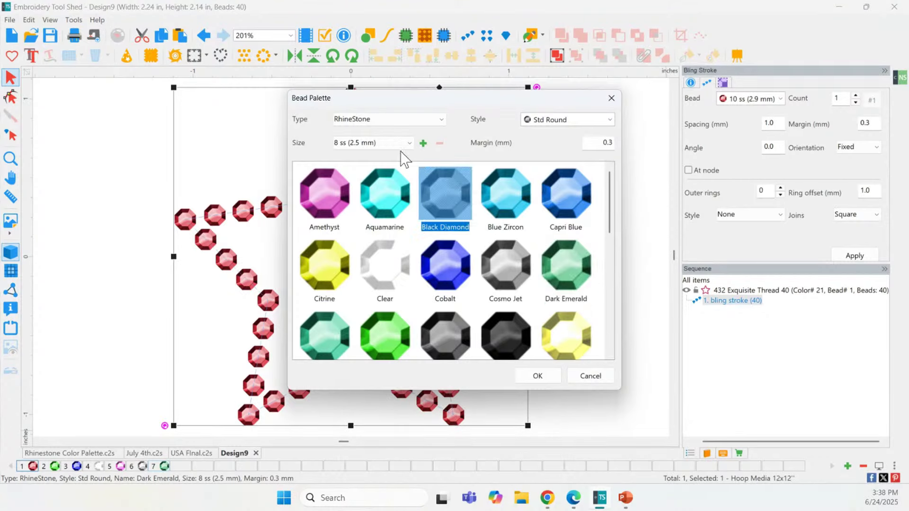
left_click(389, 143)
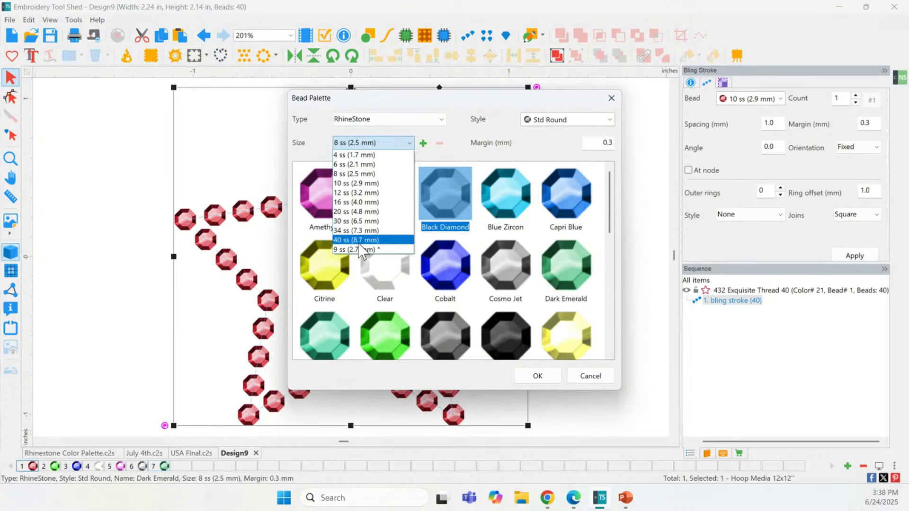
left_click(358, 211)
left_click(537, 376)
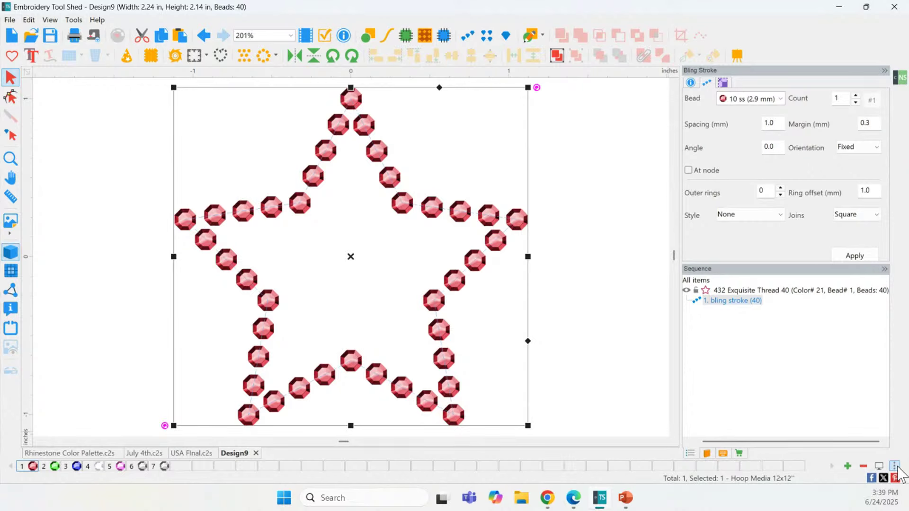
Step: Make the current bead palette the default, replacing the existing default beads
left_click(894, 467)
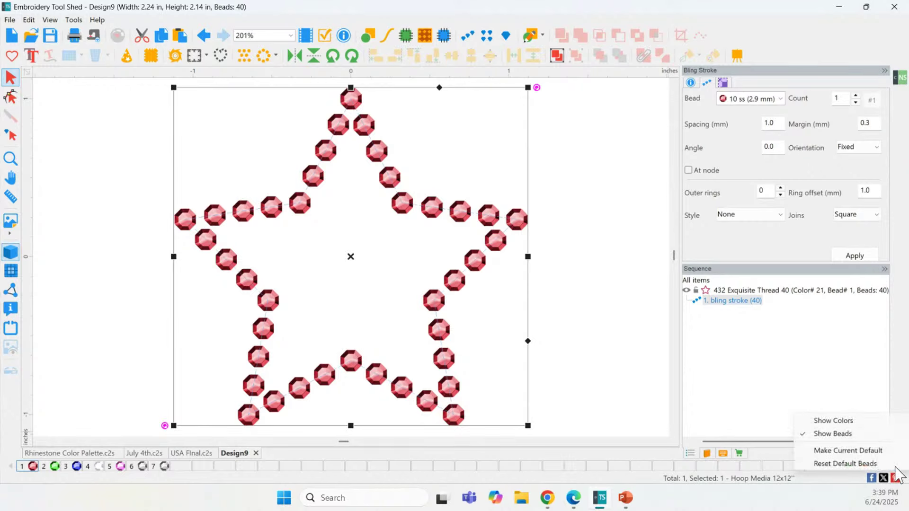
left_click(853, 452)
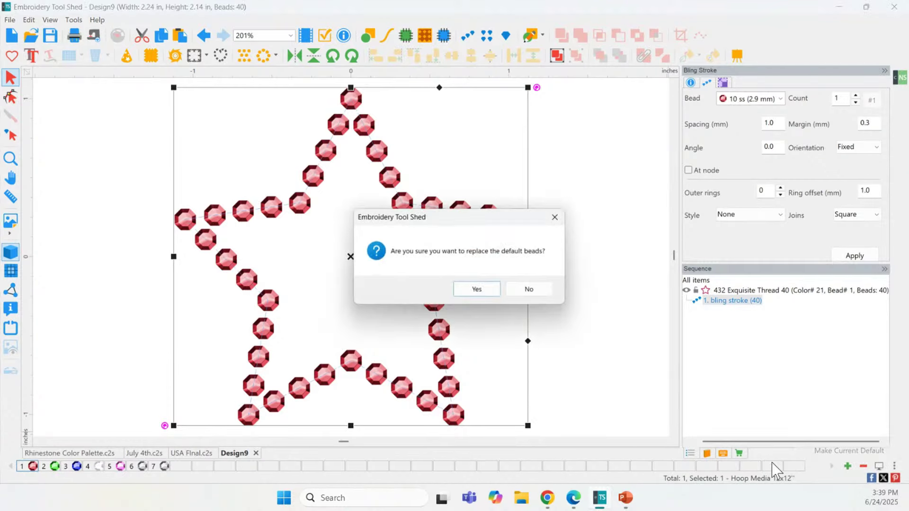
left_click(476, 289)
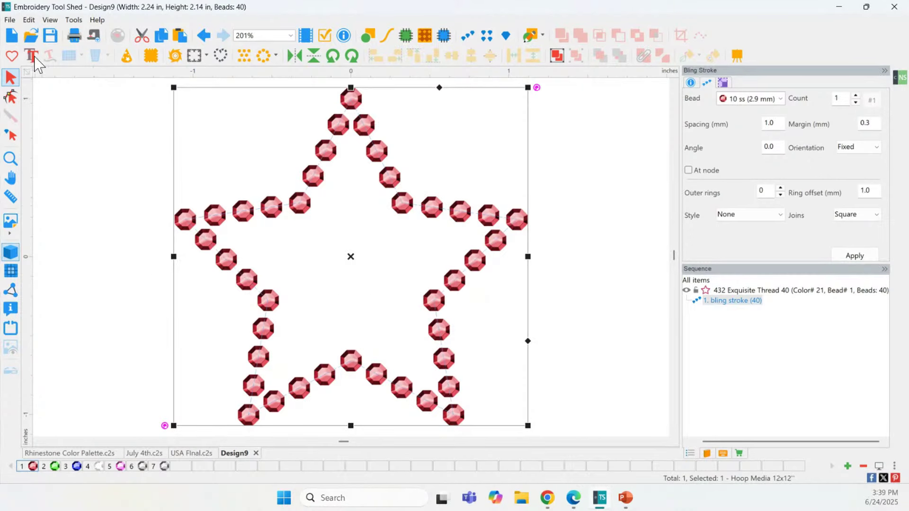
Step: Create a new design and insert the Star craft shape from the Shapes & Symbols catalog
left_click(13, 38)
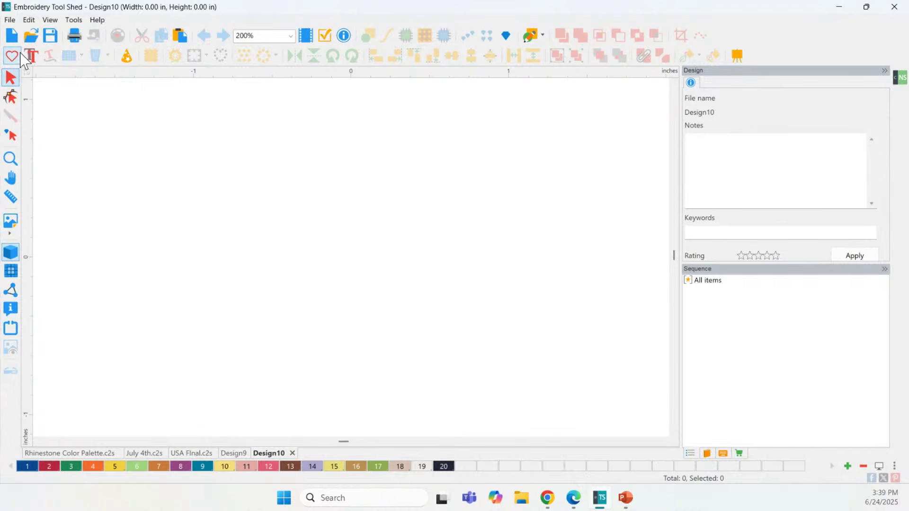
left_click(21, 54)
double_click(440, 388)
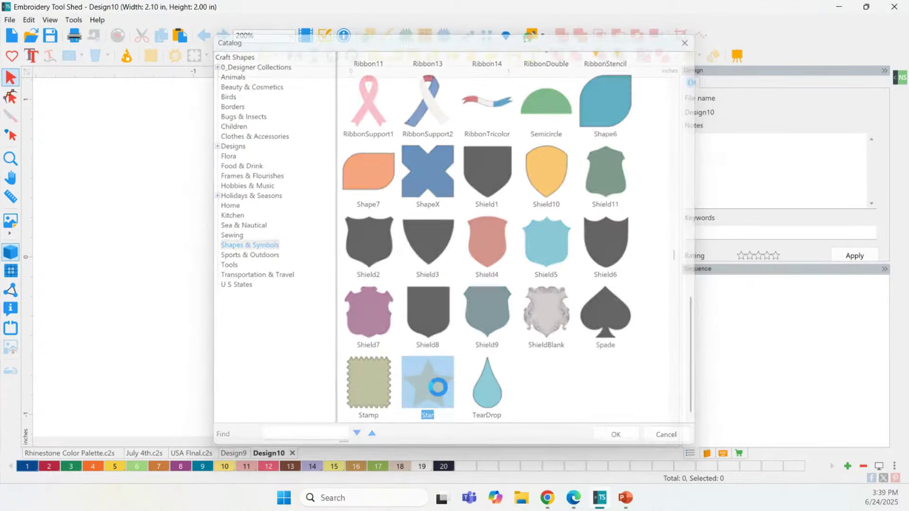
Step: Convert the star to a bling stroke and assign it the 20 ss (4.8 mm) Black Diamond bead
left_click(464, 39)
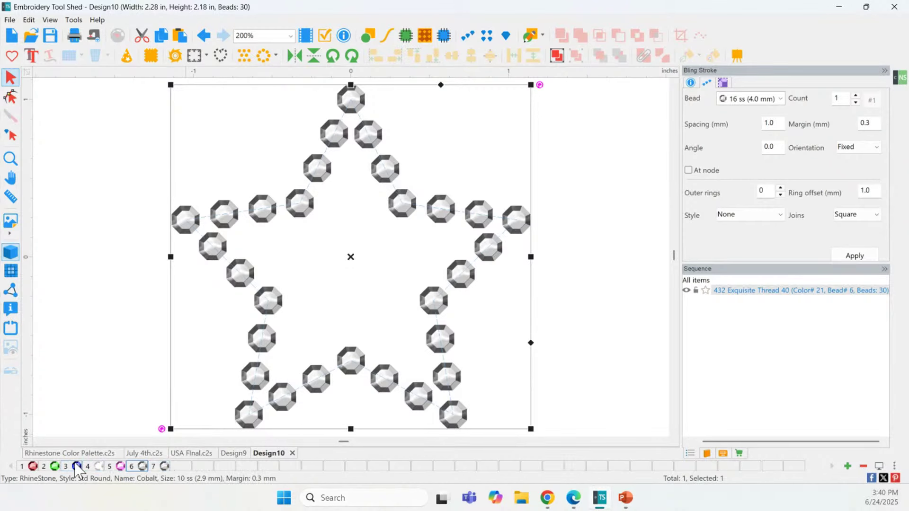
scroll(327, 378, "down", 1)
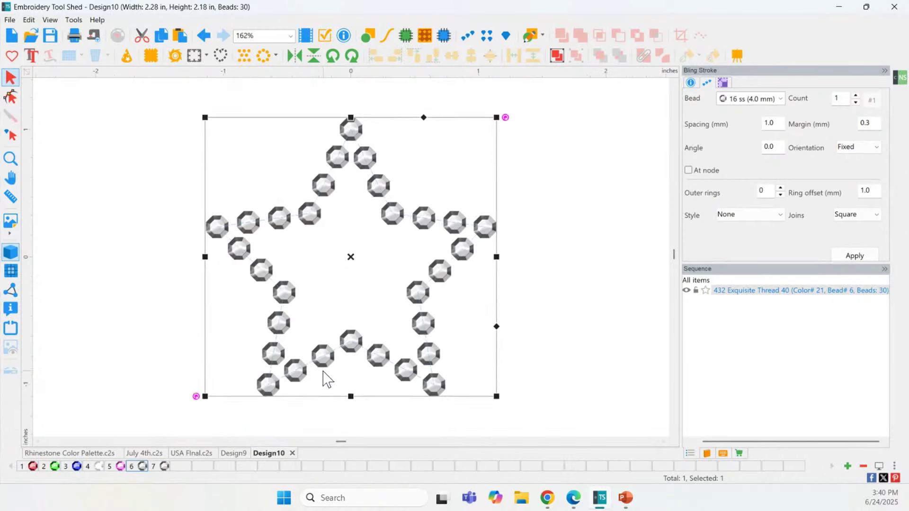
scroll(326, 379, "down", 1)
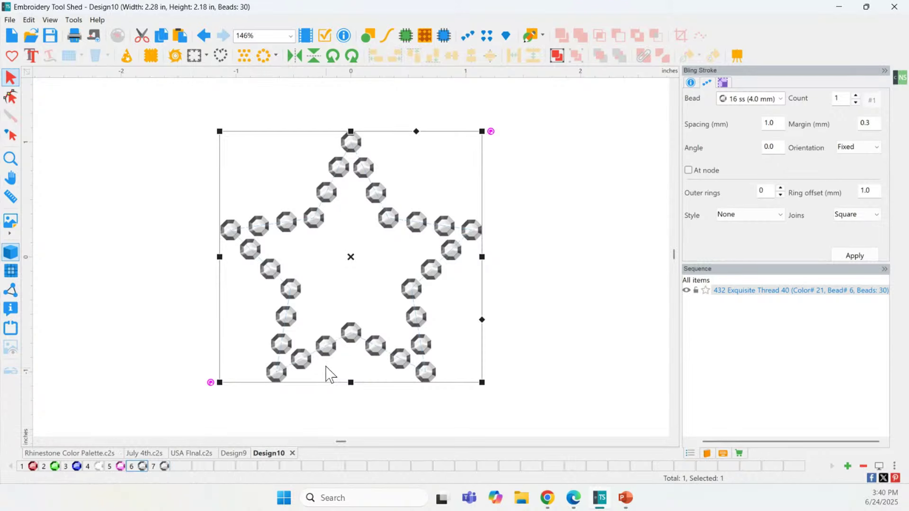
left_click(325, 350)
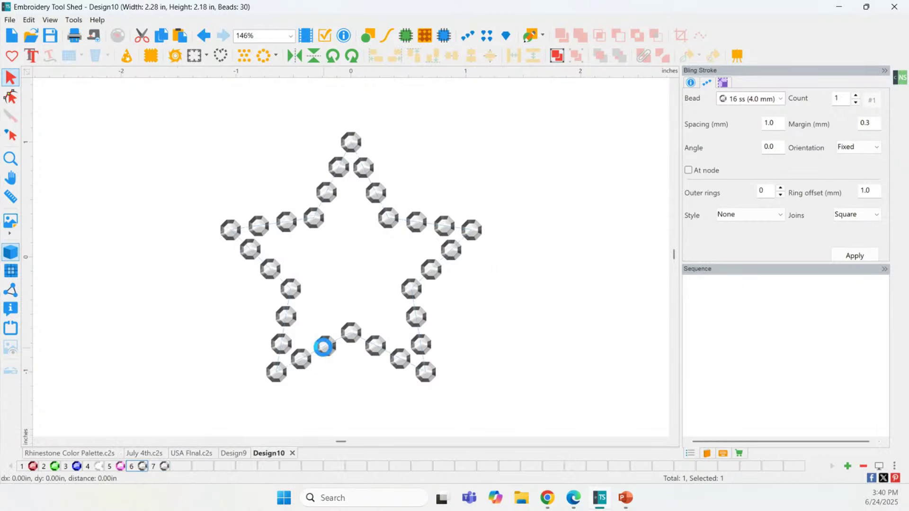
left_click(164, 469)
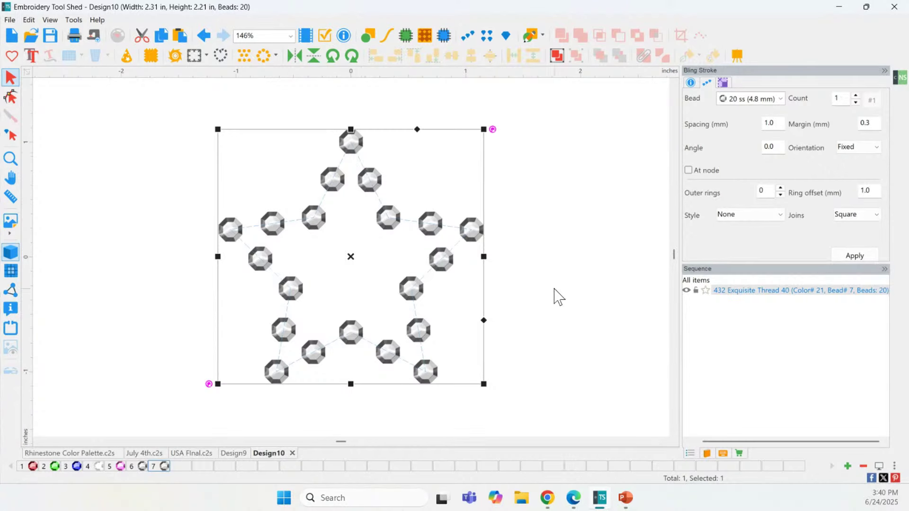
Step: Scale the beaded star down to about 0.81 by 0.86 in
scroll(555, 296, "down", 3)
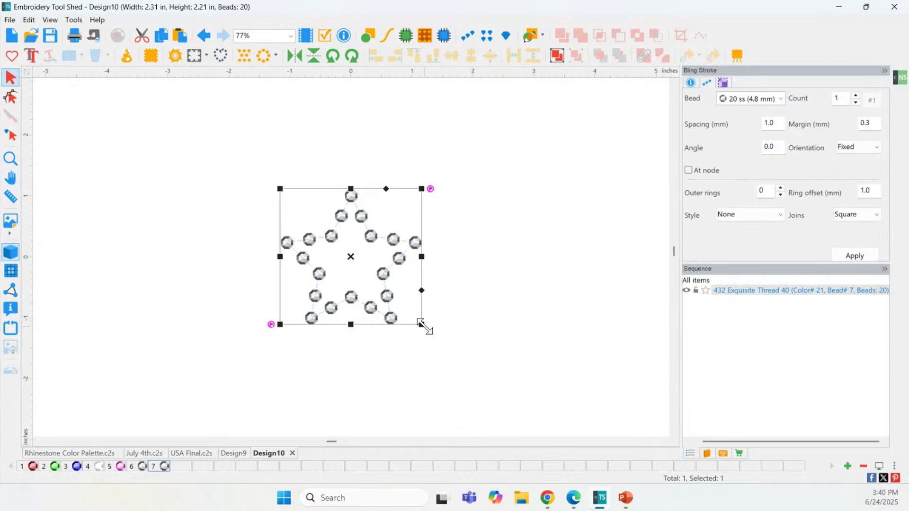
left_click_drag(421, 325, 341, 245)
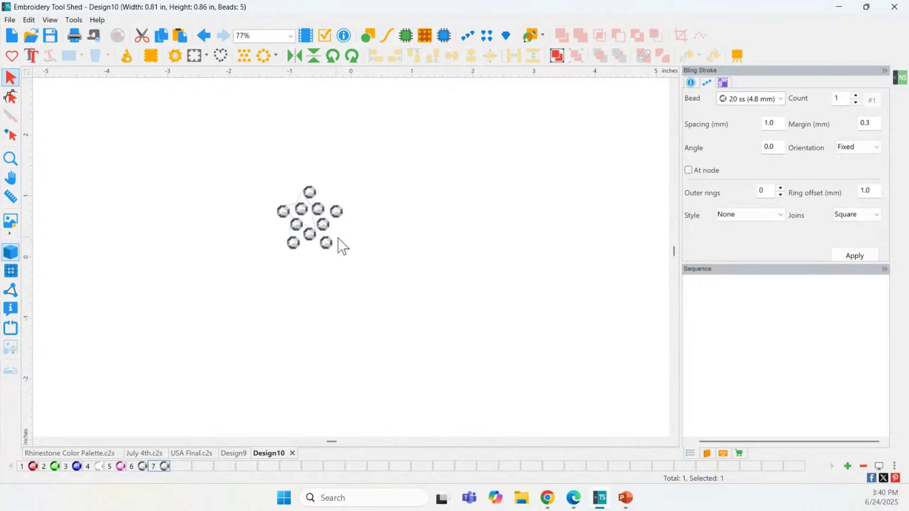
left_click(367, 260)
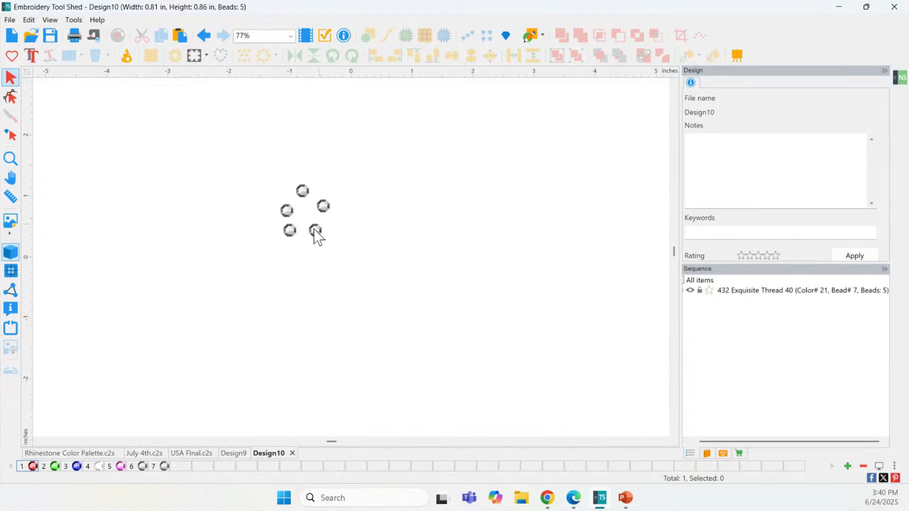
Step: Change the small star's bead to the red 10 ss (2.9 mm) rhinestone
left_click(311, 234)
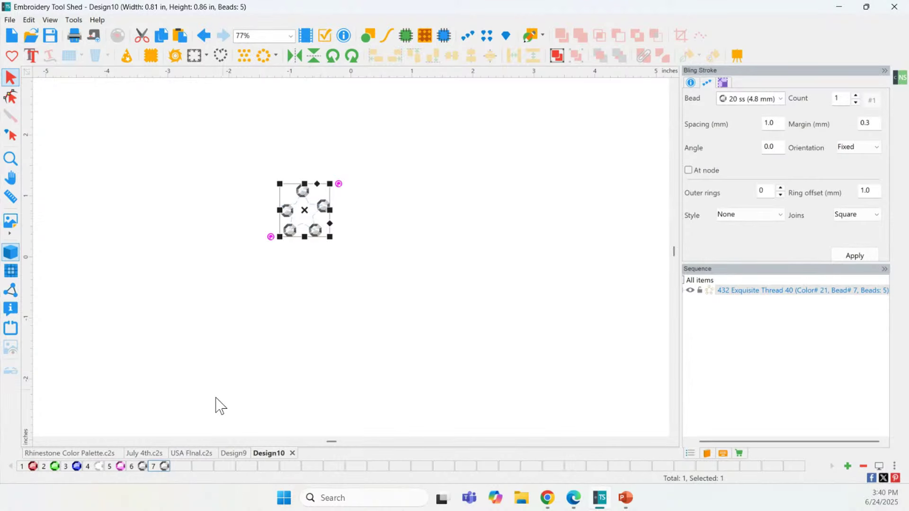
left_click(33, 467)
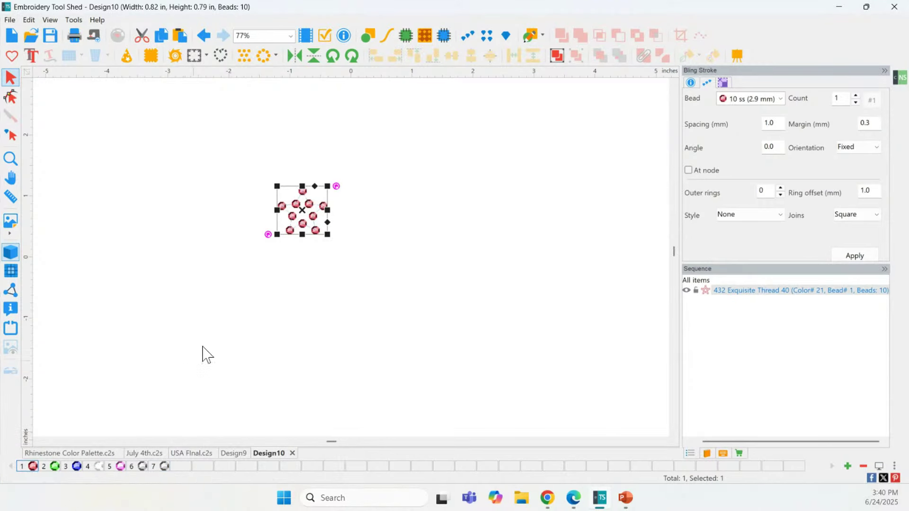
left_click(309, 285)
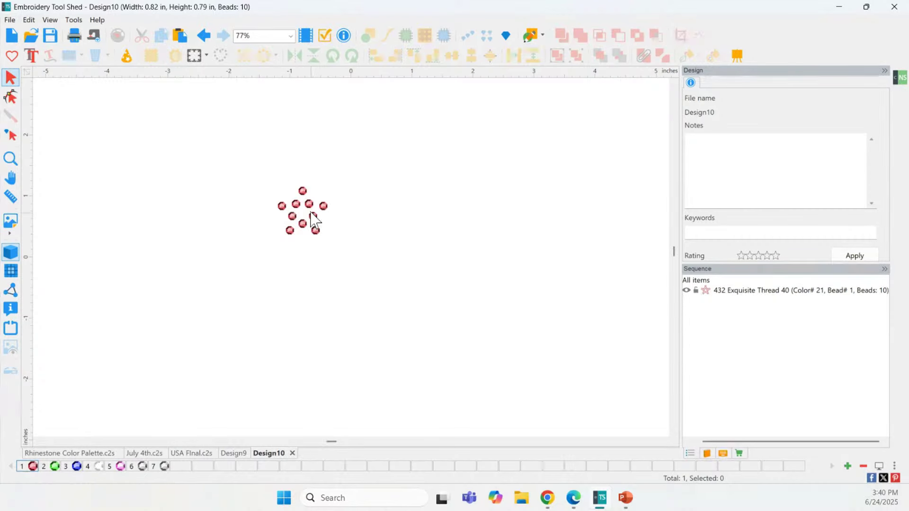
Step: Enlarge the star to about 4.76 by 4.54 in and reposition it near the middle of the work area
left_click(311, 214)
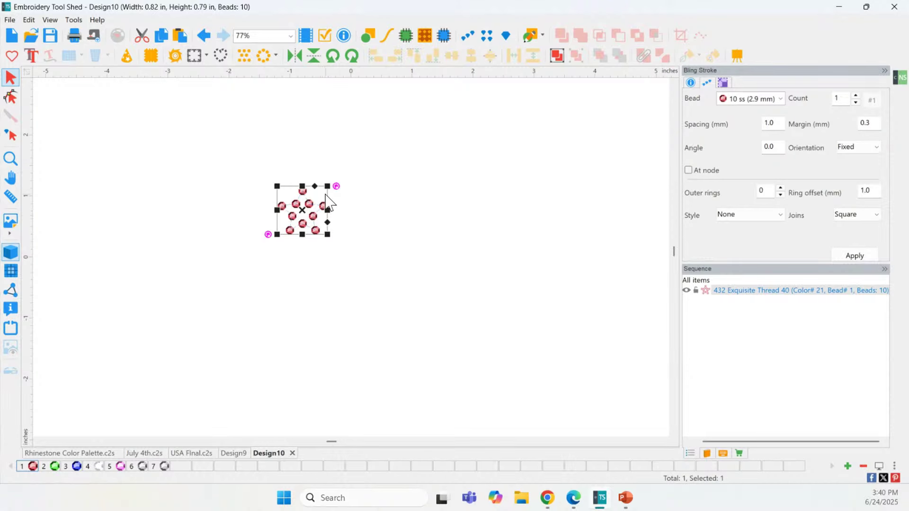
left_click_drag(326, 186, 471, 93)
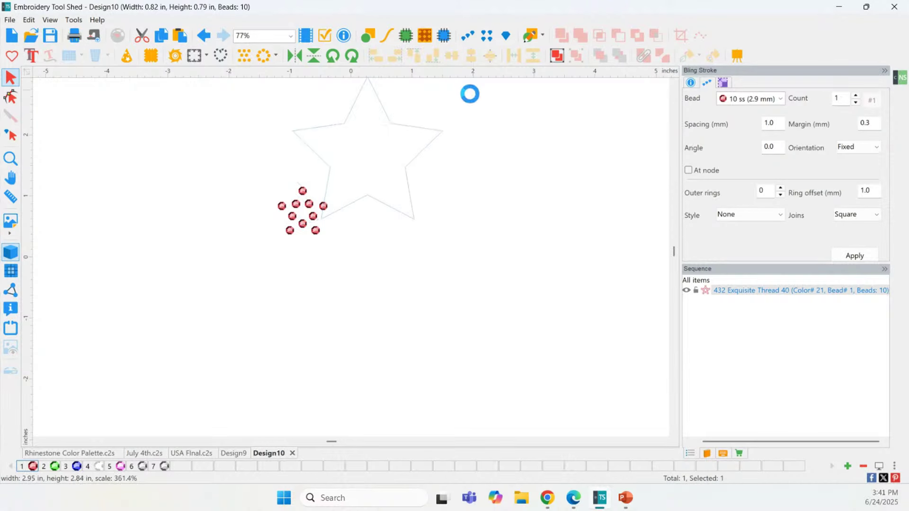
left_click_drag(370, 164, 312, 276)
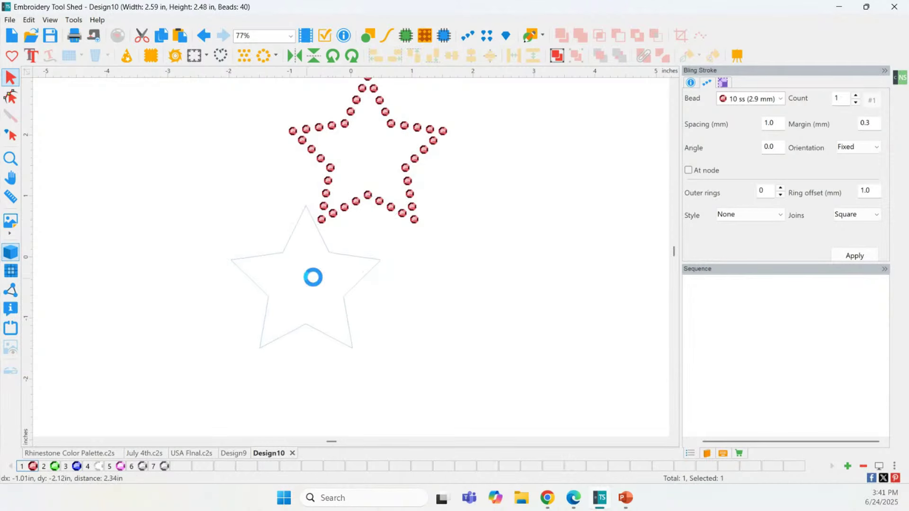
left_click_drag(387, 201, 477, 115)
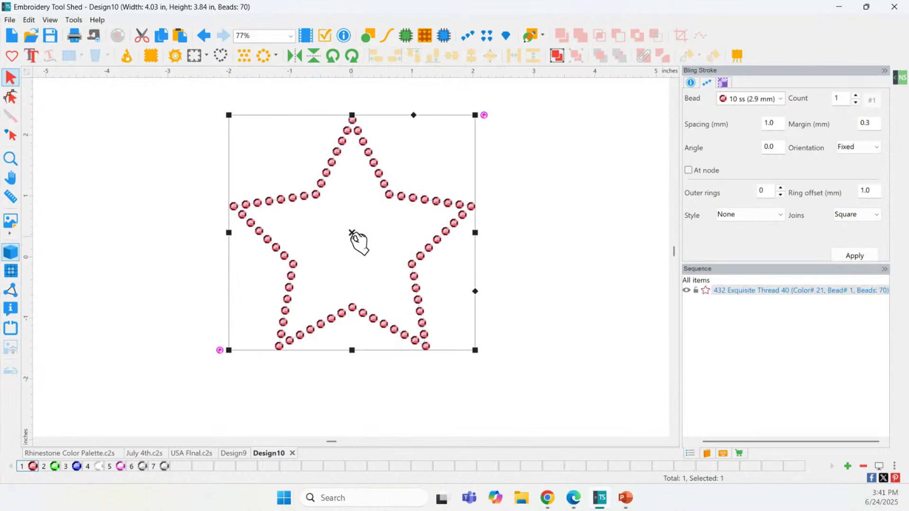
left_click_drag(475, 115, 543, 91)
left_click_drag(381, 218, 337, 273)
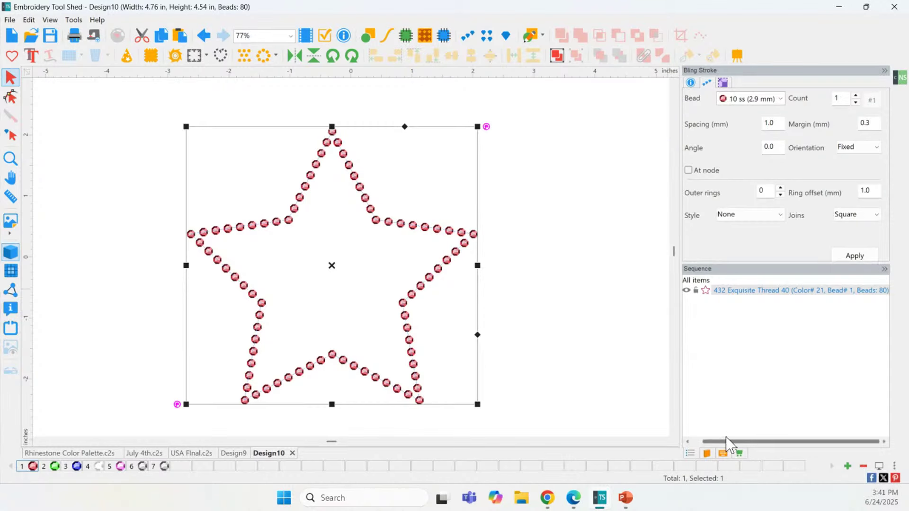
Step: Select the star's bling stroke in the sequence and change its bead to the blue Cobalt 10 ss (2.9 mm) rhinestone
left_click_drag(727, 443, 672, 433)
left_click(688, 290)
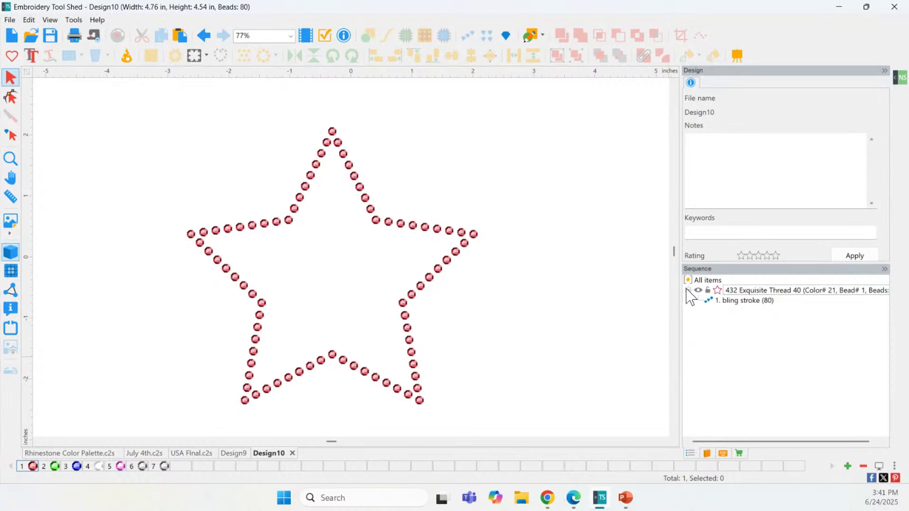
left_click(748, 304)
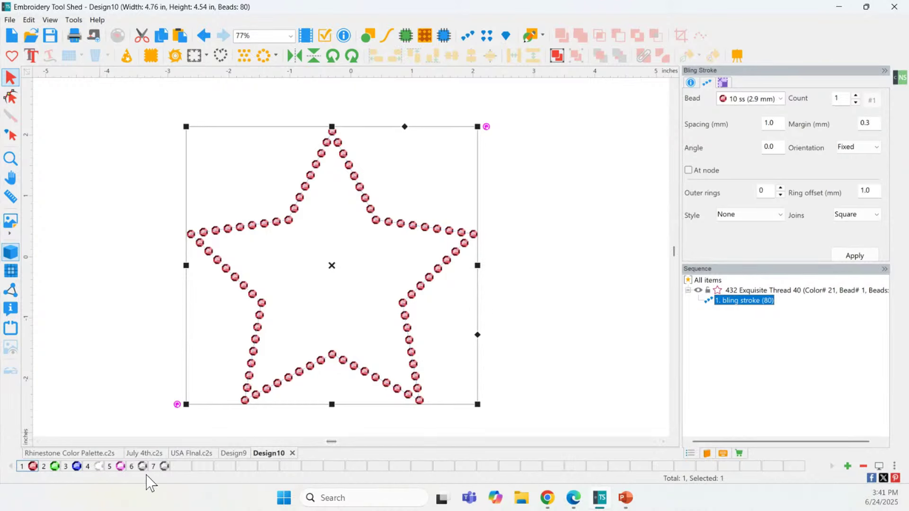
left_click(750, 99)
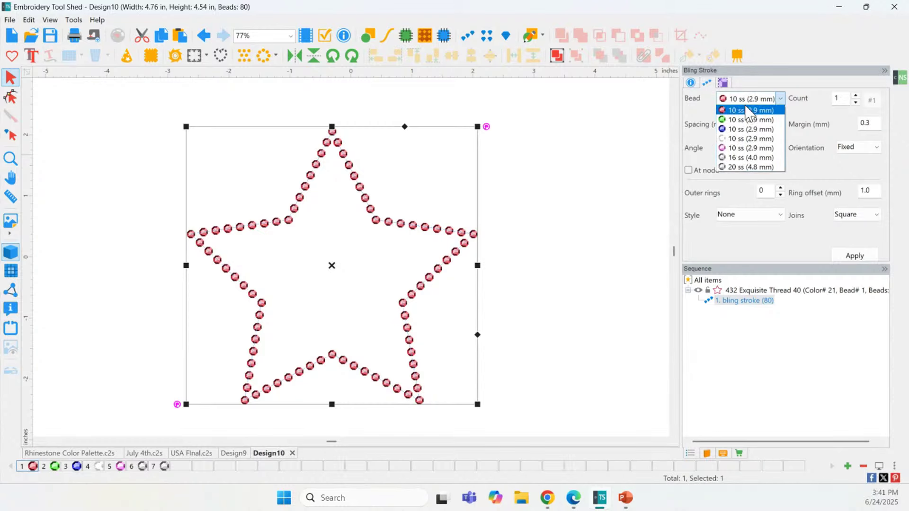
left_click(748, 129)
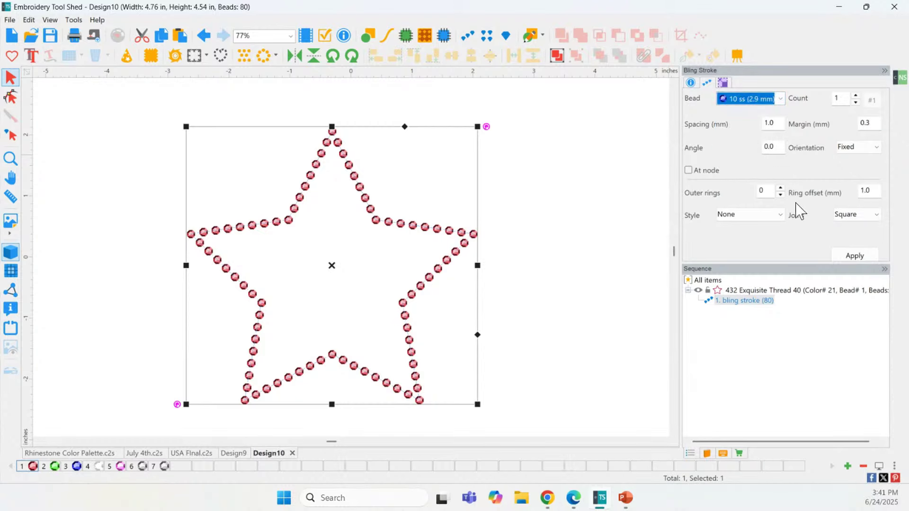
left_click(855, 256)
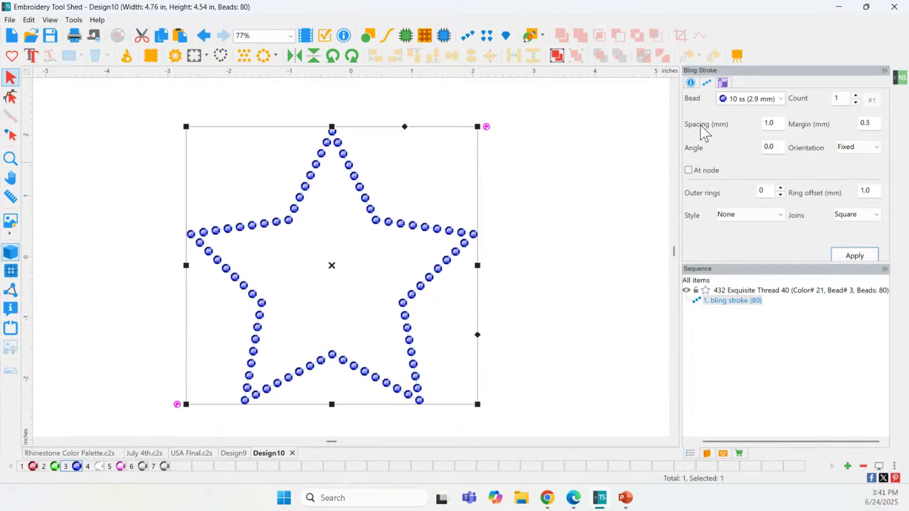
Step: Try a bead spacing of 3 mm on the star's bling stroke and return the spacing to 1 mm
double_click(765, 127)
type("3")
left_click(854, 257)
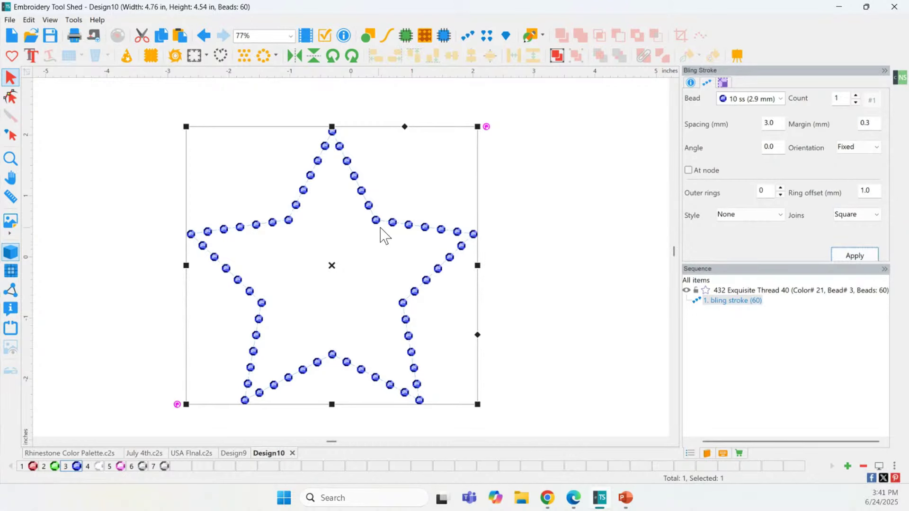
left_click_drag(781, 124, 754, 125)
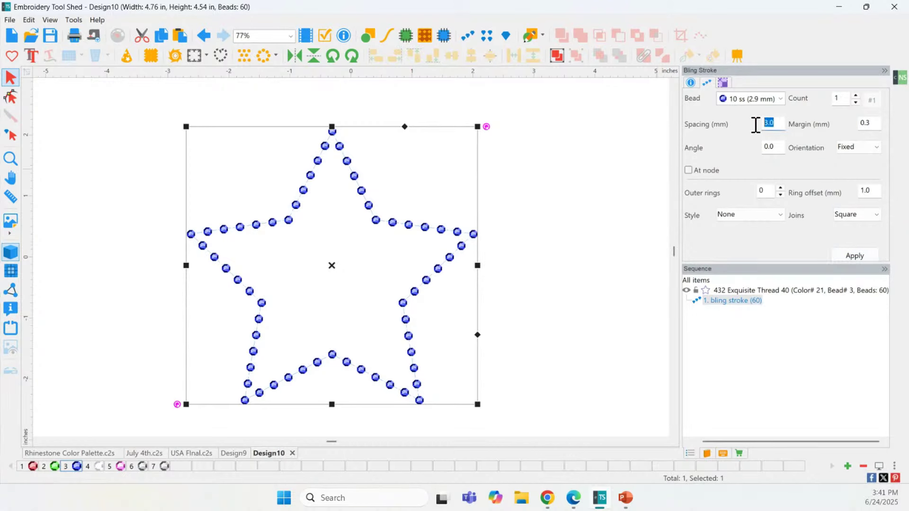
type("1")
left_click(852, 256)
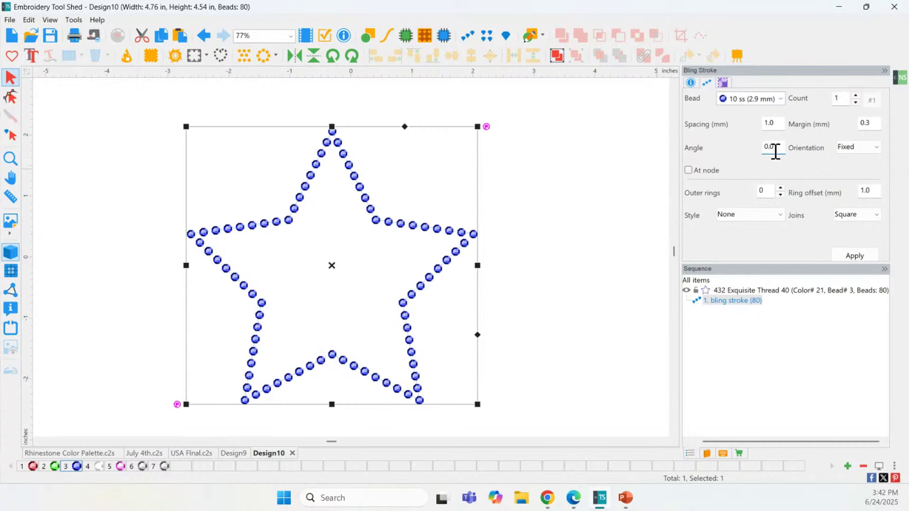
Step: Place beads only at the star's nodes and set the bling stroke's bead count to 3
double_click(868, 122)
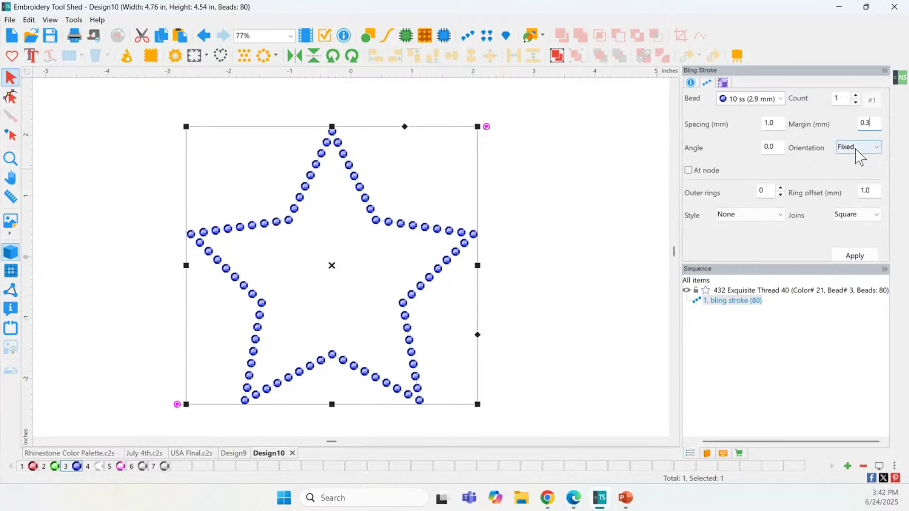
left_click(751, 171)
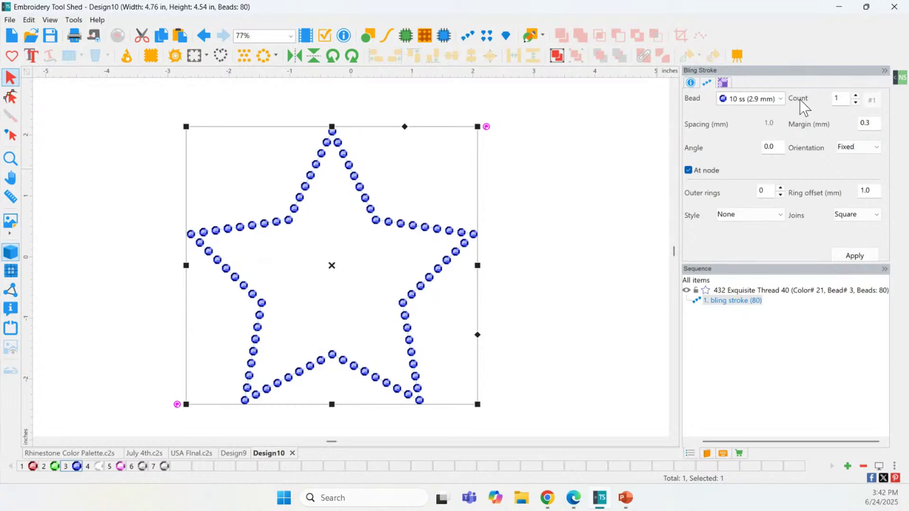
left_click(840, 98)
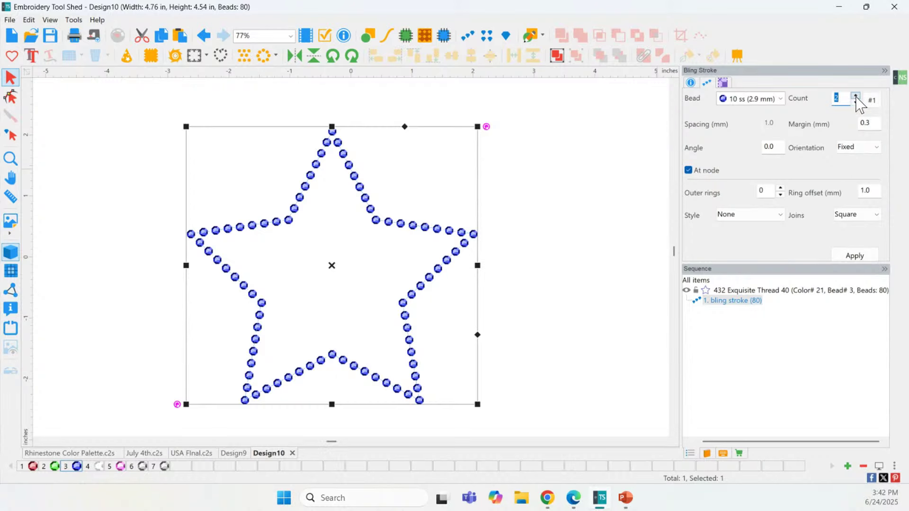
left_click(863, 259)
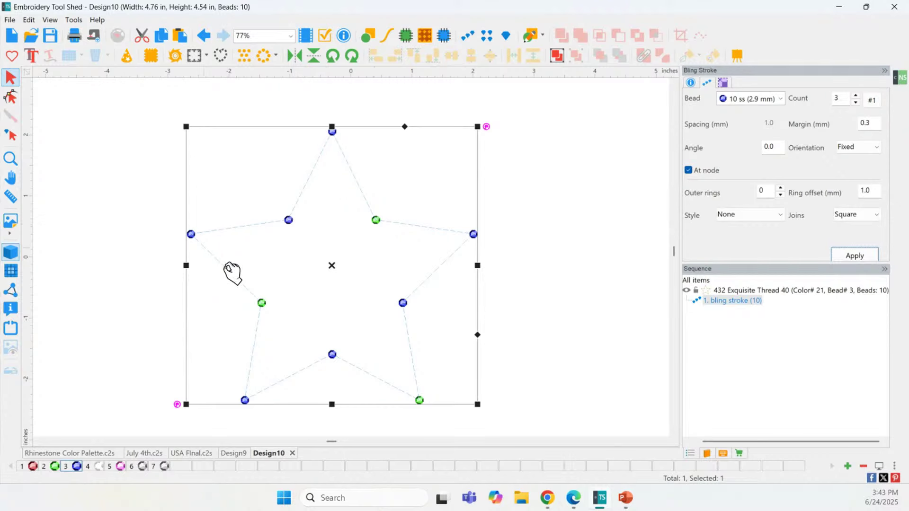
Step: Turn off node-only bead placement and set bead #2 of the three-bead pattern to the clear 10 ss (2.9 mm) rhinestone
left_click(688, 170)
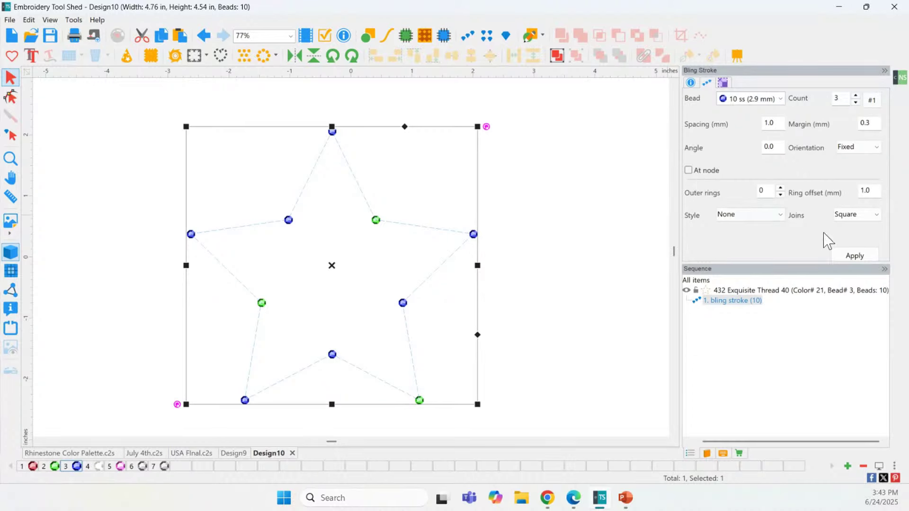
left_click(849, 255)
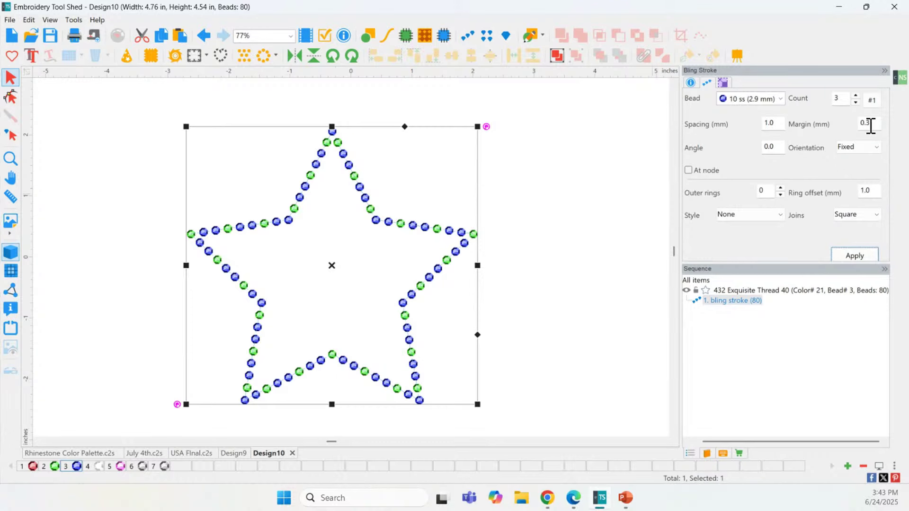
left_click(871, 102)
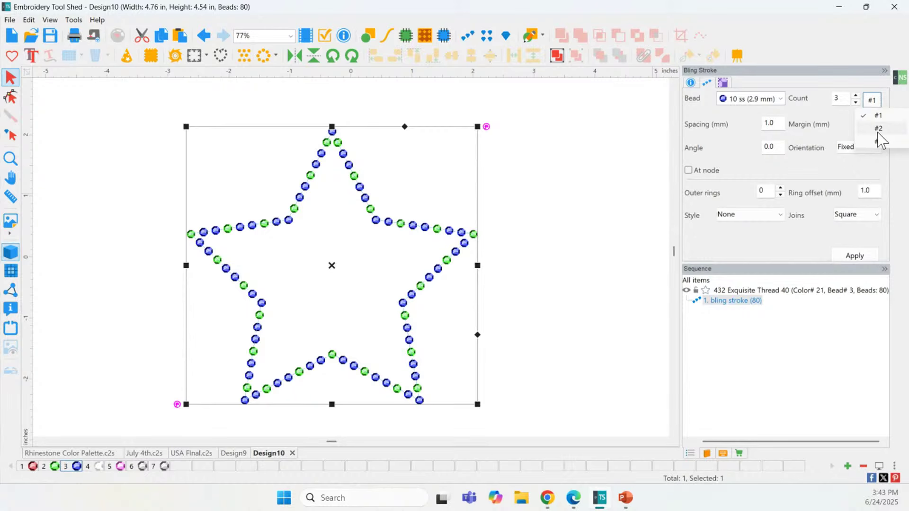
left_click(878, 130)
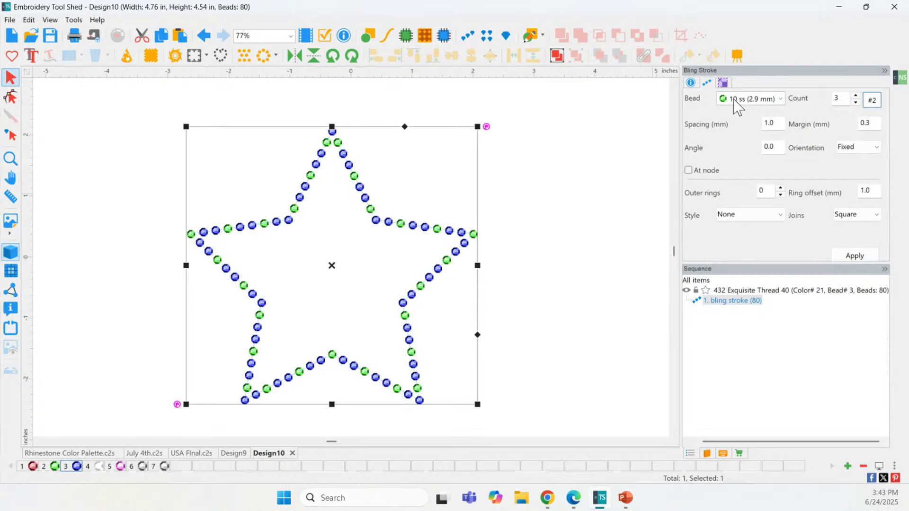
left_click(779, 98)
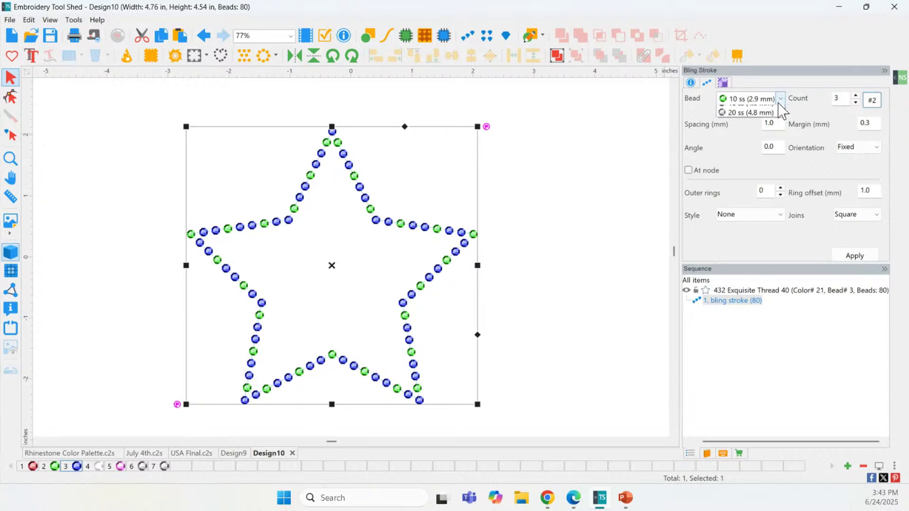
left_click(757, 138)
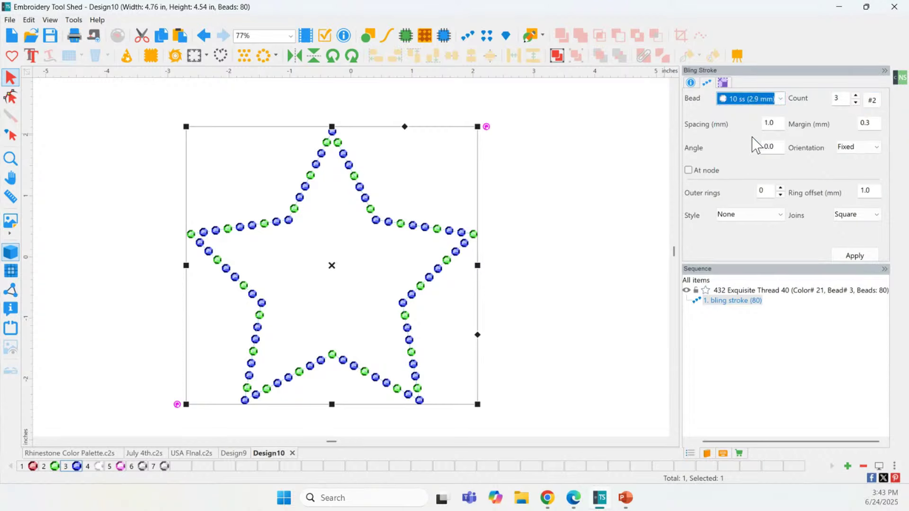
left_click(861, 255)
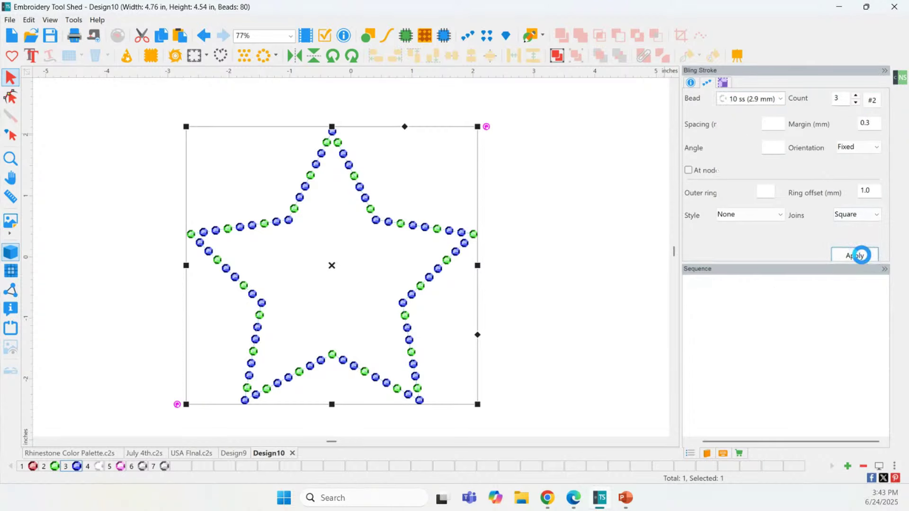
Step: Set bead #3 of the star's three-bead pattern to the red Ruby 10 ss (2.9 mm) rhinestone and apply it
left_click(870, 100)
left_click(874, 142)
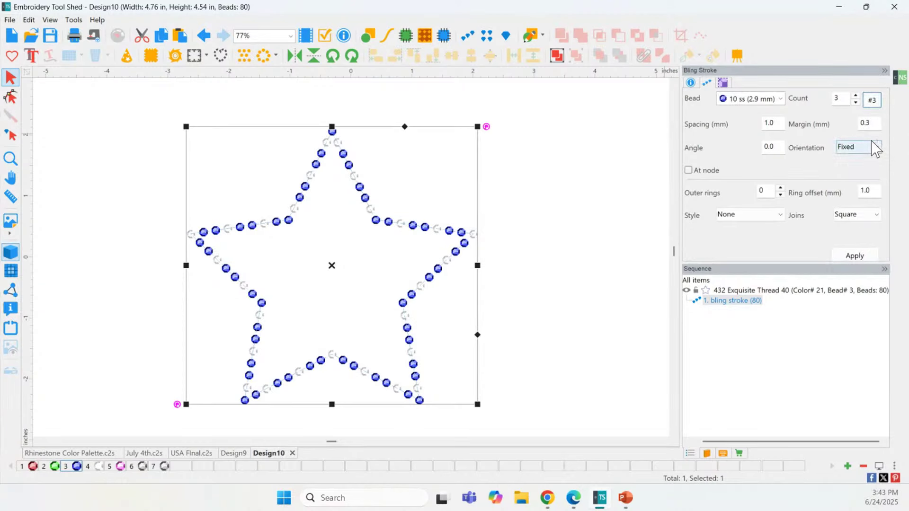
left_click(780, 100)
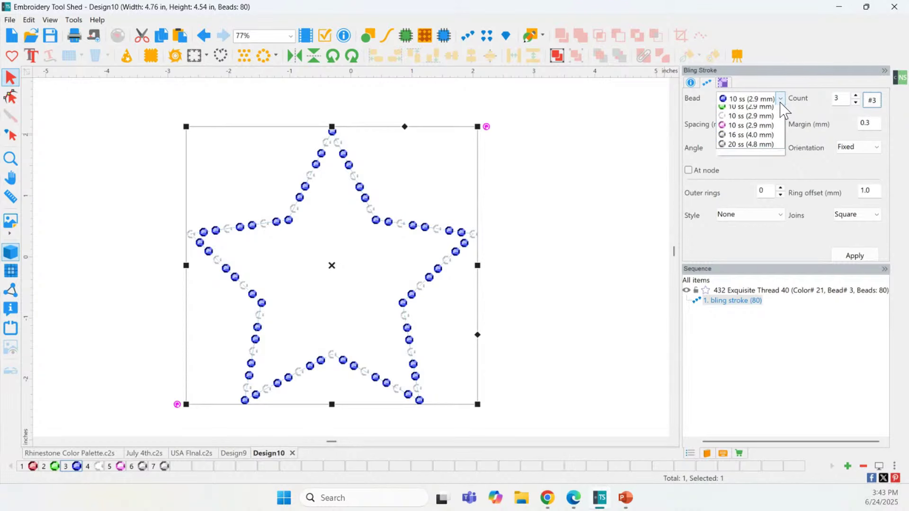
left_click(774, 119)
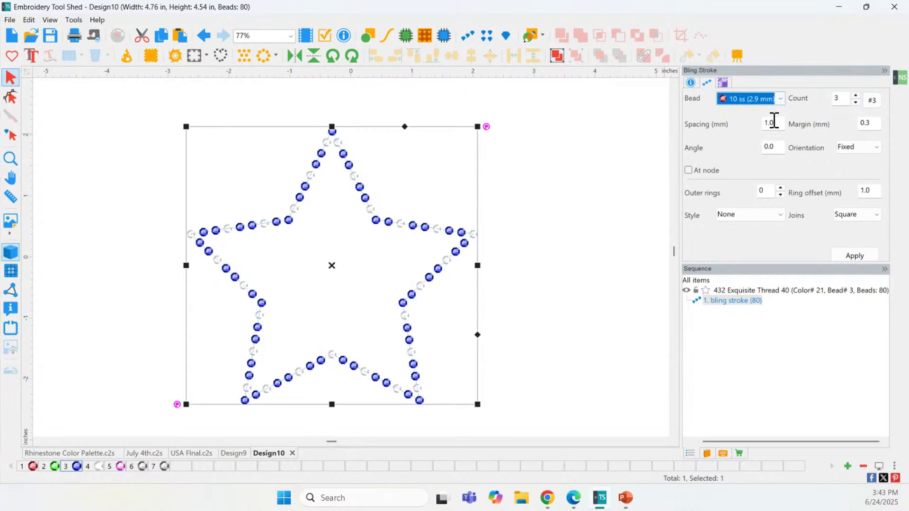
left_click(854, 256)
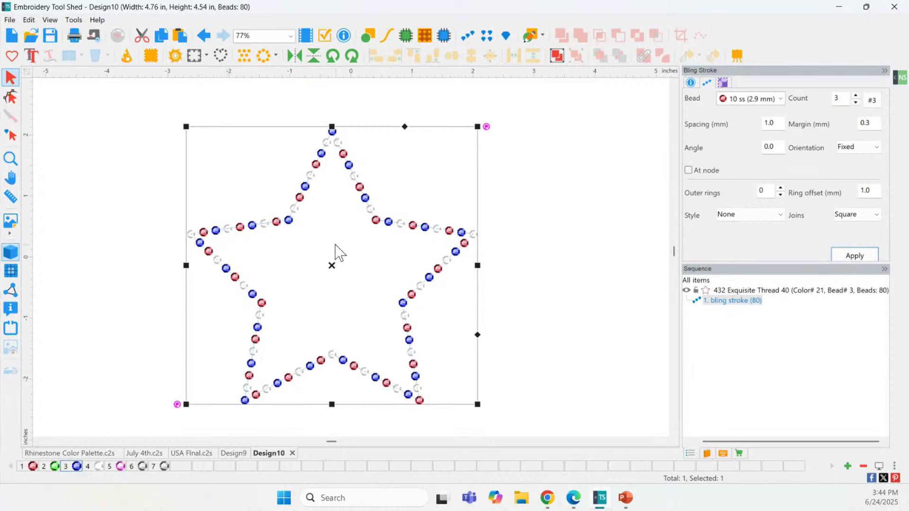
left_click(871, 99)
Step: Start a bling export of the star design and set its file type to Scalable Vector Graphics (SVG)
left_click(10, 20)
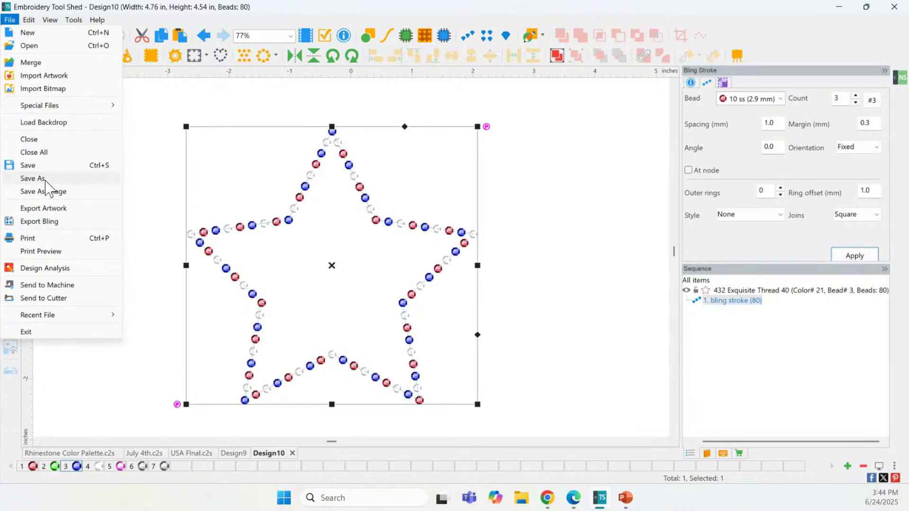
left_click(49, 222)
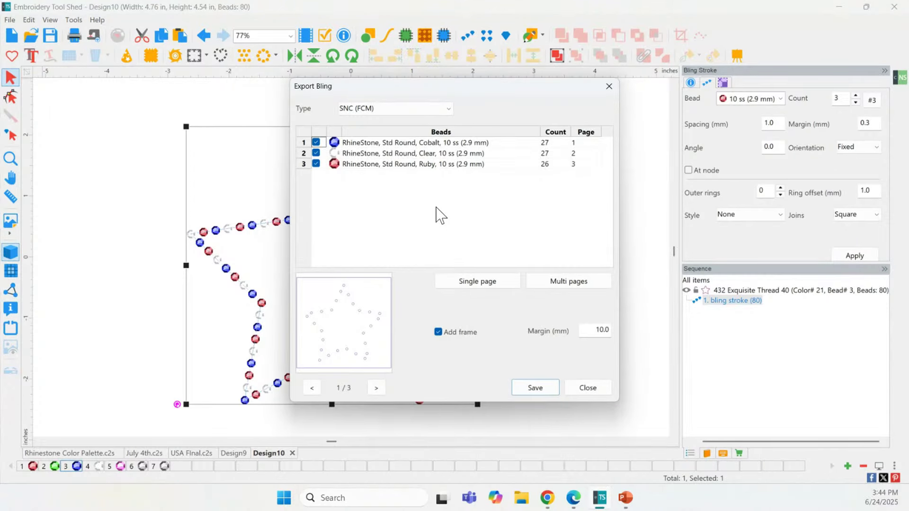
left_click(363, 164)
left_click(366, 112)
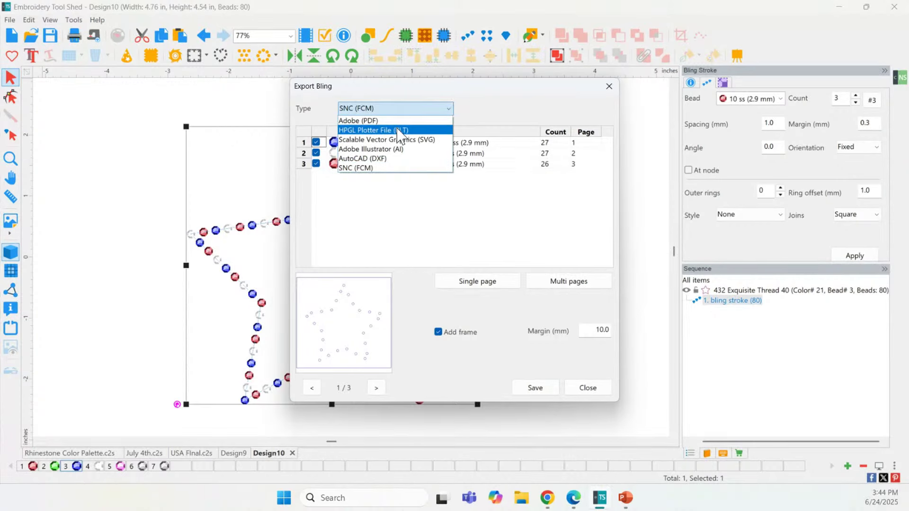
left_click(417, 140)
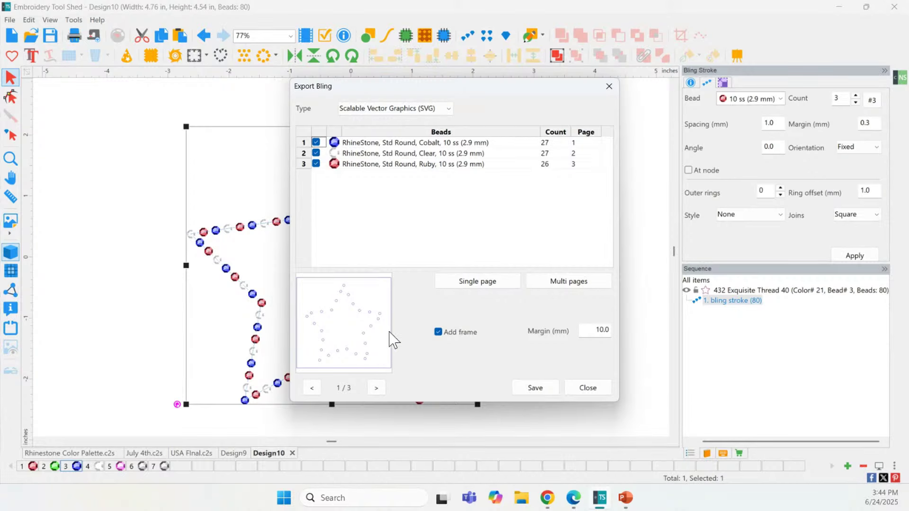
Step: Examine the export preview of each bead color's page, comparing it with and without the added frame
left_click(378, 389)
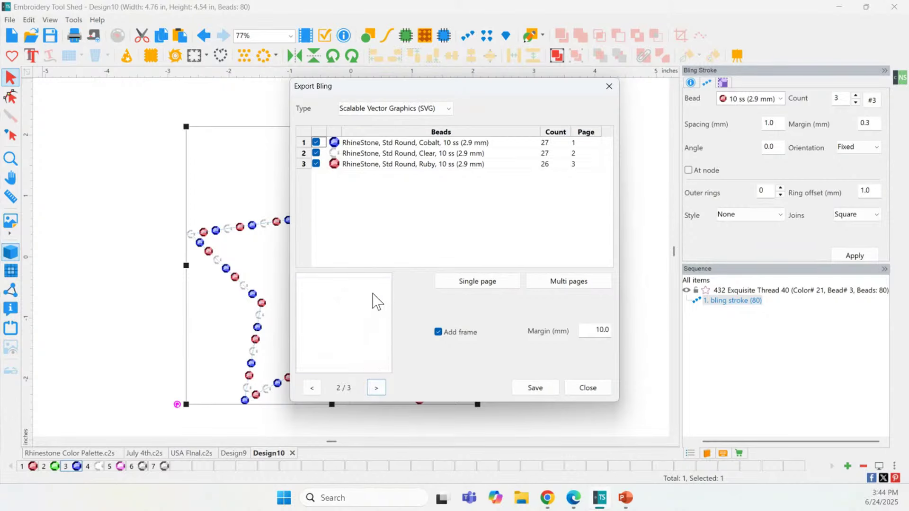
left_click(376, 389)
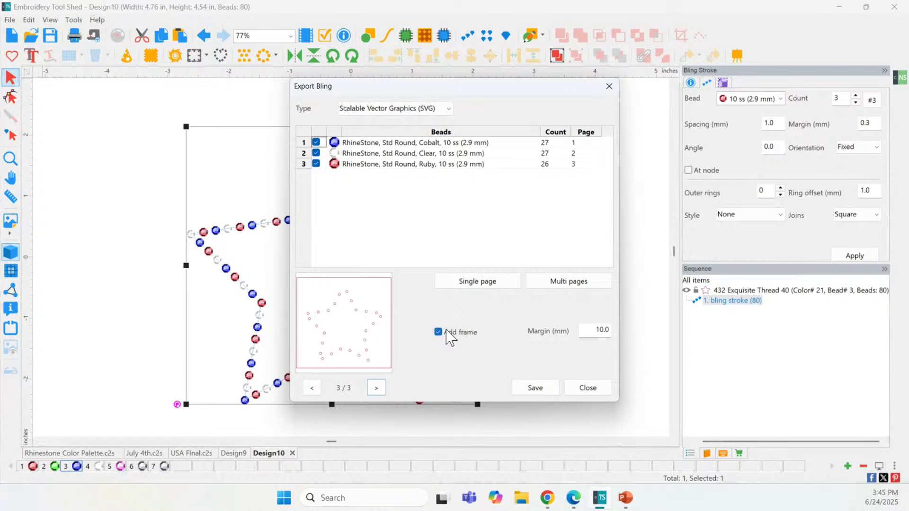
left_click(455, 340)
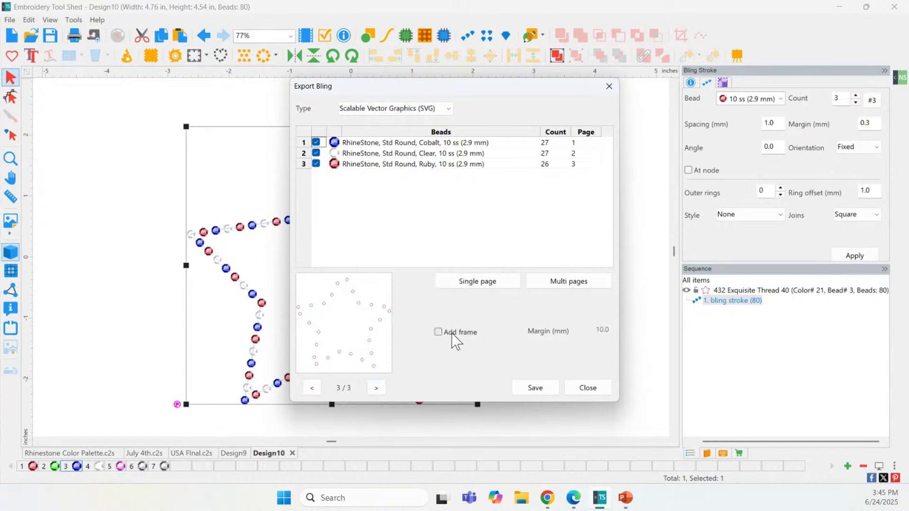
left_click(455, 341)
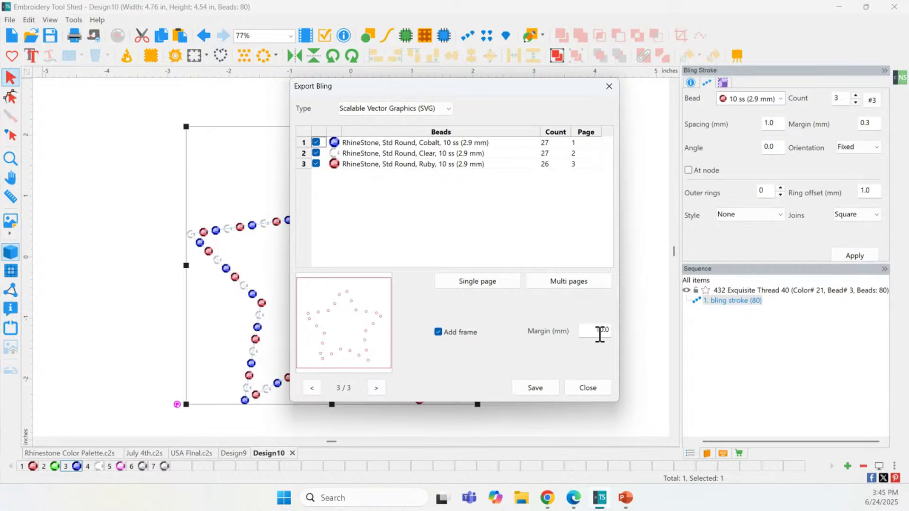
left_click_drag(599, 331, 621, 333)
left_click(843, 133)
left_click(312, 388)
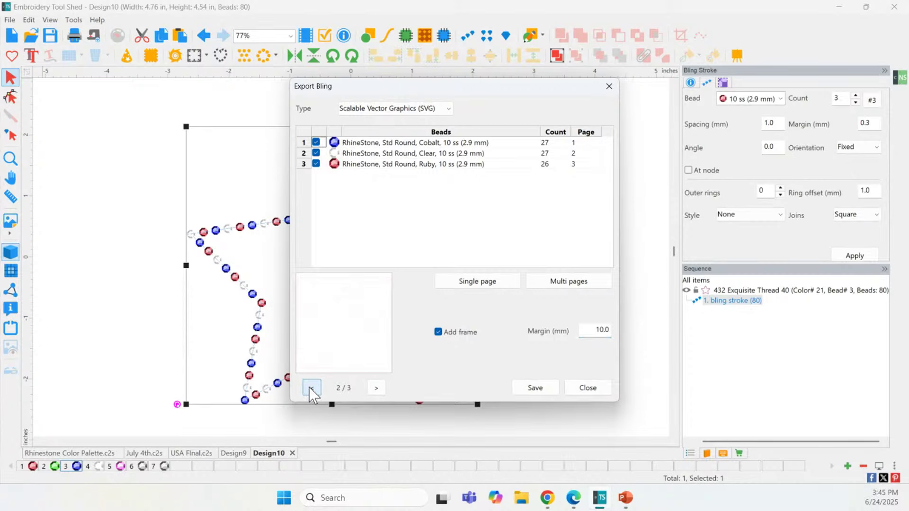
left_click(312, 387)
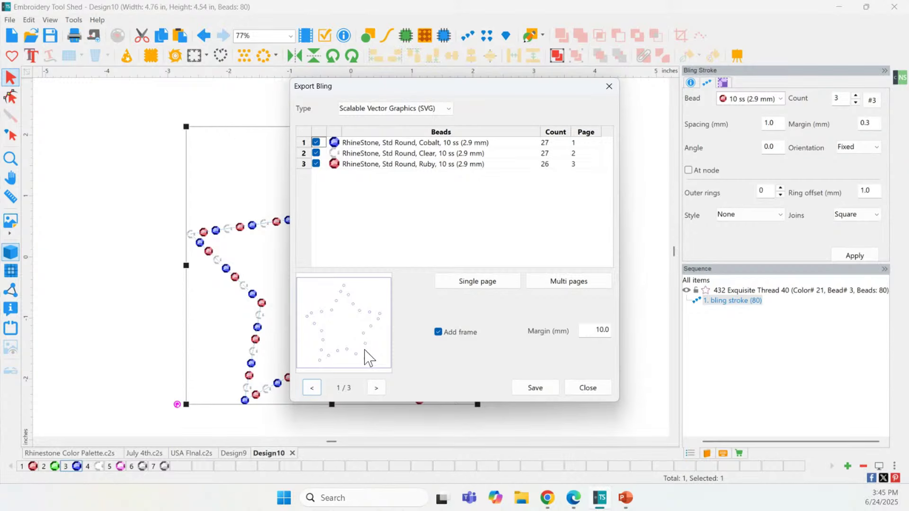
left_click(376, 387)
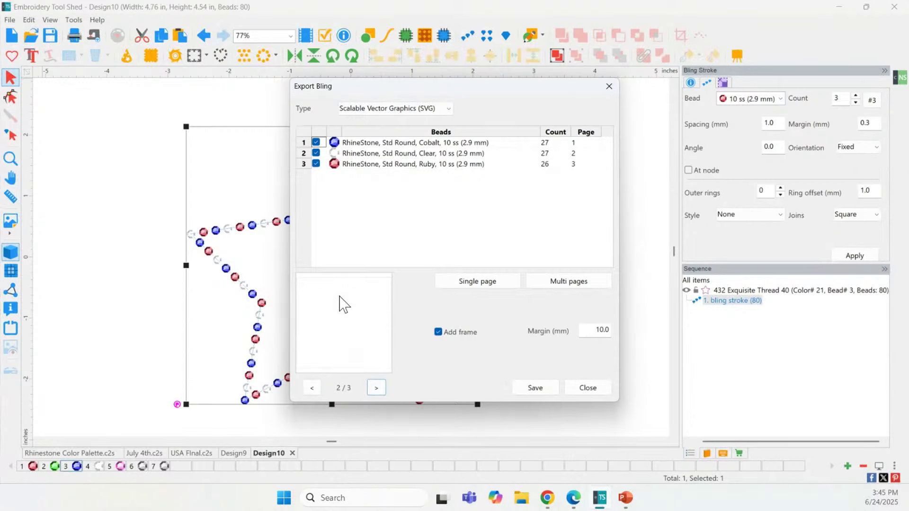
left_click(376, 387)
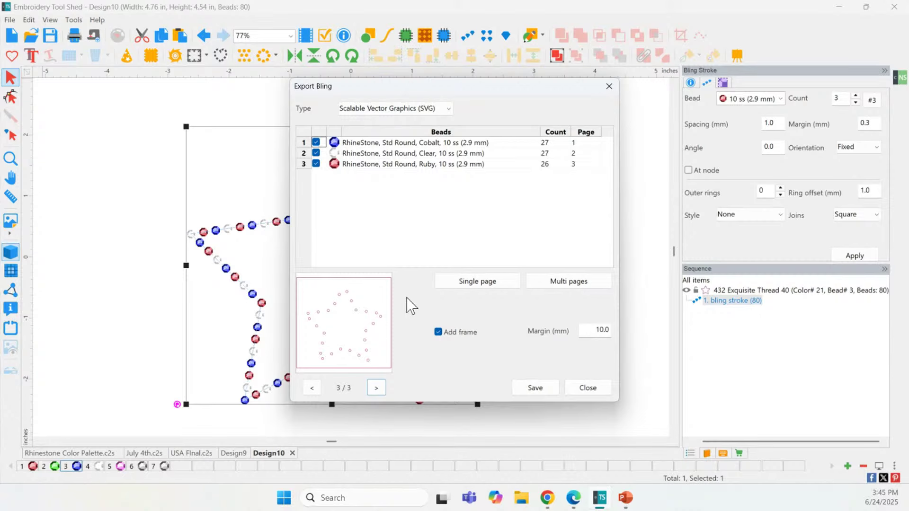
Step: Compare the single-page and multi-page export layouts and choose a single page for all three bead colors
left_click(495, 284)
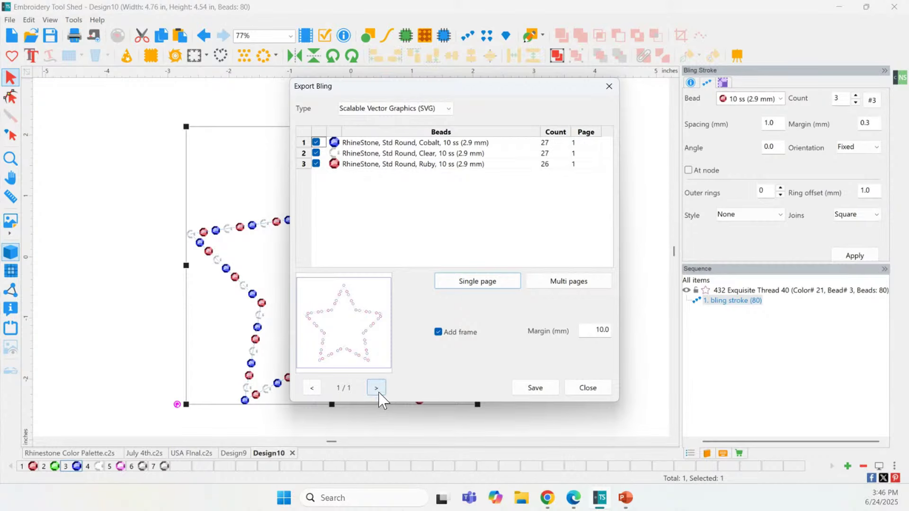
left_click(569, 284)
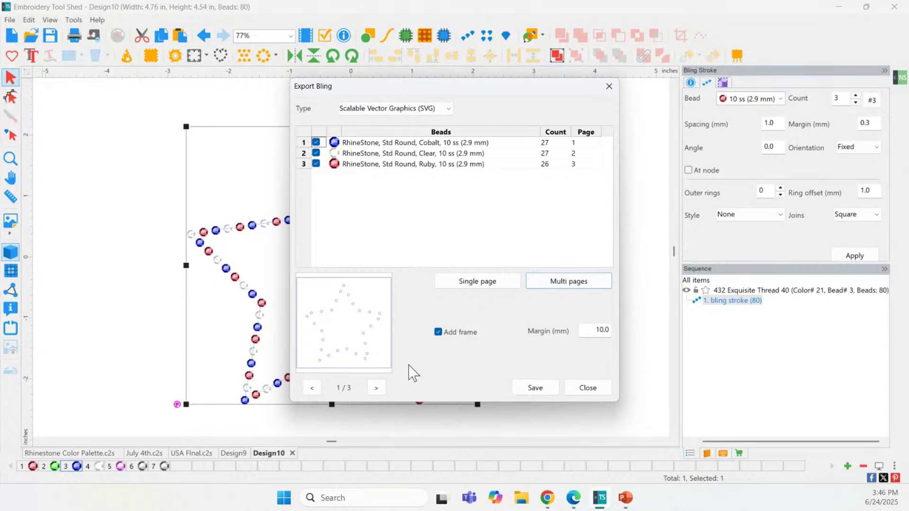
left_click(477, 283)
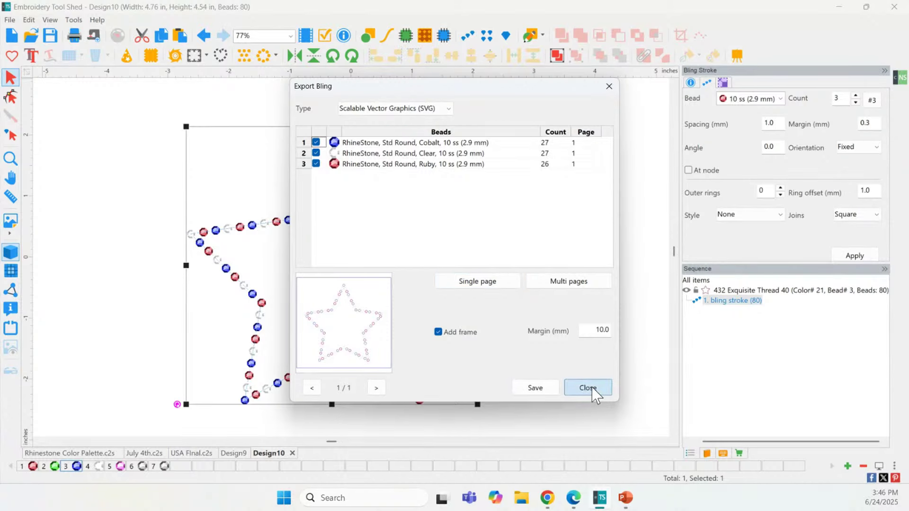
Step: Save the single-page SVG export as "Star Bling" in Downloads, preview the multi-page layout again and close the export
left_click(529, 388)
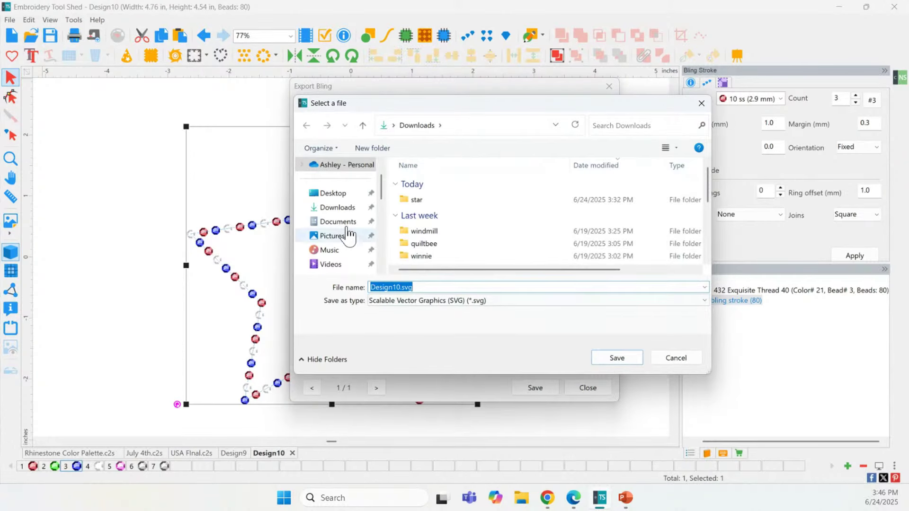
type("Sta")
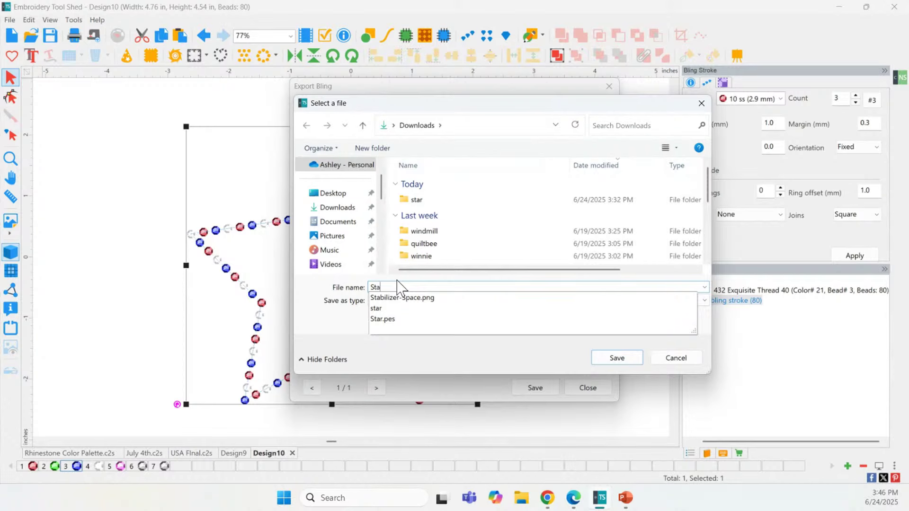
type("r ")
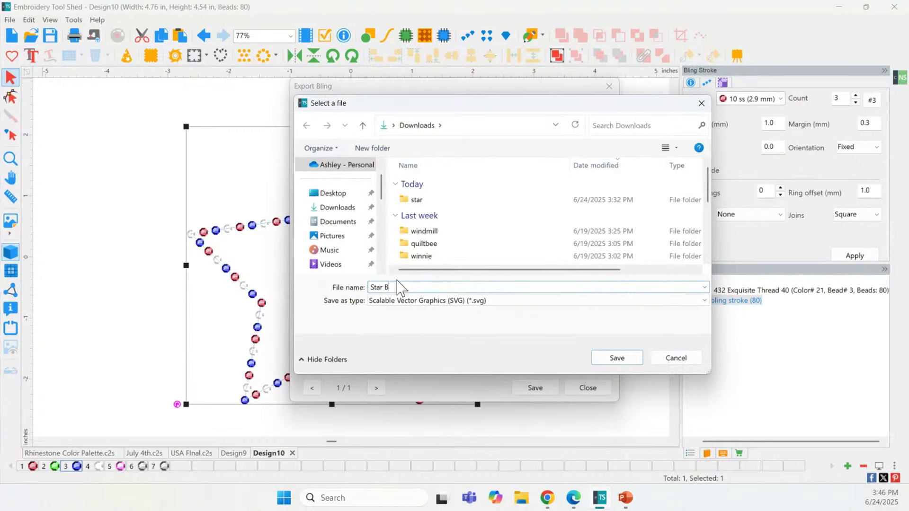
type("Bling")
left_click(616, 358)
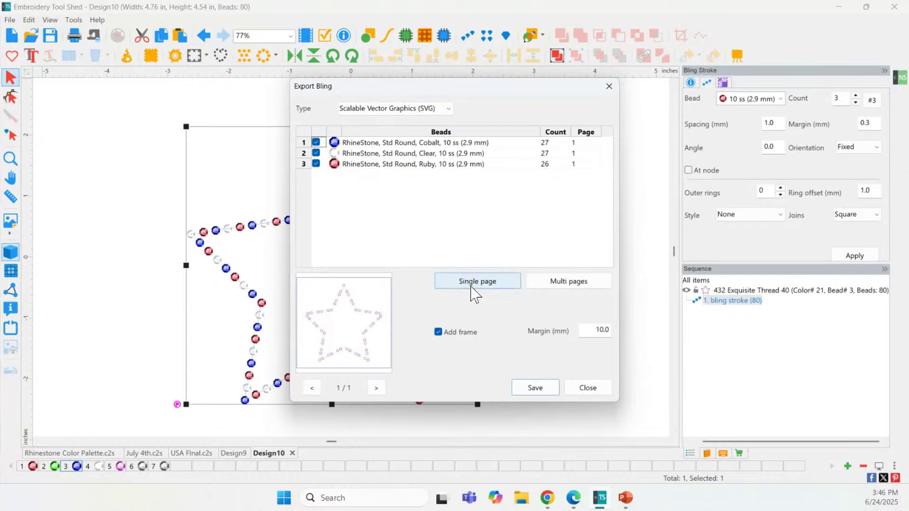
left_click(556, 284)
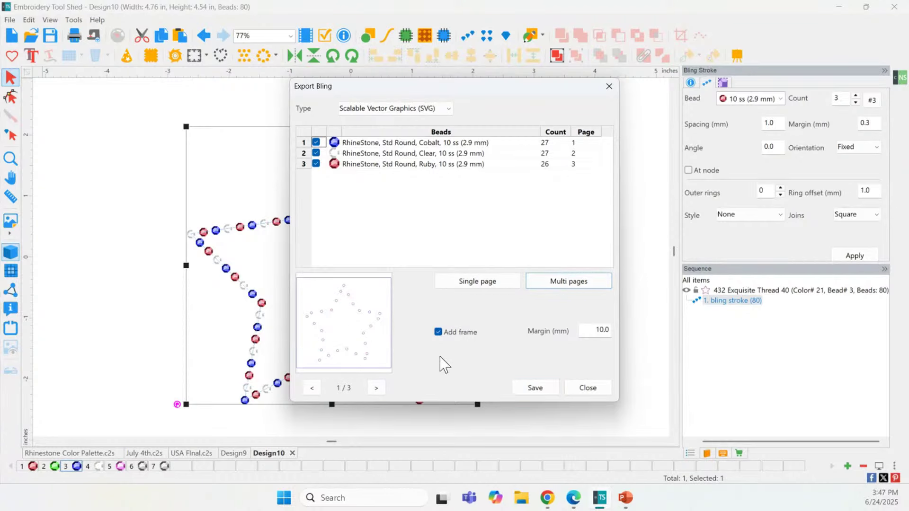
left_click(594, 397)
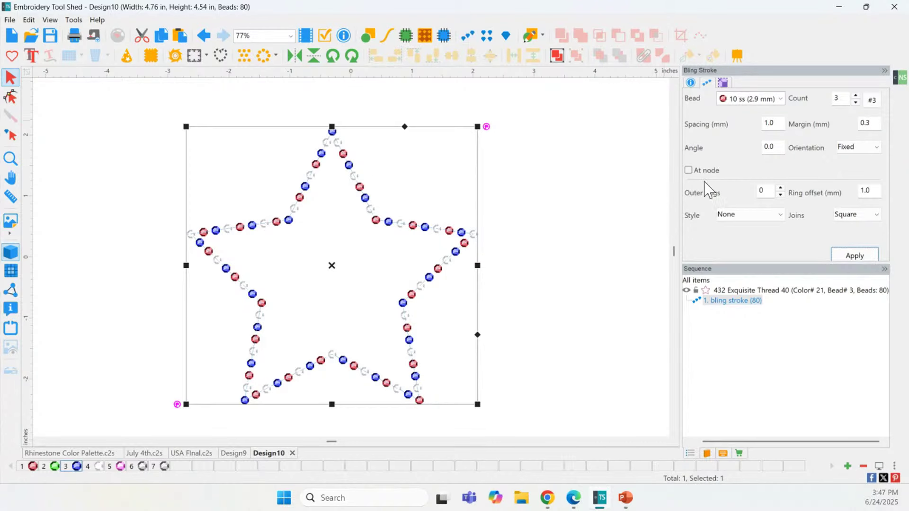
Step: Add 3 outer rings to the star's bling stroke and set their joins to Round
left_click(722, 233)
left_click(780, 187)
left_click(855, 255)
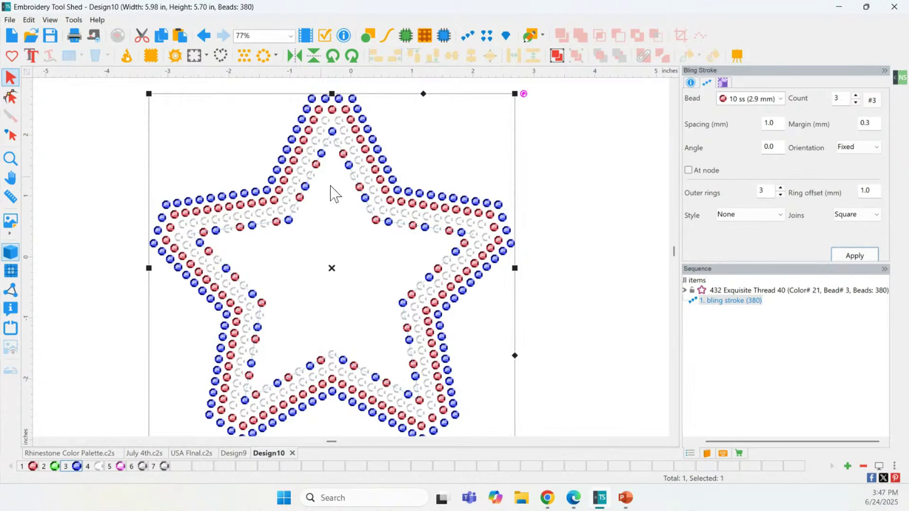
scroll(379, 199, "down", 2)
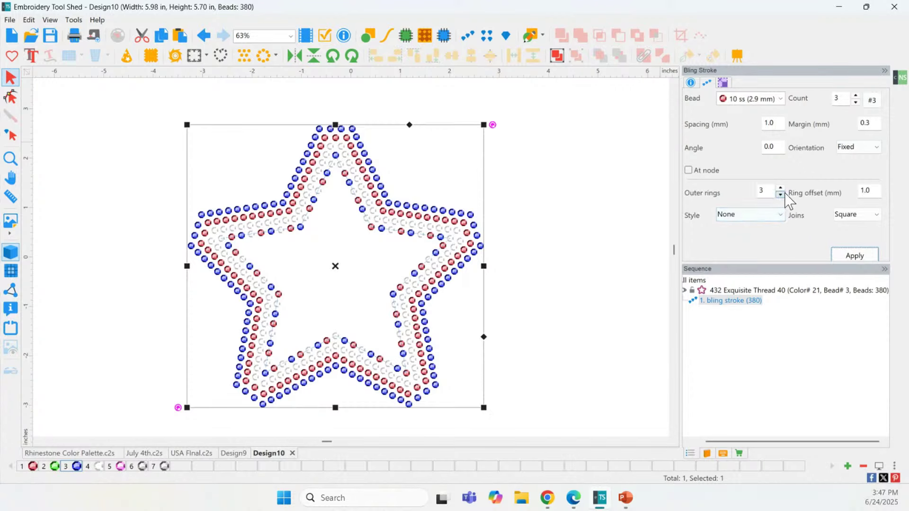
left_click(844, 215)
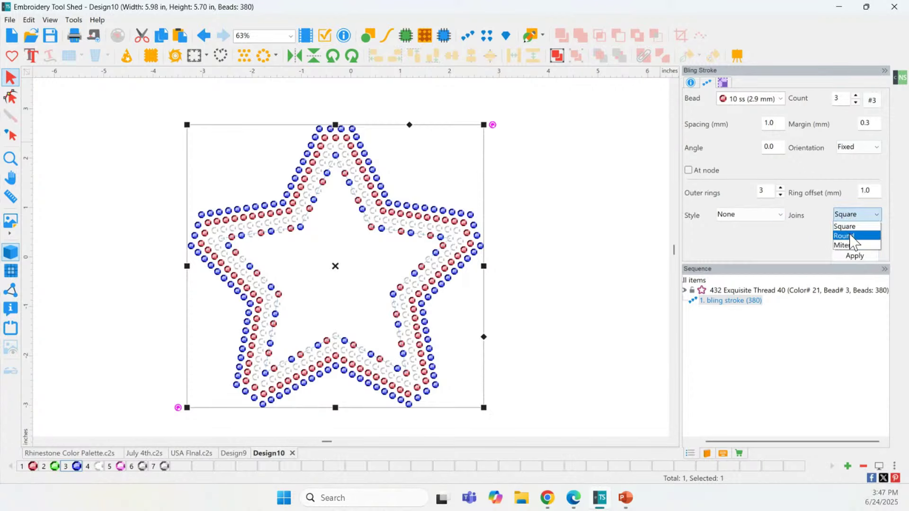
left_click(847, 235)
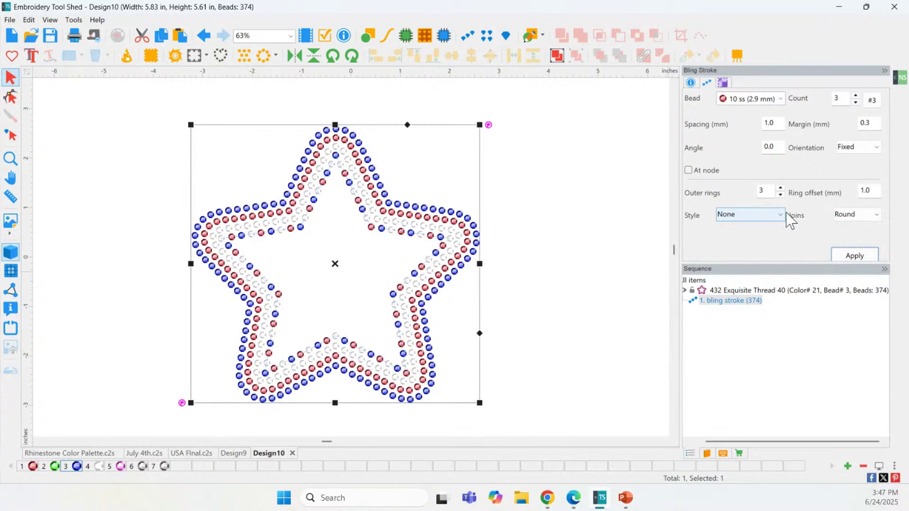
Step: Try a ring offset of 4 mm on the star's outer rings, and set the offset to 2 mm
left_click(873, 191)
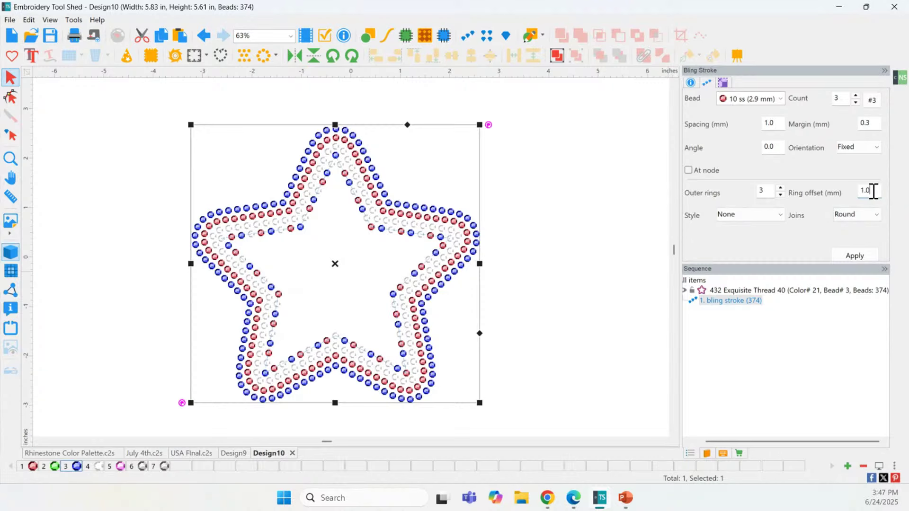
double_click(873, 191)
type("4")
left_click(862, 258)
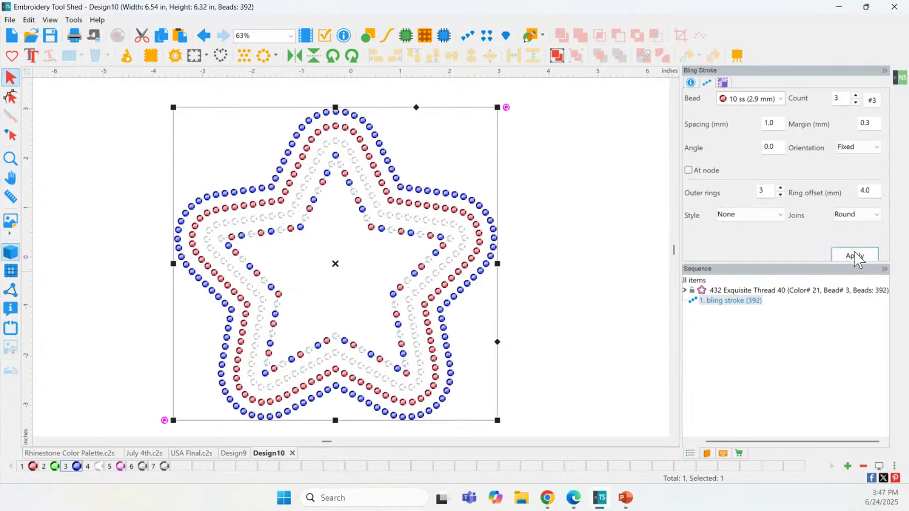
double_click(872, 190)
type("2")
left_click(852, 256)
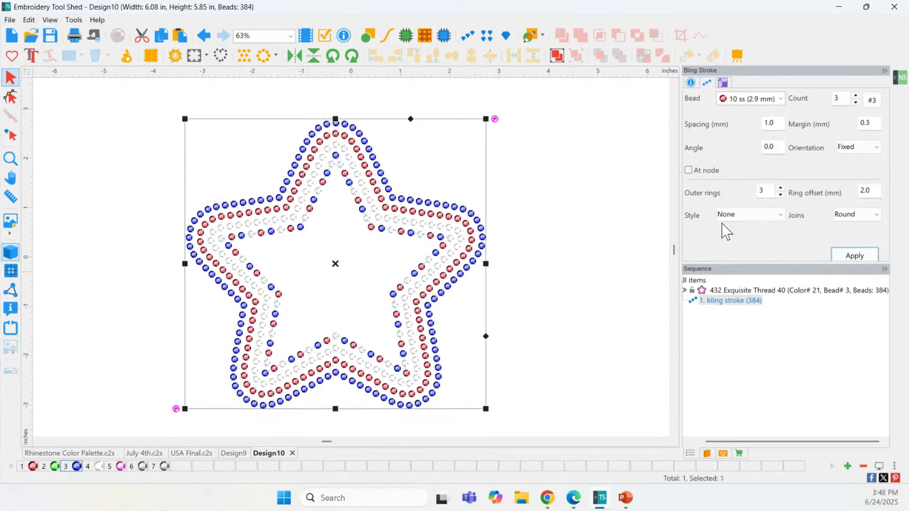
Step: Apply the Stripe 1 style to the star's bling stroke
left_click(745, 216)
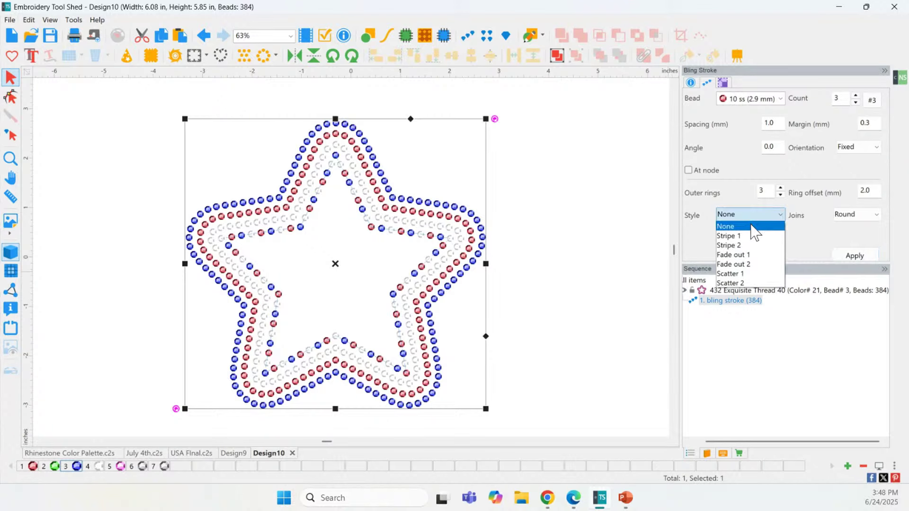
left_click(756, 237)
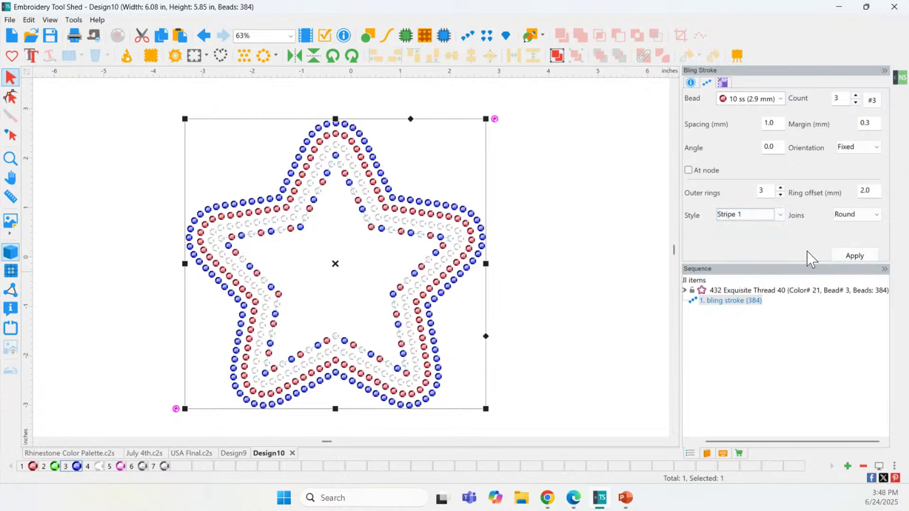
left_click(842, 251)
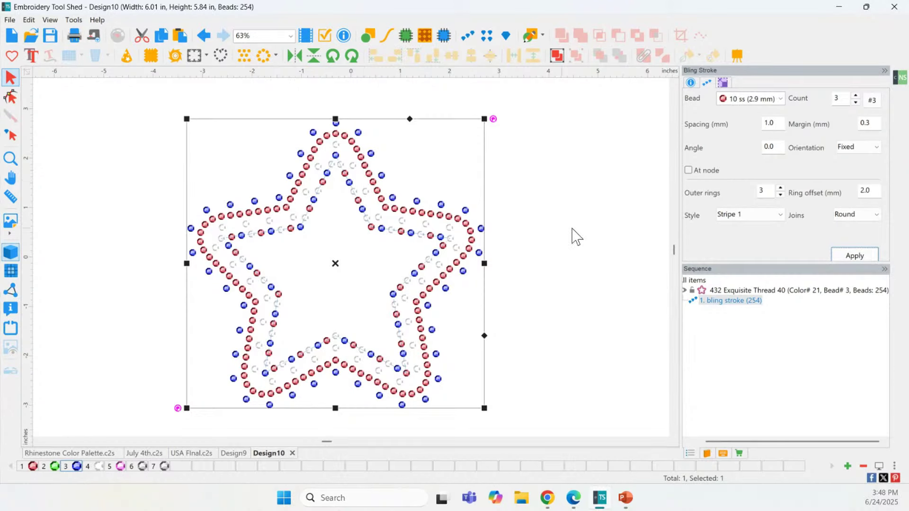
Step: Try the Fade out 1 style on the star's outer bead rings, and apply the Scatter 1 style
left_click(729, 219)
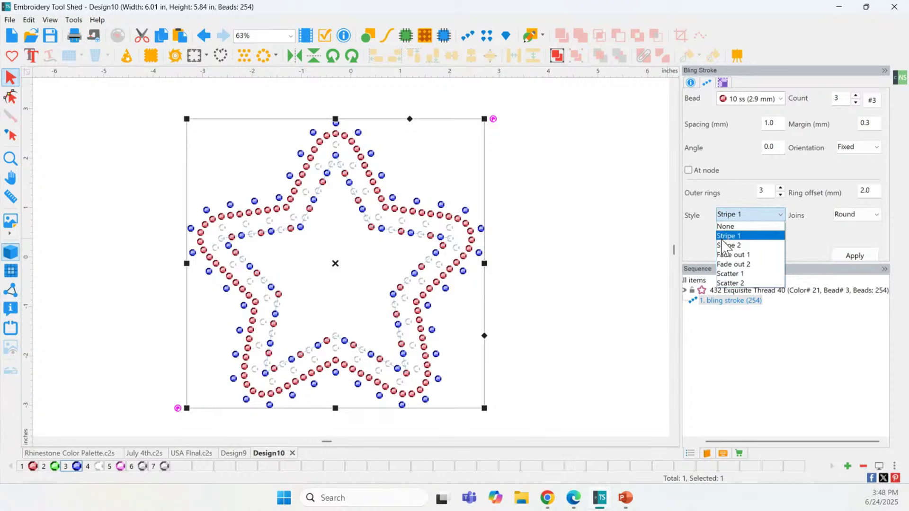
left_click(732, 244)
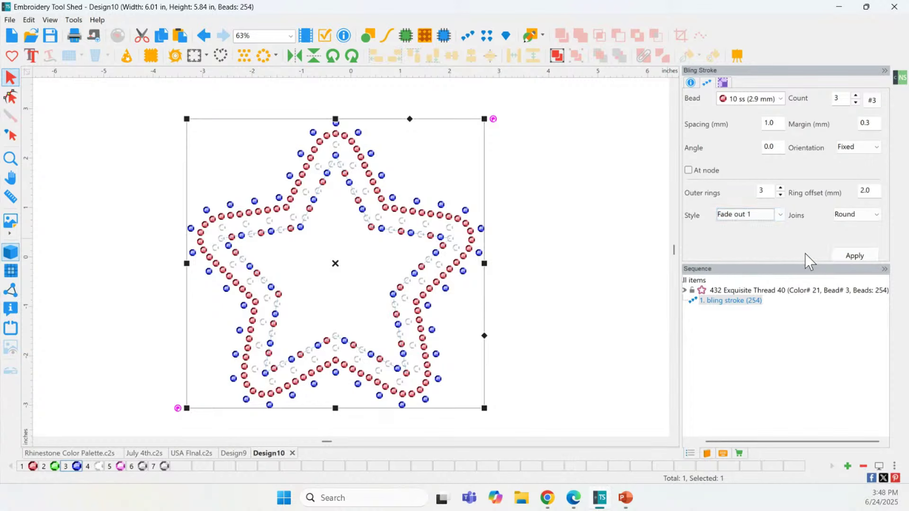
left_click(853, 254)
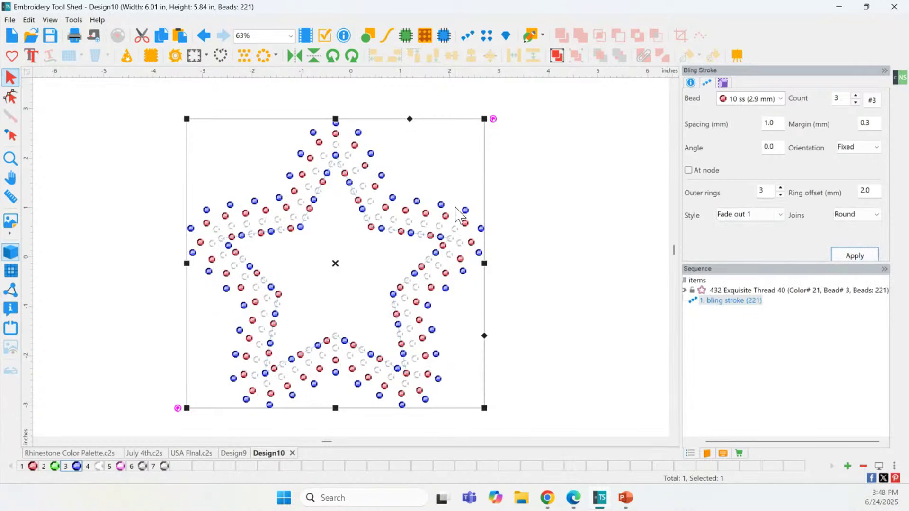
left_click(736, 217)
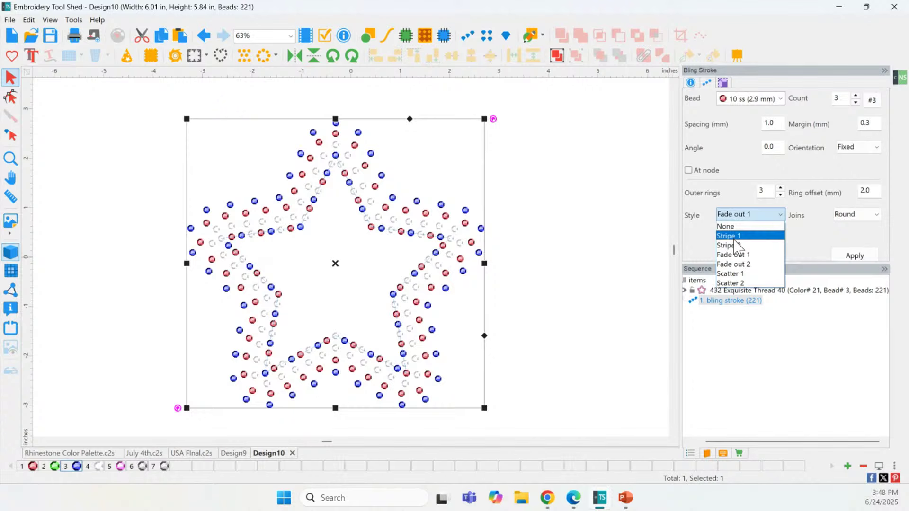
left_click(731, 273)
left_click(854, 256)
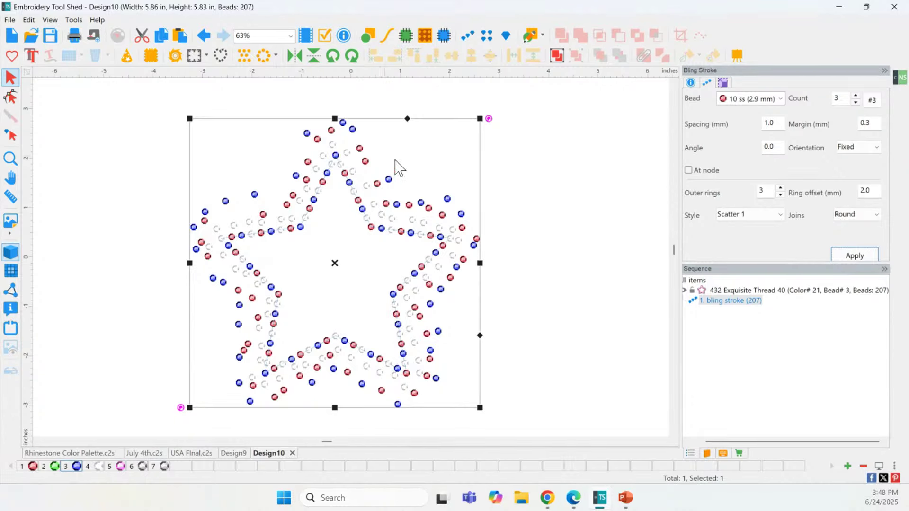
Step: Try a bead count of 2 on the star's bling stroke, and set the count to 1
left_click(856, 103)
left_click(854, 254)
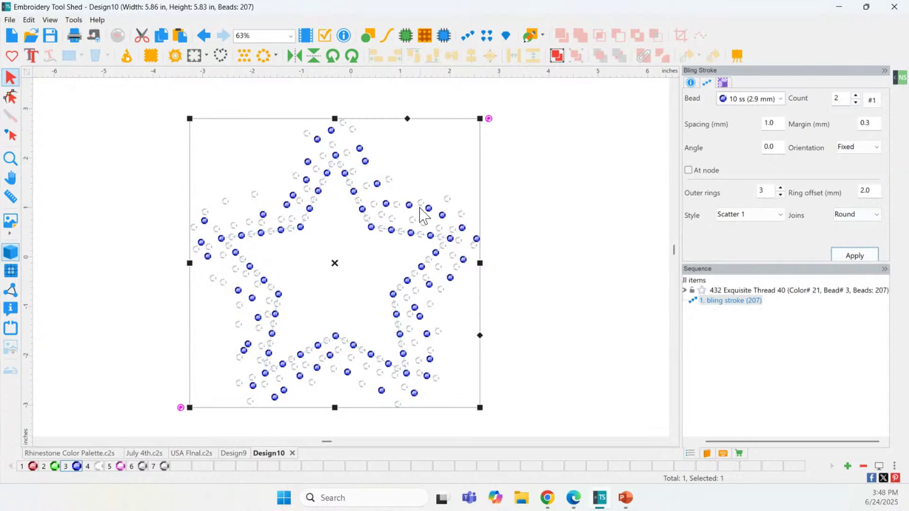
left_click(856, 102)
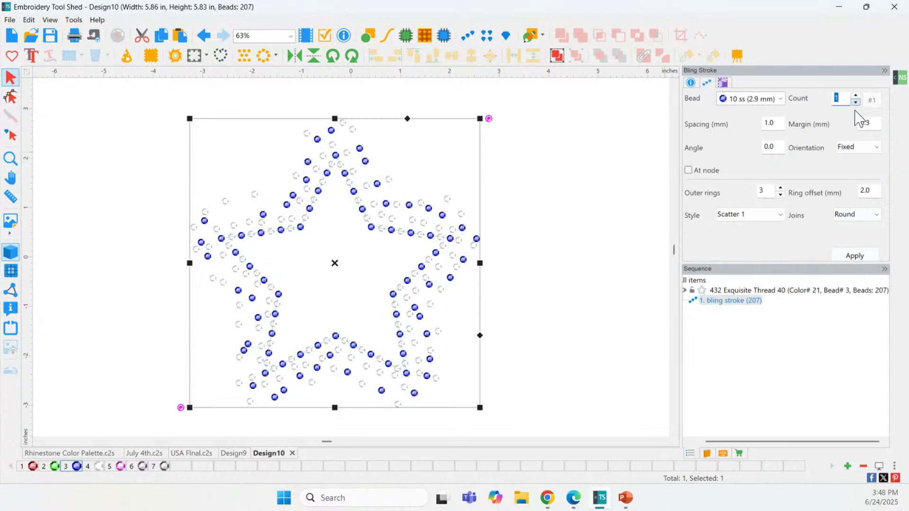
left_click(846, 255)
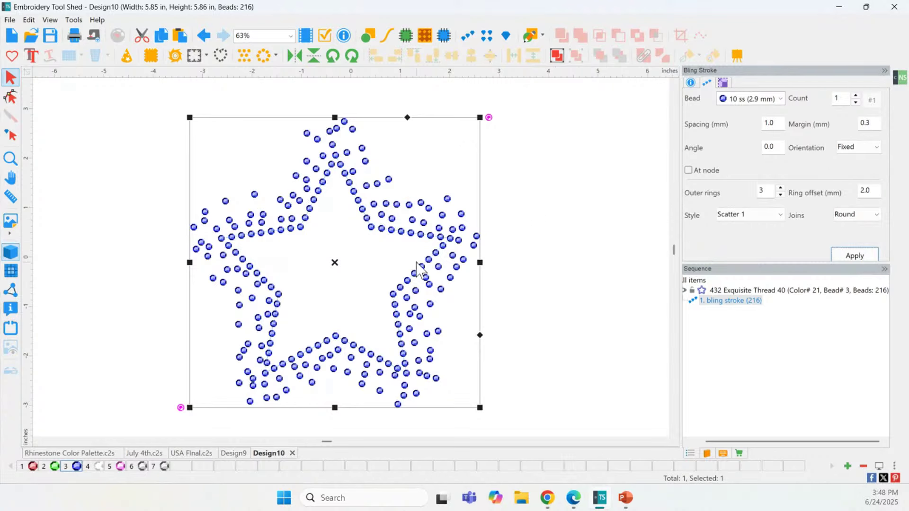
Step: Convert the star to a bling fill with red 10 ss (2.9 mm) beads, and recolour the beads blue
left_click(487, 42)
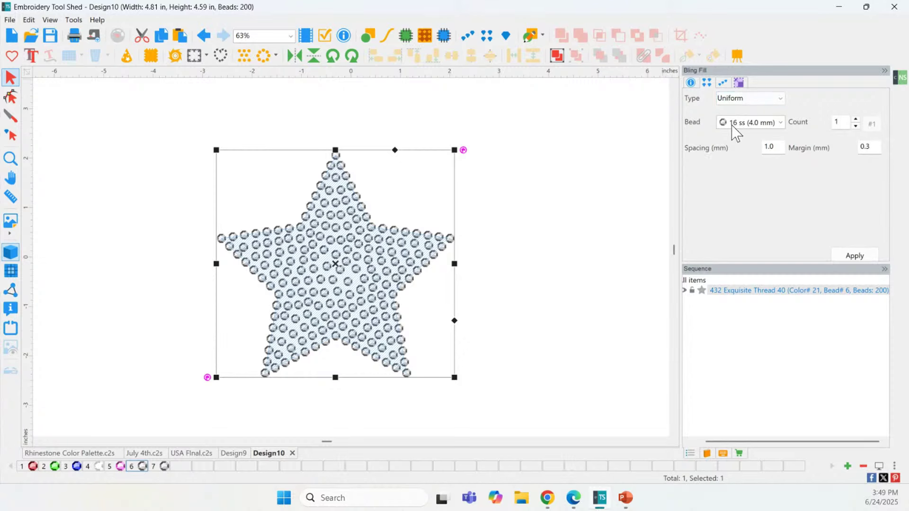
left_click(772, 124)
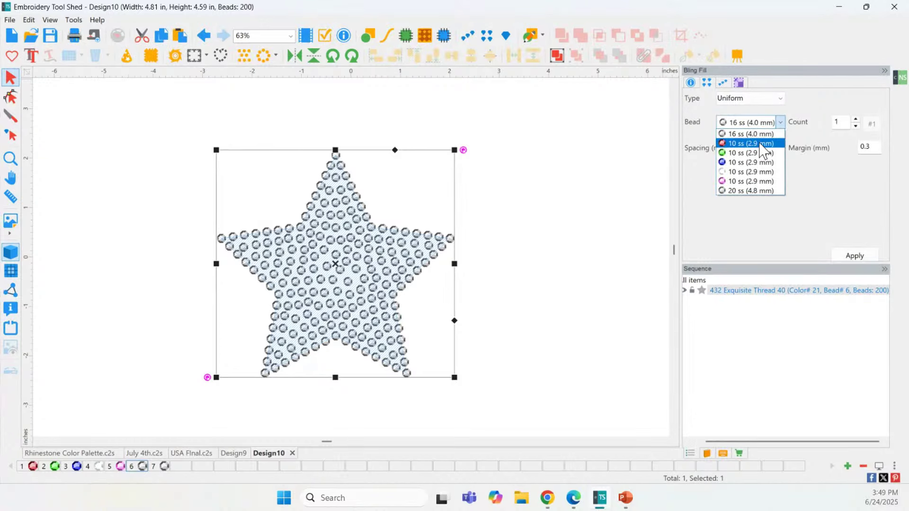
left_click(760, 144)
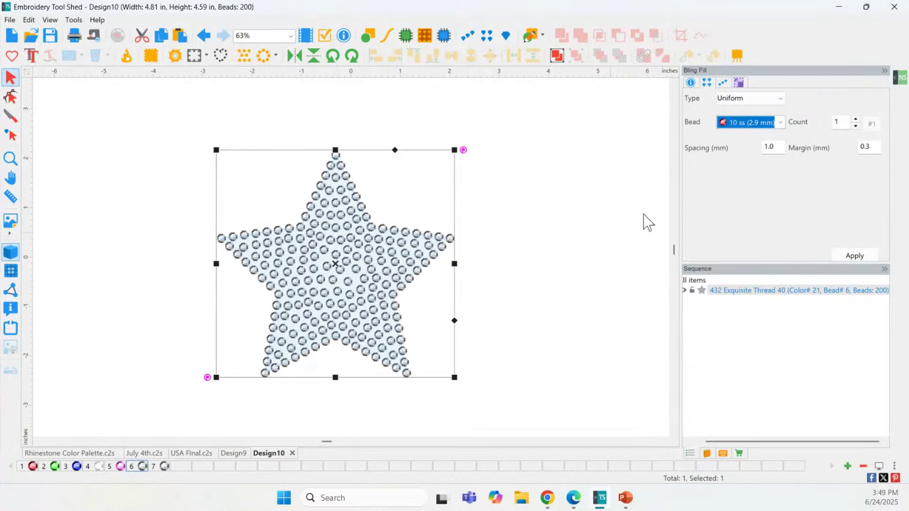
left_click(850, 256)
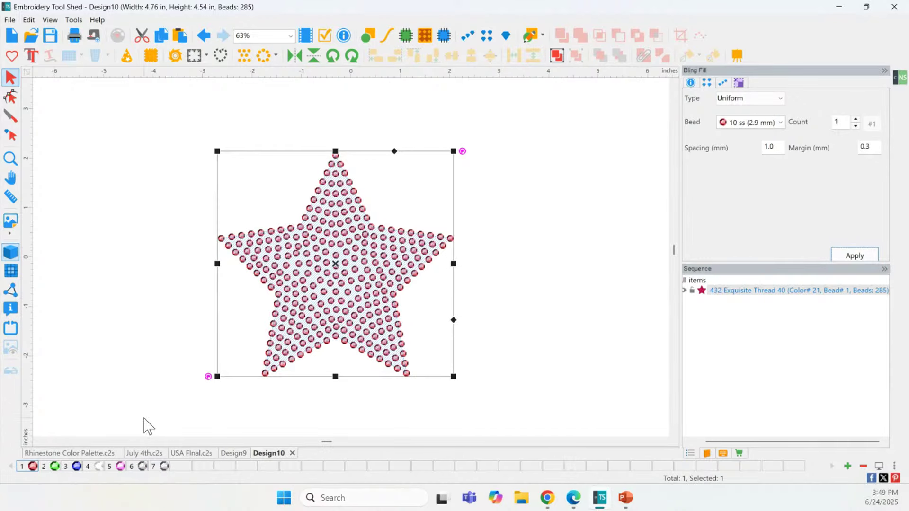
left_click(78, 467)
left_click(78, 467)
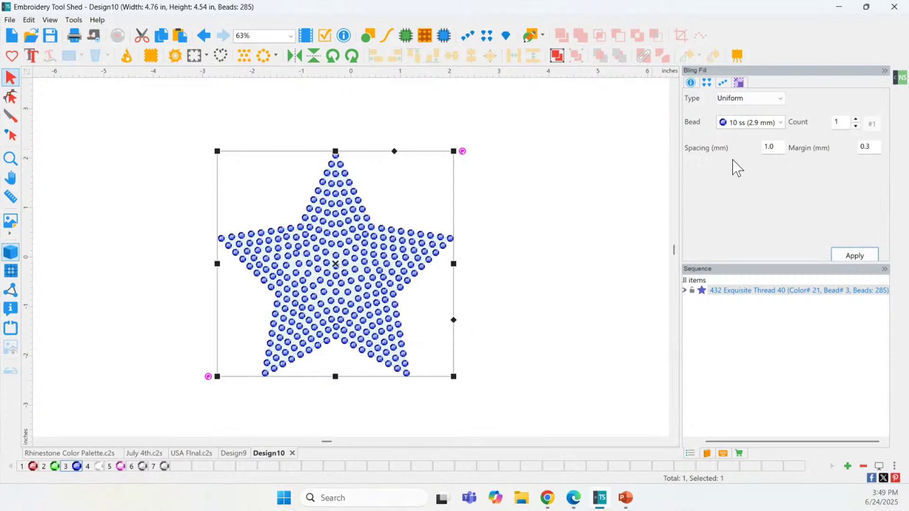
Step: Try a bead spacing of 3 mm in the star's fill, and set the spacing to 1 mm
double_click(750, 146)
type("3")
left_click(853, 255)
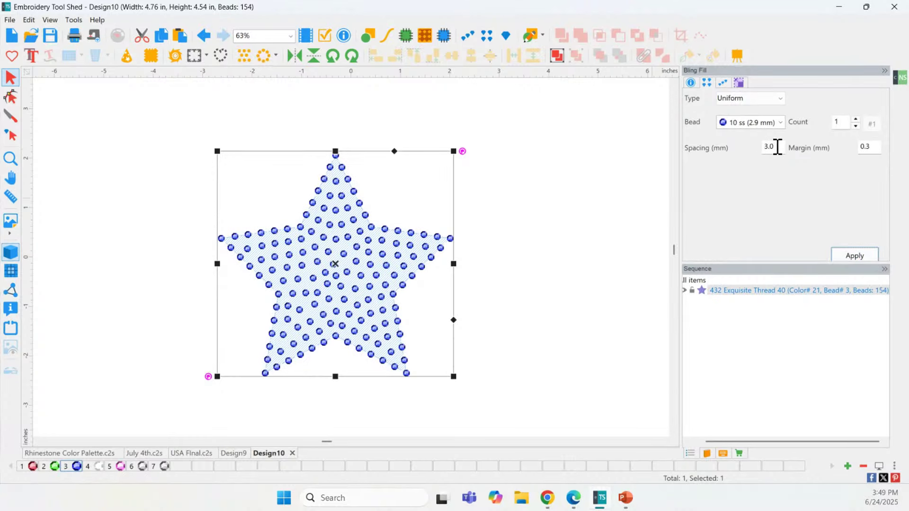
left_click_drag(778, 147, 746, 146)
type("1")
left_click(853, 254)
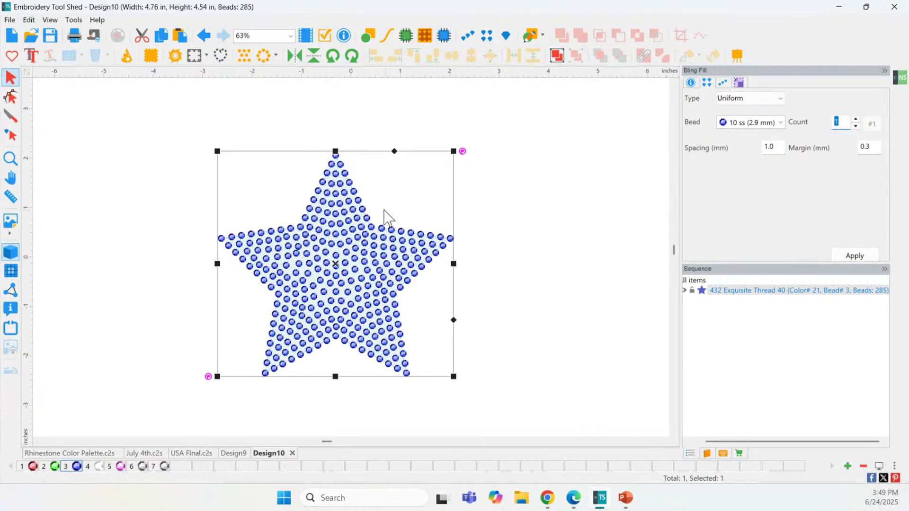
Step: Try the Flat fill type and the Ring fill type on the star
left_click(745, 100)
left_click(732, 120)
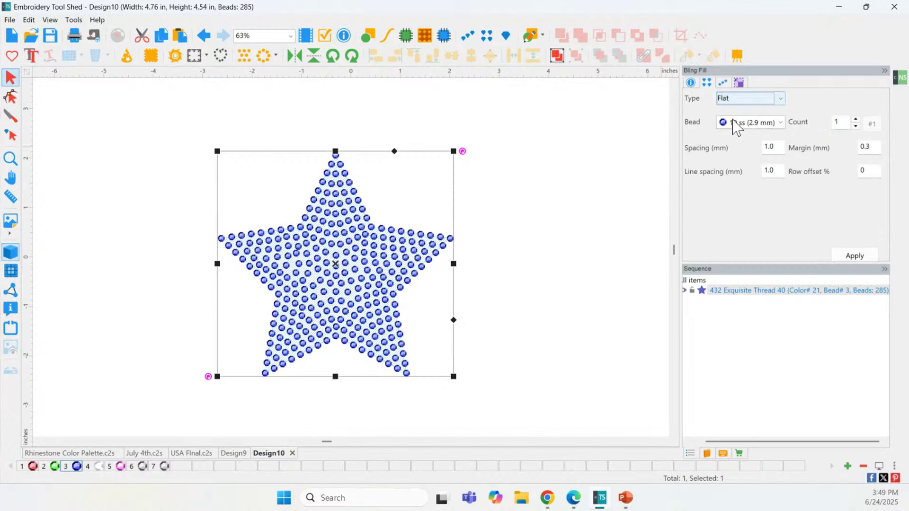
left_click(862, 256)
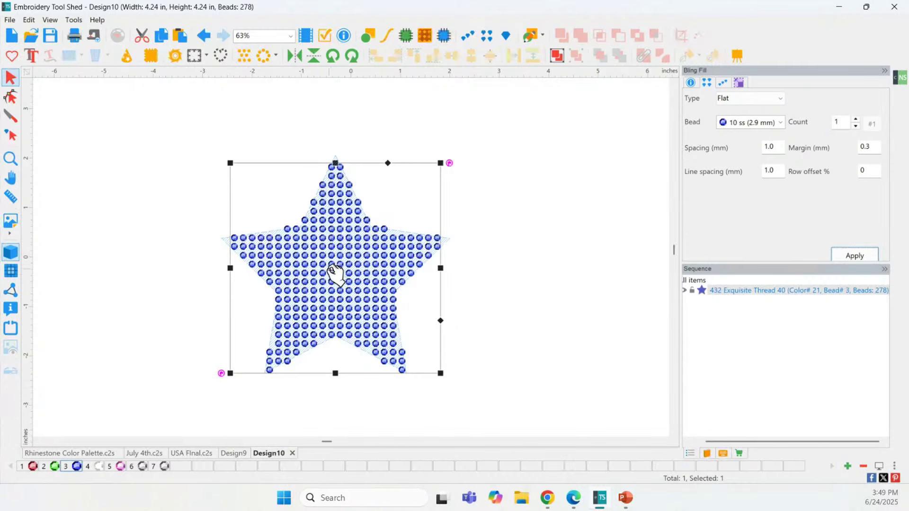
left_click(742, 101)
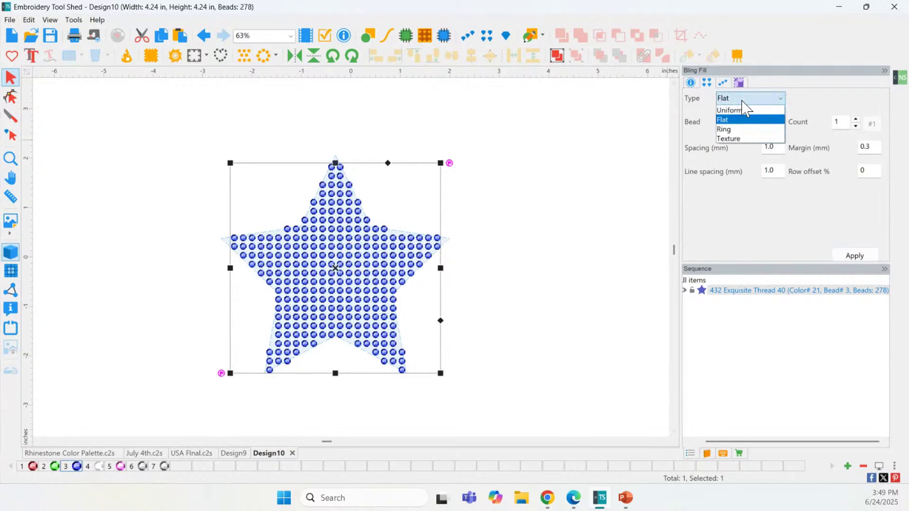
left_click(727, 129)
left_click(842, 253)
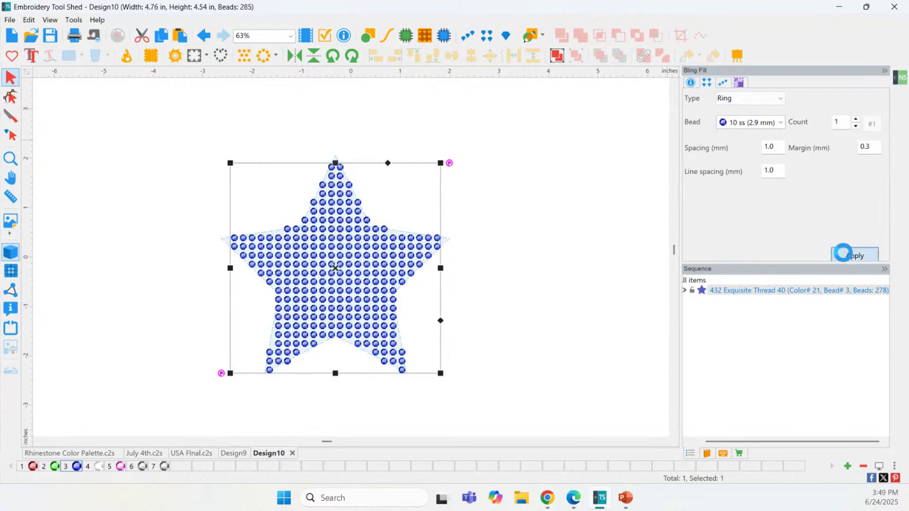
Step: Change the star's bling fill type to Texture using the 100 pattern
left_click(742, 99)
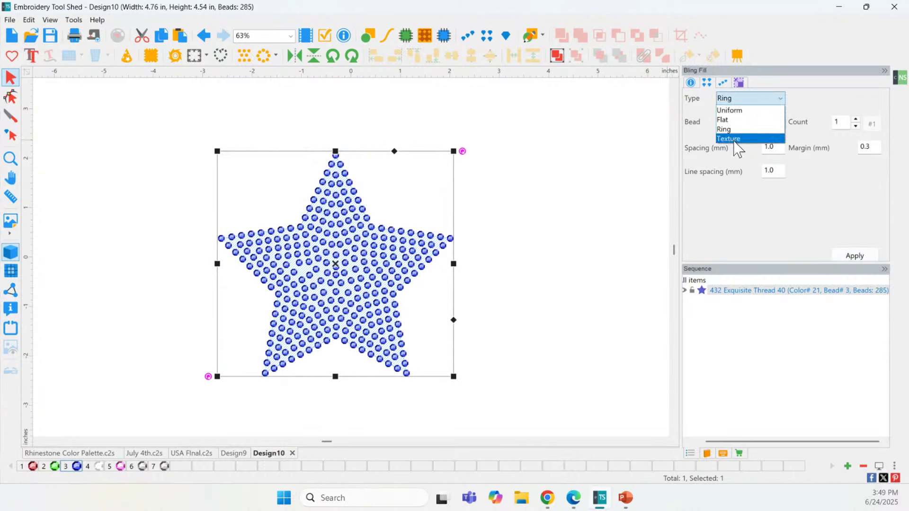
left_click(733, 138)
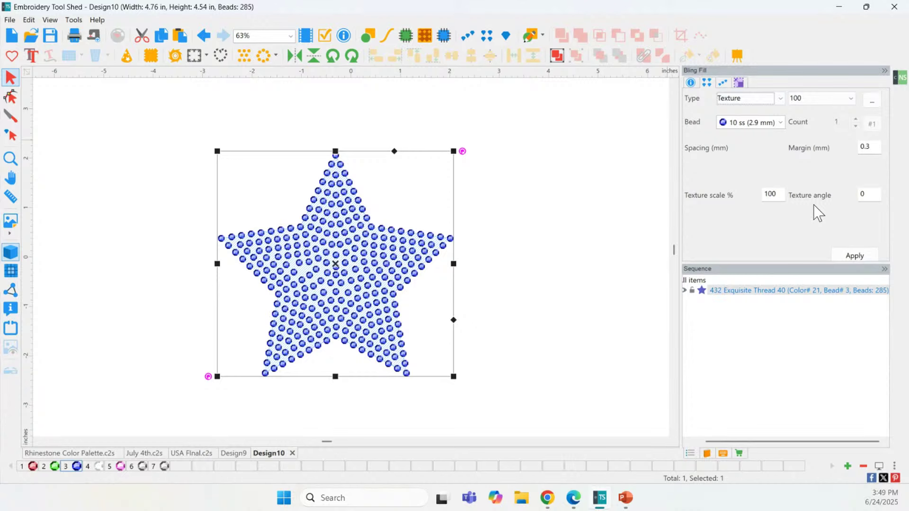
left_click(853, 257)
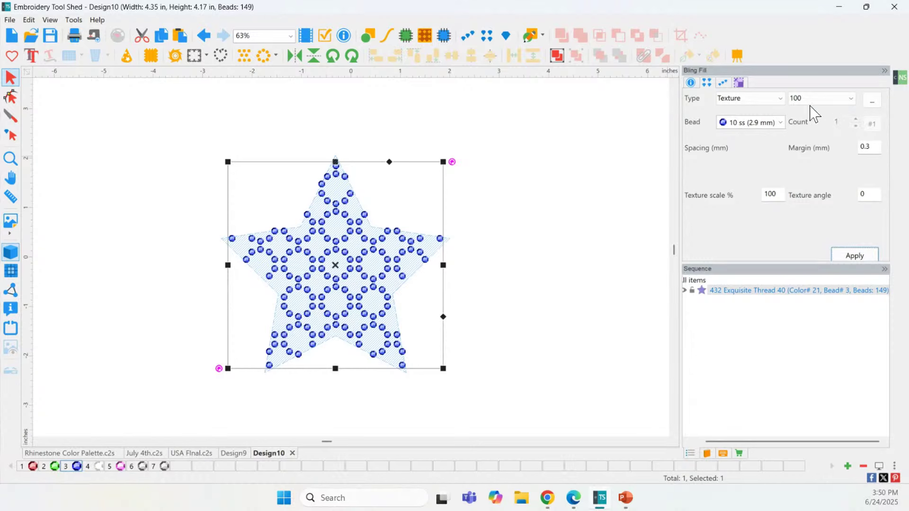
Step: Browse the bead texture patterns and apply Diamond 1 to the star's fill
left_click(870, 103)
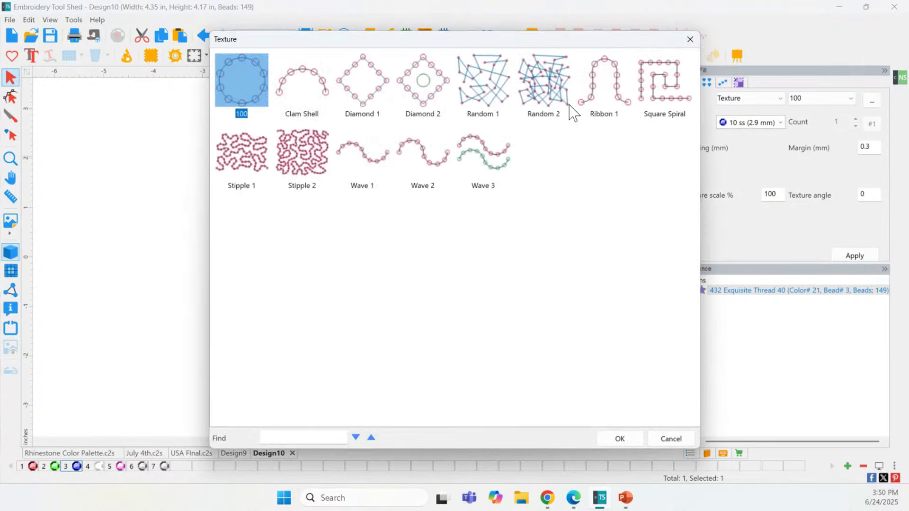
left_click(310, 97)
left_click(371, 85)
left_click(424, 88)
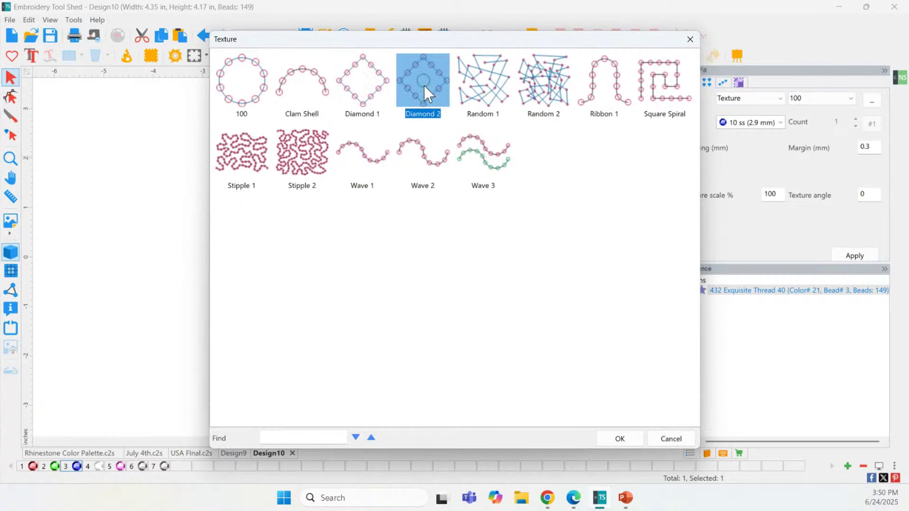
left_click(352, 95)
double_click(351, 93)
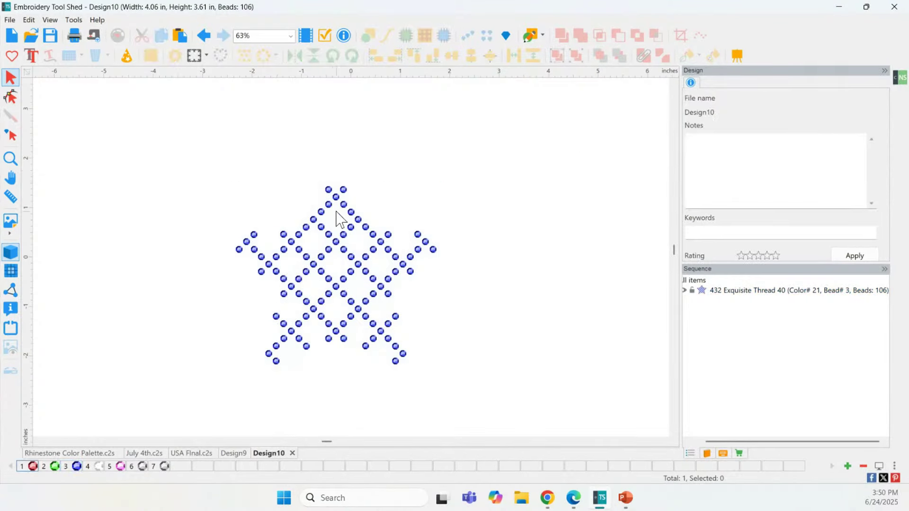
Step: Enlarge the star to about 148% and move it back to the middle of the workspace
left_click_drag(437, 185, 546, 125)
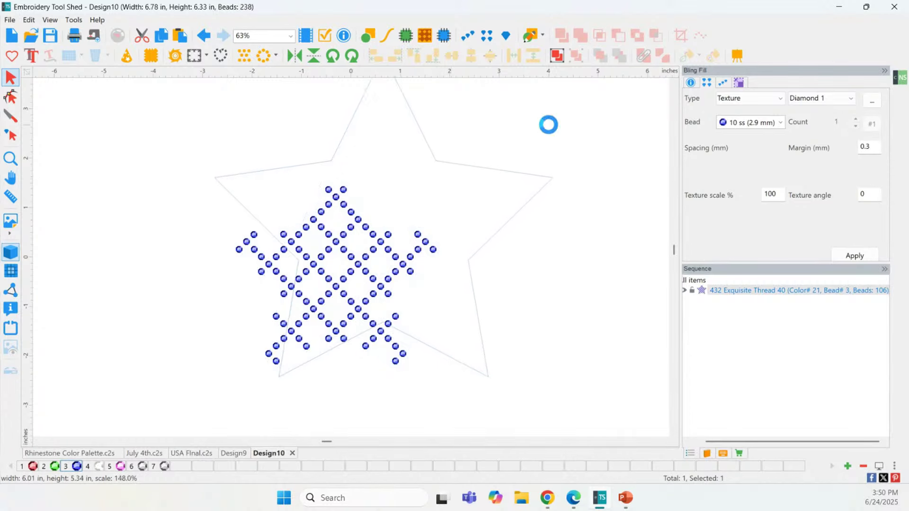
left_click_drag(451, 208, 392, 270)
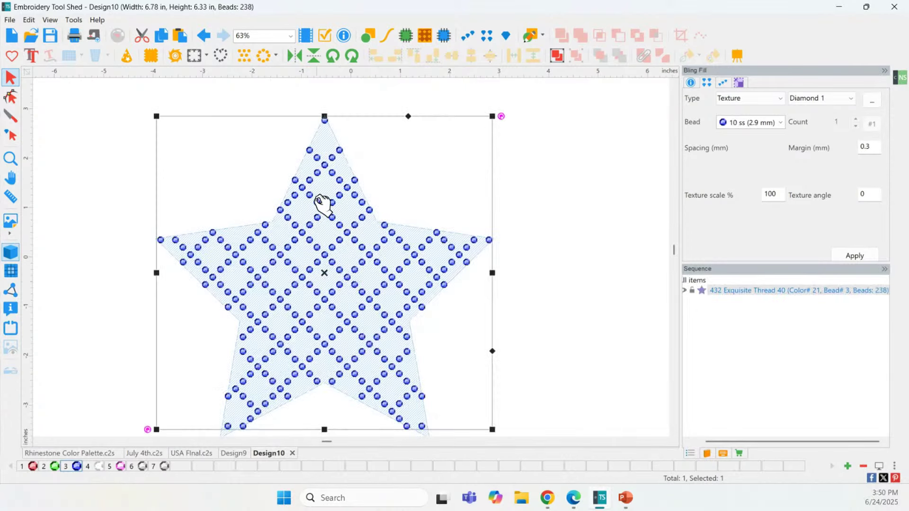
left_click(375, 141)
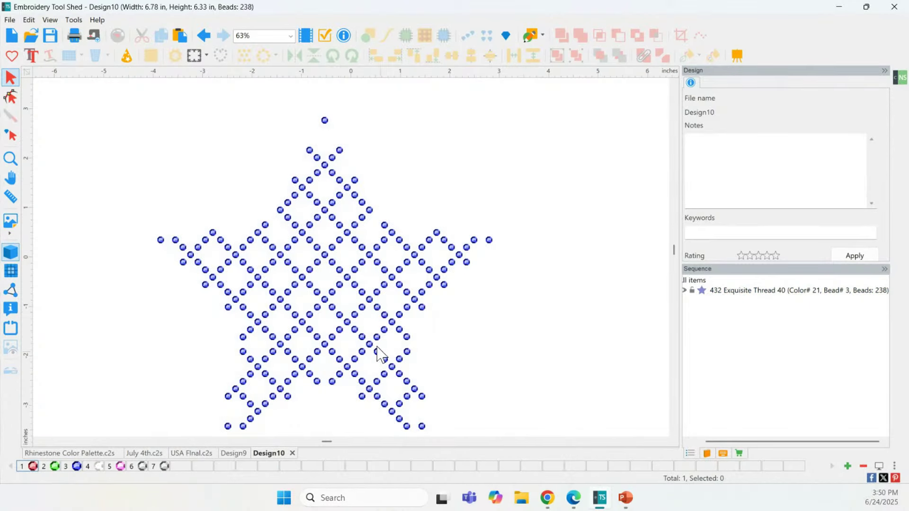
Step: Try the Stipple 2 texture on the enlarged star's fill, and apply the Wave 3 texture
left_click(325, 176)
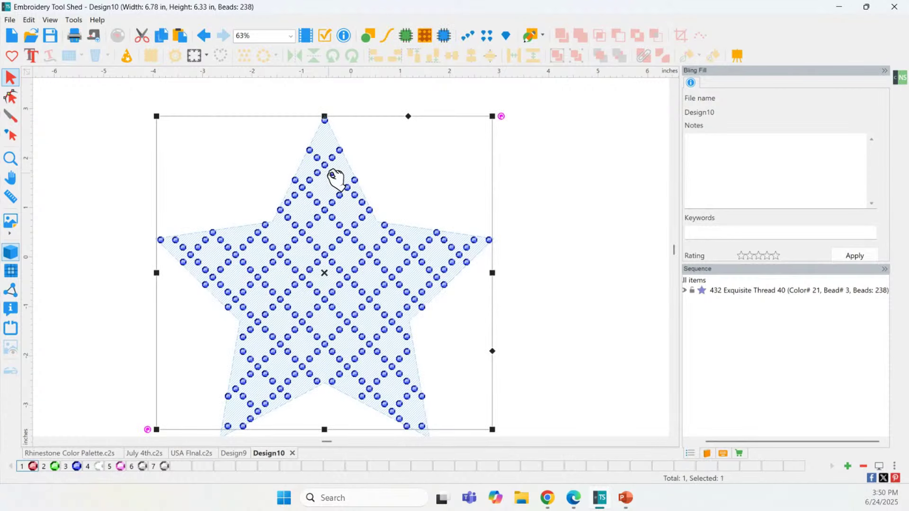
left_click(872, 101)
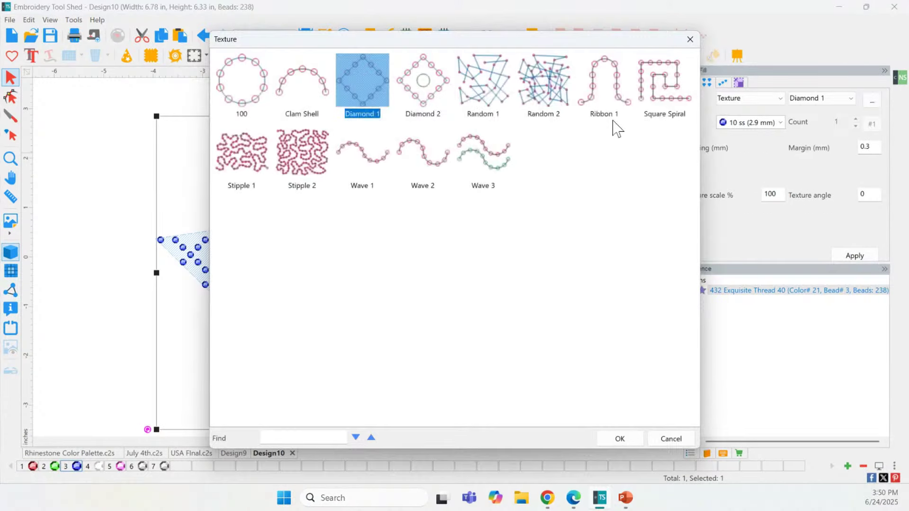
double_click(292, 171)
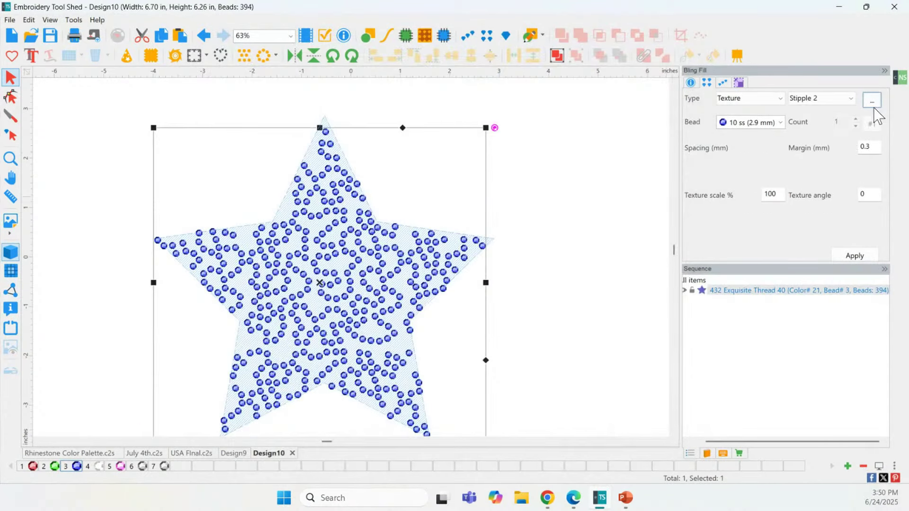
left_click(872, 100)
left_click(486, 165)
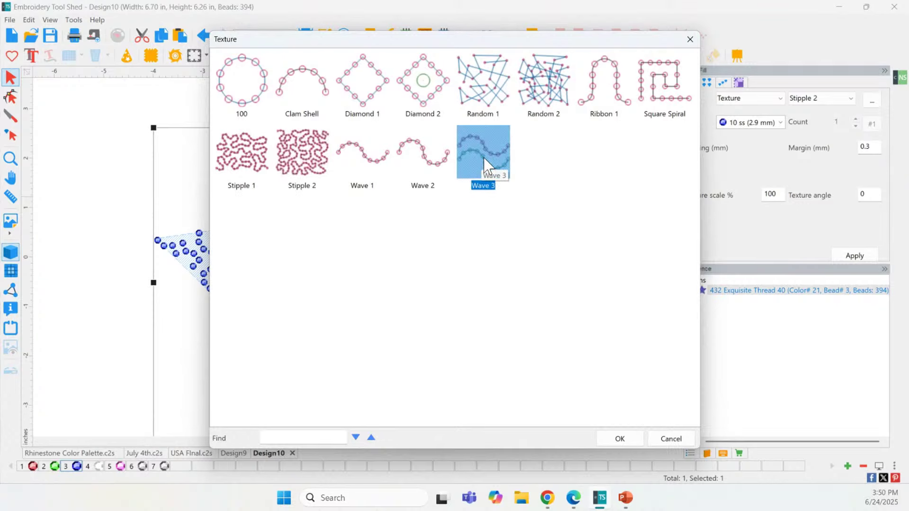
double_click(474, 150)
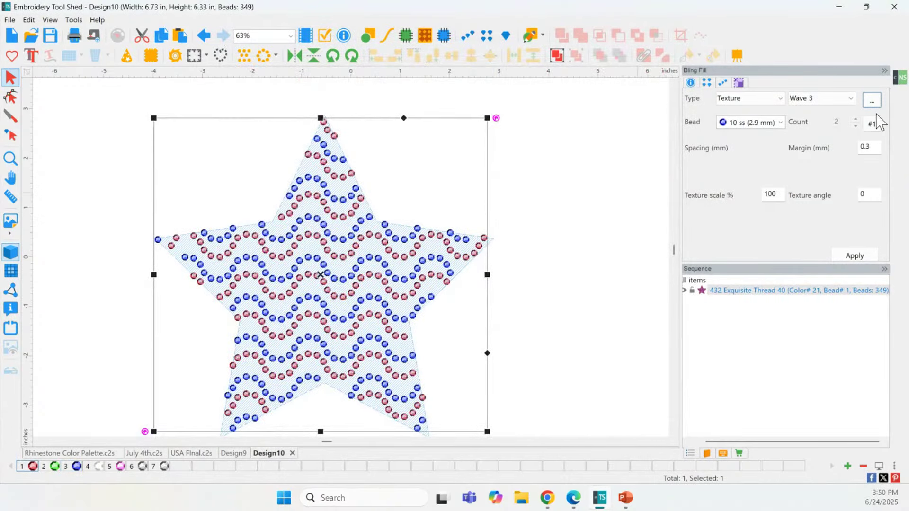
Step: Set bead #2 of the star's Wave 3 texture to the clear 10 ss (2.9 mm) bead
left_click(871, 124)
left_click(871, 146)
left_click(762, 123)
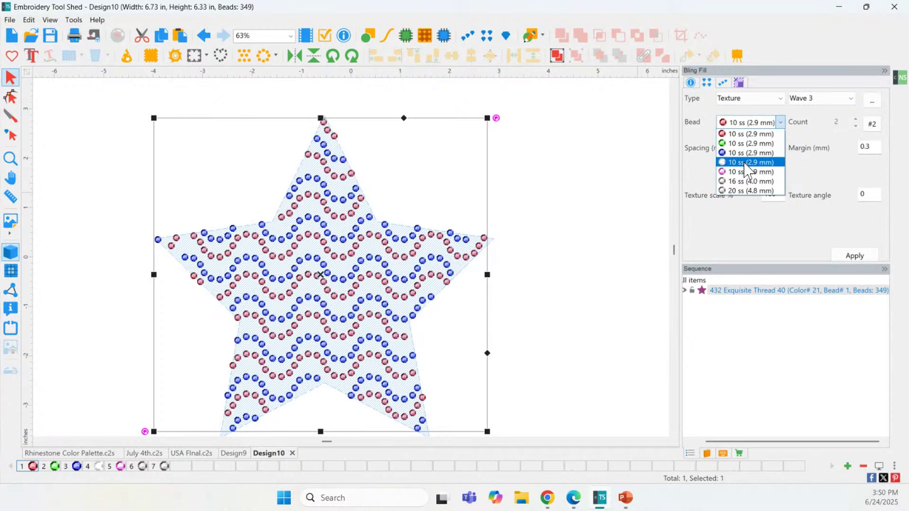
left_click(746, 163)
left_click(847, 255)
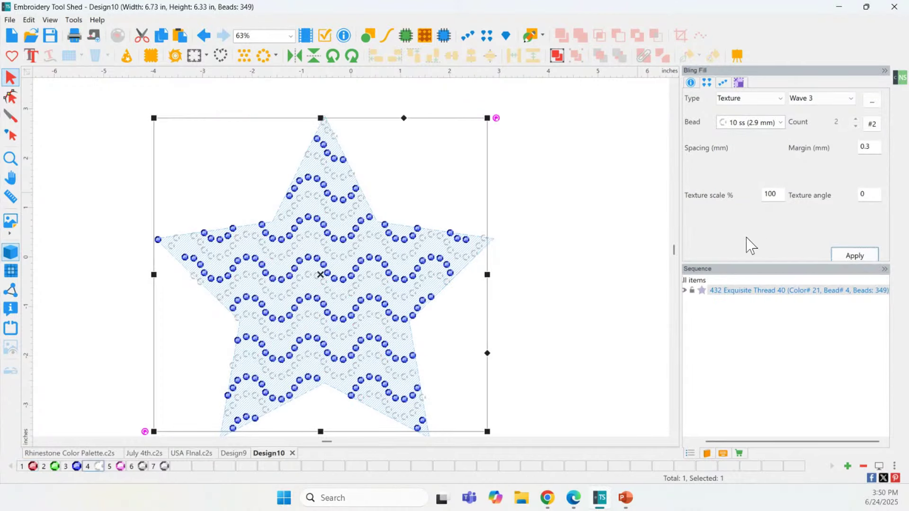
Step: Reselect the star and change its bling fill from the texture to the Uniform type
left_click(553, 223)
left_click(440, 233)
left_click(748, 98)
left_click(738, 108)
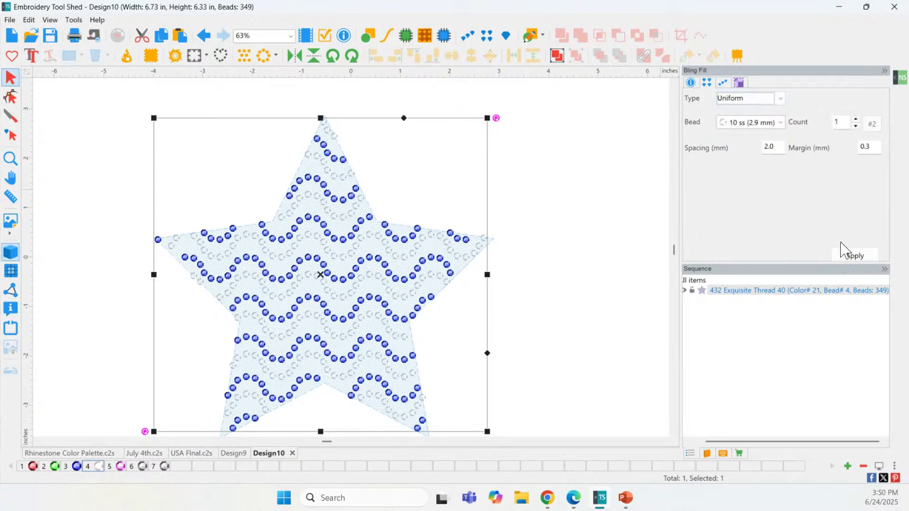
left_click(850, 258)
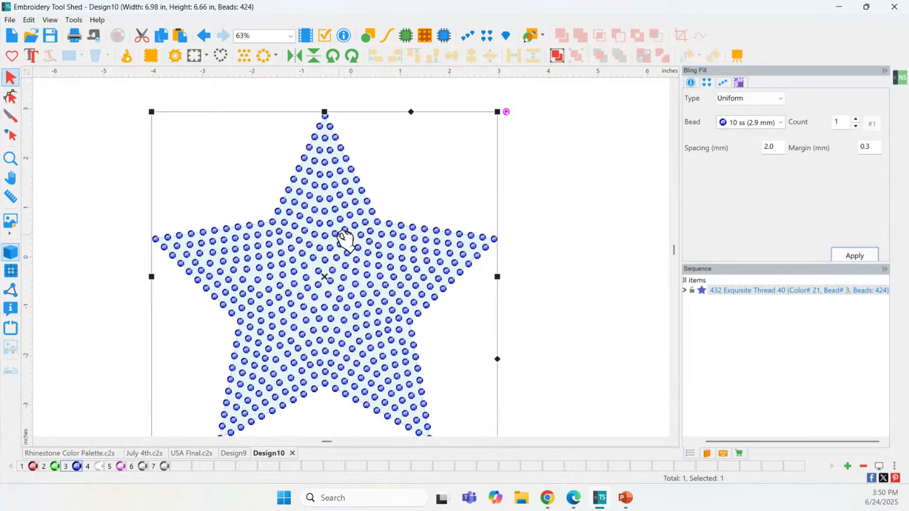
Step: Add a bling stroke around the star, trying bead counts of 1 and 2 and finishing with 3
left_click(723, 84)
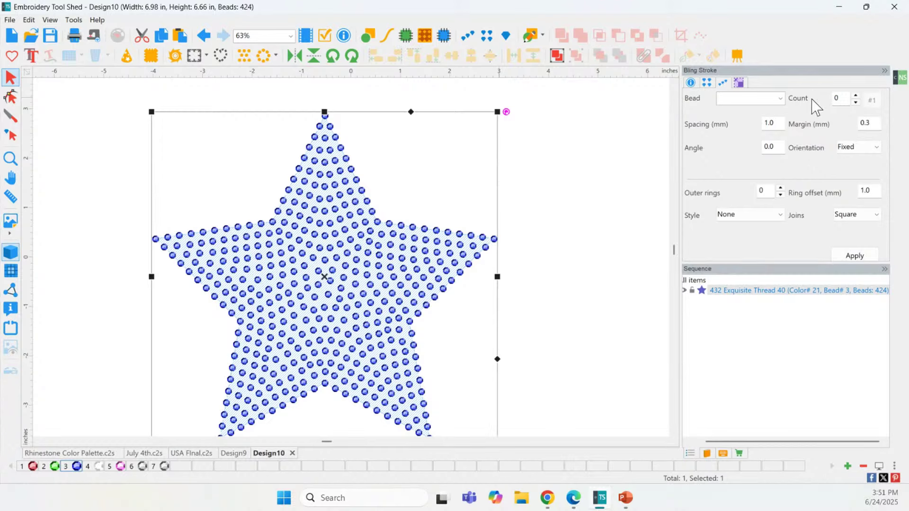
left_click(854, 96)
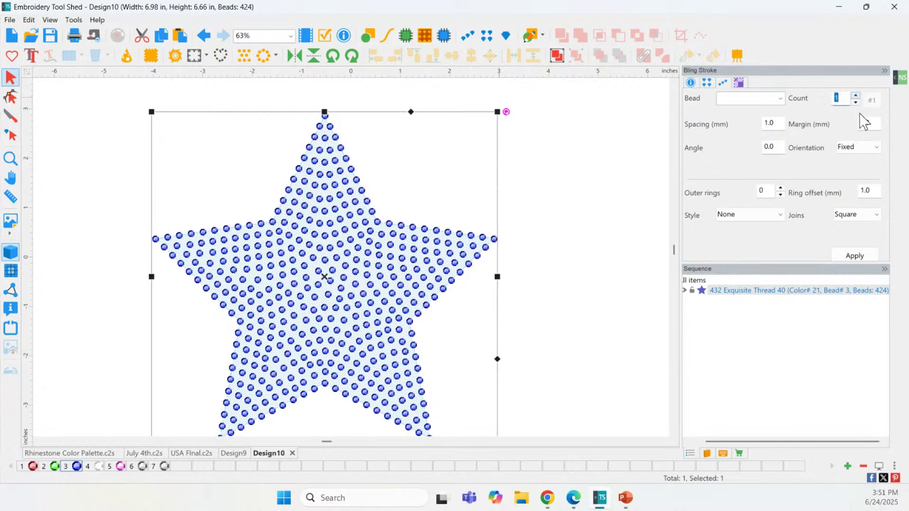
left_click(852, 253)
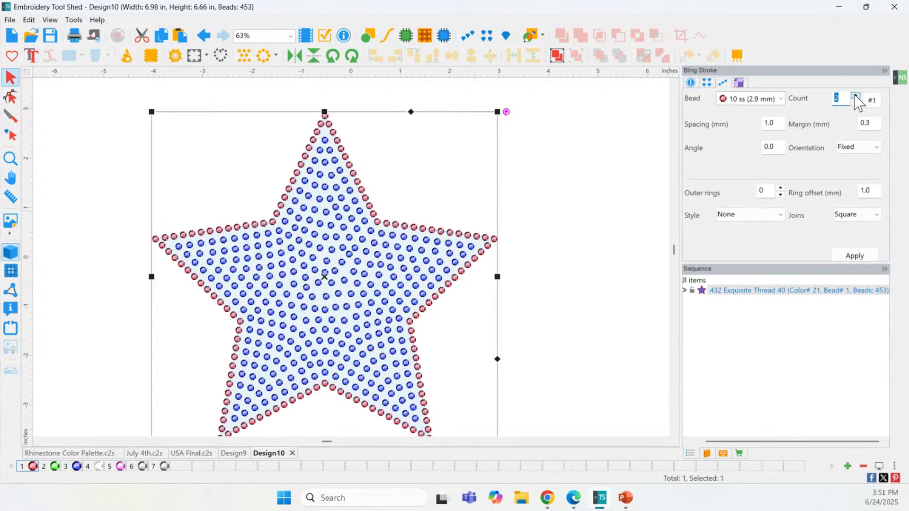
left_click(854, 256)
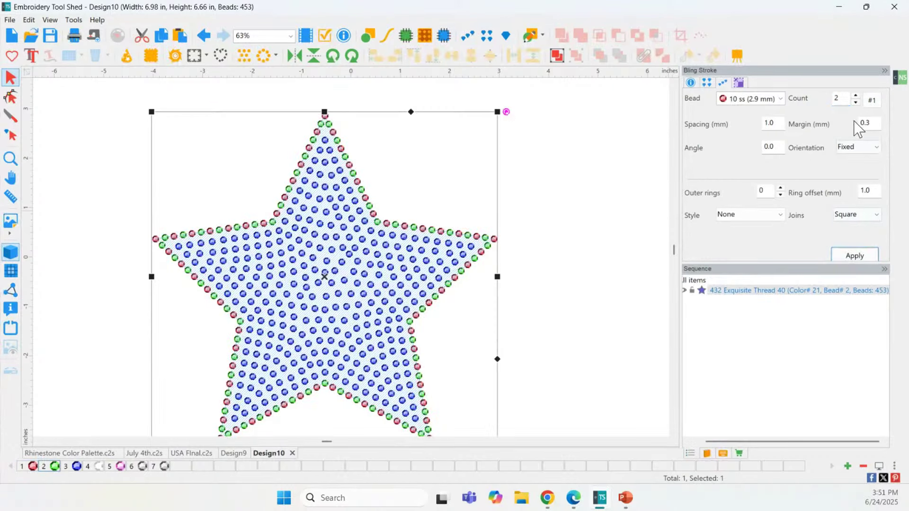
left_click(855, 95)
left_click(854, 255)
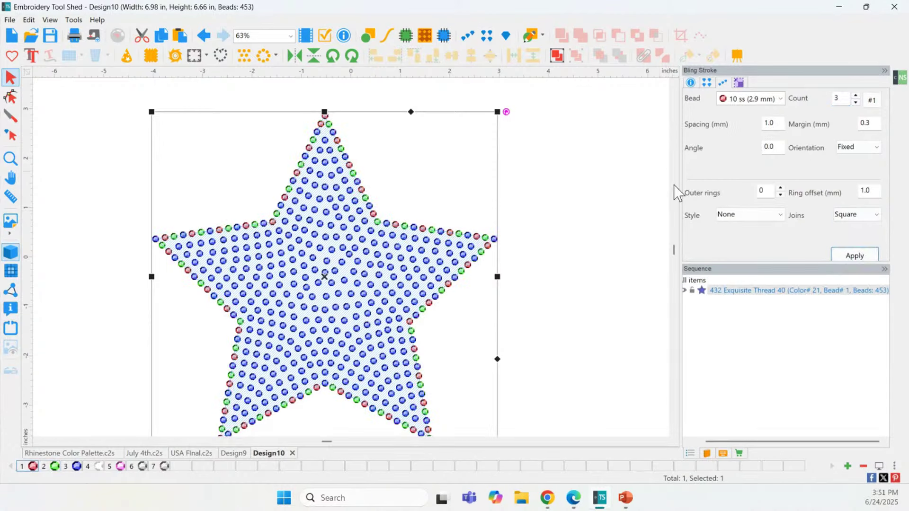
Step: Set bead #2 of the star's bling stroke to the clear 10 ss (2.9 mm) bead
left_click(871, 100)
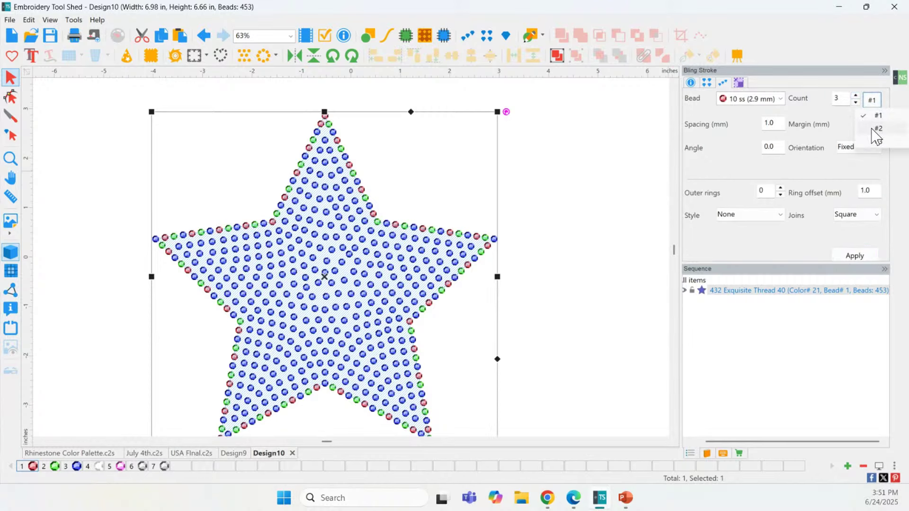
left_click(876, 129)
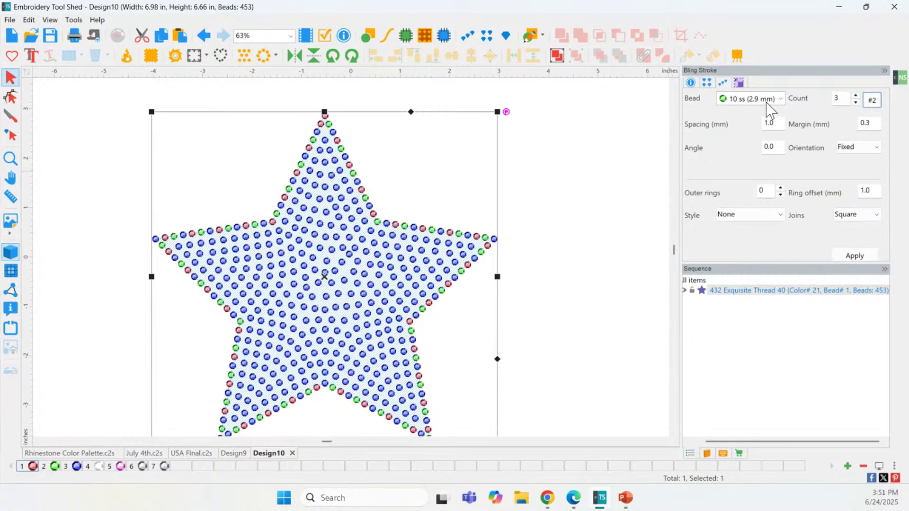
left_click(779, 99)
left_click(746, 147)
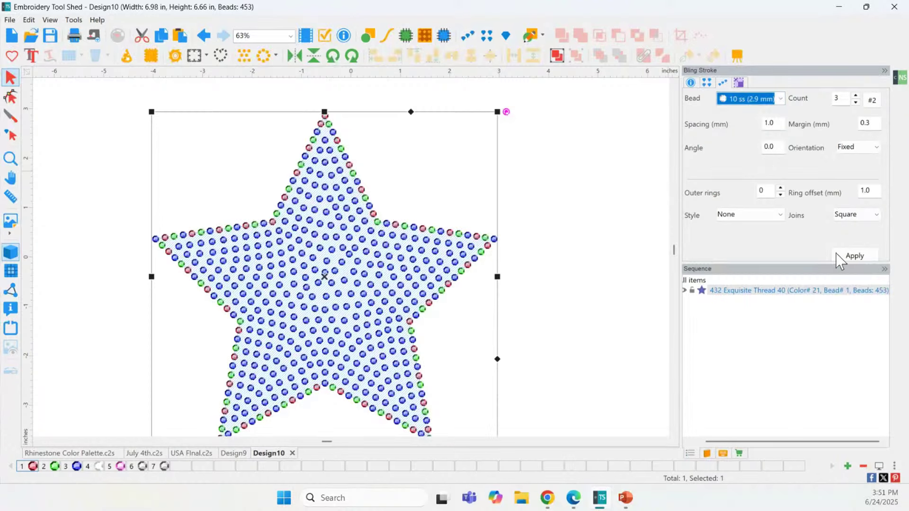
left_click(854, 255)
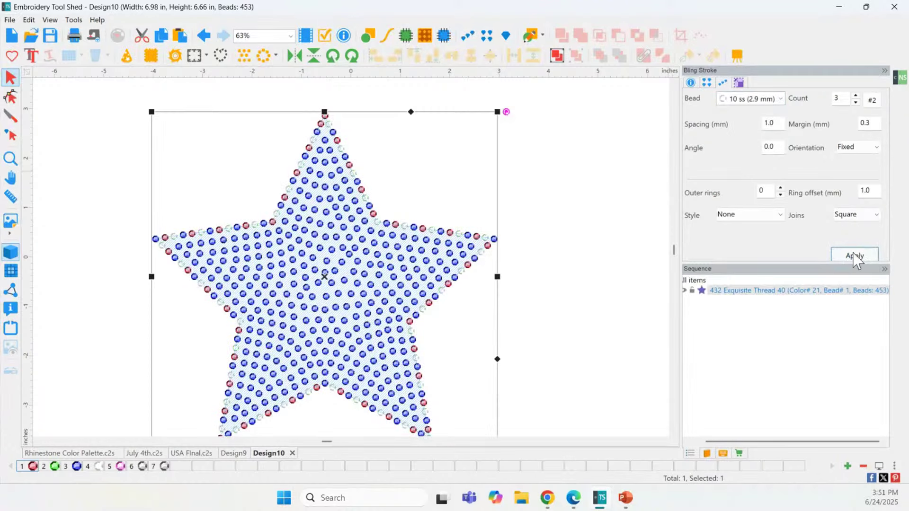
left_click(546, 255)
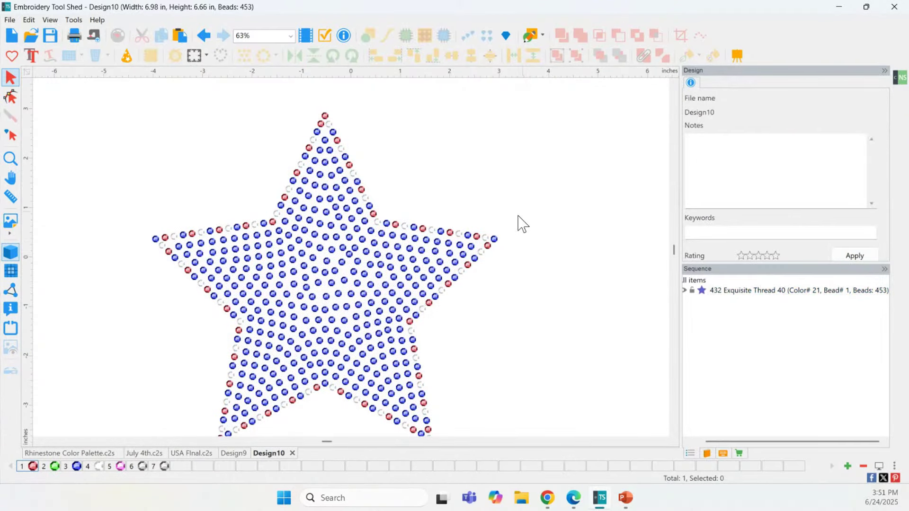
left_click(470, 243)
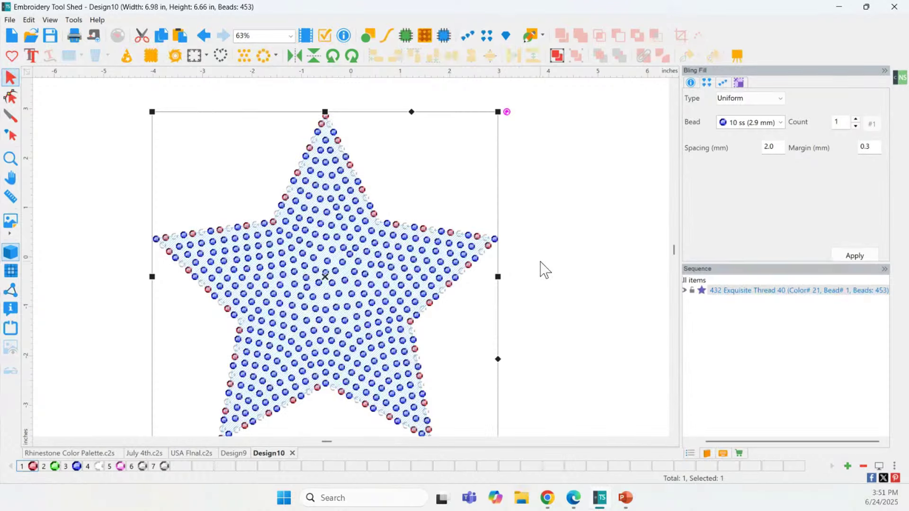
left_click(554, 279)
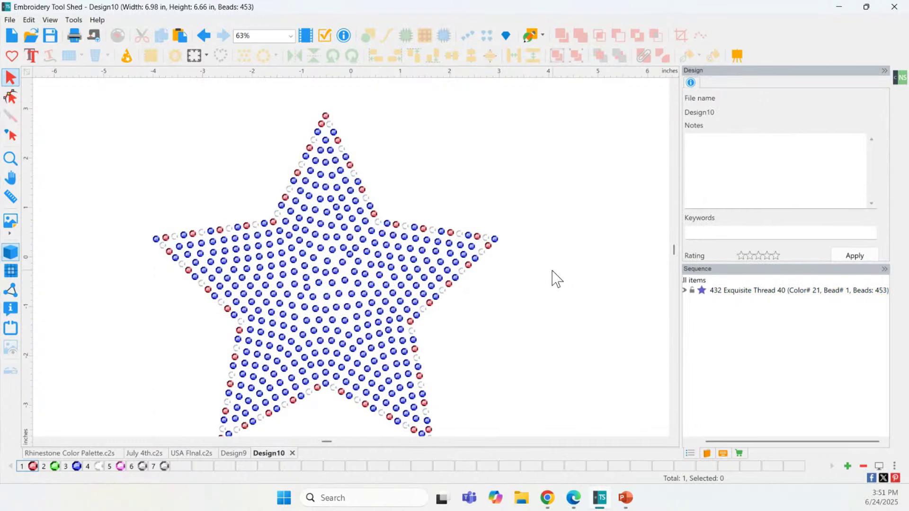
Step: Give the star's bling stroke the Scatter 1 style with three outer rings and apply it
left_click(451, 241)
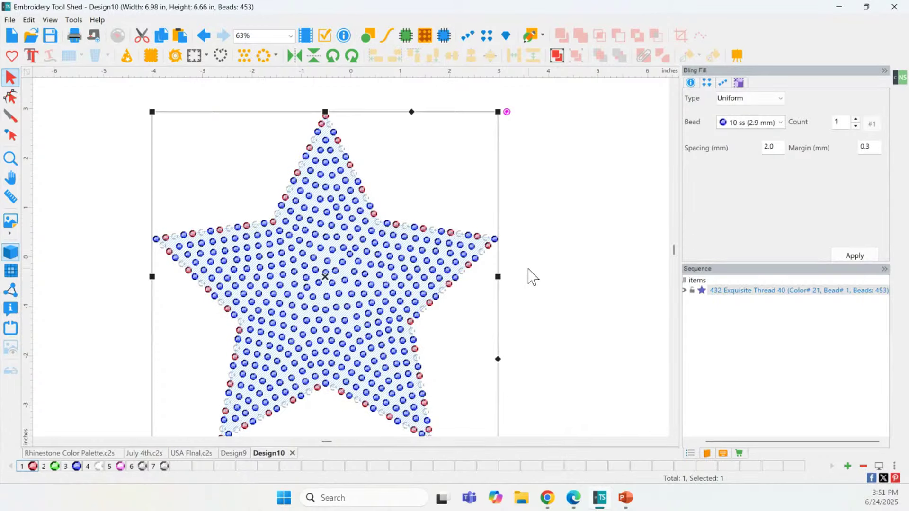
left_click(722, 83)
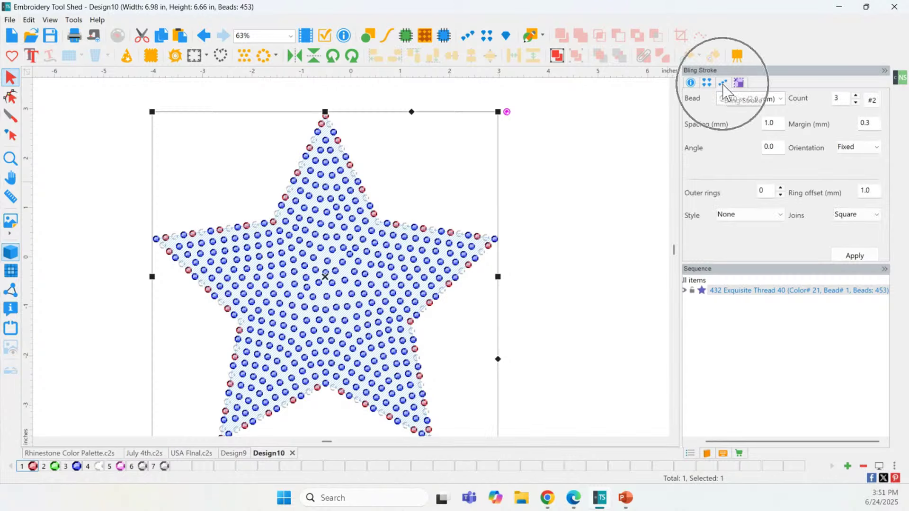
left_click(726, 216)
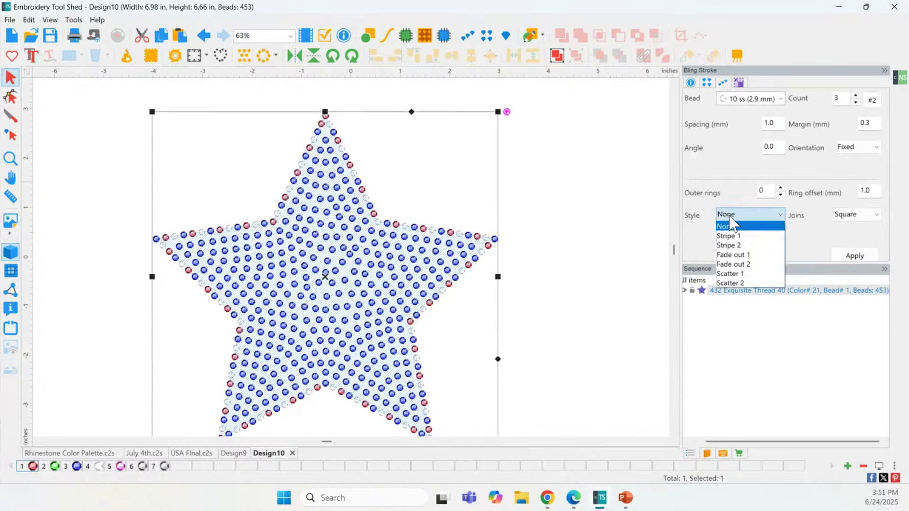
left_click(741, 274)
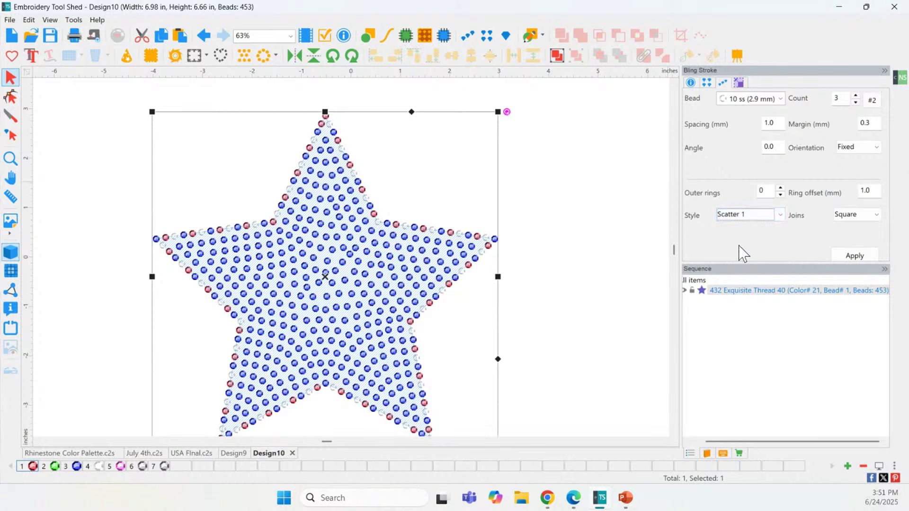
left_click(779, 188)
left_click(780, 188)
left_click(843, 257)
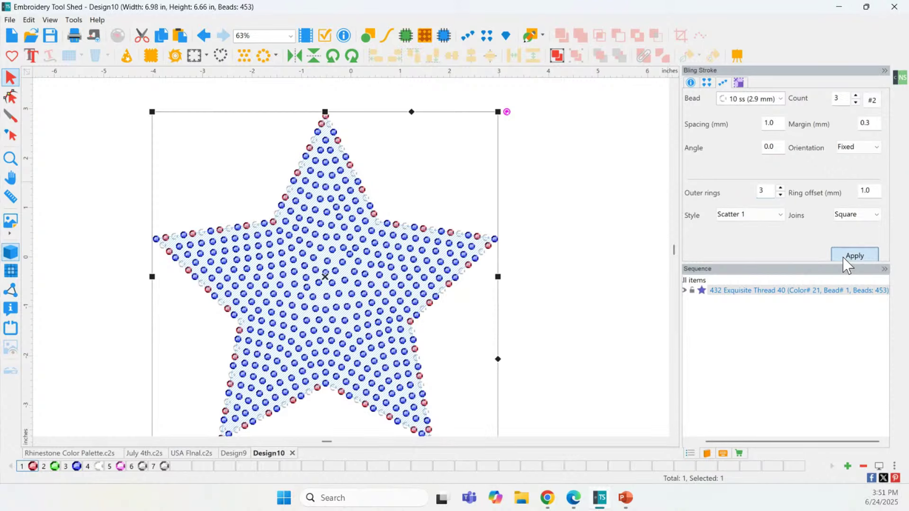
left_click(572, 265)
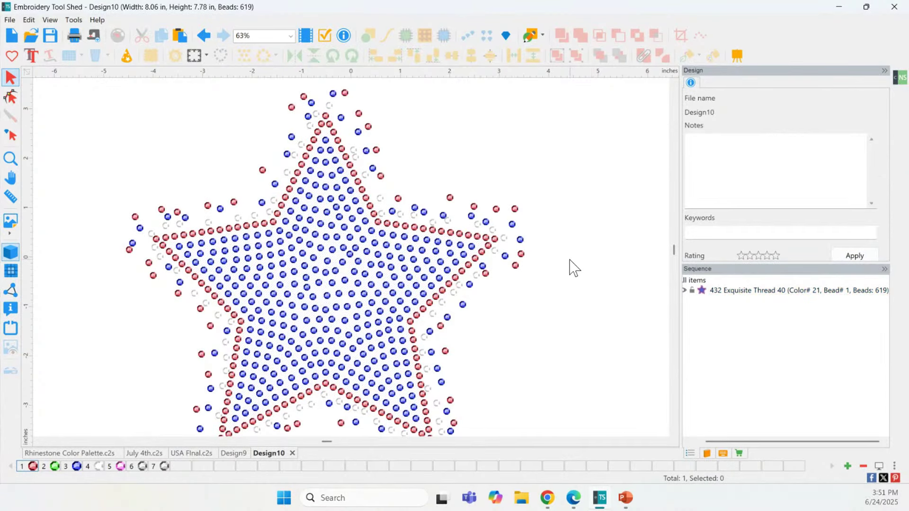
scroll(572, 266, "down", 2)
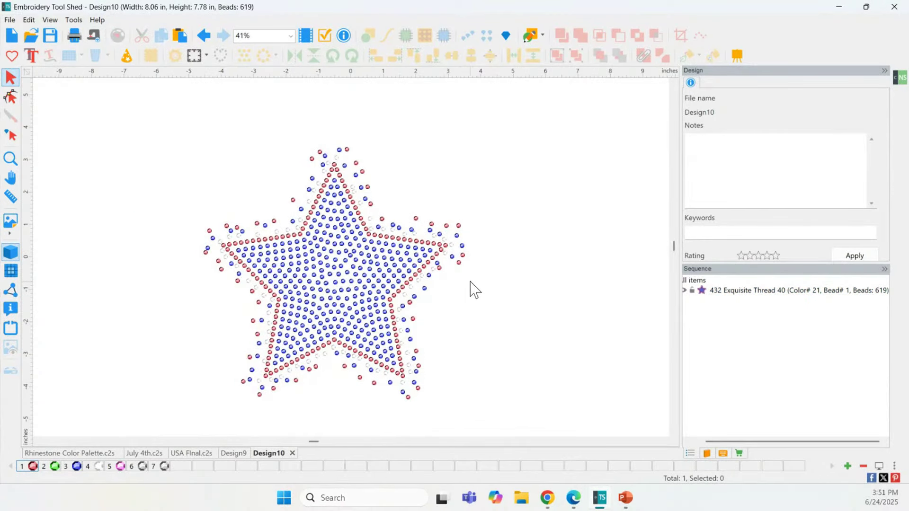
left_click(10, 158)
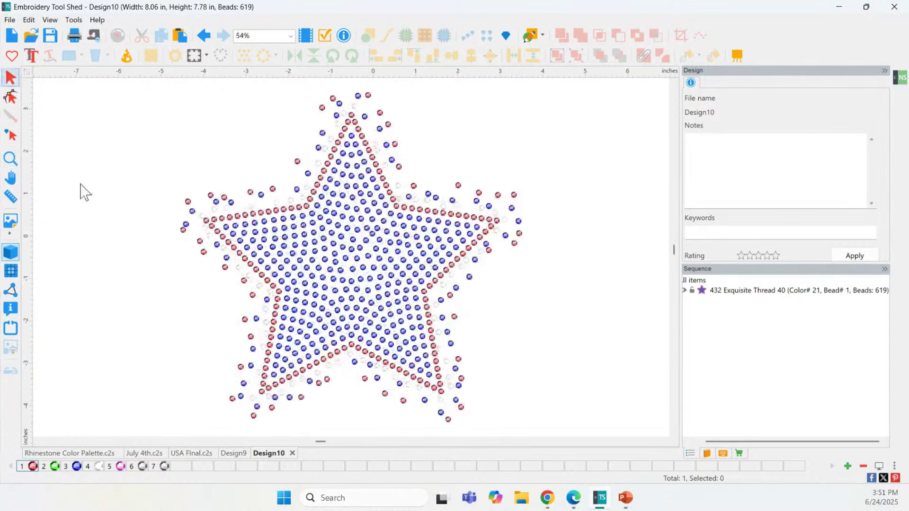
scroll(303, 232, "down", 1)
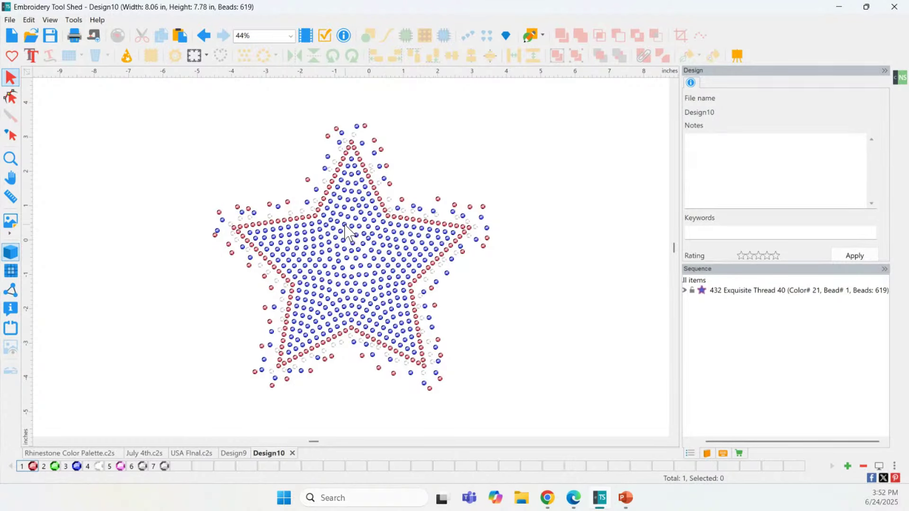
Step: Move the whole rhinestone star about 7 inches to the right to free the left part of the workspace
scroll(243, 202, "down", 2)
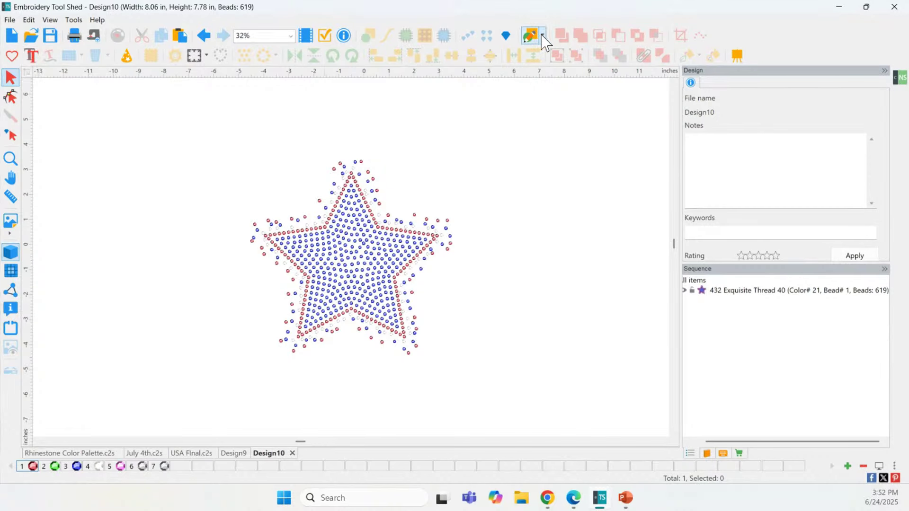
left_click_drag(184, 140, 492, 383)
left_click_drag(357, 266, 543, 272)
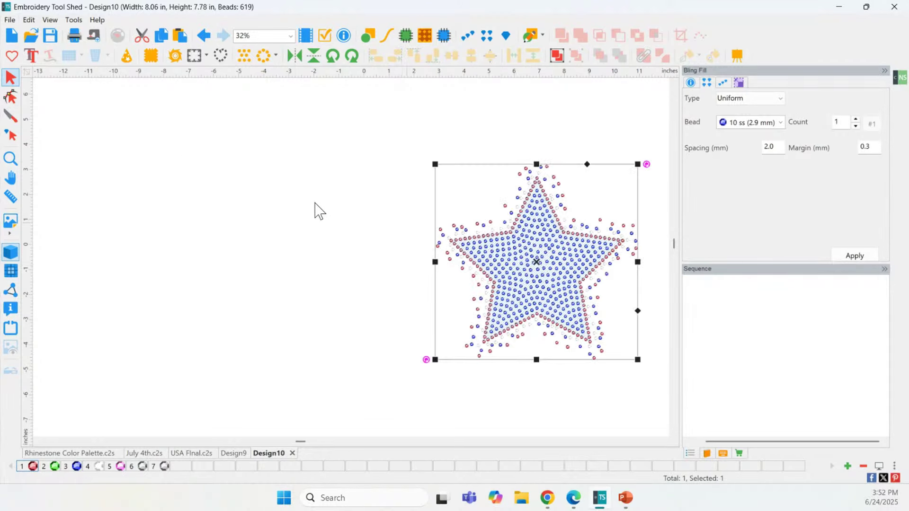
key("ctrl")
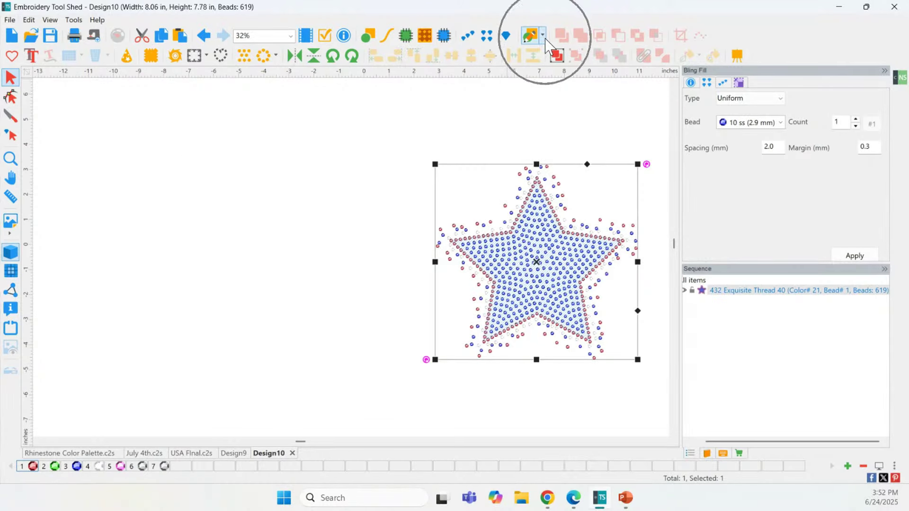
Step: Draw an open three-point curve with the Pen shape left of the star, about 2.5 in wide and 2.7 in high
left_click(543, 37)
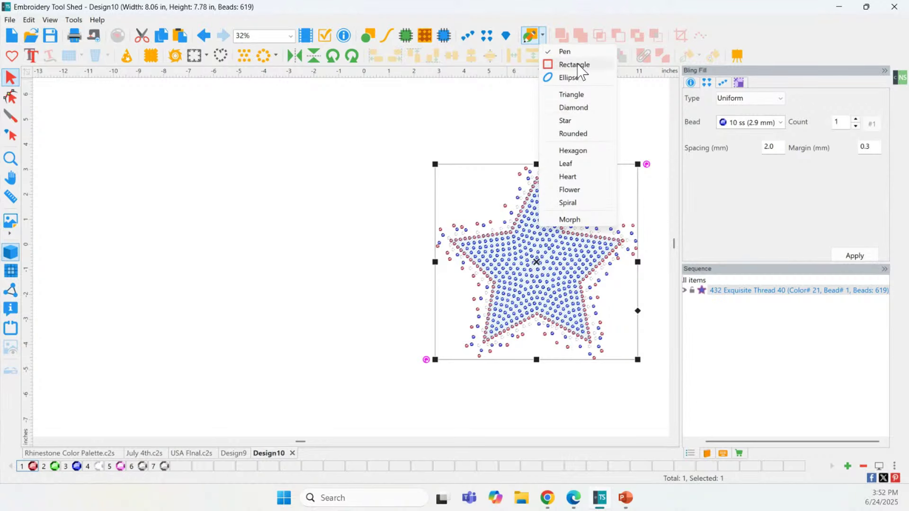
key("ctrl")
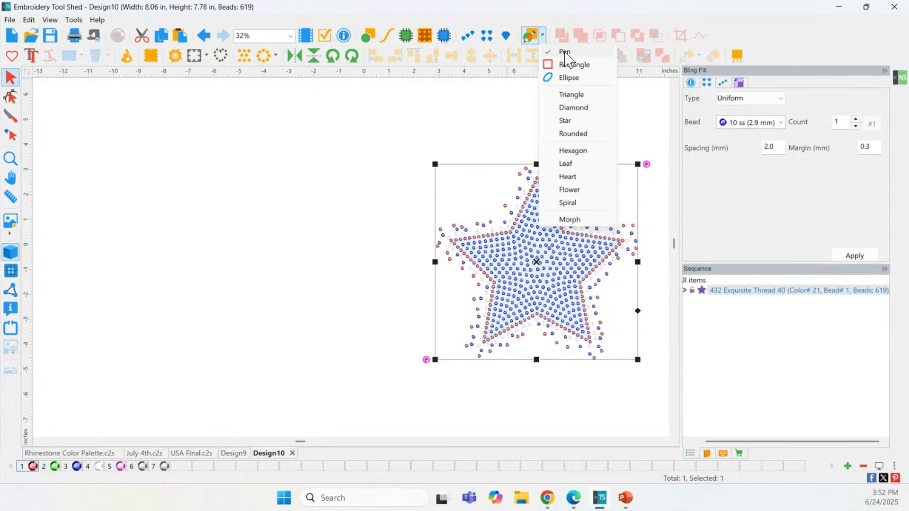
left_click(564, 51)
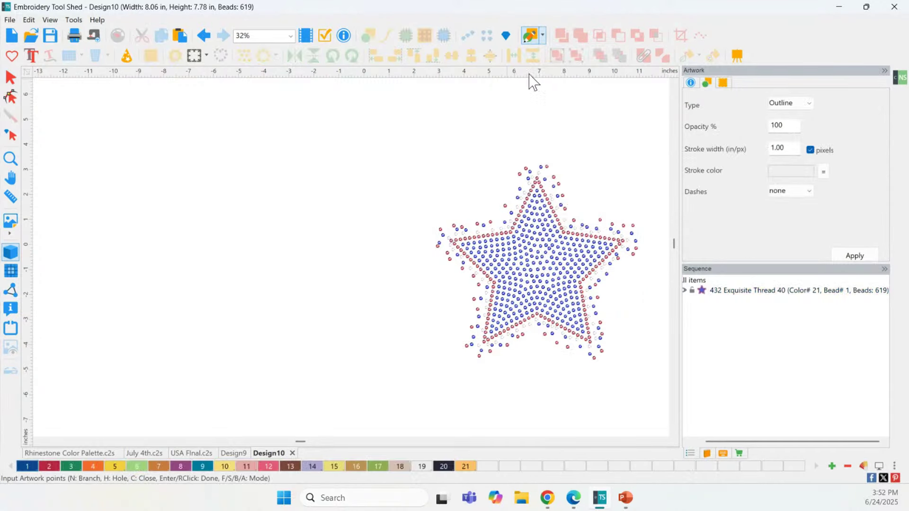
left_click(180, 244)
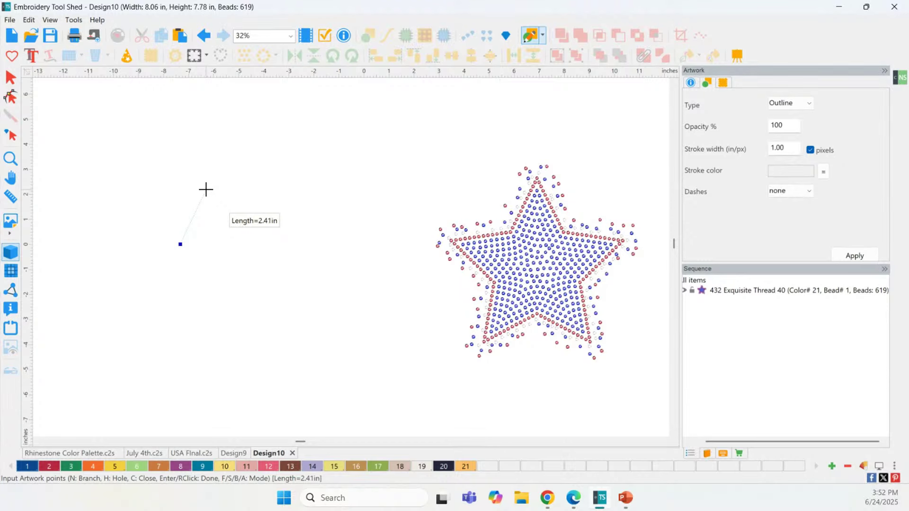
left_click(197, 205)
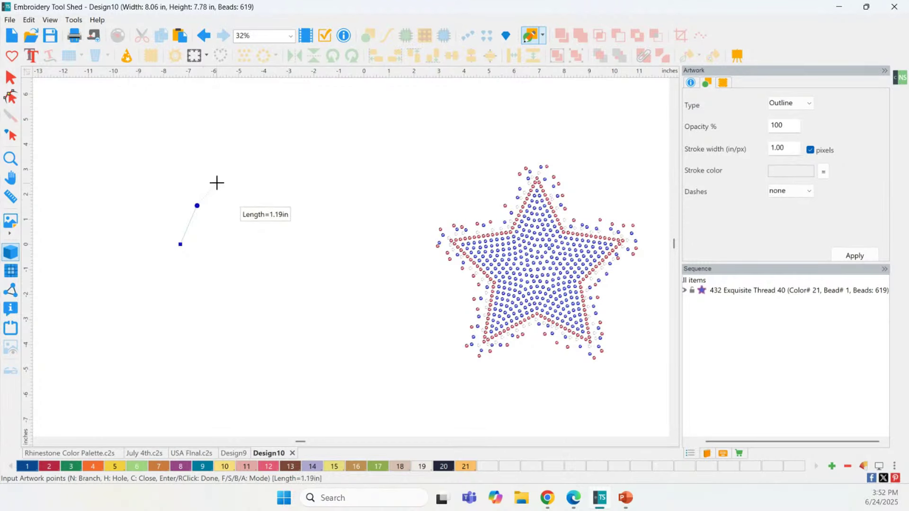
left_click(243, 177)
key("Return")
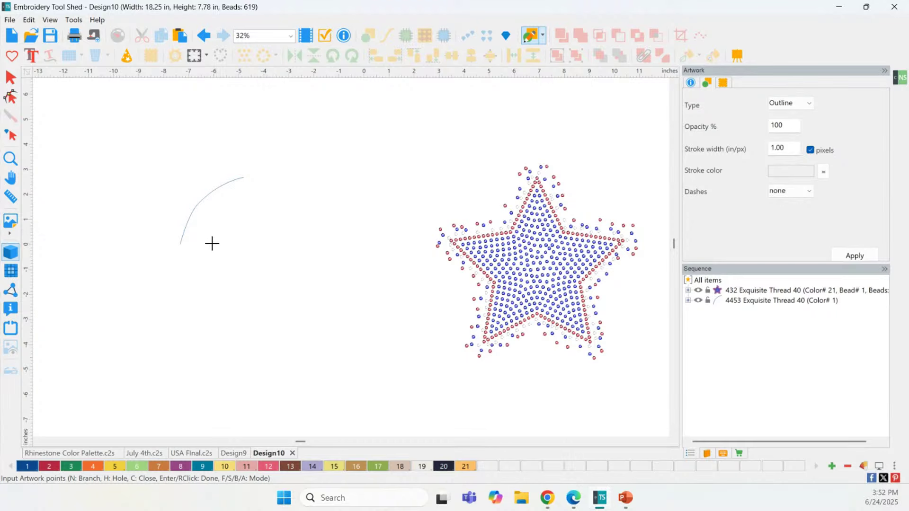
Step: Draw a second three-point curve from the first curve's lower end, arching above it, and finish it
left_click(179, 244)
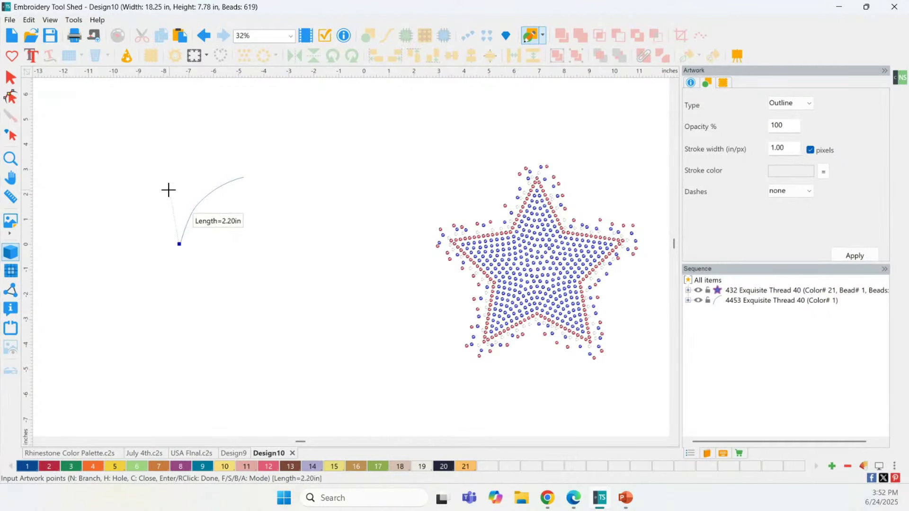
left_click(189, 190)
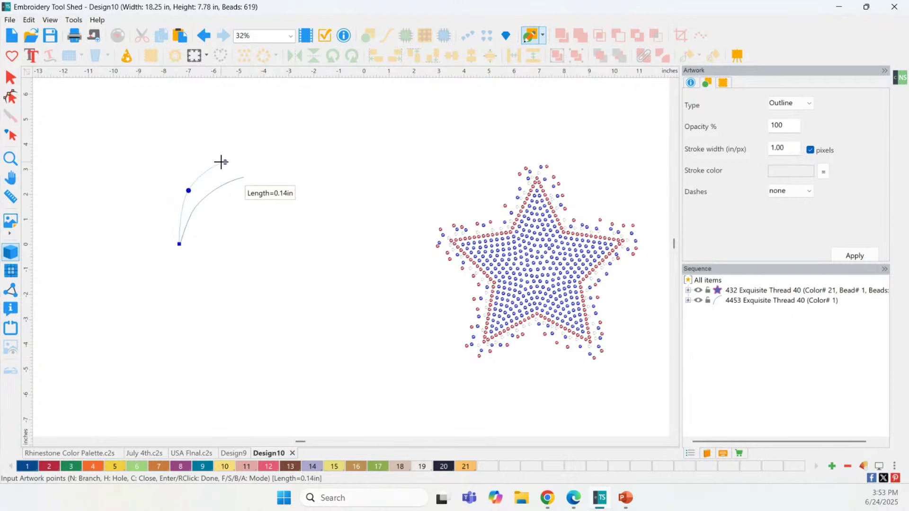
left_click(226, 162)
right_click(126, 141)
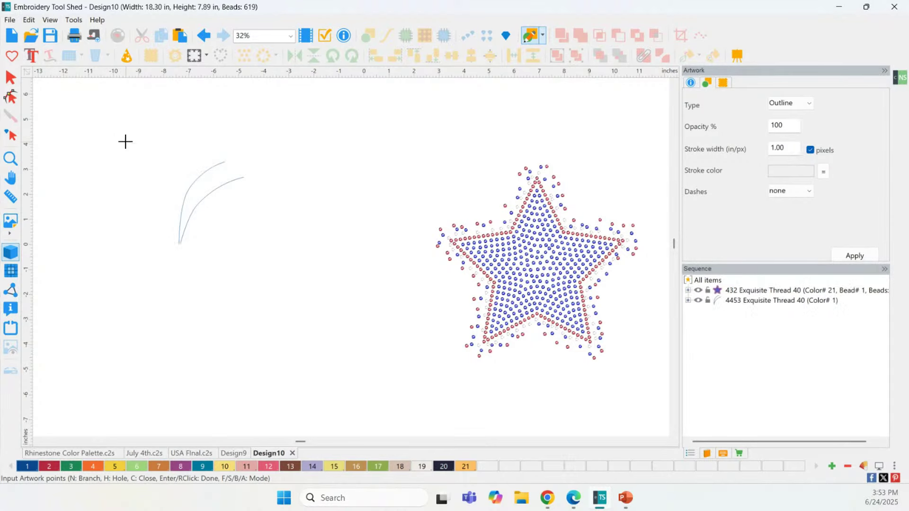
Step: Select both curves together and convert them to a bling stroke
scroll(210, 213, "up", 1)
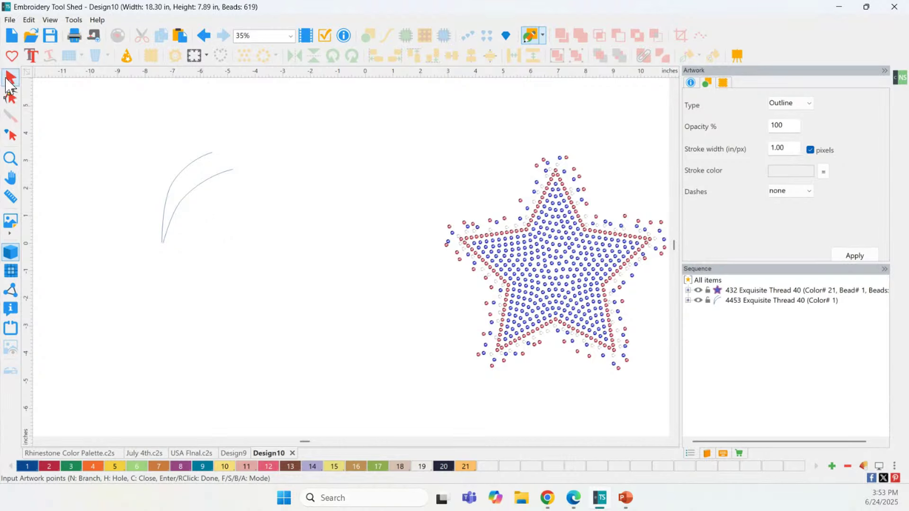
left_click(10, 77)
left_click(152, 147)
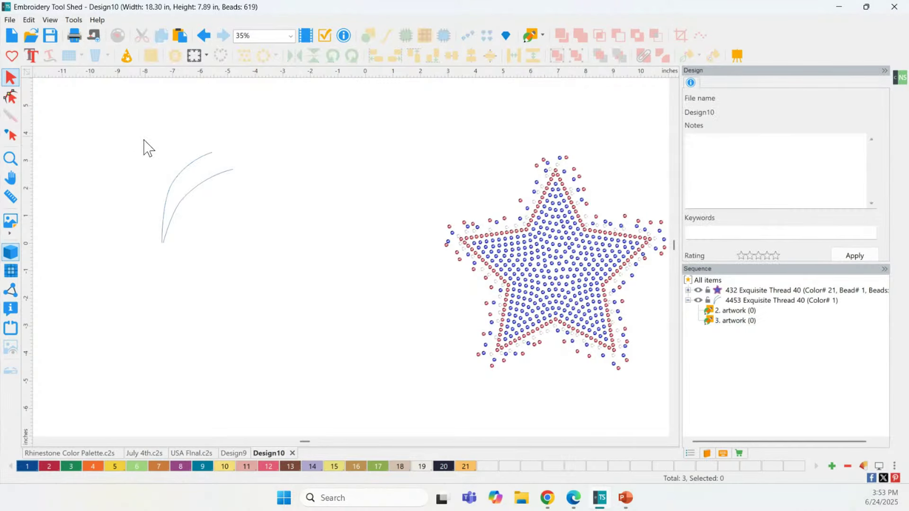
left_click_drag(136, 134, 284, 321)
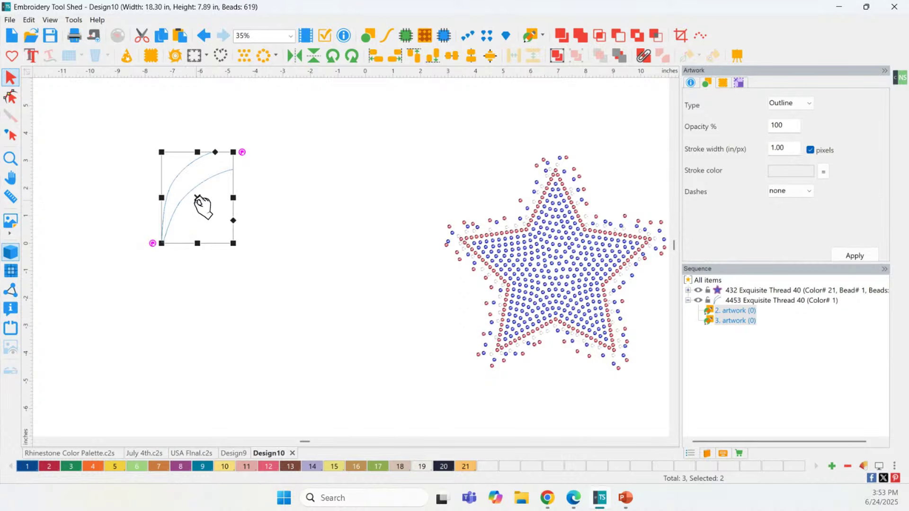
left_click(468, 36)
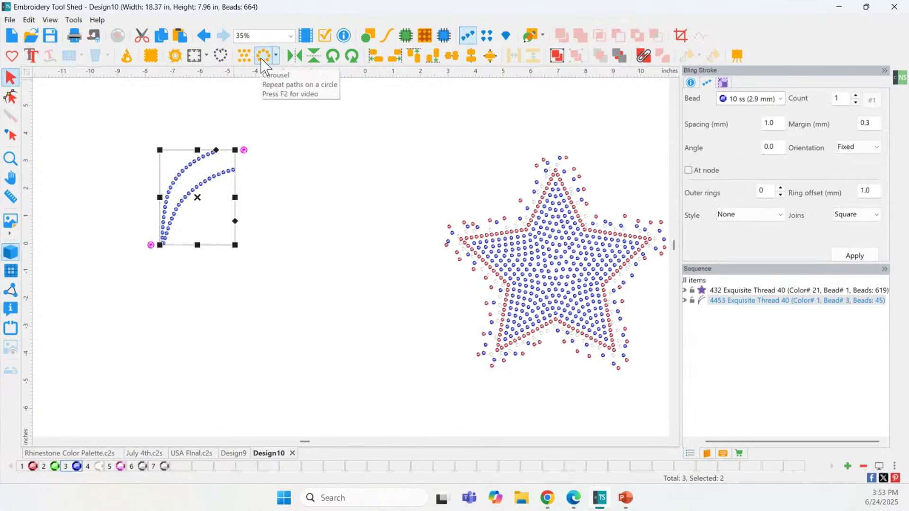
Step: Start a Carousel of the two rhinestone curves and set its circle size to 4 in wide, keeping the aspect ratio
left_click(275, 58)
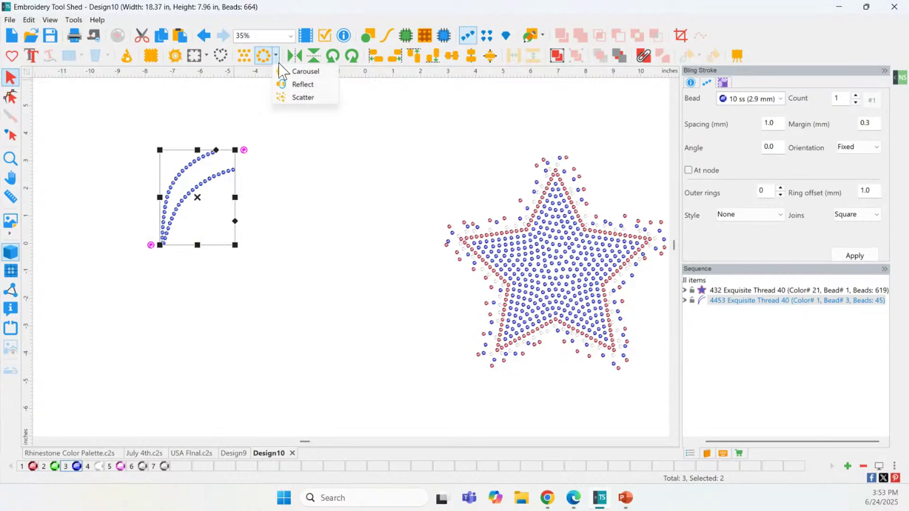
left_click(299, 75)
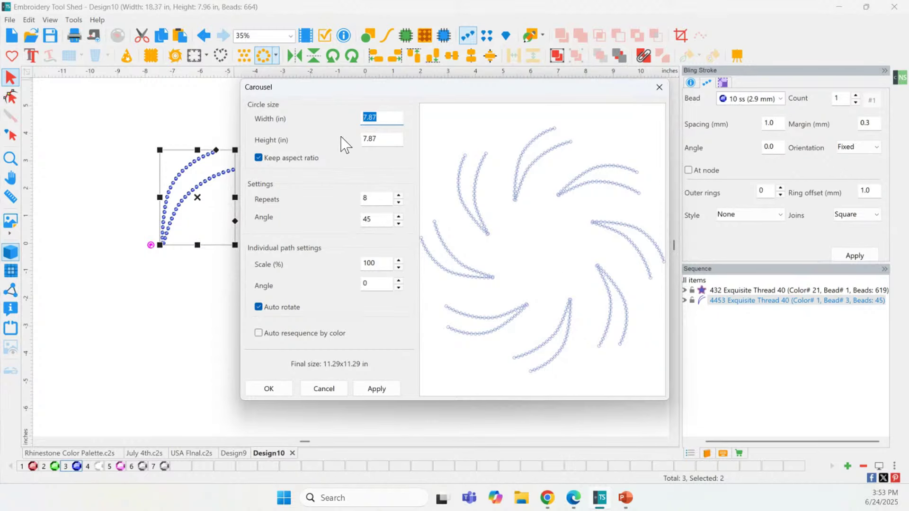
type("4")
left_click(377, 388)
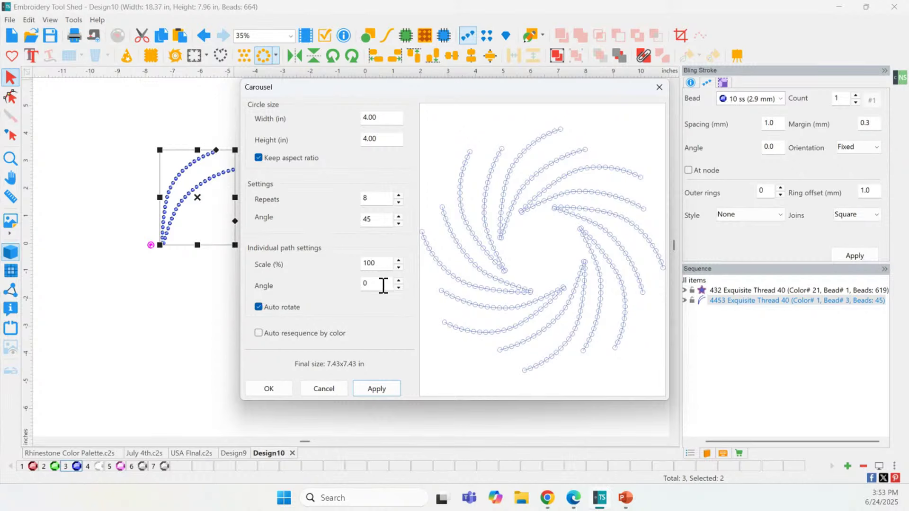
Step: Adjust the individual path angle of the carousel to 320 so the curves meet at the centre
left_click(398, 286)
left_click_drag(398, 287, 398, 287)
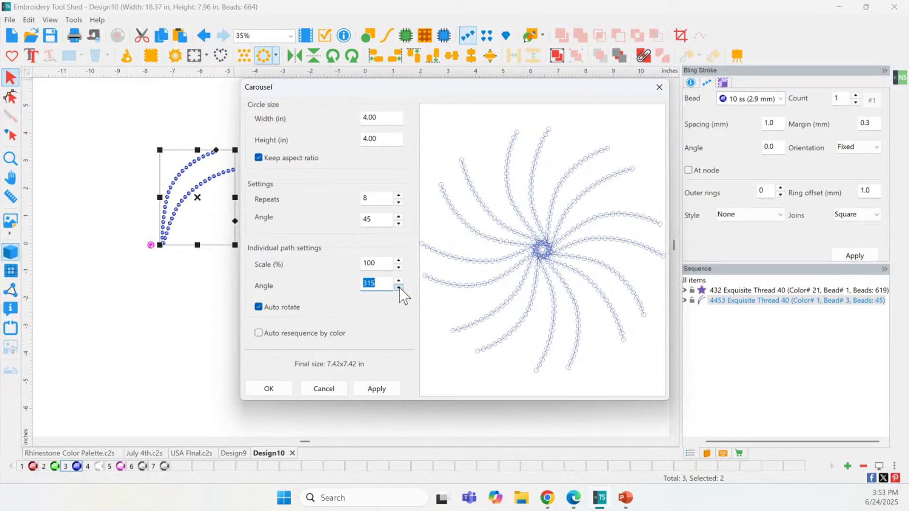
left_click_drag(398, 287, 400, 288)
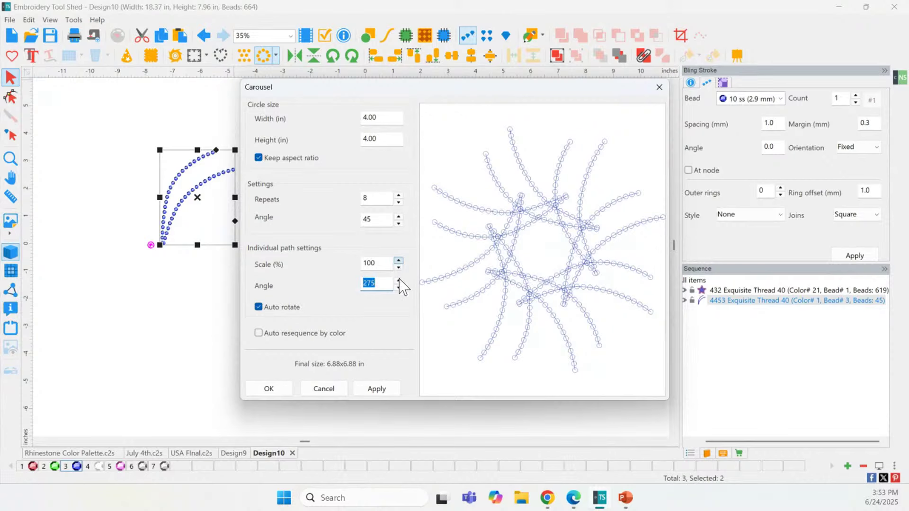
left_click(398, 280)
left_click(398, 280)
left_click(398, 280)
left_click_drag(399, 281, 399, 281)
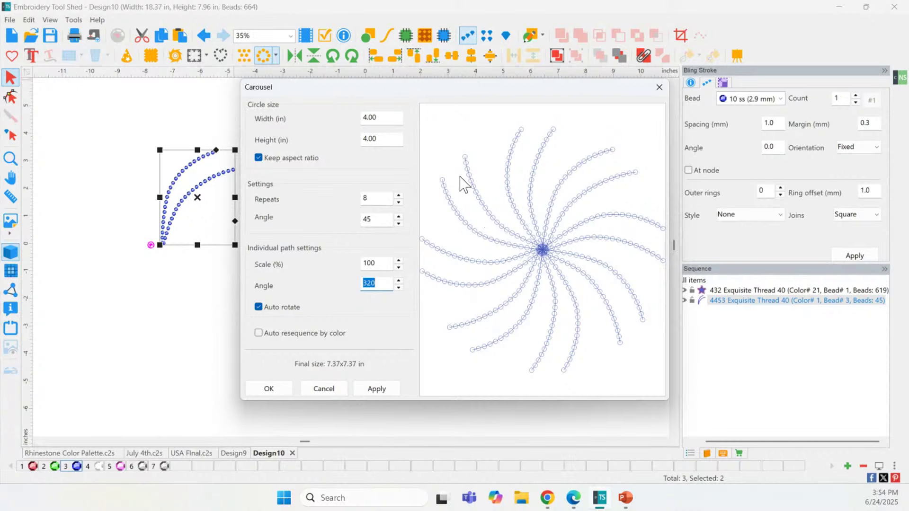
Step: Try a carousel circle size of 5 in, applying it to the preview, and return the size to 4 in
left_click_drag(393, 137, 343, 138)
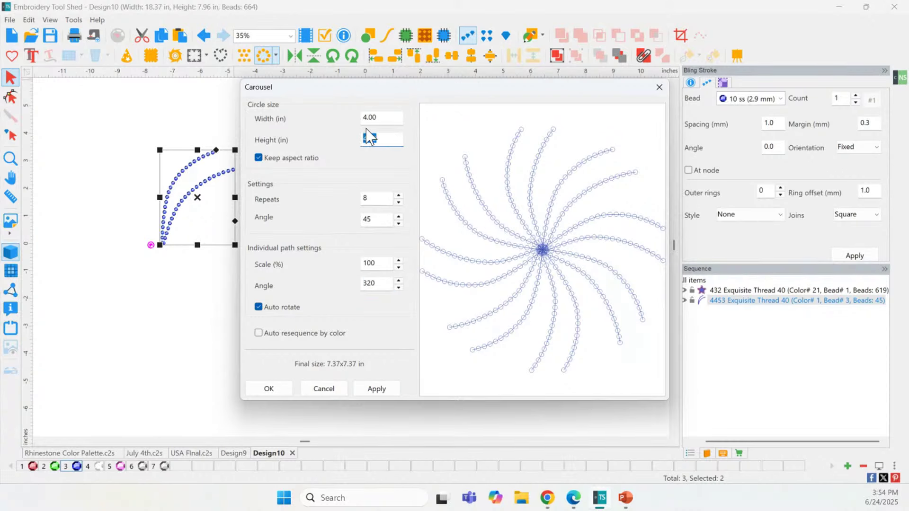
type("5")
left_click(376, 388)
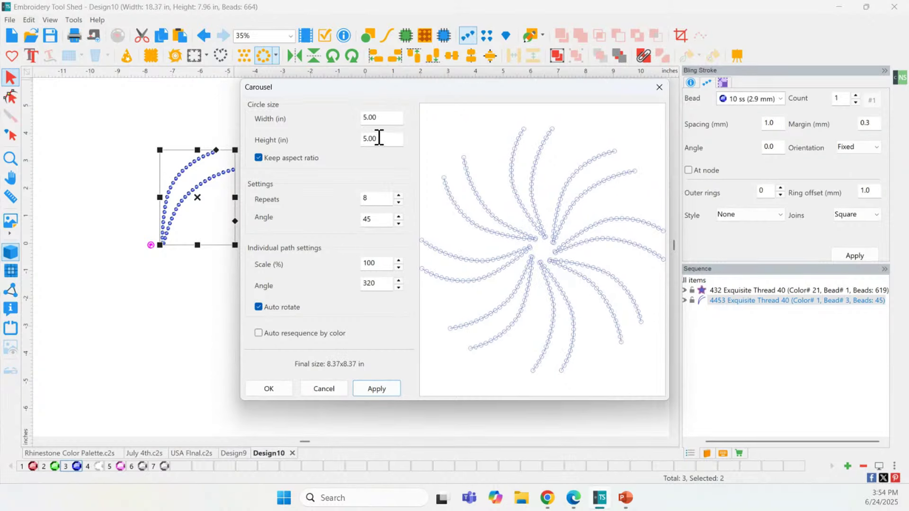
left_click_drag(379, 137, 331, 143)
type("4")
left_click(382, 389)
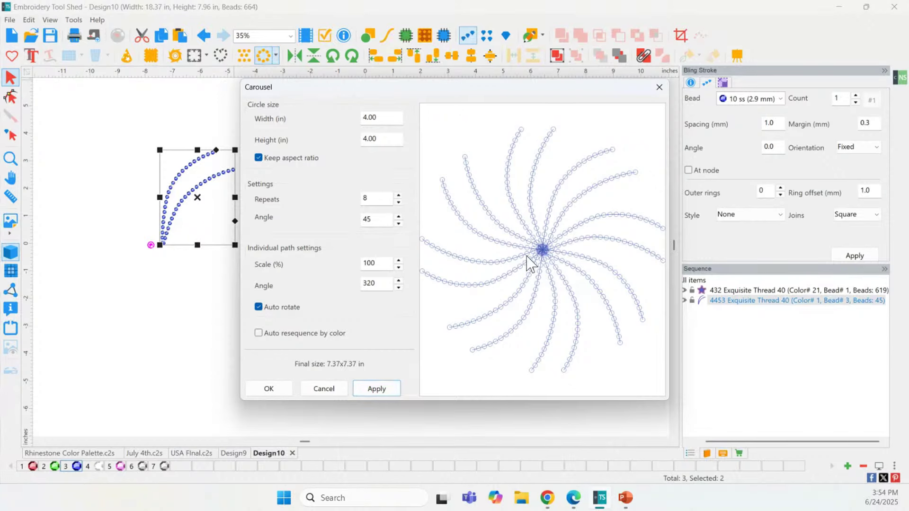
Step: Try carousel repeat counts between 5 and 9 in the preview and return to 8 repeats
left_click(398, 202)
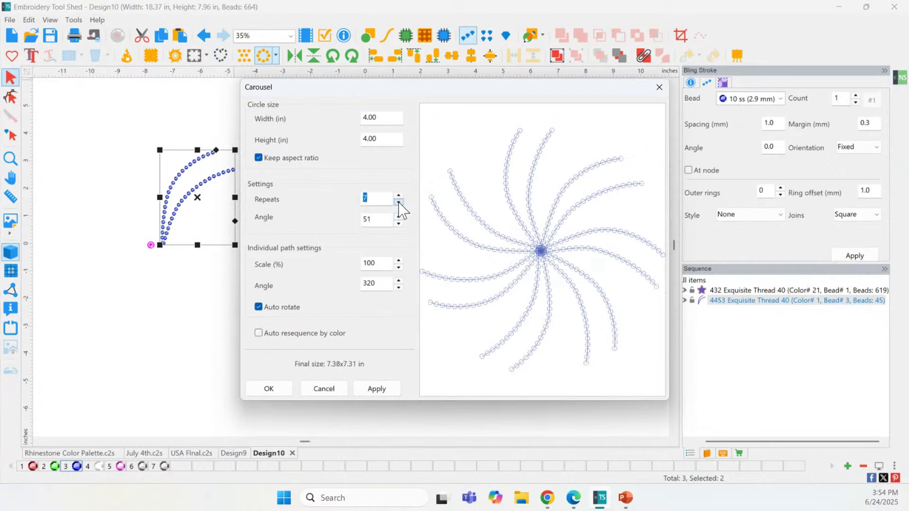
left_click(399, 202)
left_click(399, 202)
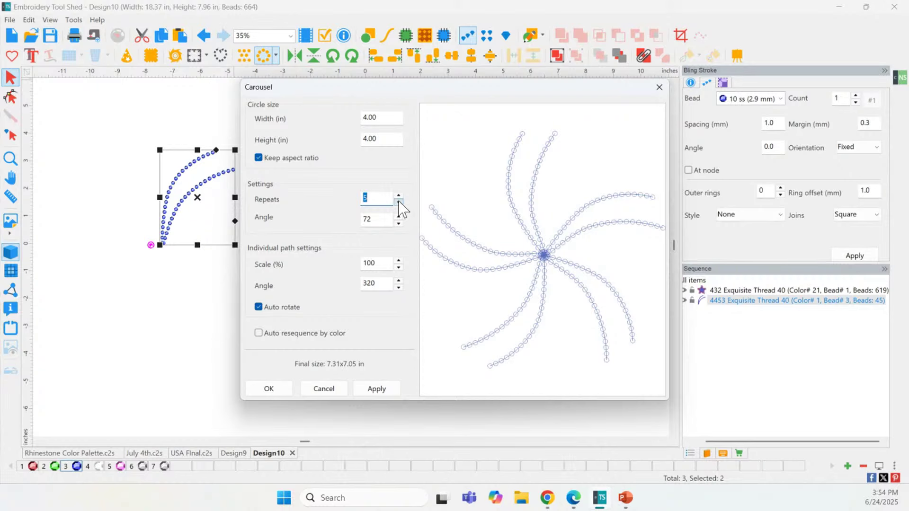
left_click(399, 196)
left_click(398, 196)
left_click(399, 196)
left_click(399, 196)
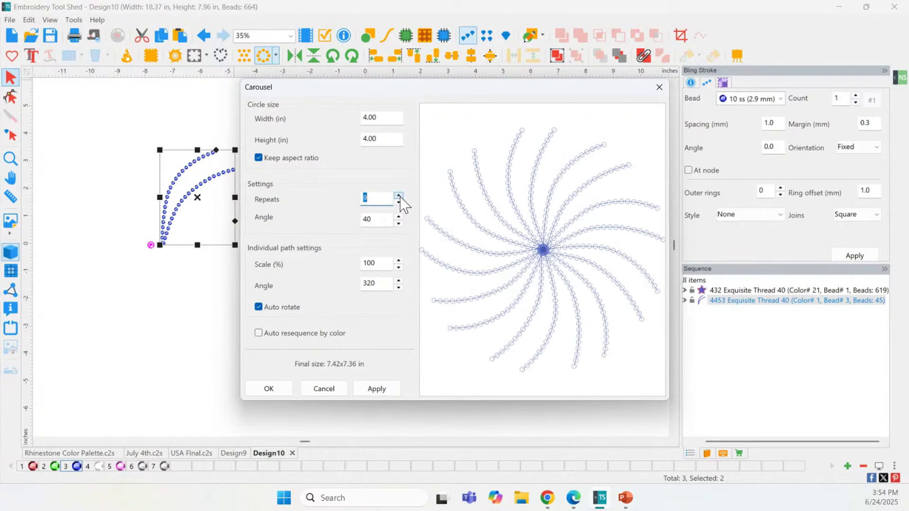
left_click(398, 202)
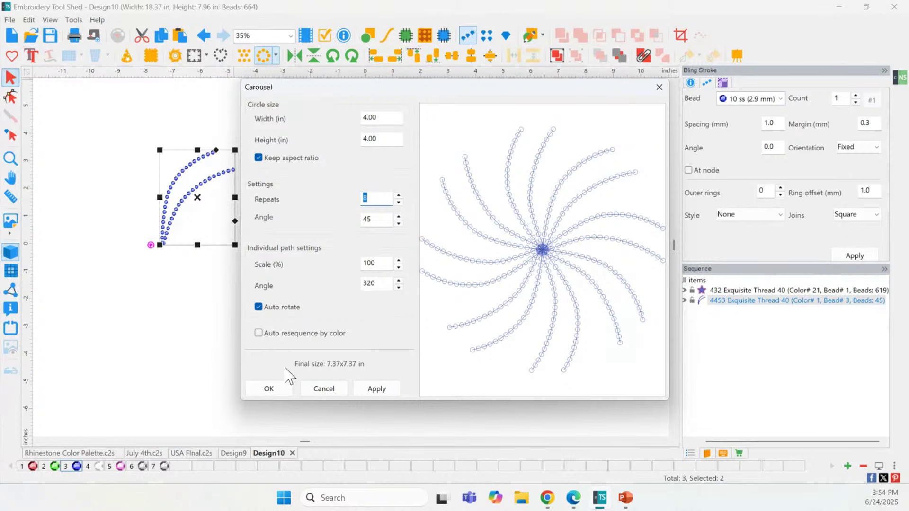
Step: Create the carousel from the two curves and move the resulting burst well clear of the star
left_click(376, 388)
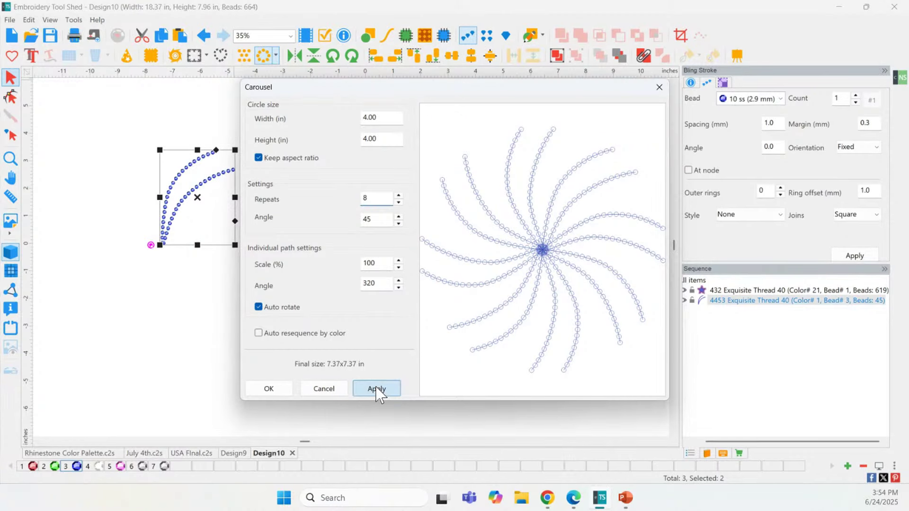
left_click(268, 388)
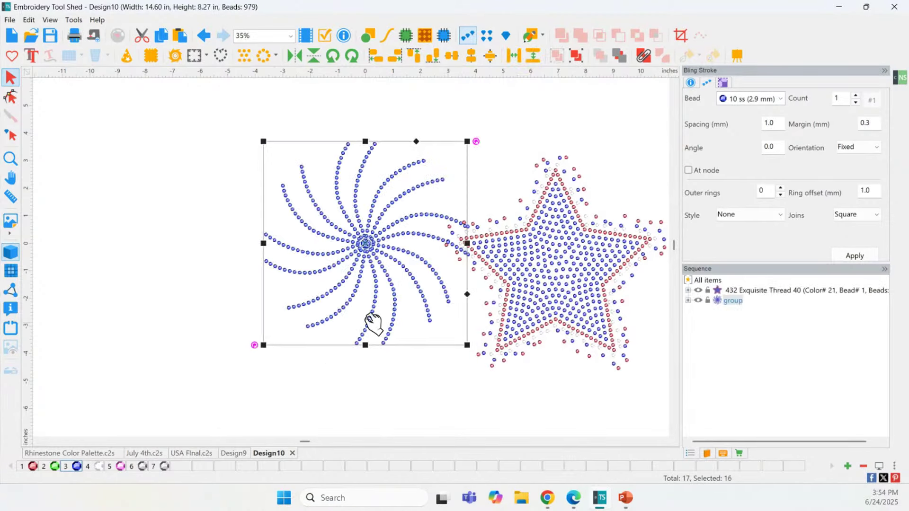
left_click_drag(377, 253, 228, 230)
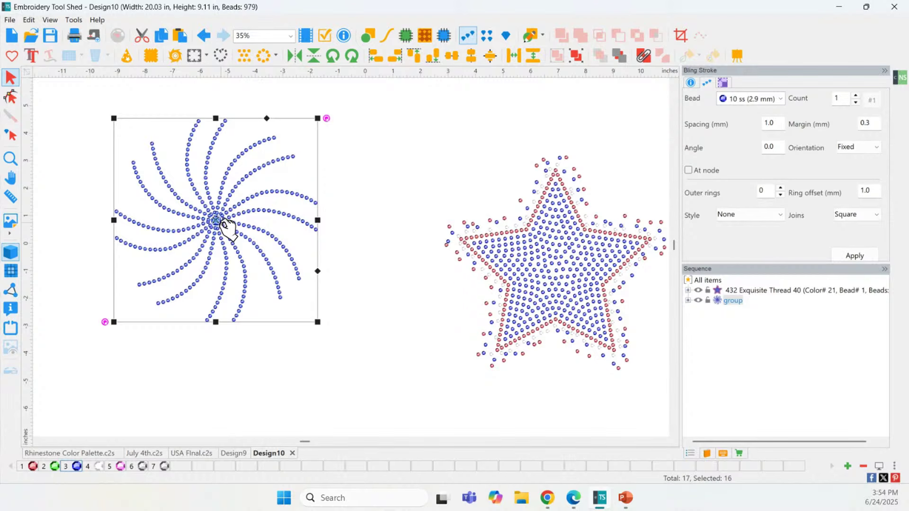
left_click(274, 338)
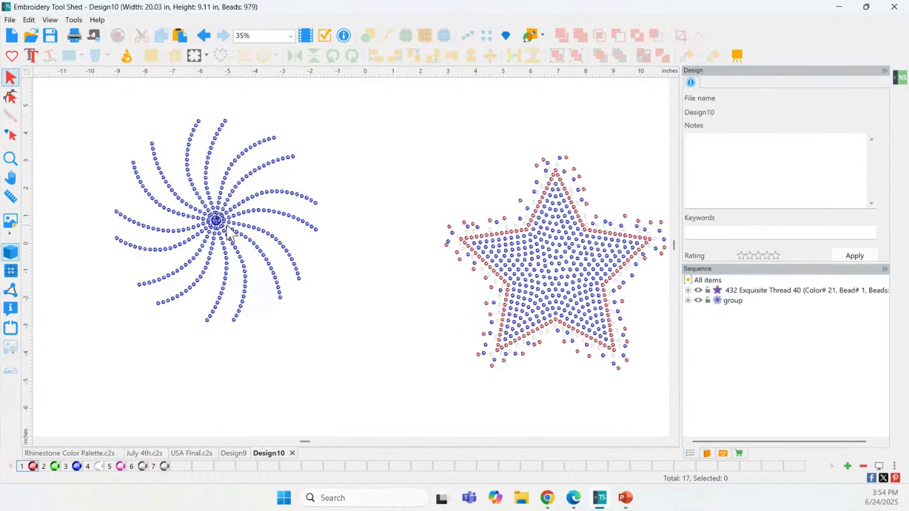
Step: Examine the burst's centre for overlapping beads, both up close and with the Bead tool's overlap highlighting
left_click(10, 158)
left_click_drag(189, 203, 237, 246)
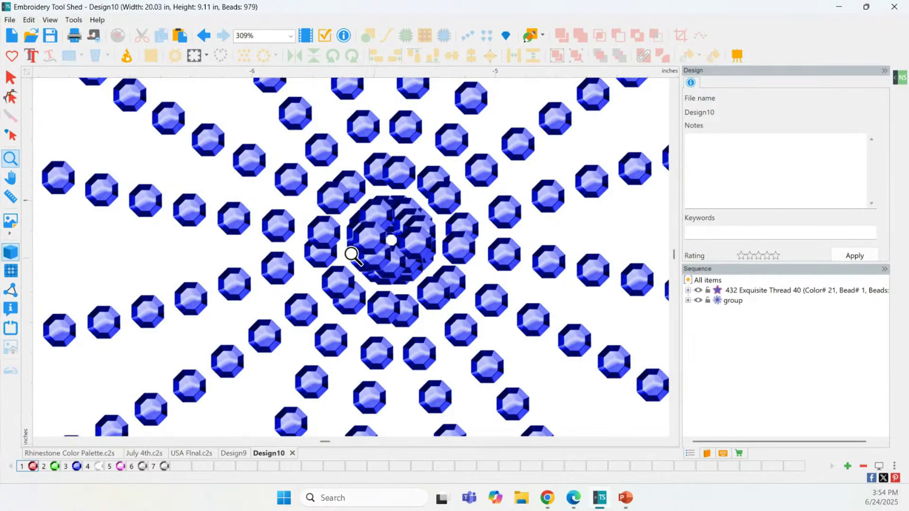
double_click(16, 162)
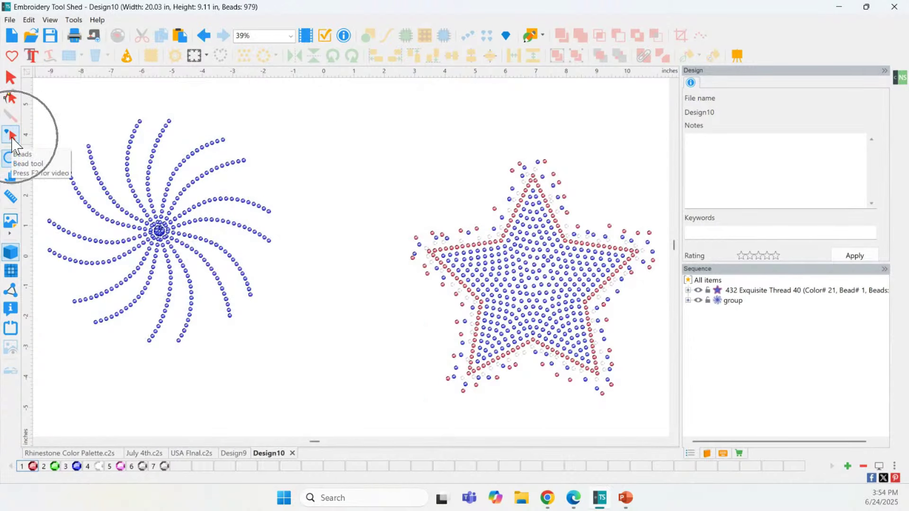
left_click(10, 135)
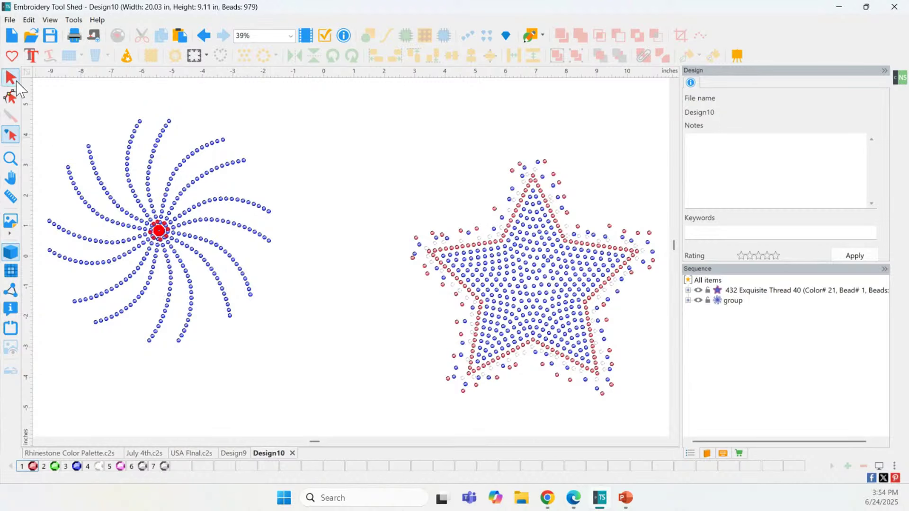
left_click(14, 79)
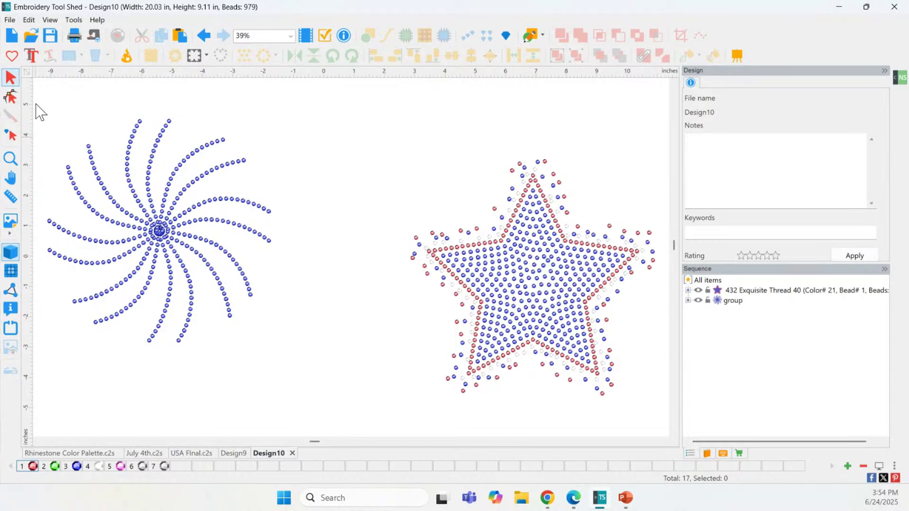
Step: Select the whole burst and remove its overlapping beads with Remove Overlaps
key("minus")
left_click_drag(61, 117, 313, 391)
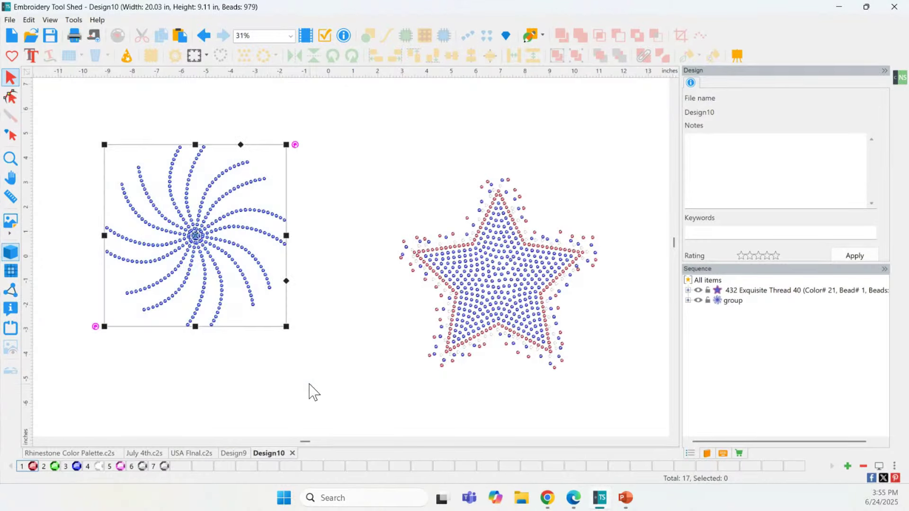
right_click(196, 235)
mouse_move(246, 373)
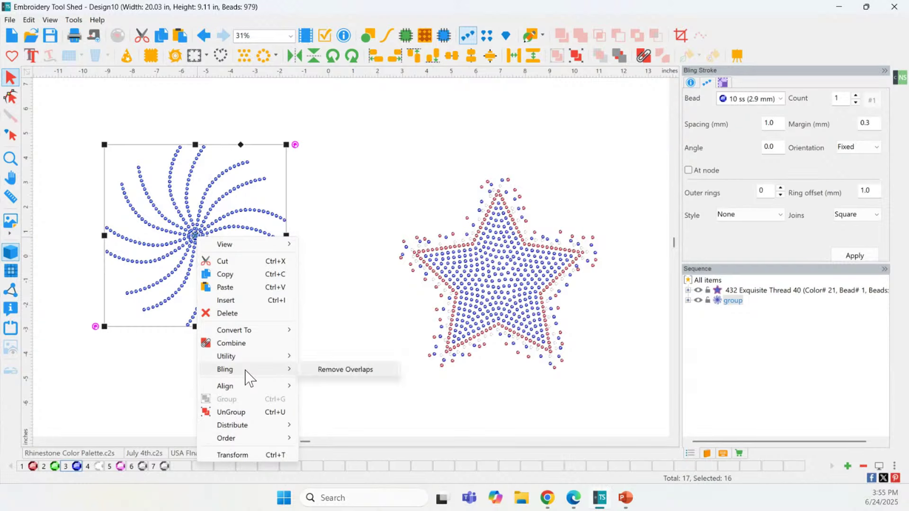
left_click(370, 370)
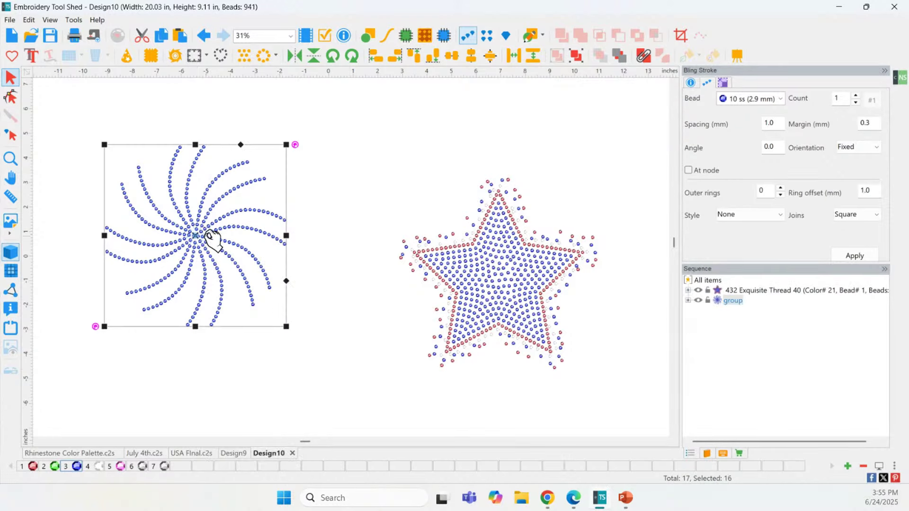
left_click(290, 367)
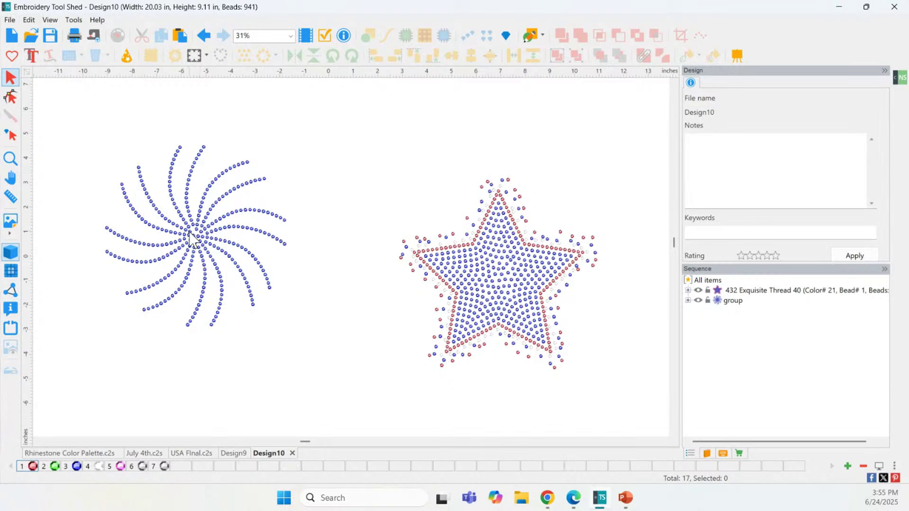
Step: With the Bead tool, shift the bead just above and left of the burst's centre to even out the spacing
left_click(16, 136)
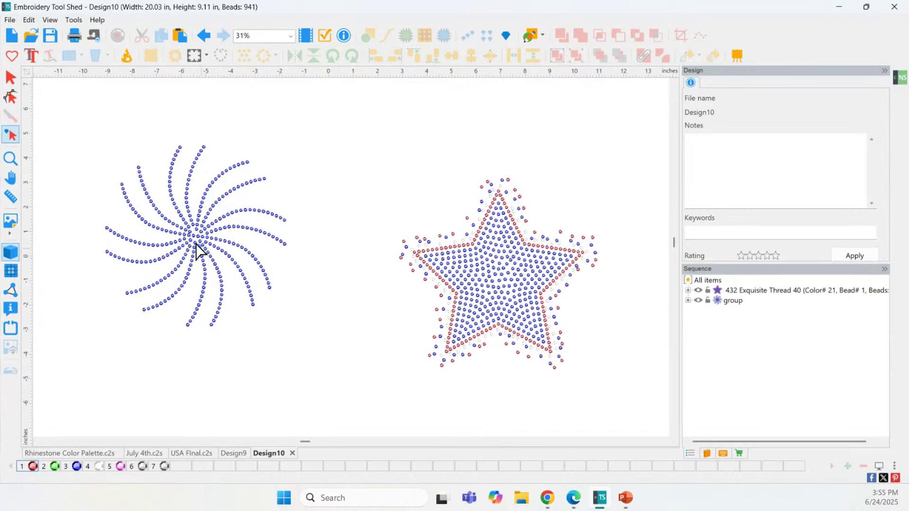
left_click(10, 159)
left_click_drag(155, 210, 217, 265)
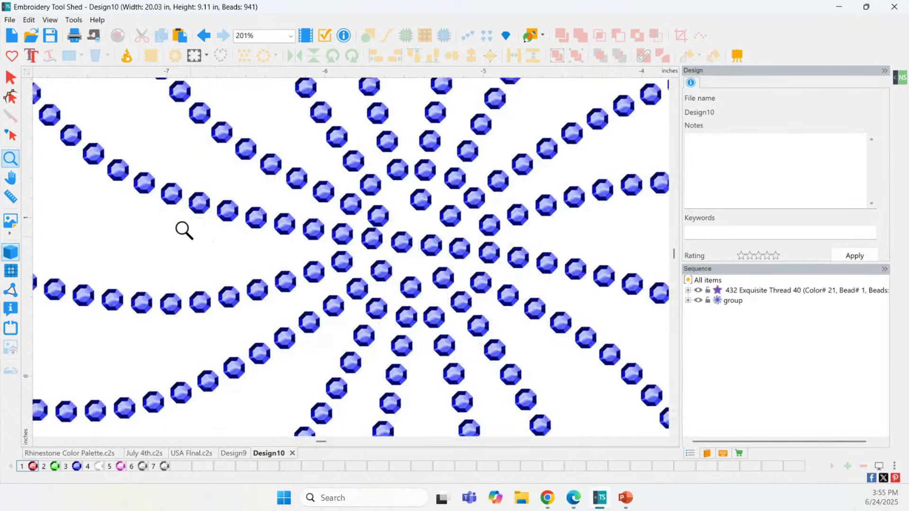
left_click(11, 136)
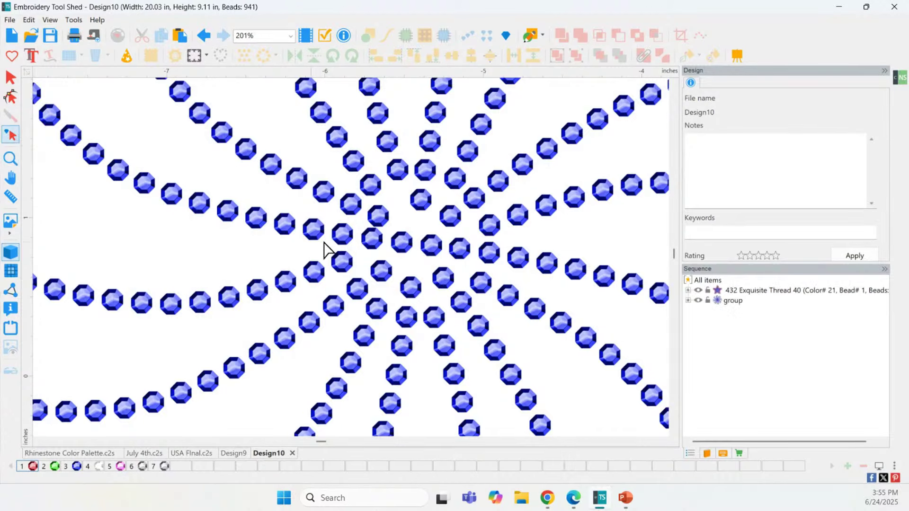
left_click(379, 216)
left_click_drag(380, 224, 392, 218)
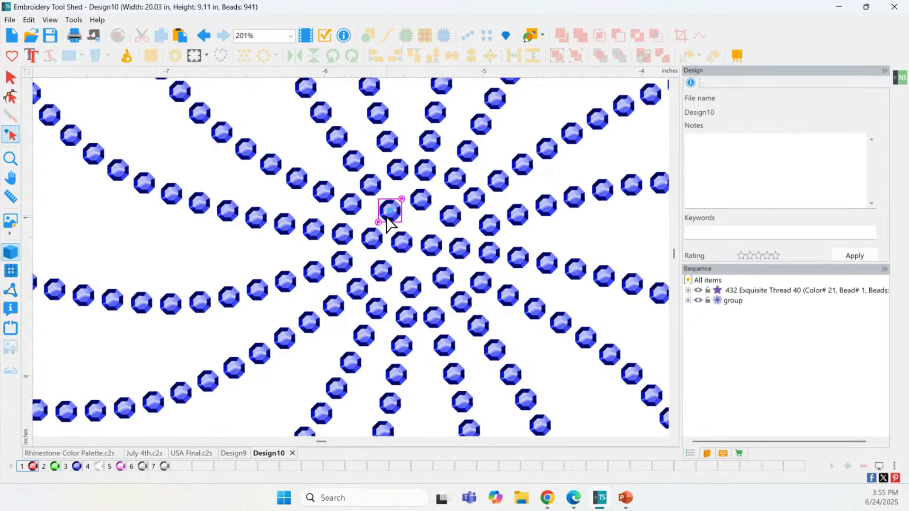
left_click(343, 234)
left_click(371, 239)
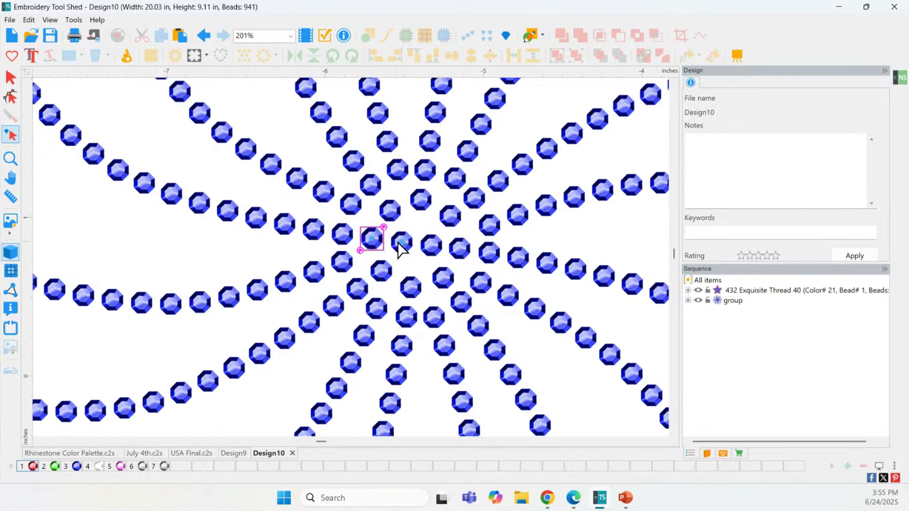
Step: Reposition the two beads in the middle of the burst and delete the upper one
left_click(400, 244)
left_click_drag(401, 243, 423, 262)
left_click(431, 246)
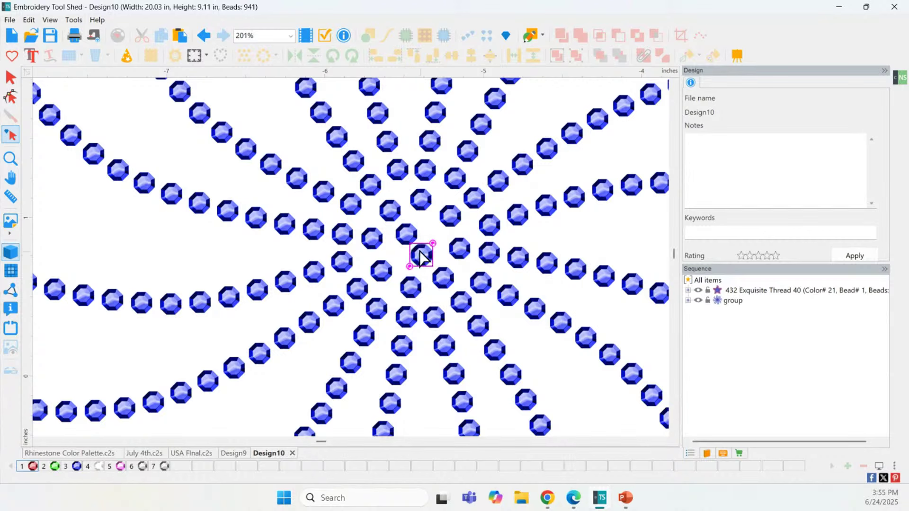
left_click(416, 234)
right_click(408, 236)
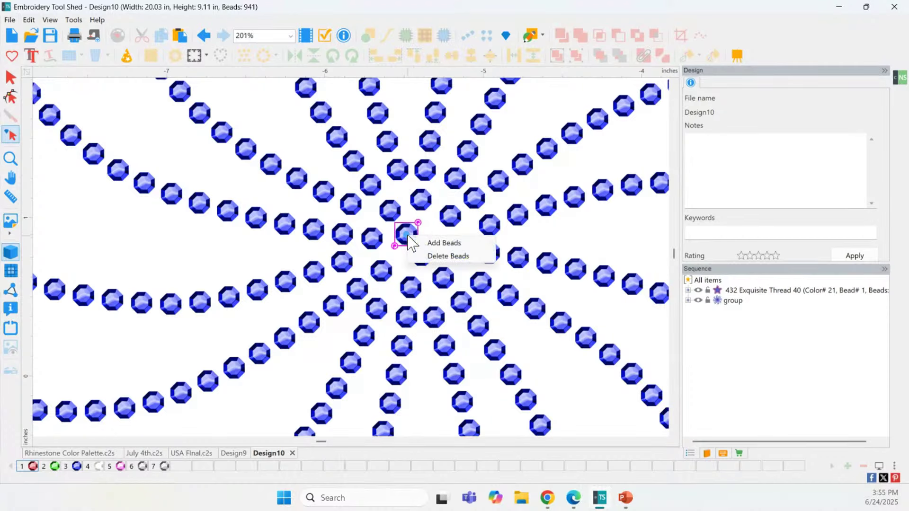
left_click(448, 256)
Step: Move the remaining inner bead into the exact middle of the burst and leave bead editing
left_click(422, 256)
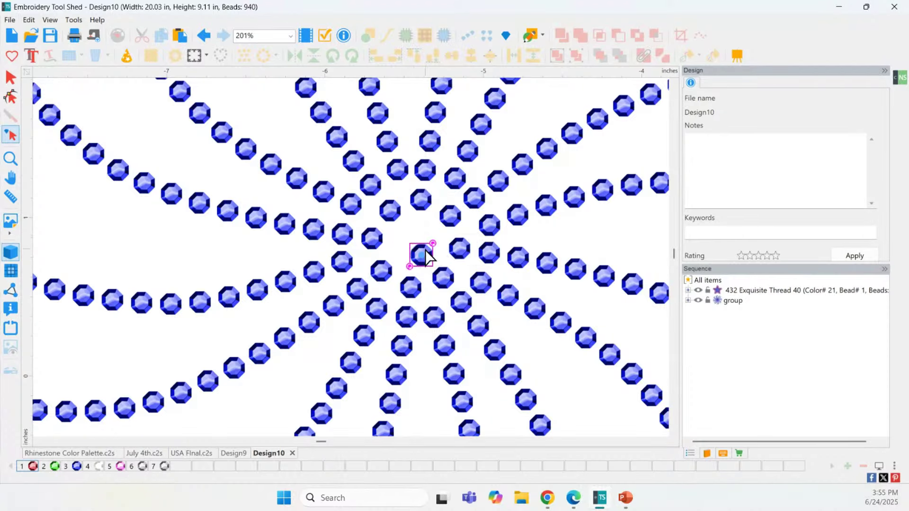
left_click(414, 240)
left_click(415, 240)
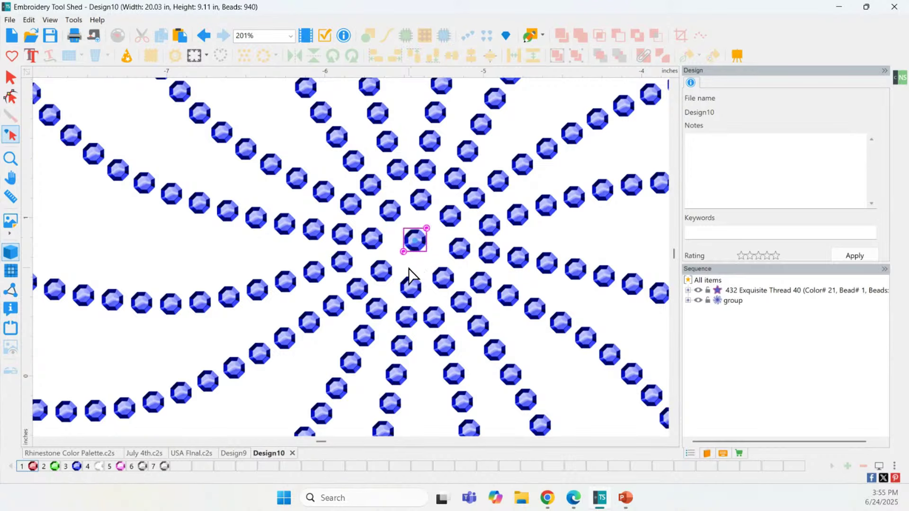
left_click(414, 241)
left_click_drag(411, 243, 413, 249)
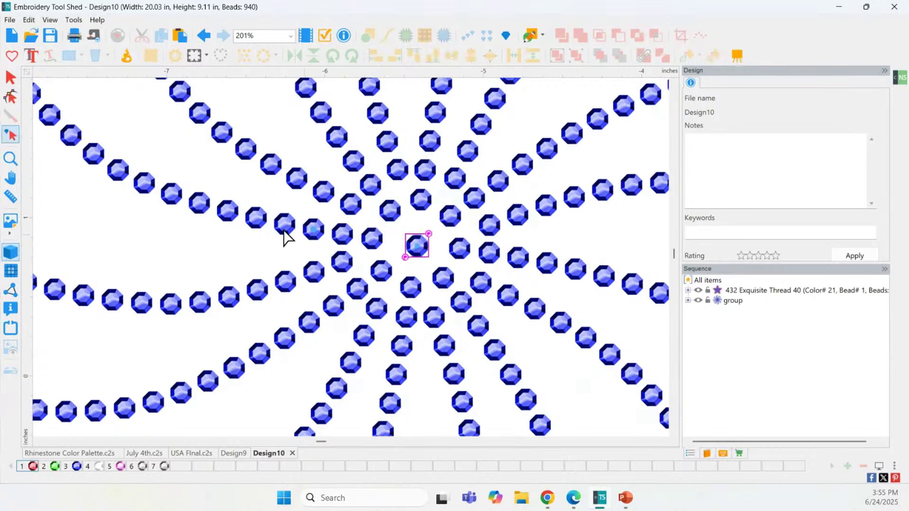
left_click(11, 159)
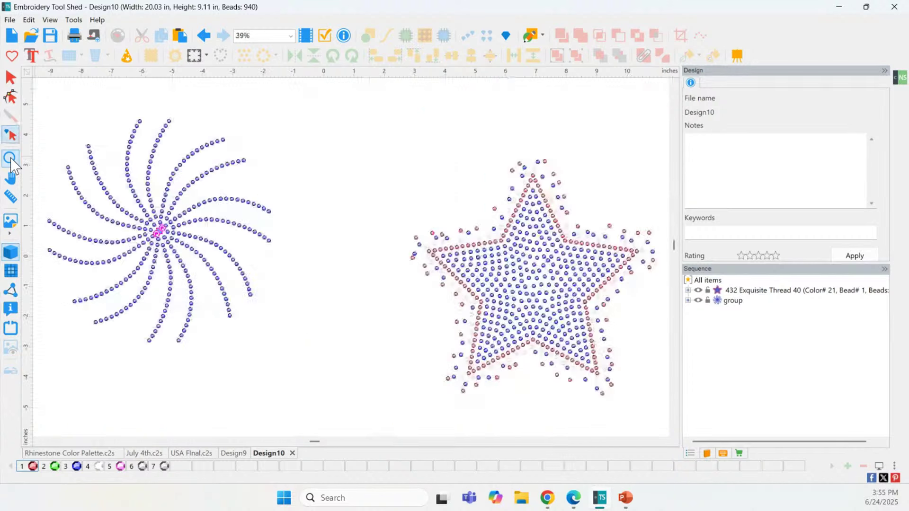
left_click(11, 77)
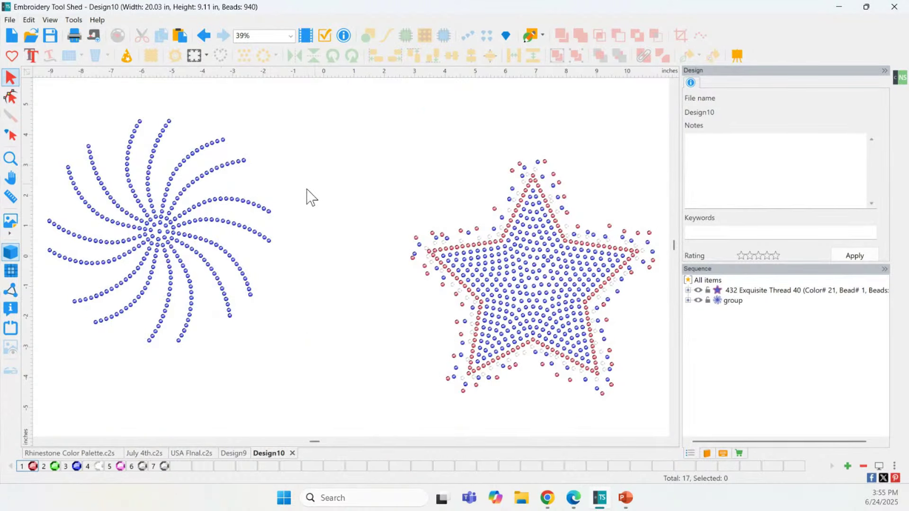
Step: Ungroup the burst and select one of the individual curves extending to its right
left_click(226, 201)
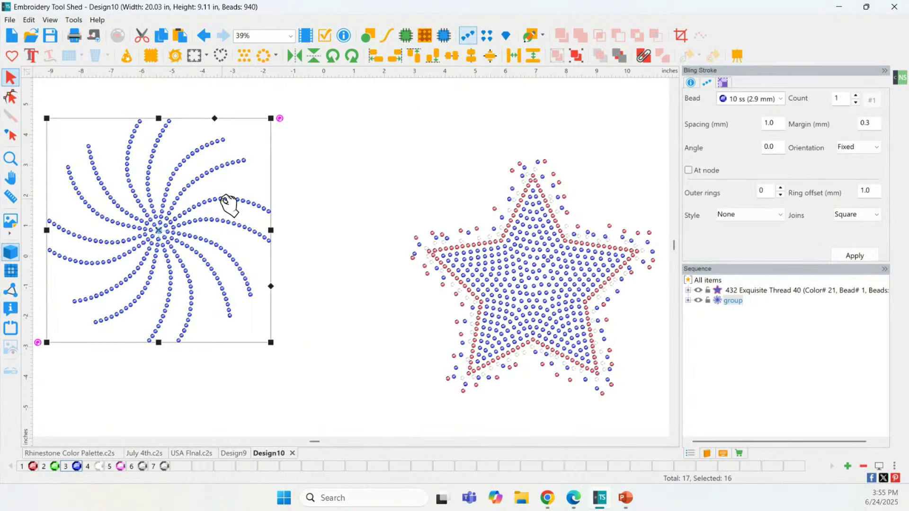
left_click(575, 56)
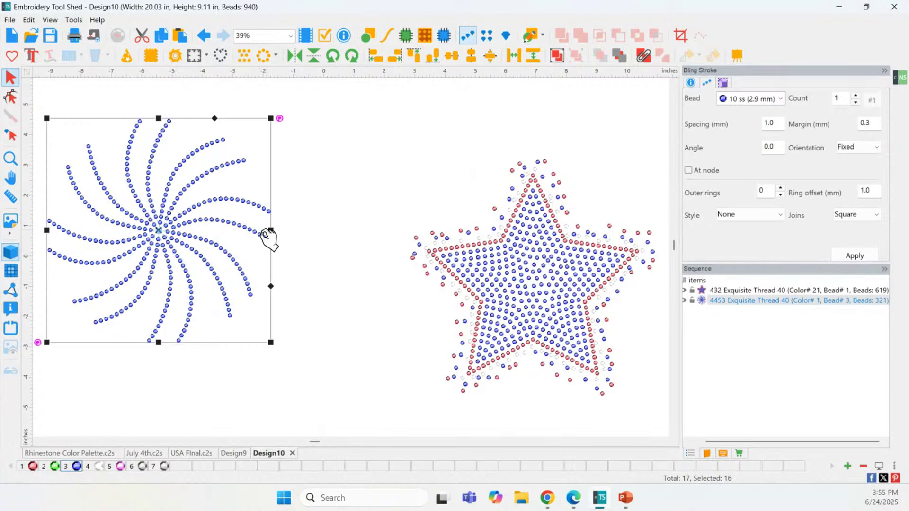
left_click(255, 251)
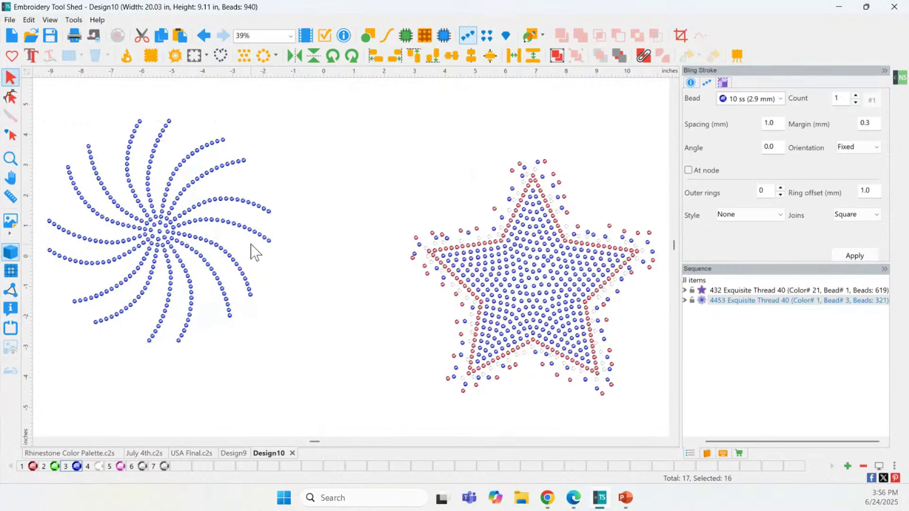
left_click(248, 230)
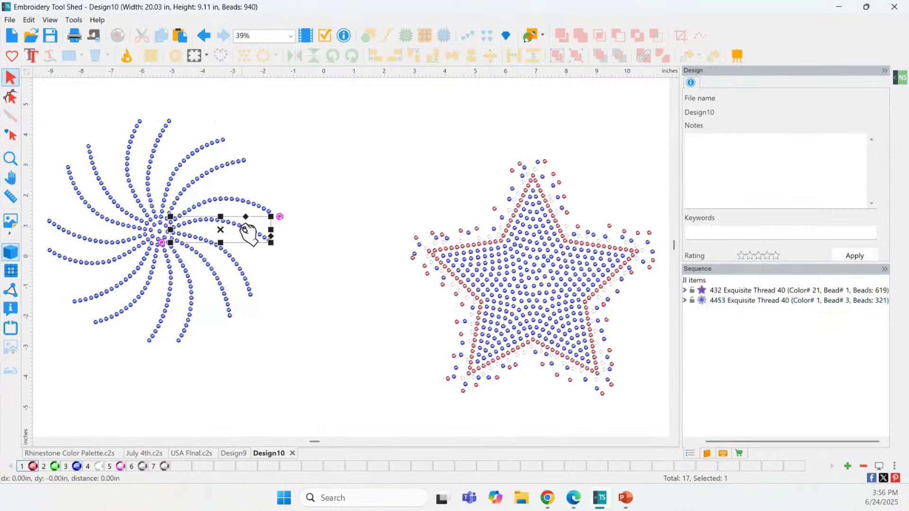
Step: Add four more spaced-out curves around the burst to the selection and recolour all five with the Ruby 10 ss rhinestone
left_click(176, 175, "shift")
left_click(108, 213, "shift")
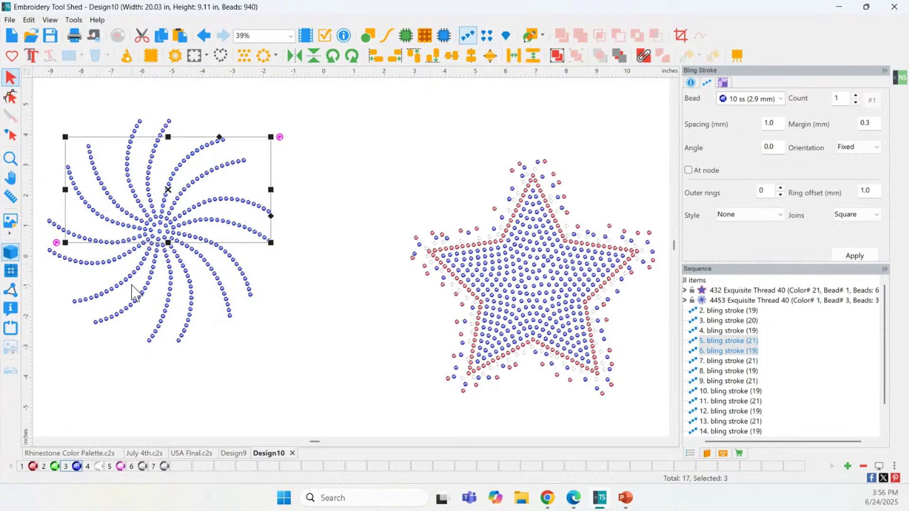
left_click(142, 306, "shift")
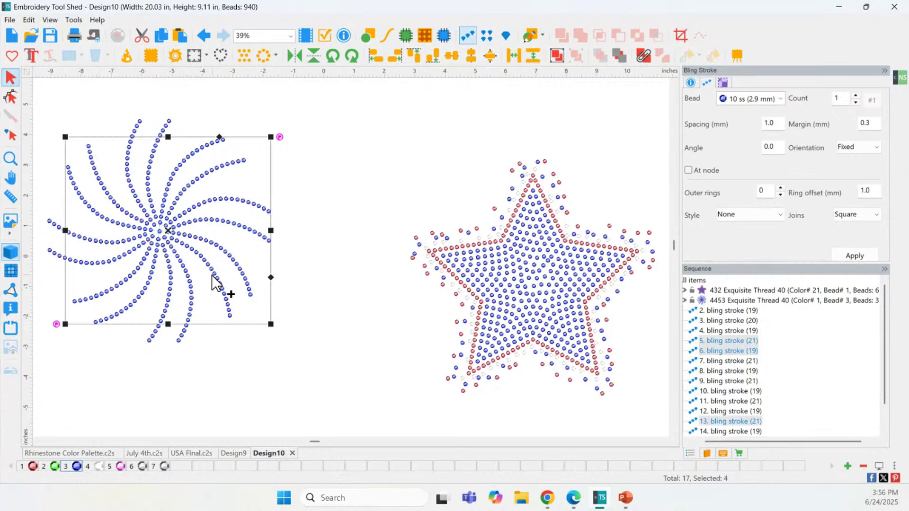
left_click(191, 283, "shift")
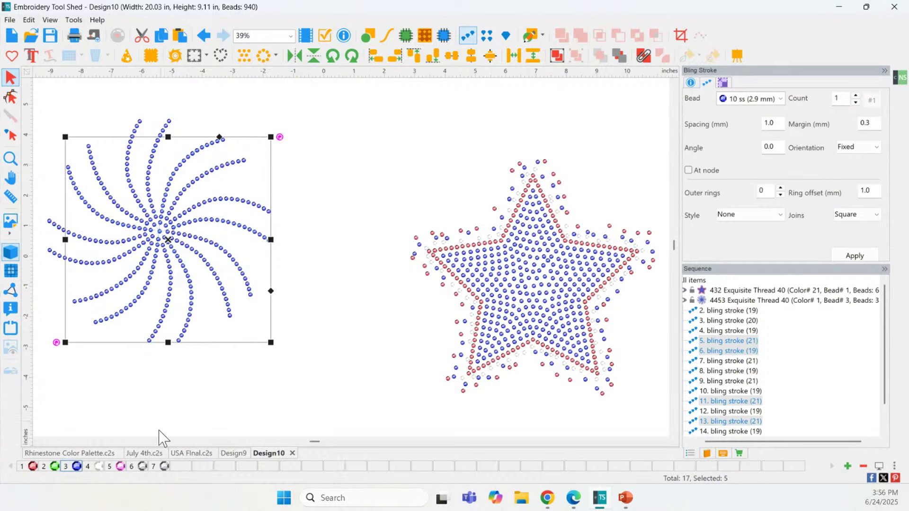
left_click(31, 468)
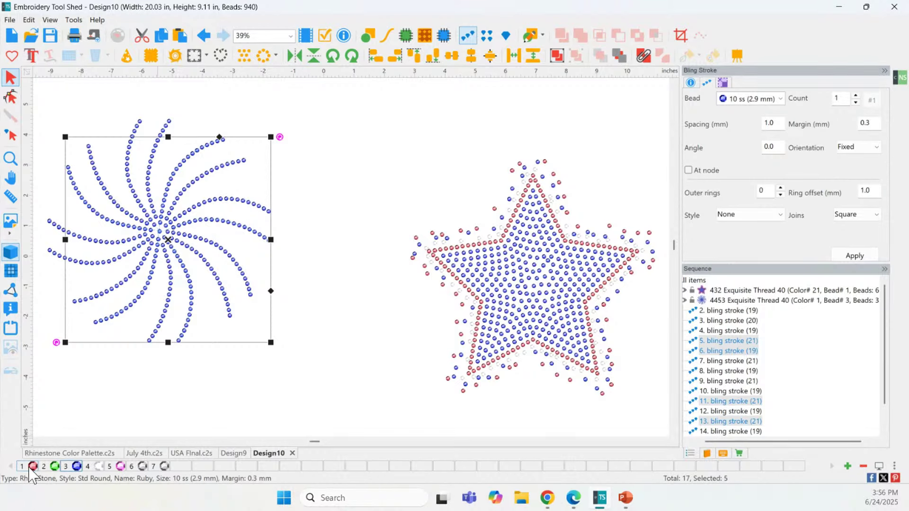
left_click(31, 468)
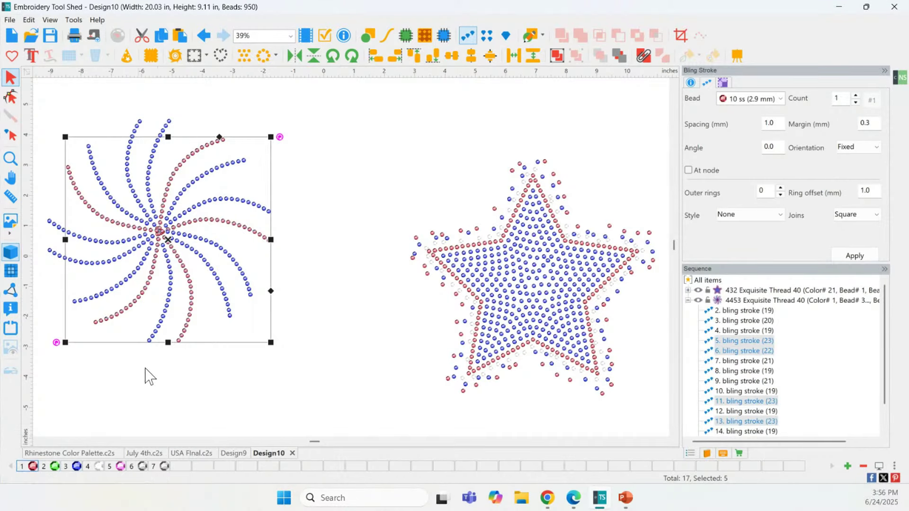
left_click(292, 284)
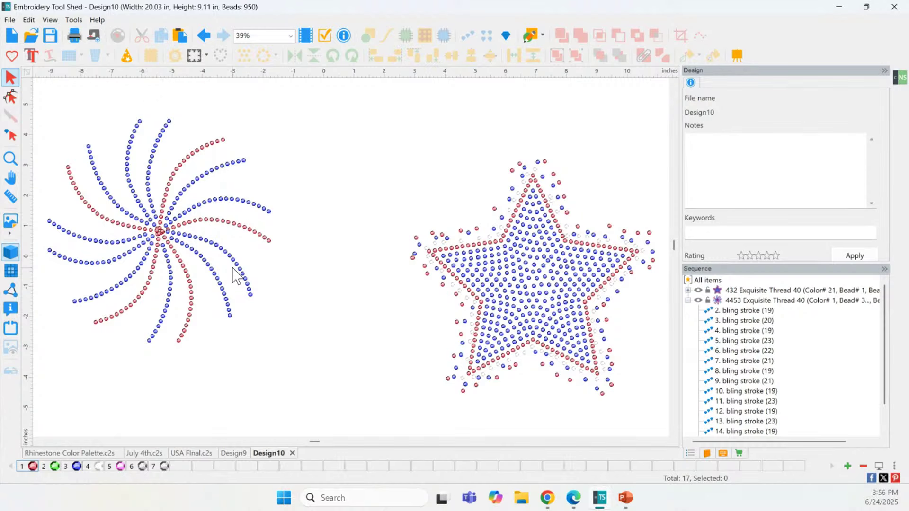
Step: Recolour four of the burst's remaining blue curves, at lower right, upper right, top and lower left, with the Clear 10 ss rhinestone
left_click(233, 269)
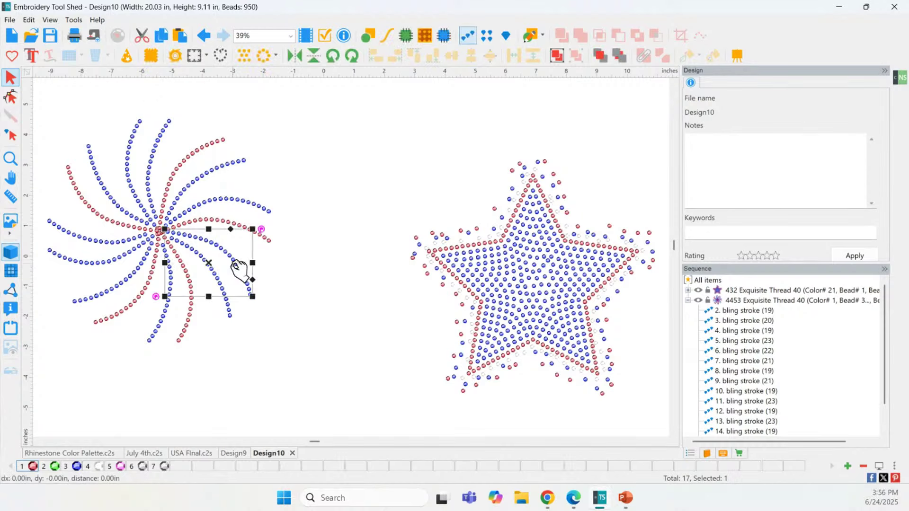
left_click(212, 173, "shift")
left_click(126, 176, "shift")
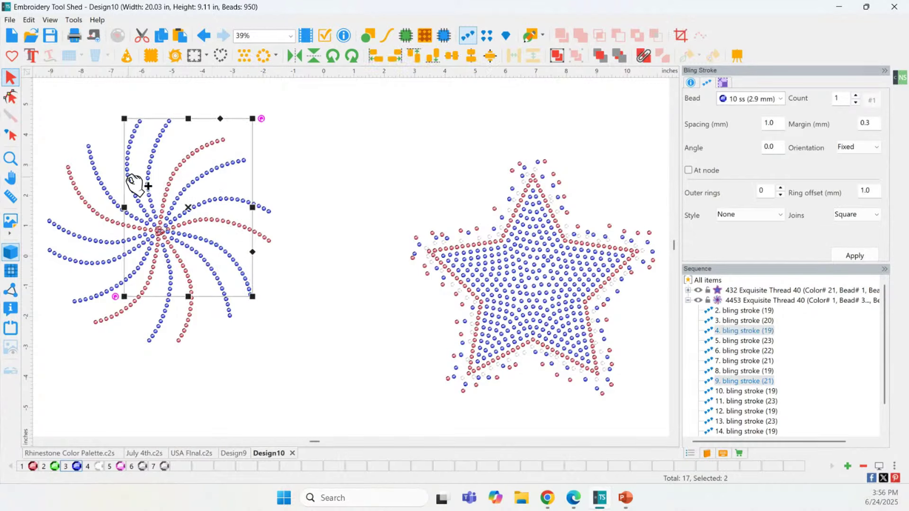
left_click(127, 291, "shift")
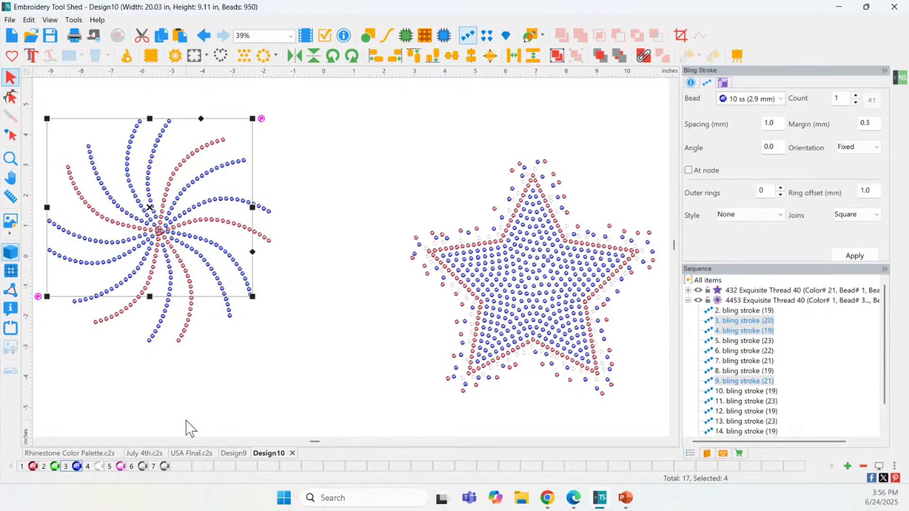
left_click(98, 465)
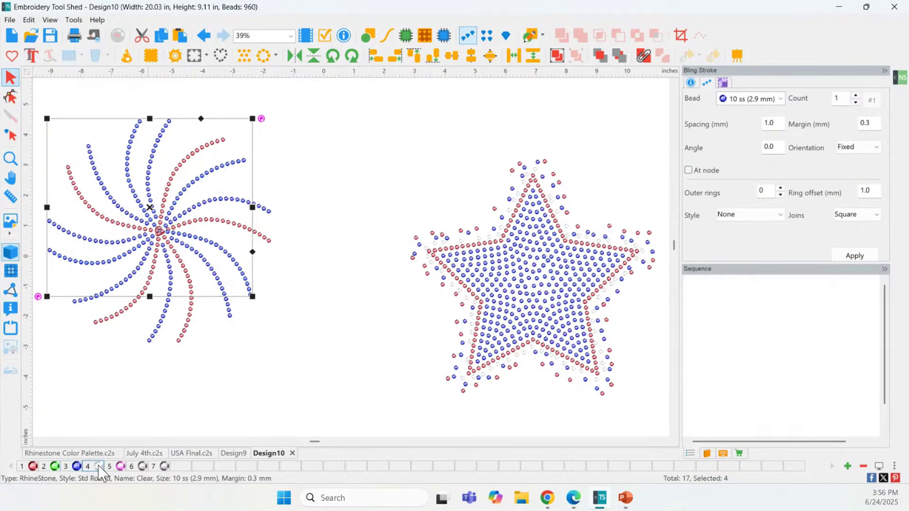
left_click(303, 359)
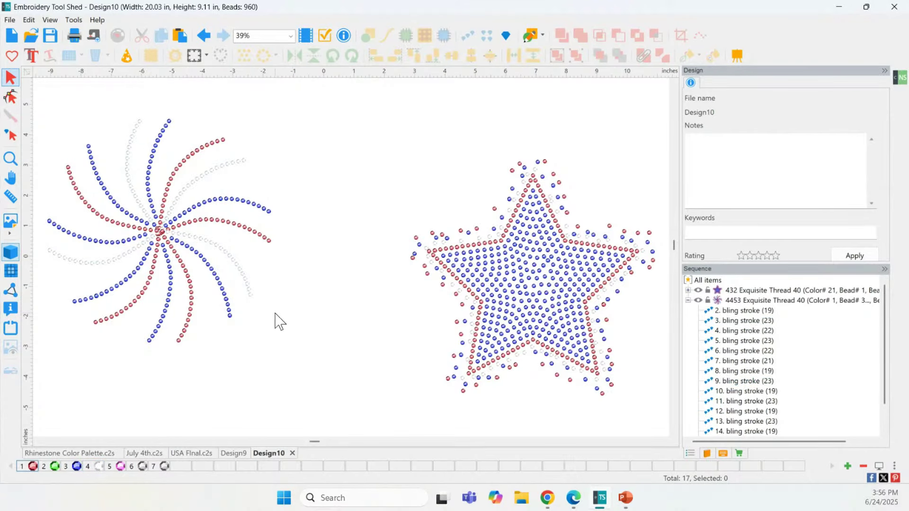
Step: Shrink the whole burst proportionally to a little over half its size and move it closer to the star
scroll(275, 314, "down", 1)
mouse_move(71, 113)
left_mouse_down()
mouse_move(318, 373)
mouse_move(300, 340)
left_mouse_up()
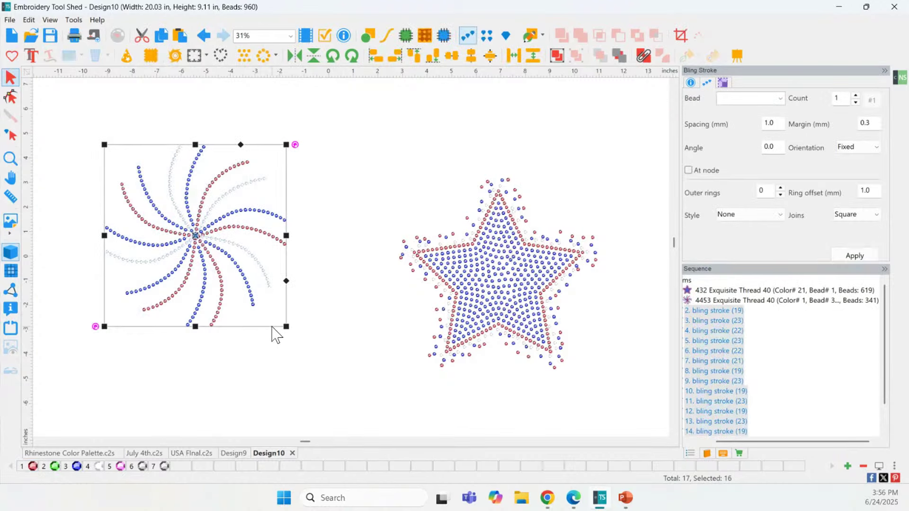
left_click_drag(283, 325, 213, 248)
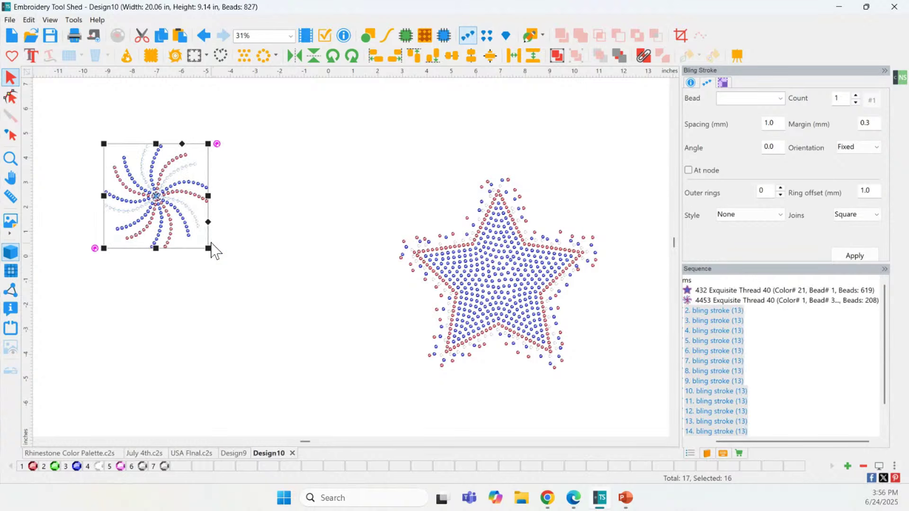
left_click_drag(175, 198, 274, 302)
left_click(347, 332)
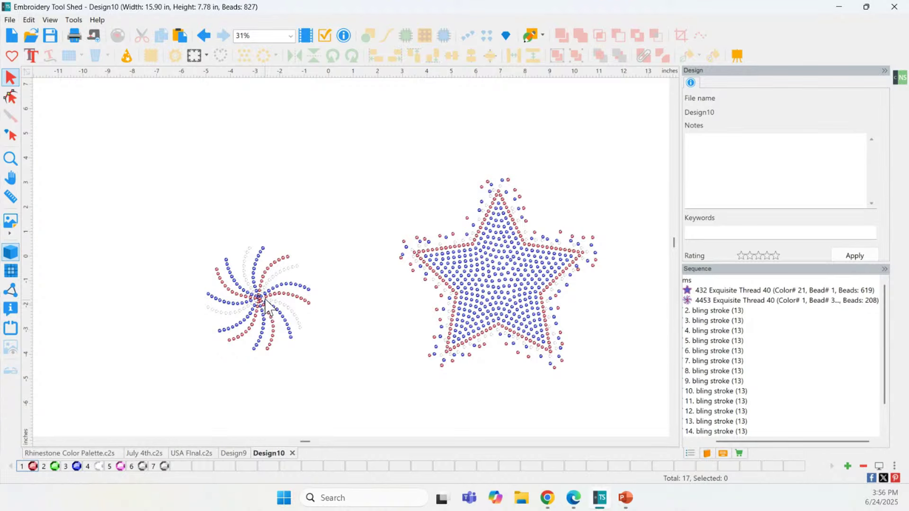
Step: Check the reduced burst for overlapping beads with the Bead tool and remove the overlaps from all its curves
mouse_move(190, 226)
left_mouse_down()
mouse_move(340, 382)
mouse_move(332, 385)
left_mouse_up()
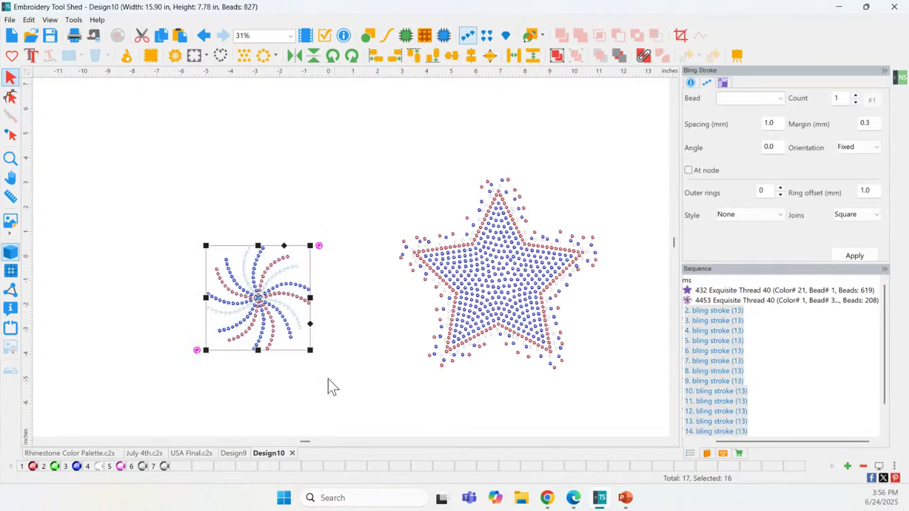
left_click(12, 135)
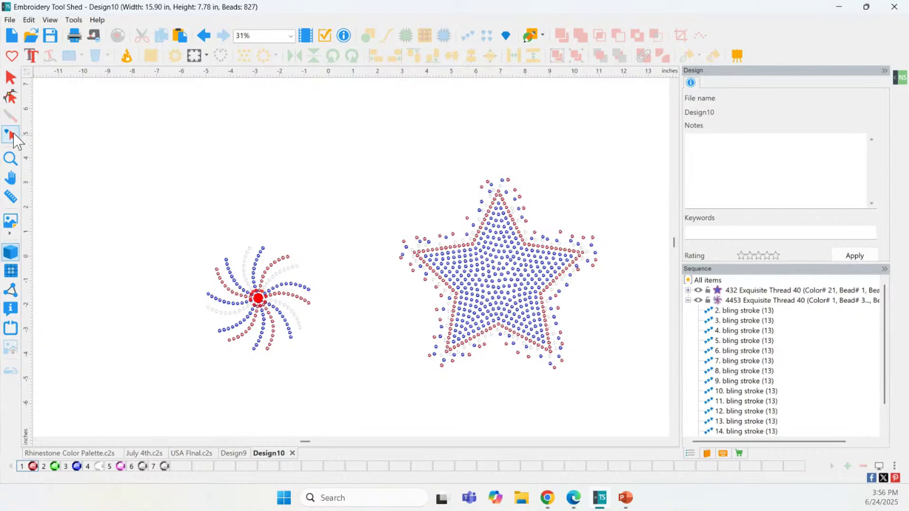
left_click(10, 78)
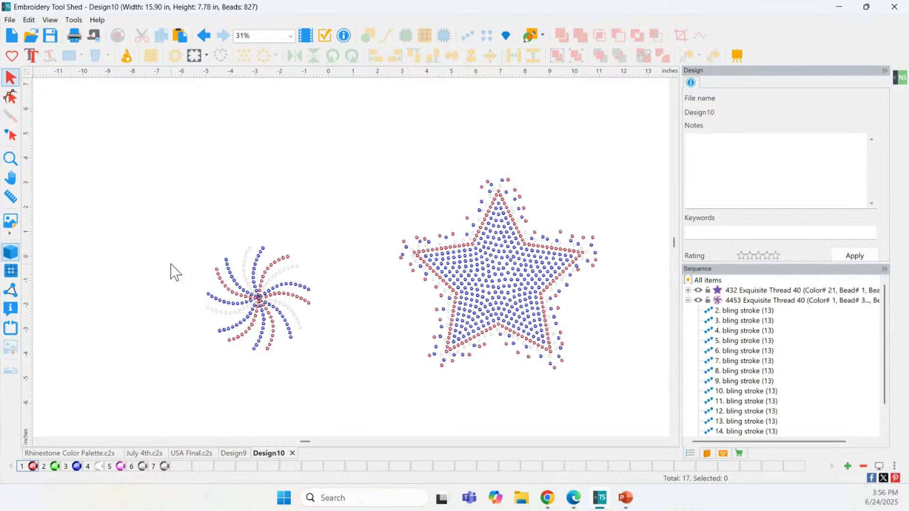
mouse_move(167, 224)
left_mouse_down()
mouse_move(250, 284)
mouse_move(322, 376)
left_mouse_up()
right_click(260, 297)
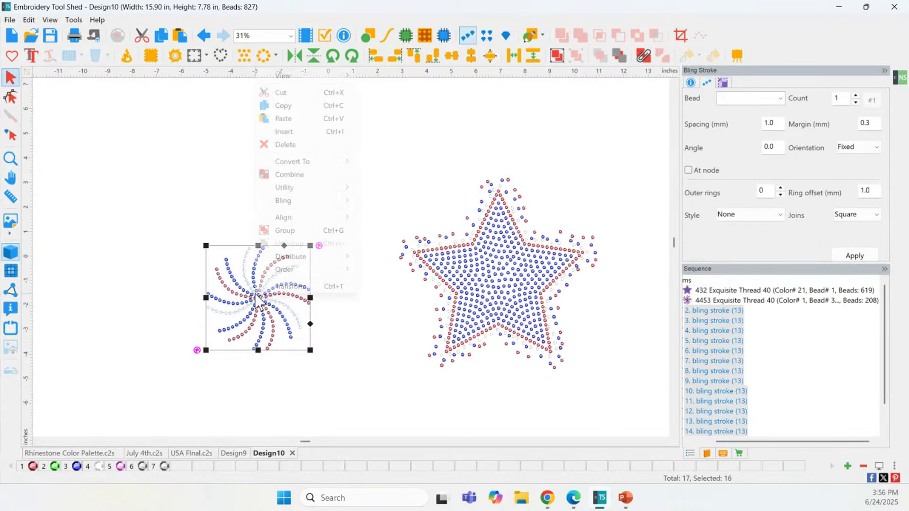
mouse_move(318, 210)
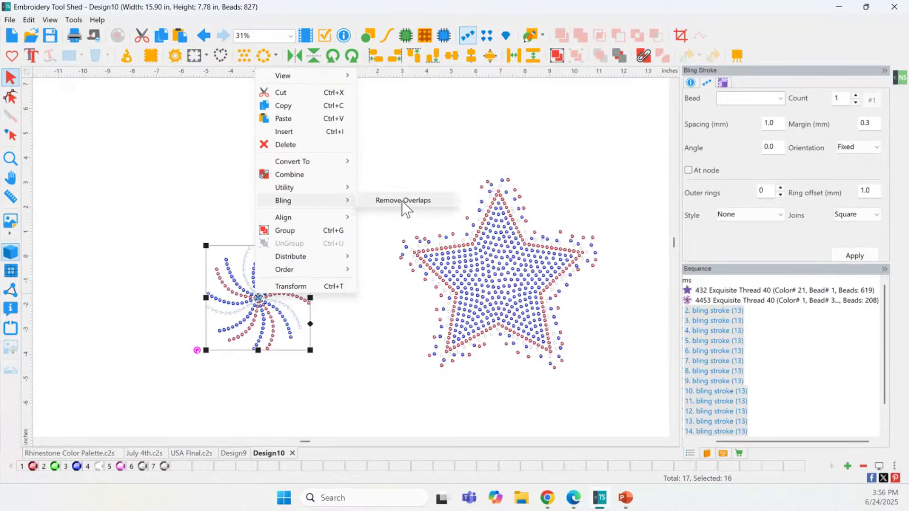
left_click(405, 202)
left_click(342, 377)
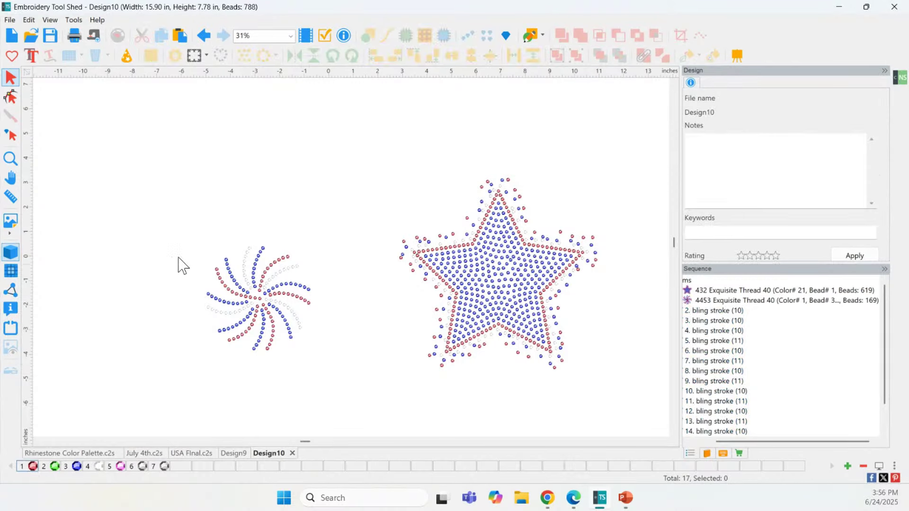
Step: Shrink the star to about 4.9 inches and place it directly beside the burst
left_click_drag(374, 148, 510, 288)
left_click_drag(463, 229, 428, 295)
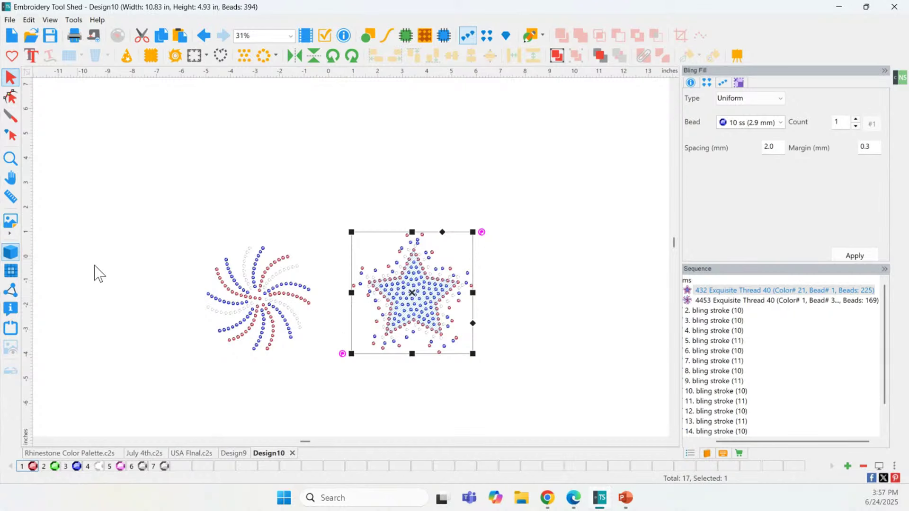
Step: Place a text object in the empty area above the burst and star and replace its wording with USA
left_click(673, 83)
left_click(674, 83)
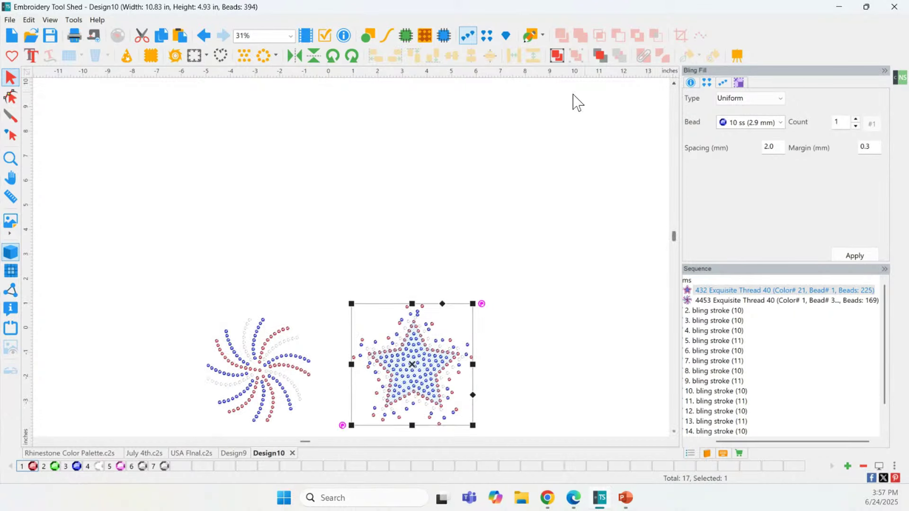
left_click(32, 56)
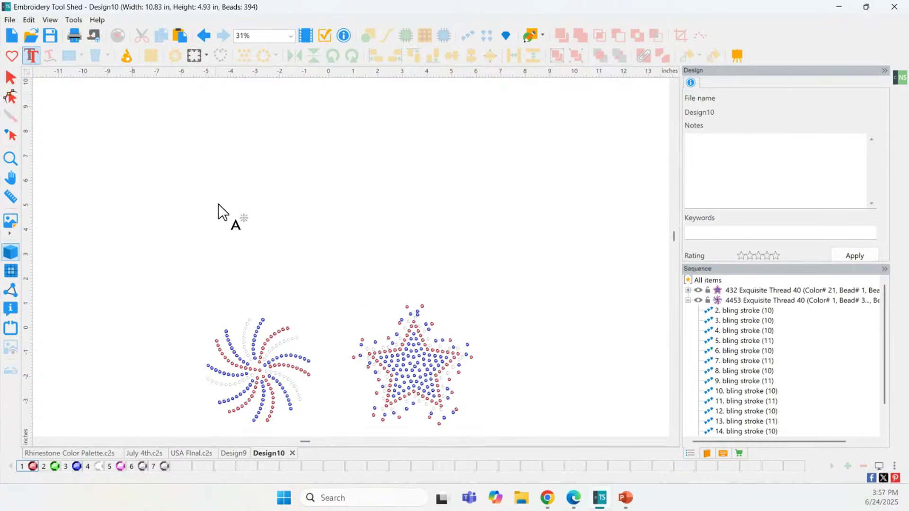
left_click(257, 199)
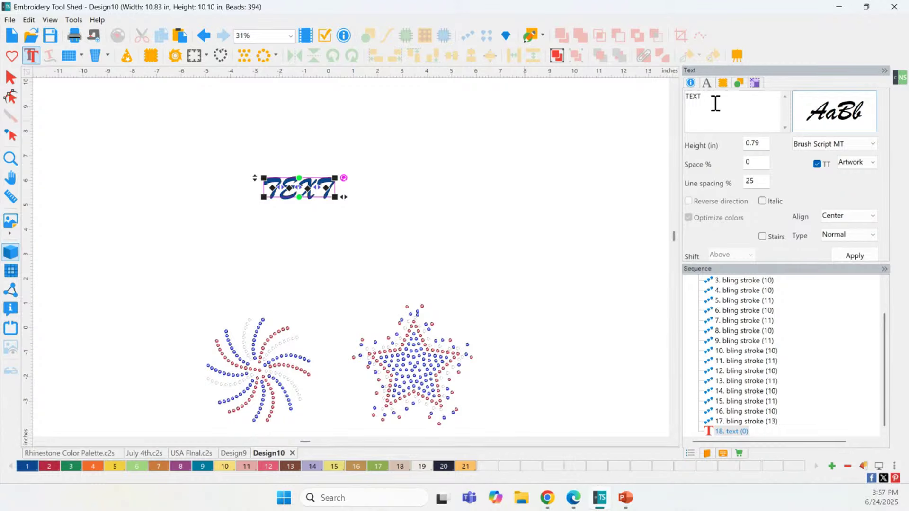
left_click_drag(715, 98, 663, 105)
type("USA")
Step: Apply the Cooper Black font to the USA text
left_click(825, 143)
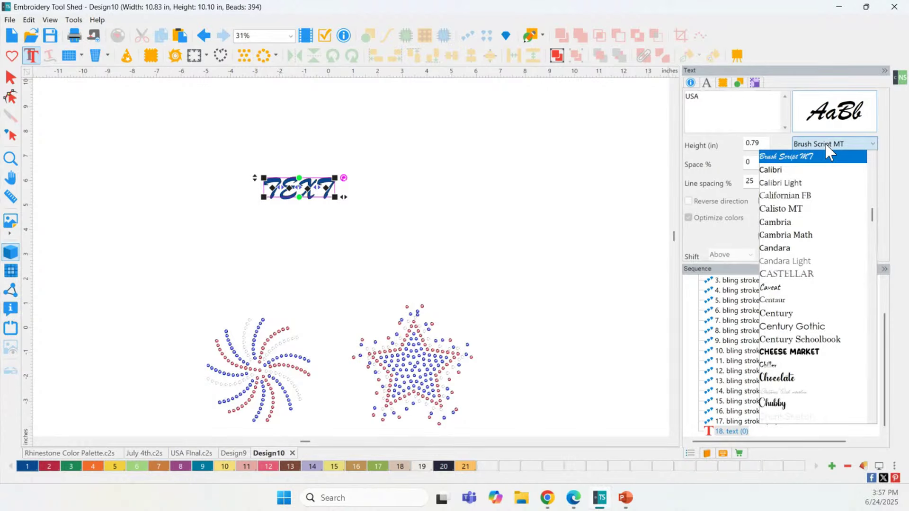
scroll(811, 264, "down", 8)
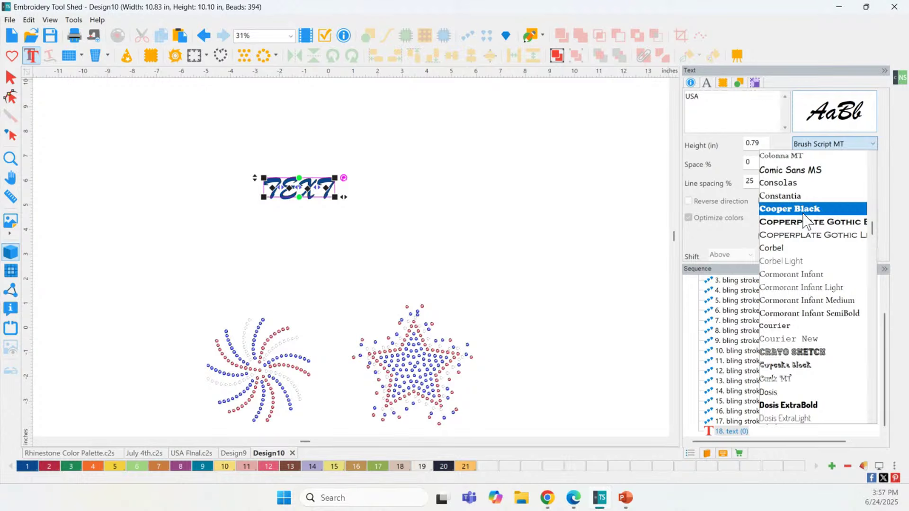
left_click(803, 221)
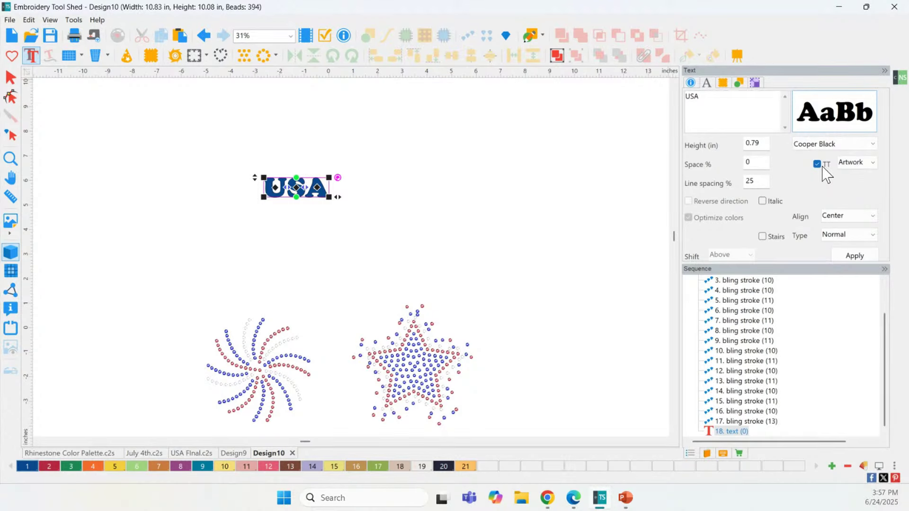
left_click(845, 144)
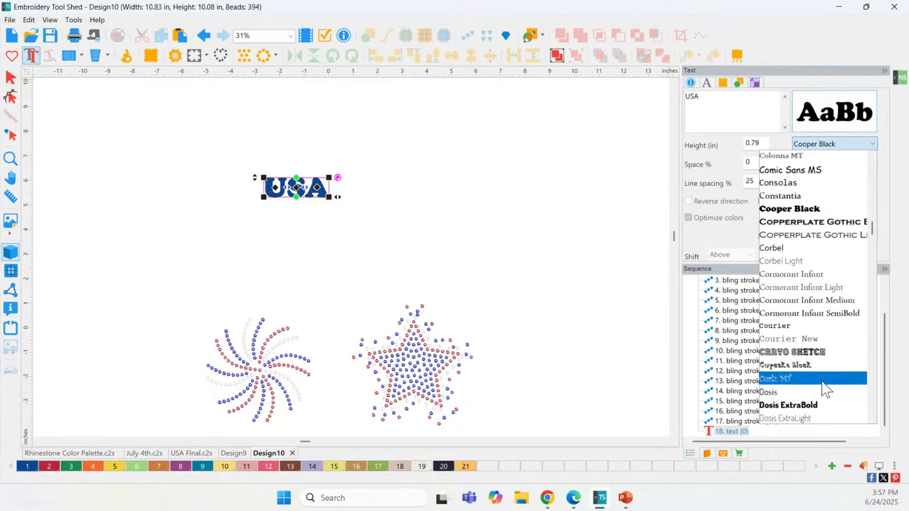
left_click(789, 208)
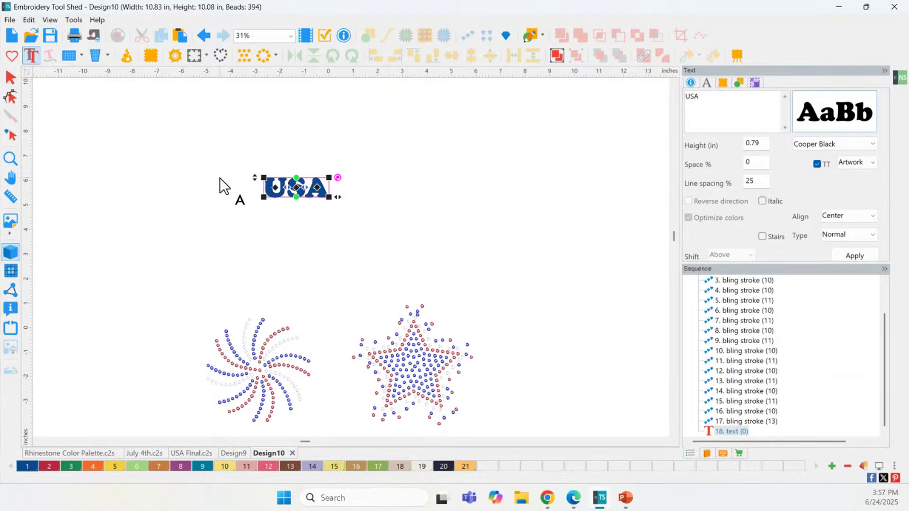
Step: Inspect the USA lettering up close and check its width and height in the transform properties
left_click(11, 158)
left_click_drag(213, 140, 402, 247)
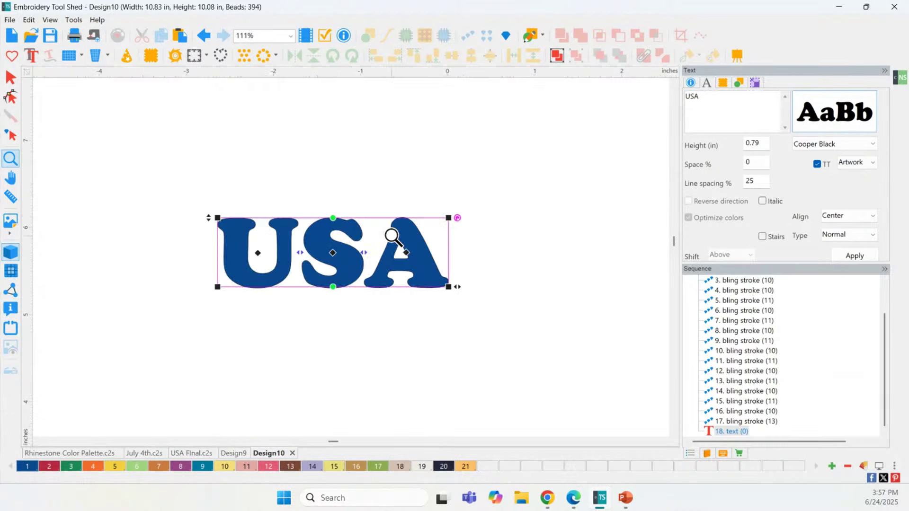
left_click(10, 77)
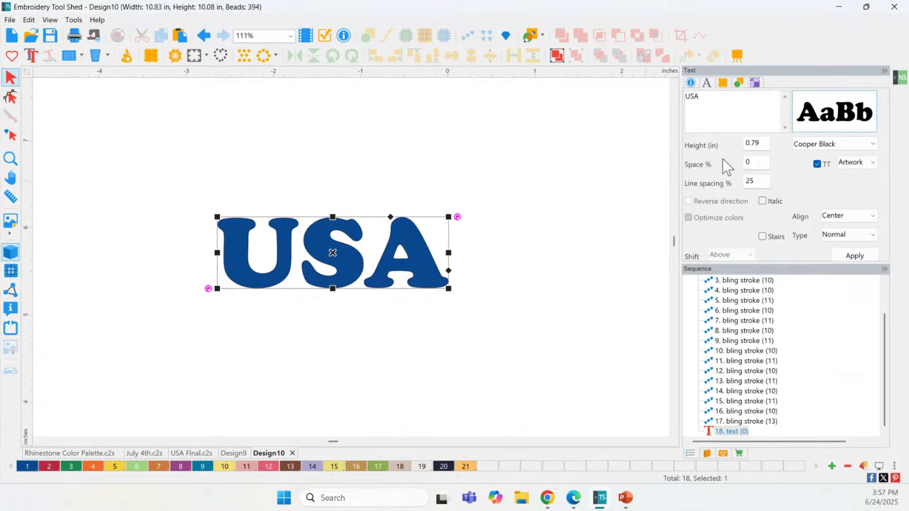
left_click(755, 82)
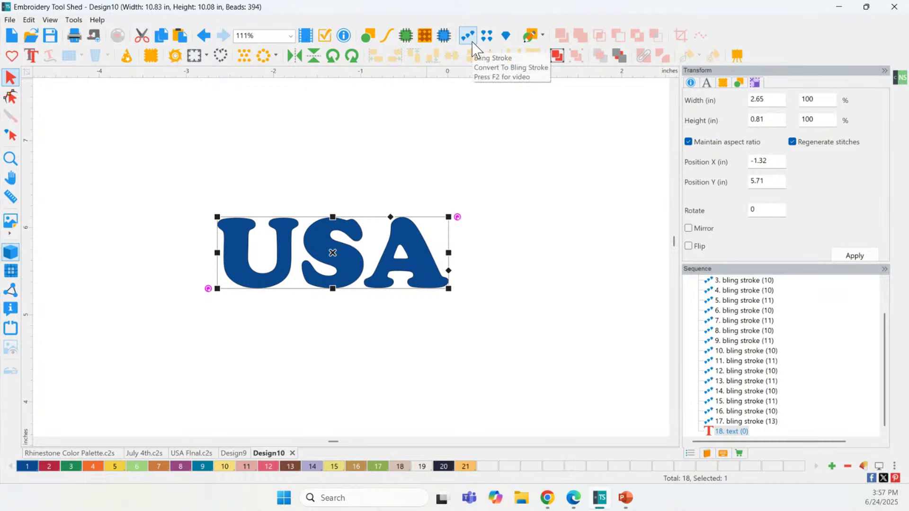
Step: Try converting the USA text to a bling fill at its present size, then undo the conversion
left_click(487, 47)
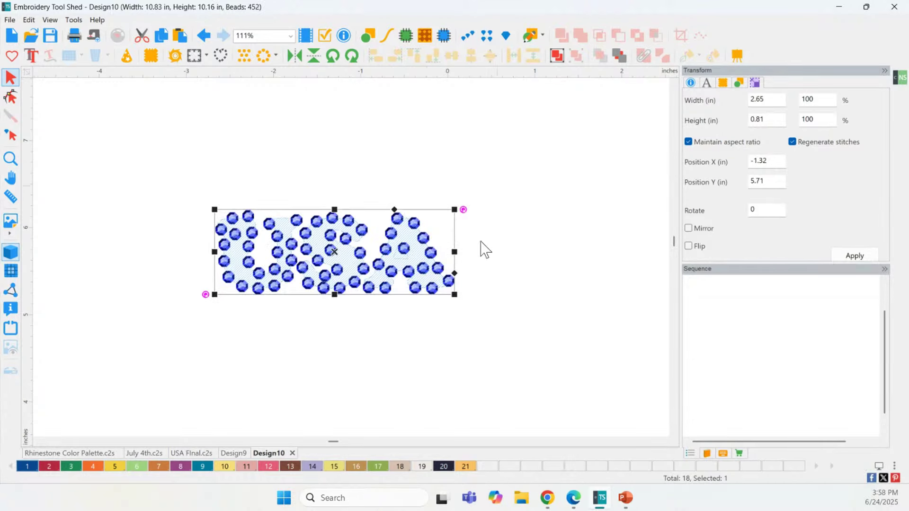
left_click(344, 306)
scroll(344, 307, "down", 2)
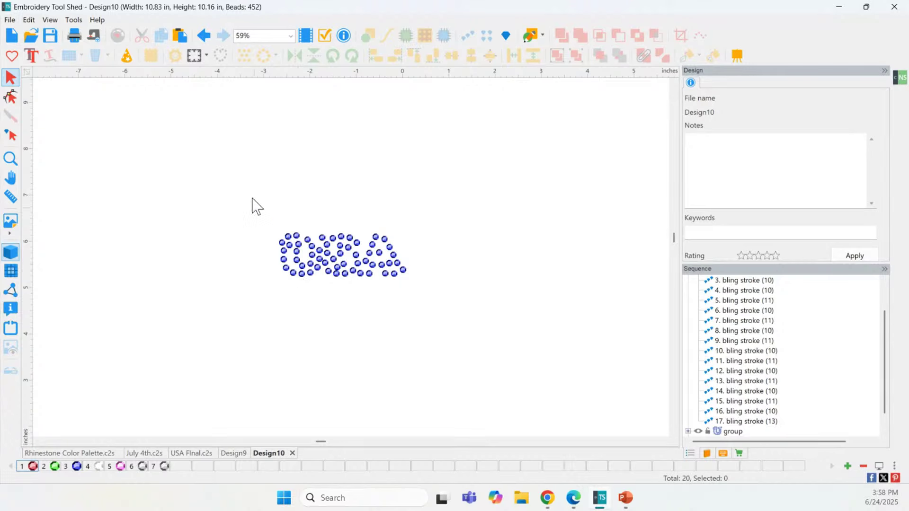
left_click(204, 35)
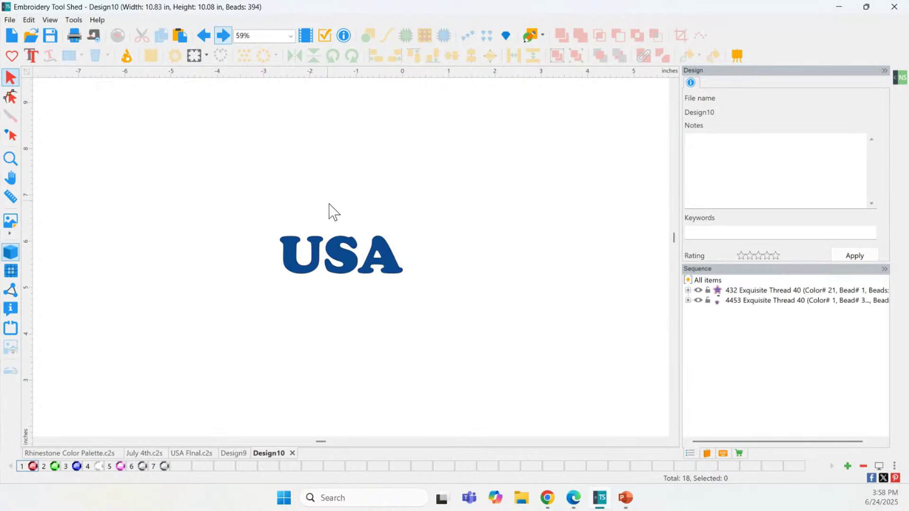
Step: Enlarge the USA lettering to about 11.3 in wide and 3.5 in tall and place it just above the burst and star
left_click(339, 257)
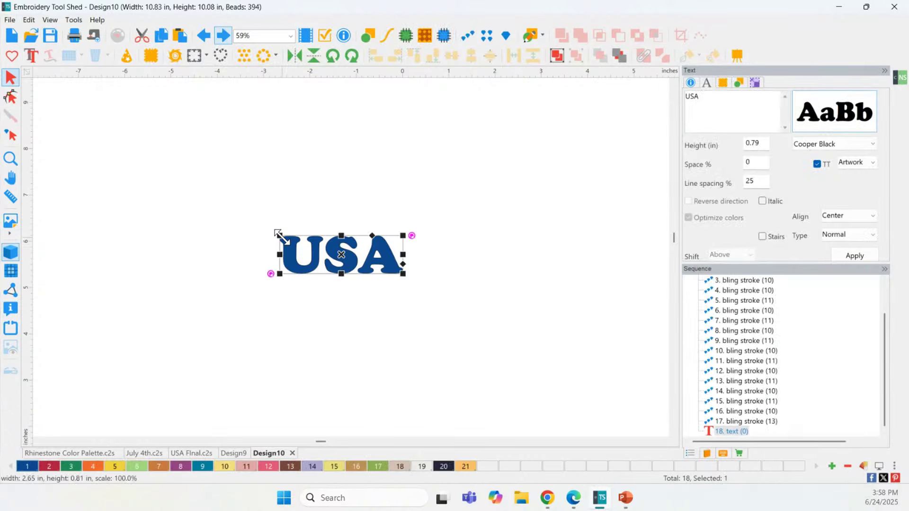
left_click_drag(278, 235, 67, 191)
left_click(16, 161)
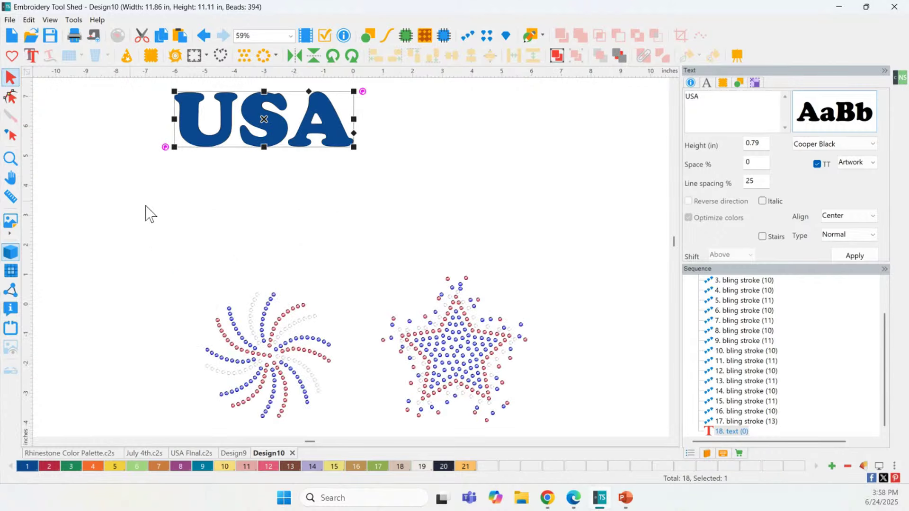
left_click_drag(274, 142, 325, 254)
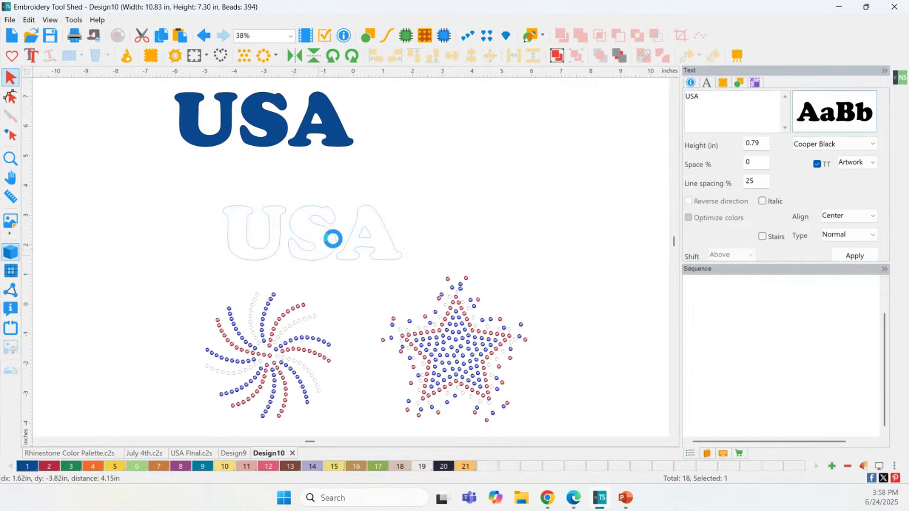
left_click_drag(398, 207, 553, 158)
left_click_drag(220, 157, 155, 137)
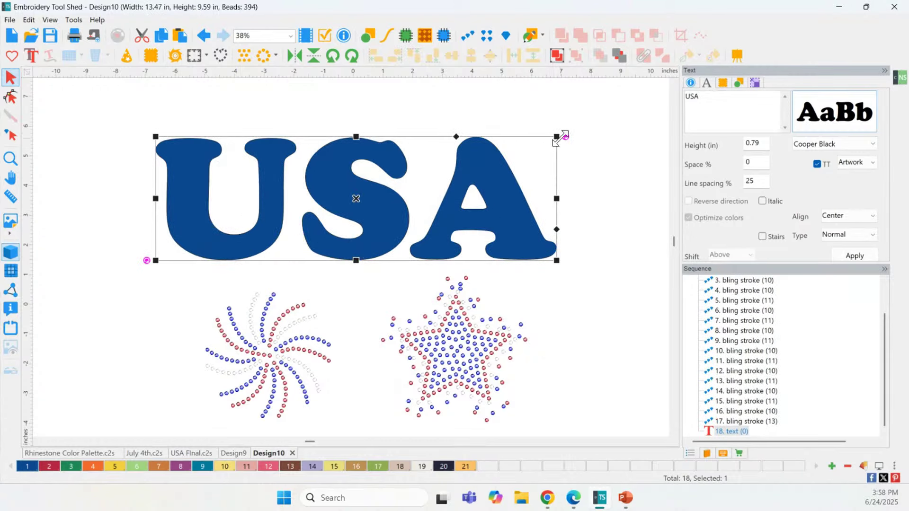
left_click_drag(560, 137, 493, 154)
left_click_drag(349, 229, 381, 232)
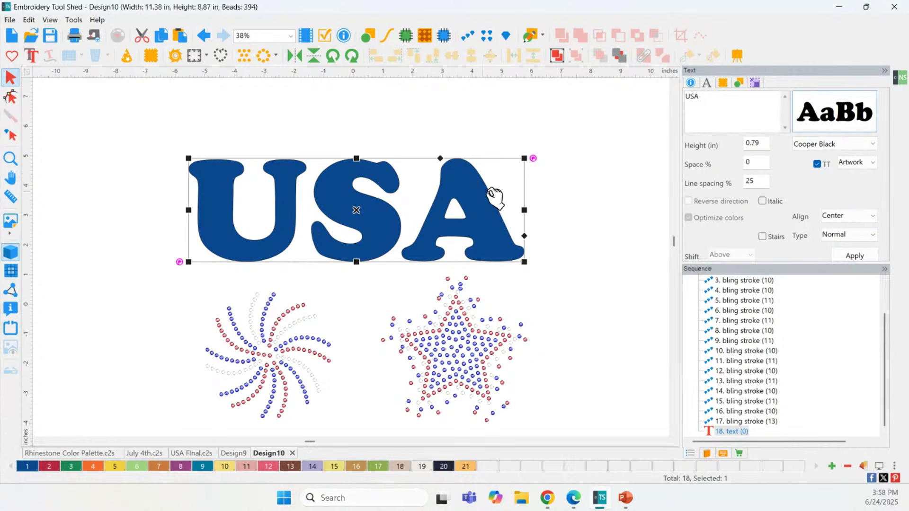
Step: Set the USA lettering's width to 9 in, stop maintaining its aspect ratio, and set its height to 4 in
left_click(754, 83)
left_click_drag(739, 104, 729, 113)
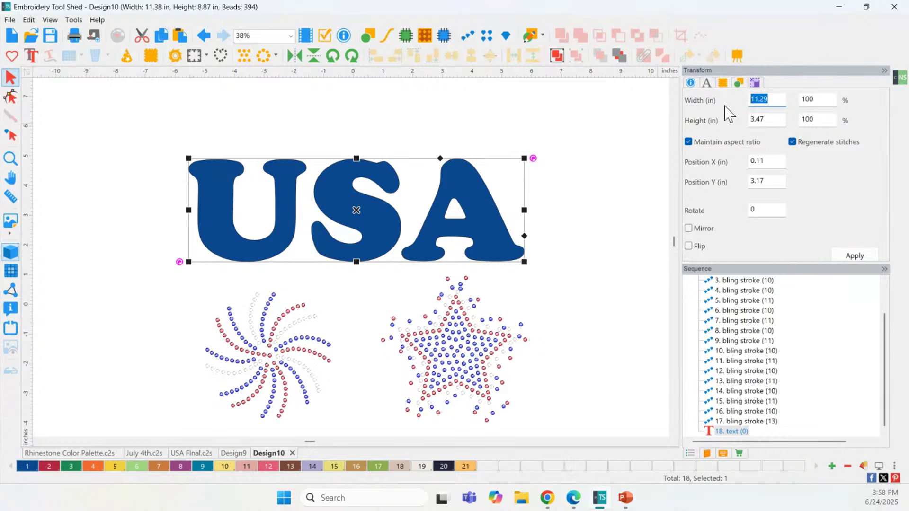
type("9")
left_click(845, 251)
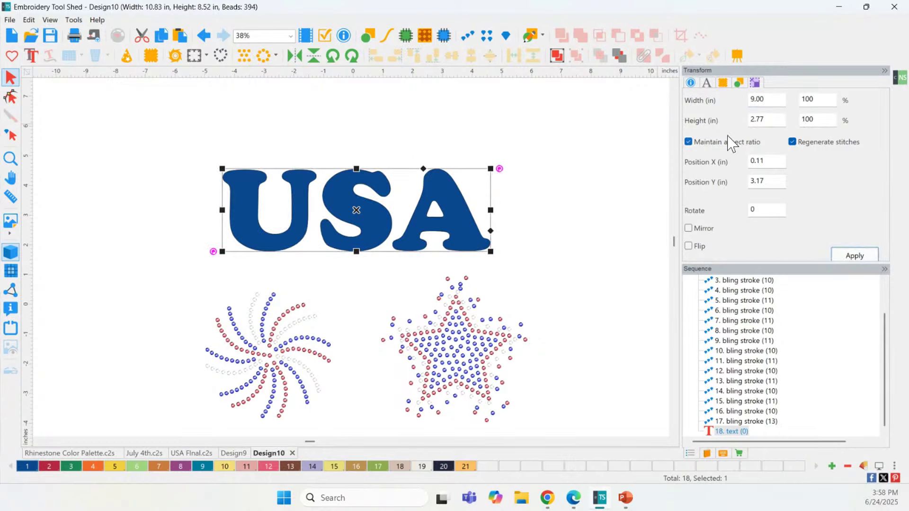
left_click(688, 142)
double_click(774, 119)
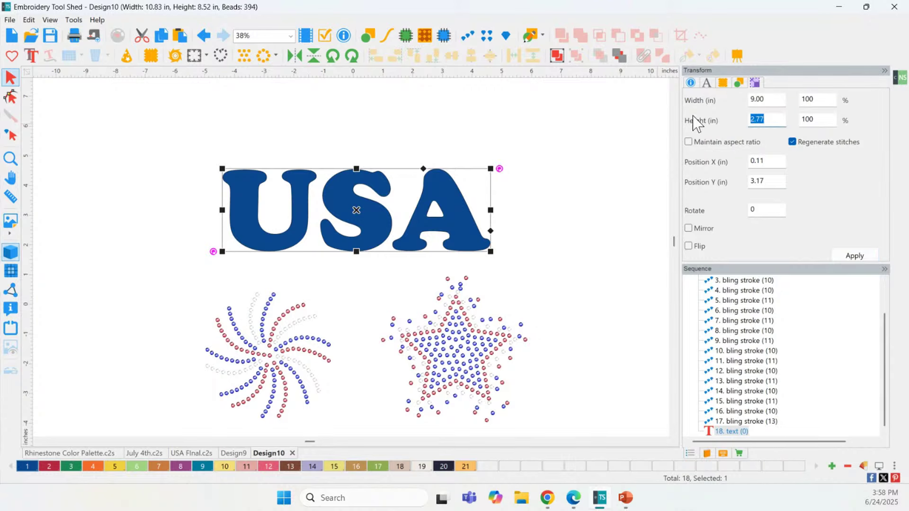
type("4")
left_click(858, 255)
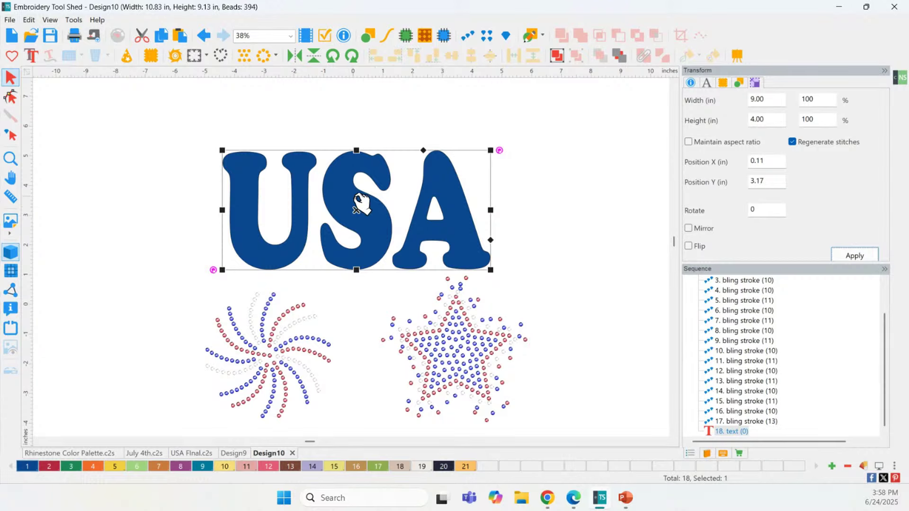
Step: Move the USA lettering slightly higher so it sits clear of the burst and star
left_click_drag(436, 226, 451, 206)
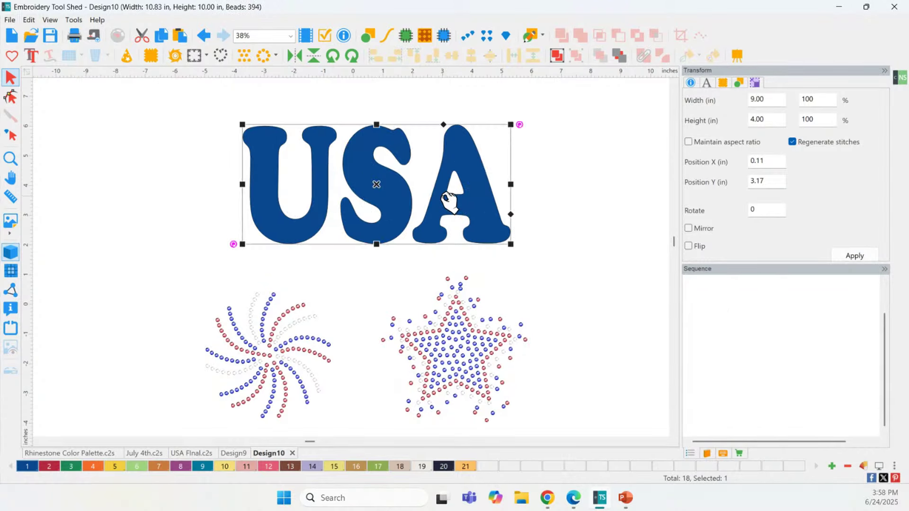
left_click(11, 158)
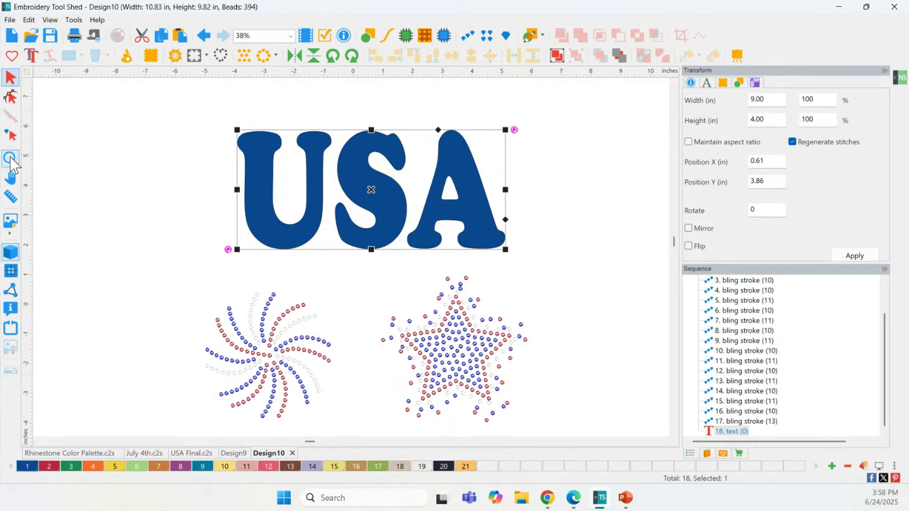
left_click_drag(185, 104, 544, 284)
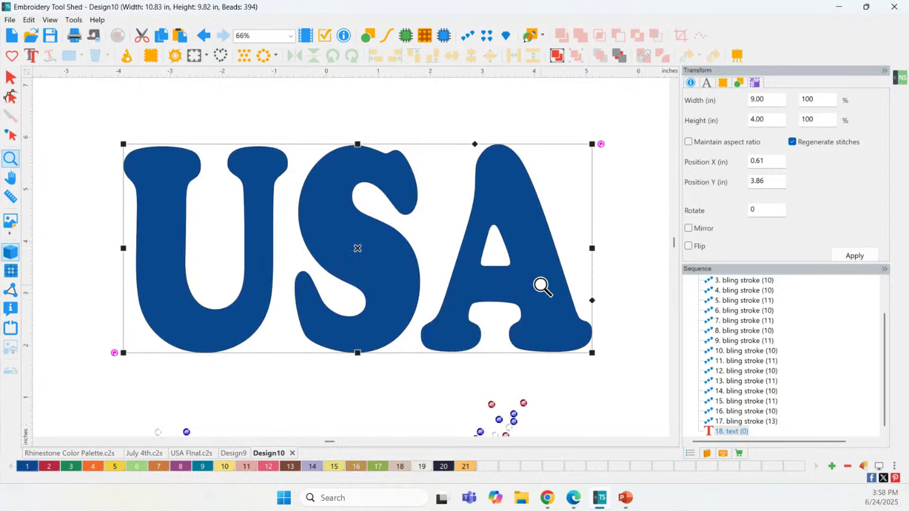
left_click(14, 78)
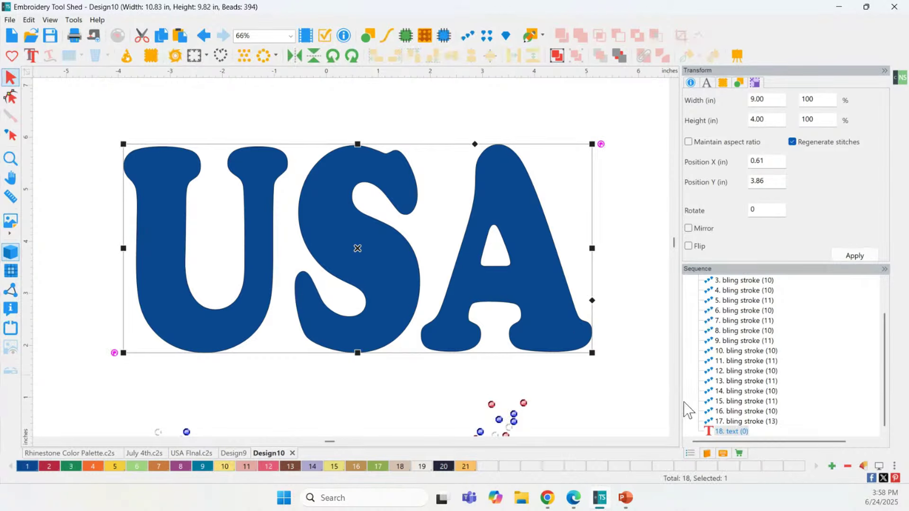
Step: Recolor the USA text with palette color 21 and collapse the burst's bling stroke group in the sequence
left_click(733, 438)
left_click(734, 431)
left_click(731, 432)
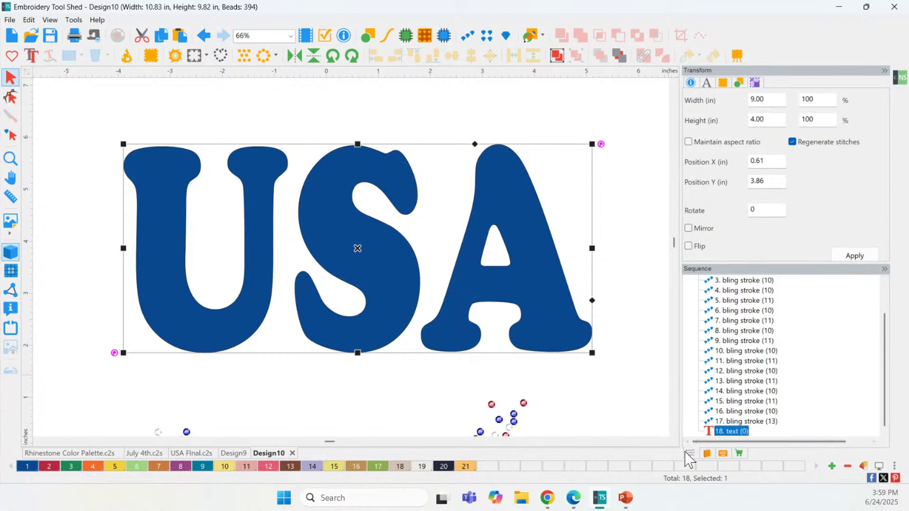
scroll(767, 351, "up", 2)
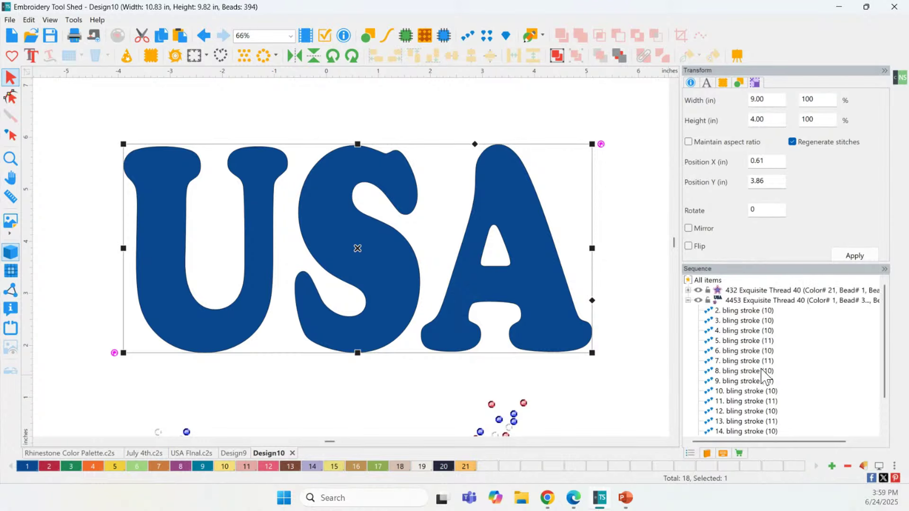
scroll(764, 376, "down", 2)
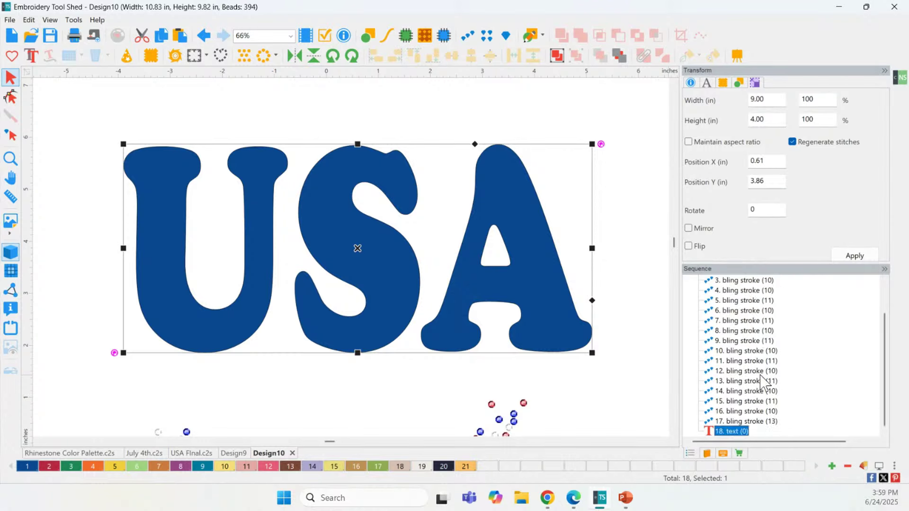
left_click(464, 467)
scroll(783, 321, "up", 3)
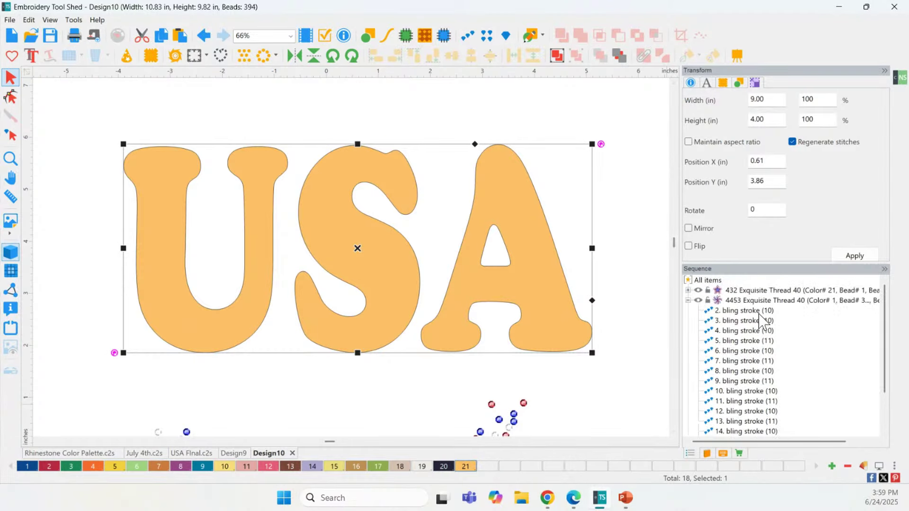
left_click(688, 300)
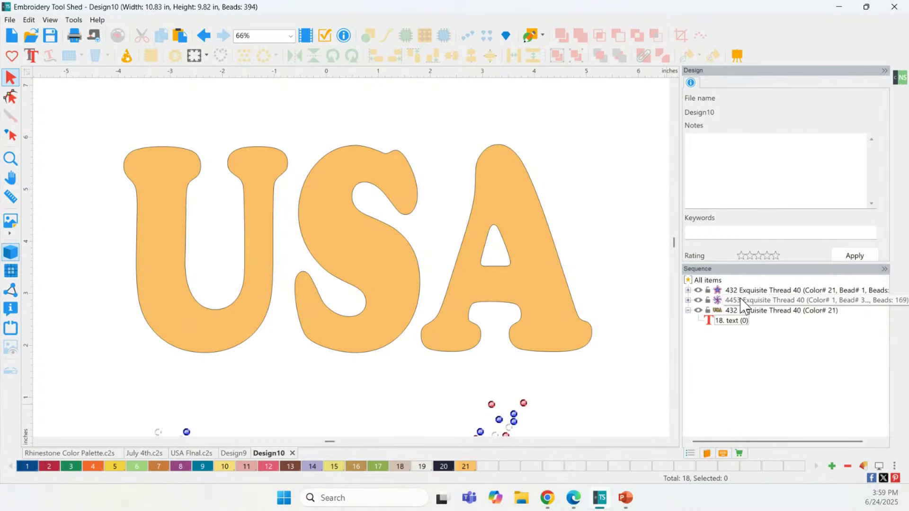
left_click(745, 303)
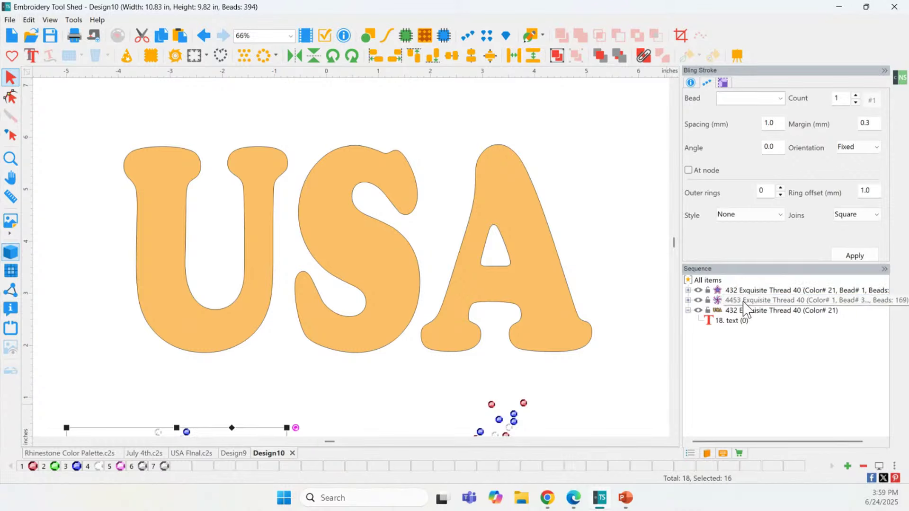
Step: Try changing the artwork text's wording to JULY, then restore it to USA
left_click(732, 322)
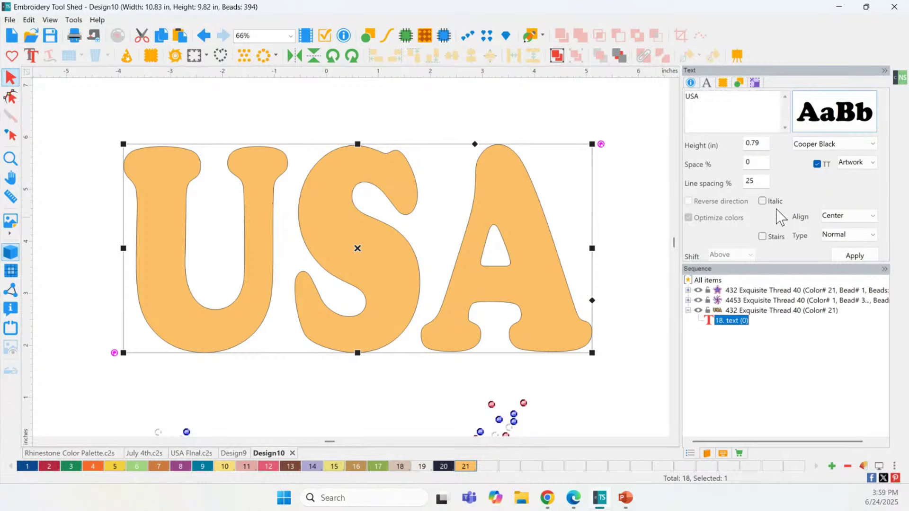
left_click_drag(737, 117, 680, 104)
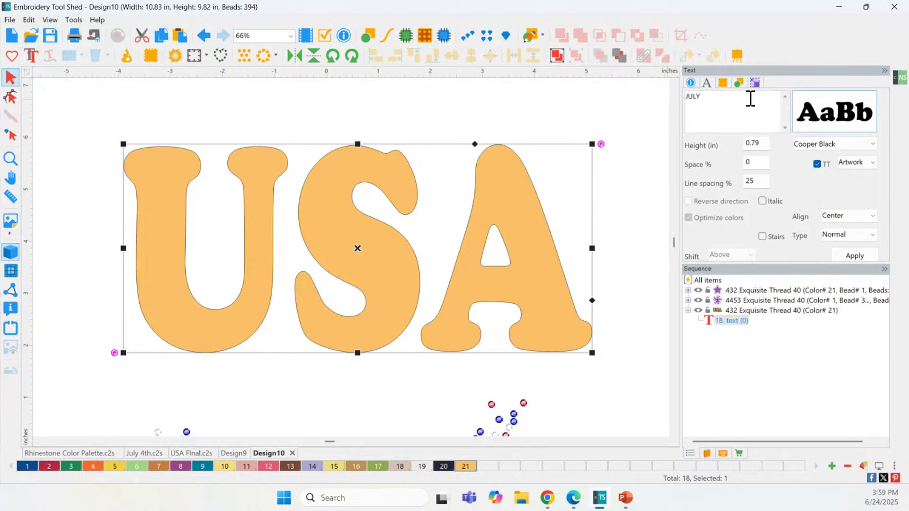
left_click(854, 255)
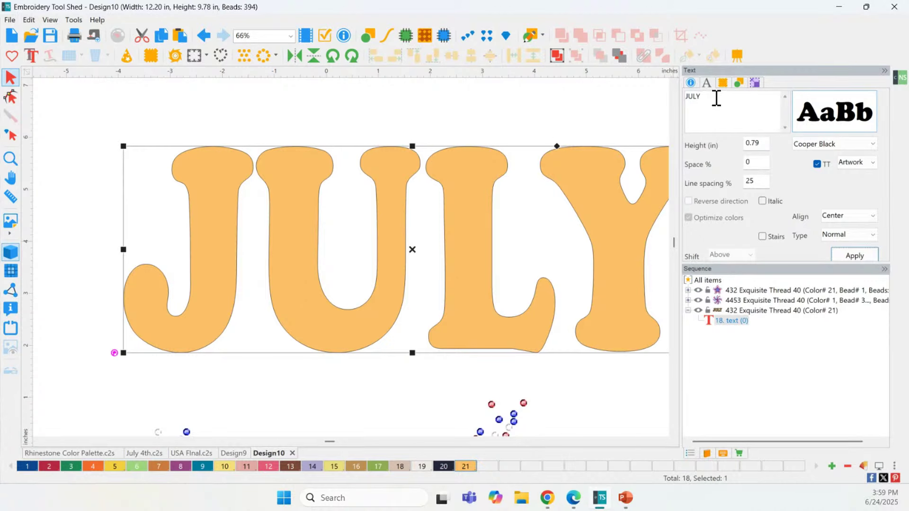
left_click_drag(716, 97, 661, 103)
left_click(855, 255)
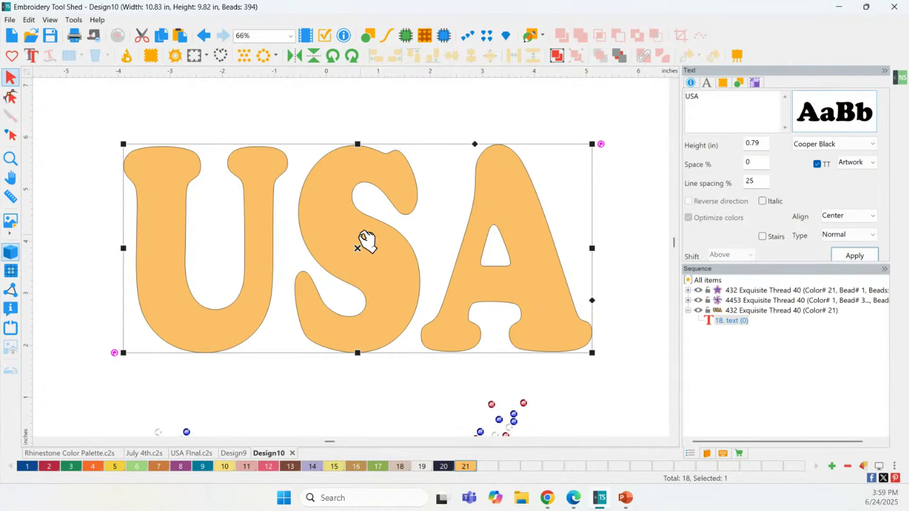
Step: Try converting the enlarged USA text to bling fill, examine the U's group in the sequence, then undo the conversion
left_click(486, 36)
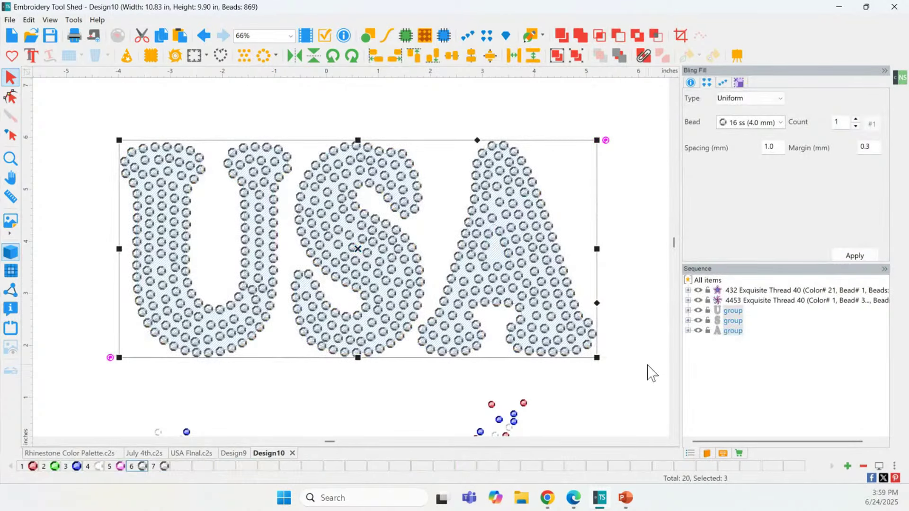
left_click(687, 310)
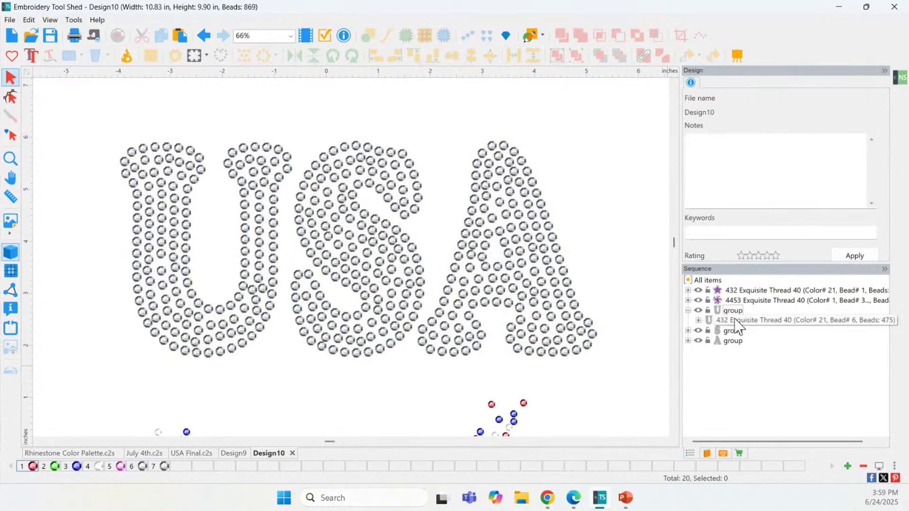
left_click(698, 320)
left_click(738, 330)
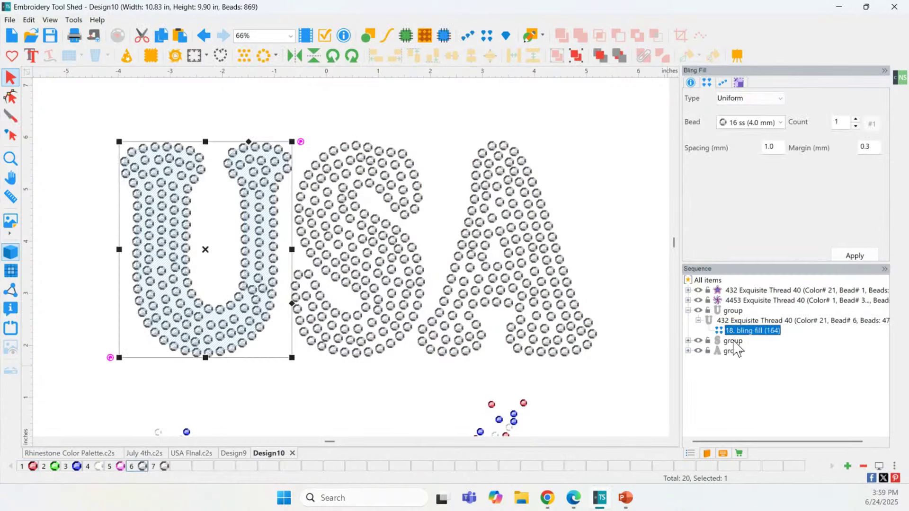
left_click(747, 334)
left_click(204, 36)
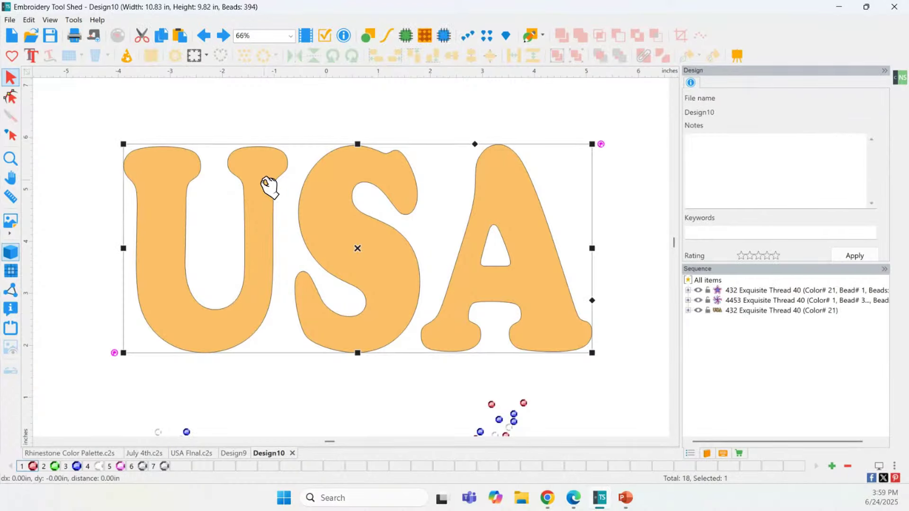
Step: Change the USA text's TrueType style from Artwork to Bling Fill within its text properties
left_click(846, 163)
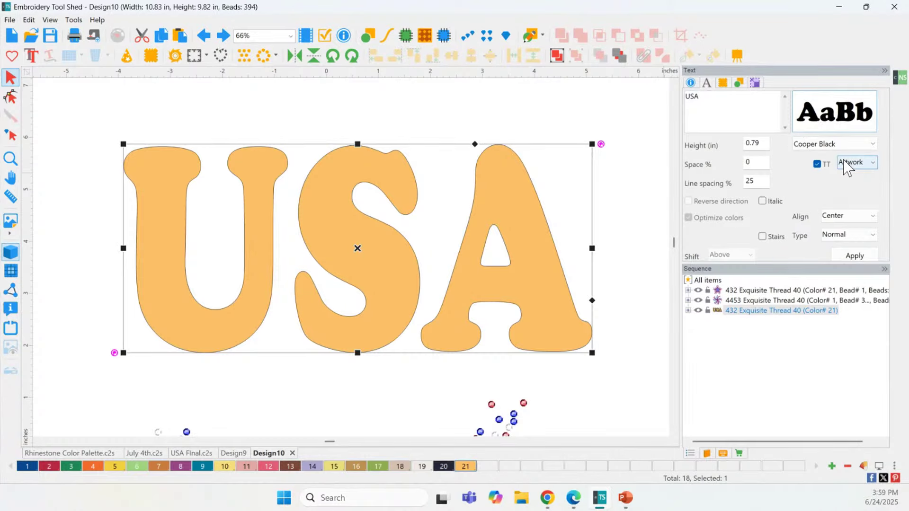
left_click(858, 166)
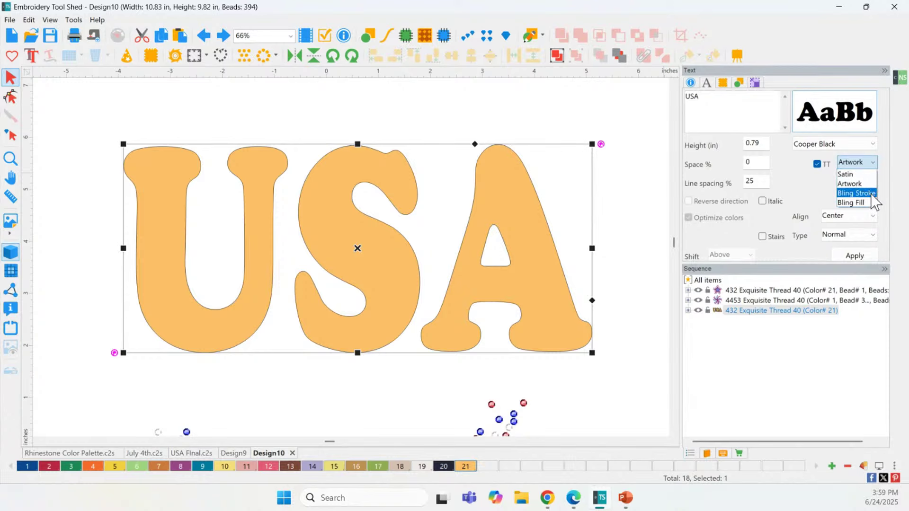
left_click(872, 194)
left_click(855, 162)
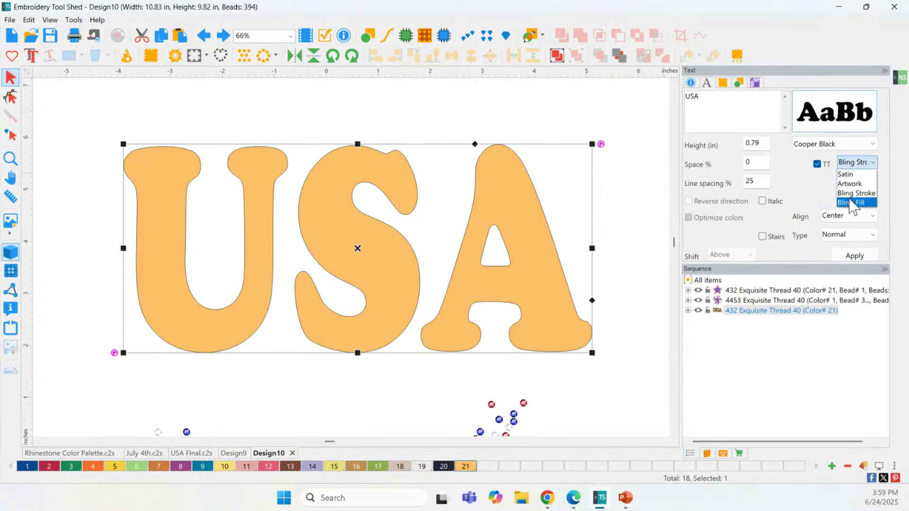
left_click(852, 202)
left_click(858, 255)
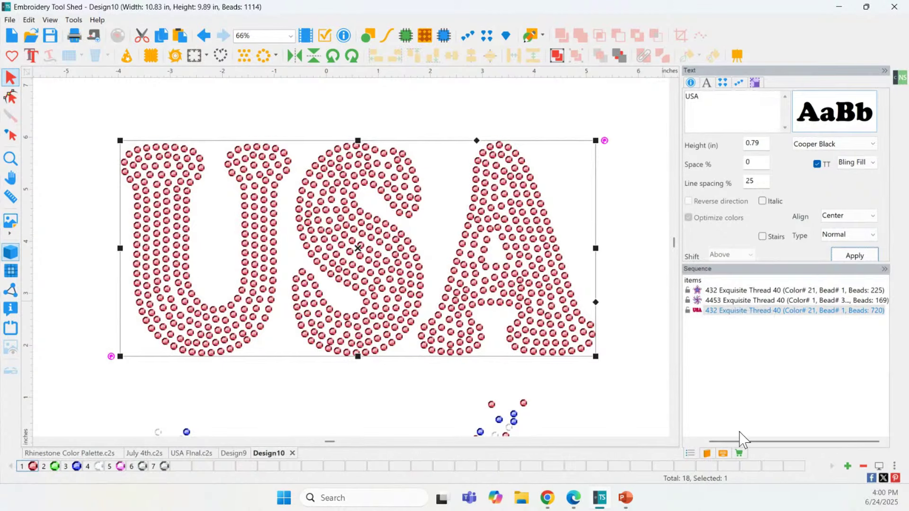
Step: Try the wording JULY on the bling-filled text object, then change it back to USA
left_click(688, 310)
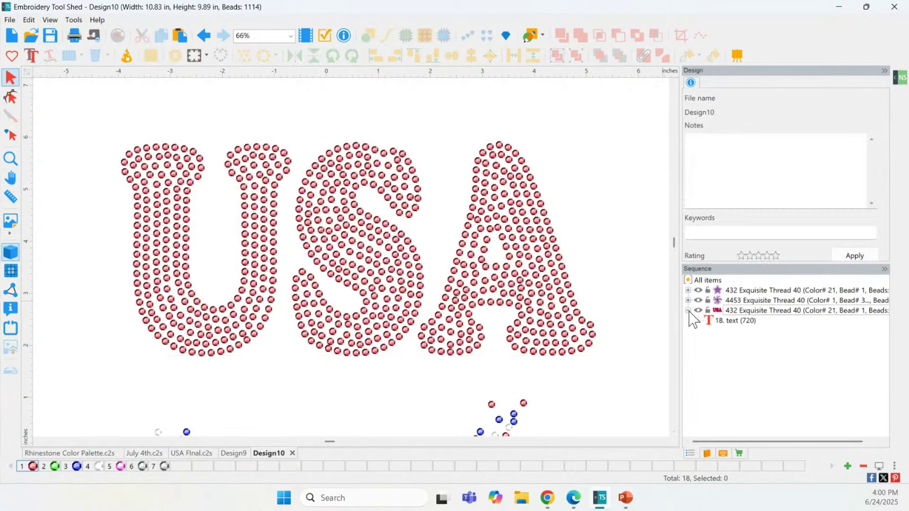
left_click(735, 324)
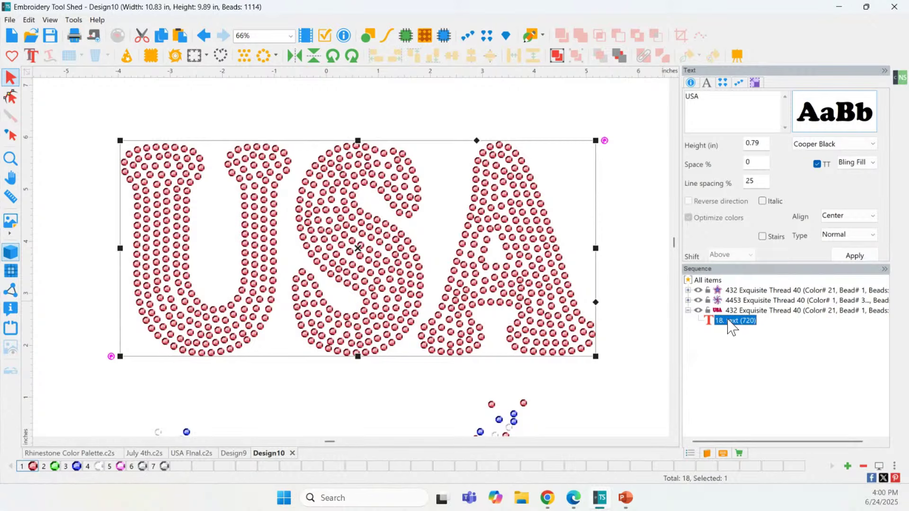
key("Tab")
type("JULY")
left_click(845, 255)
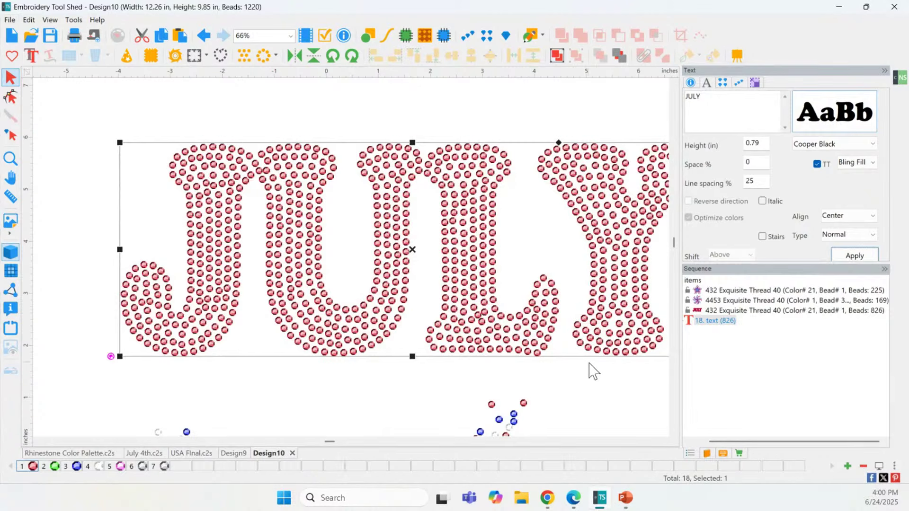
double_click(694, 98)
left_click(854, 256)
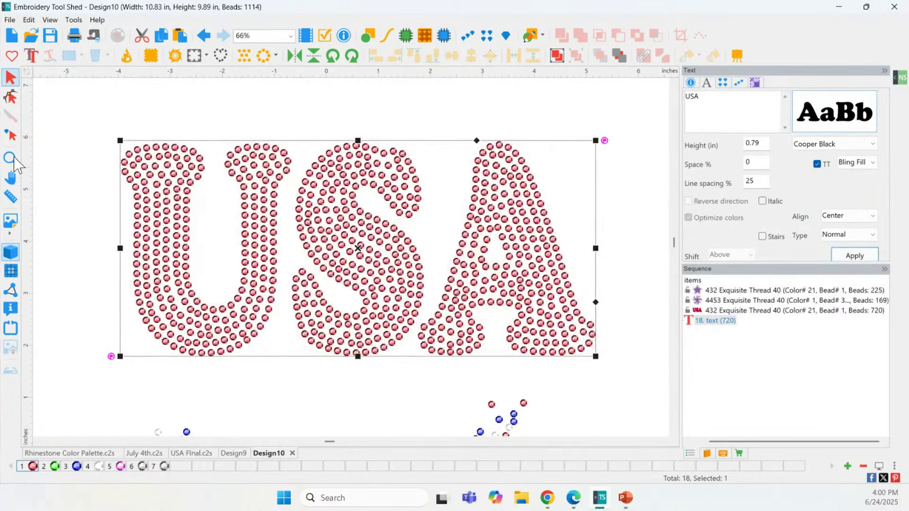
Step: Arch the lower edge of the bling-filled USA text upward by raising its middle envelope handle between the corners
left_click(11, 158)
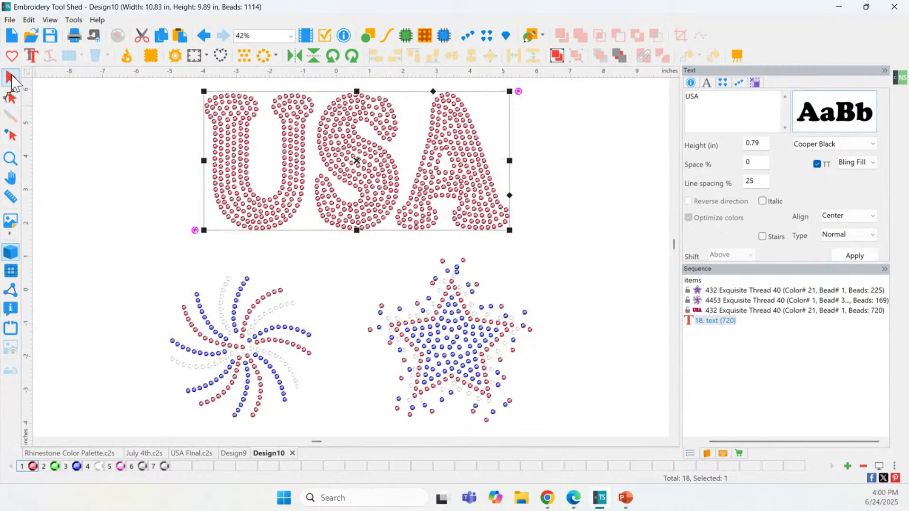
left_click(32, 57)
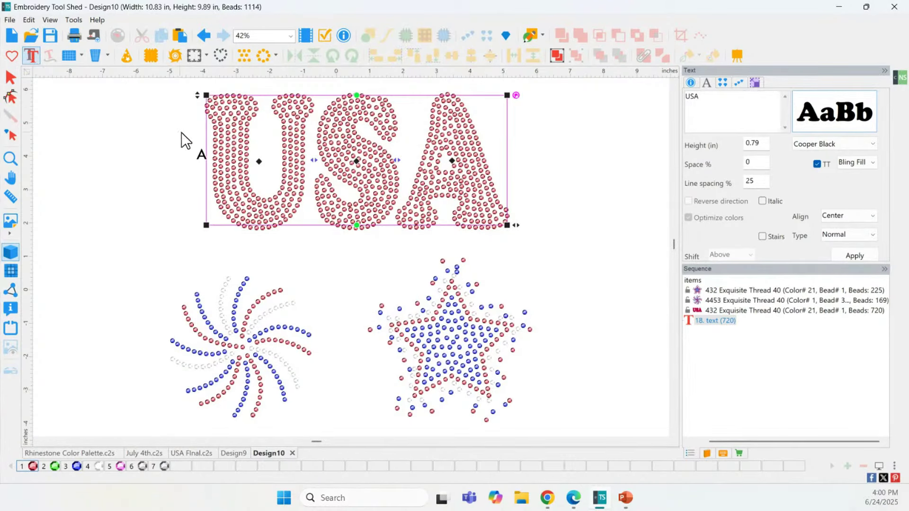
left_click(354, 226)
left_click_drag(354, 225, 356, 200)
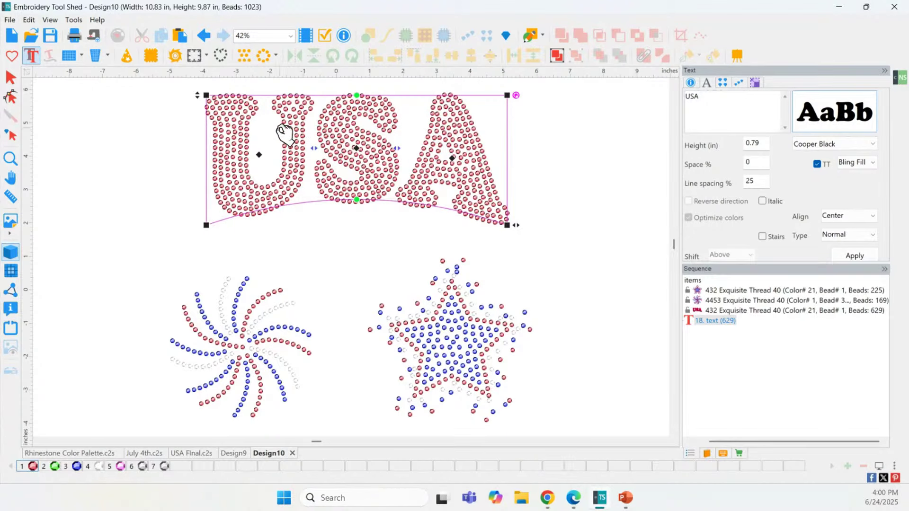
left_click(33, 56)
left_click_drag(355, 200, 356, 192)
left_click(442, 321)
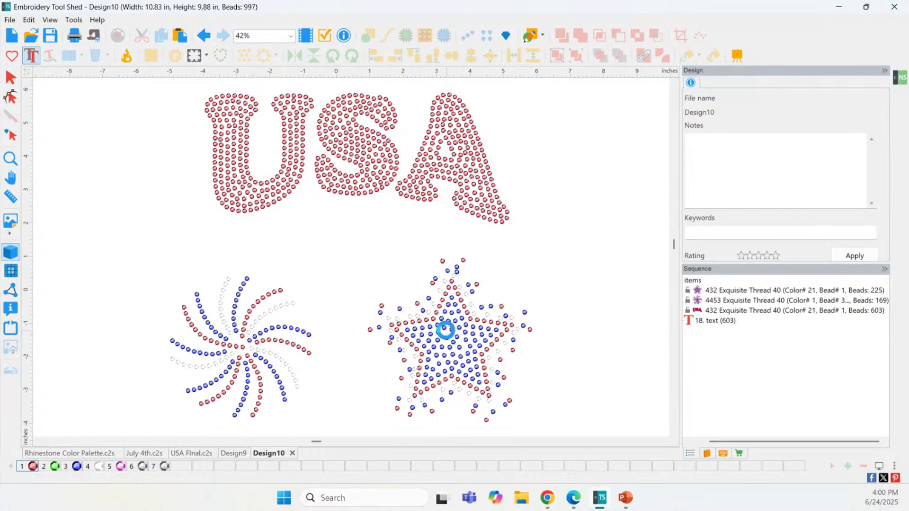
Step: Group all strokes of the firework burst and move the burst above the U of the USA lettering
key("Delete")
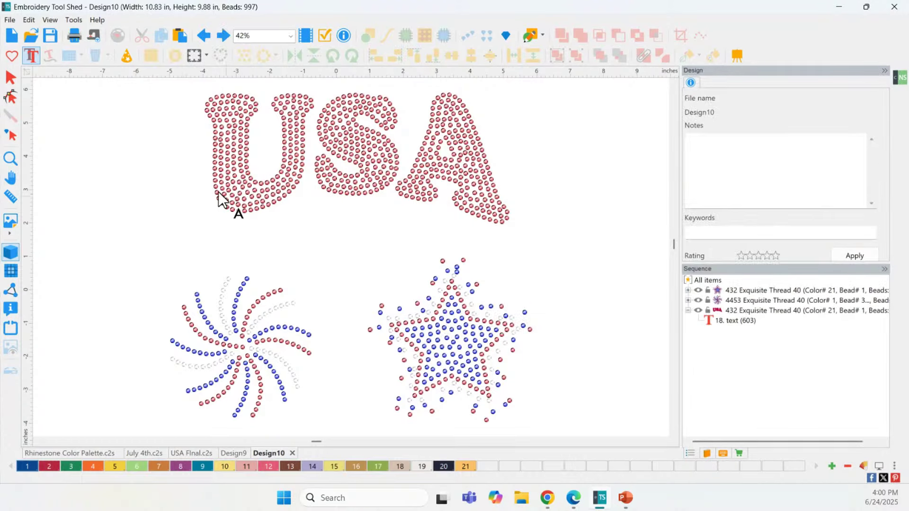
left_click(19, 75)
left_click(214, 333)
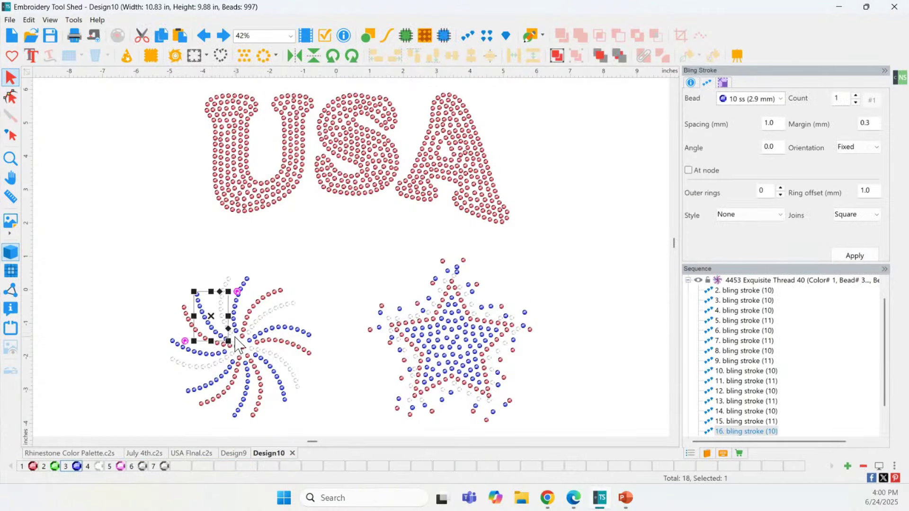
key("minus")
left_click(175, 252)
mouse_move(175, 253)
left_mouse_down()
mouse_move(351, 416)
mouse_move(340, 410)
left_mouse_up()
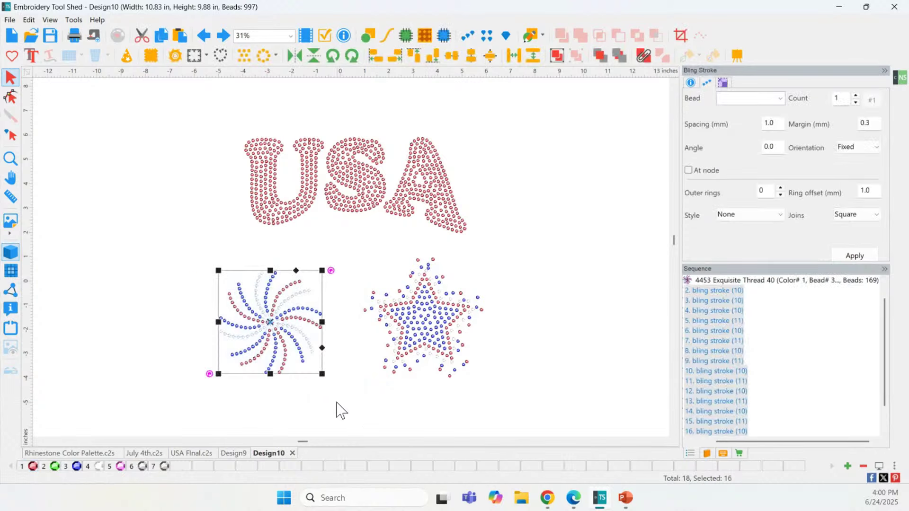
left_click_drag(298, 346, 311, 107)
Step: Group the star with its scattered border and move it above and to the right of the A
left_click(441, 294)
left_click_drag(339, 246, 554, 445)
key("ctrl+g")
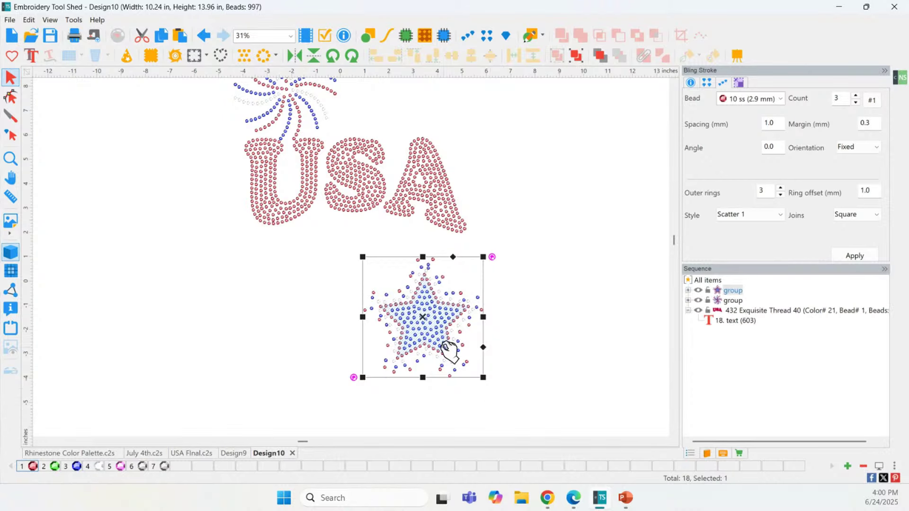
left_click_drag(438, 323, 508, 112)
double_click(18, 160)
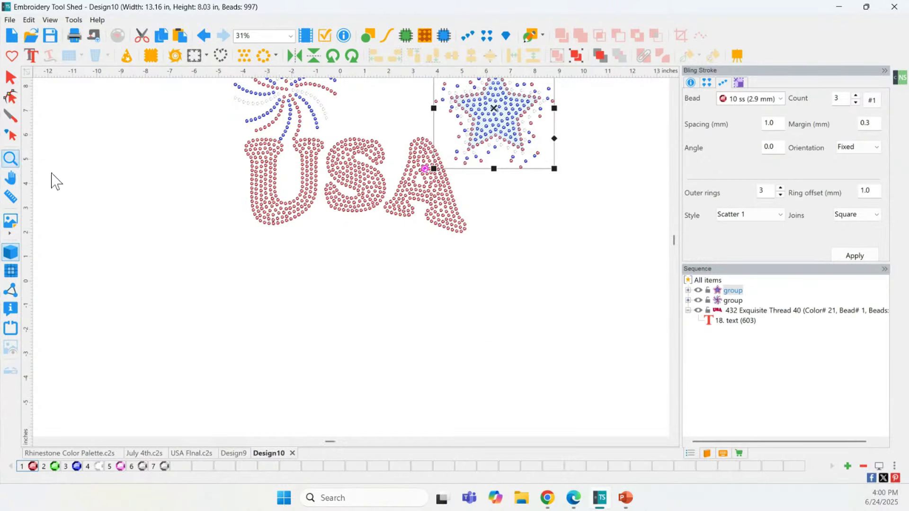
left_click(209, 203)
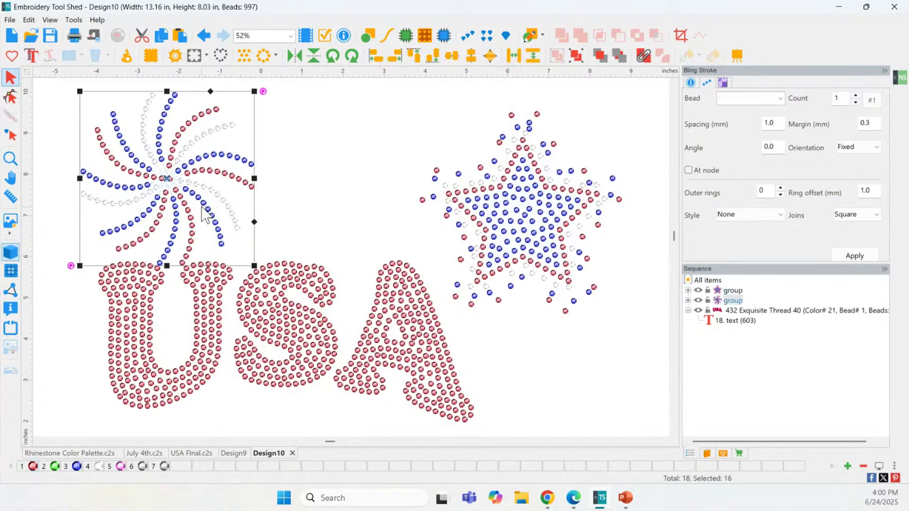
key("Escape")
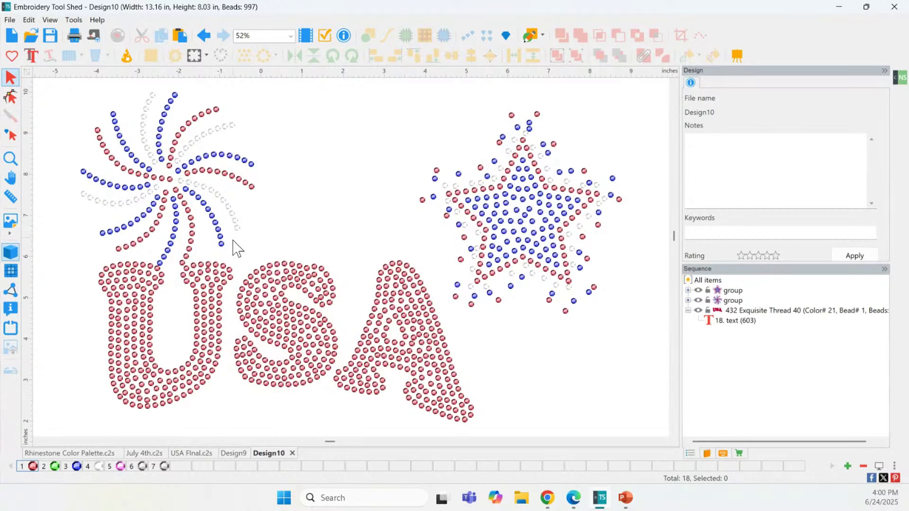
Step: Start a new design and add the artwork text USA in Cooper Black
left_click(11, 36)
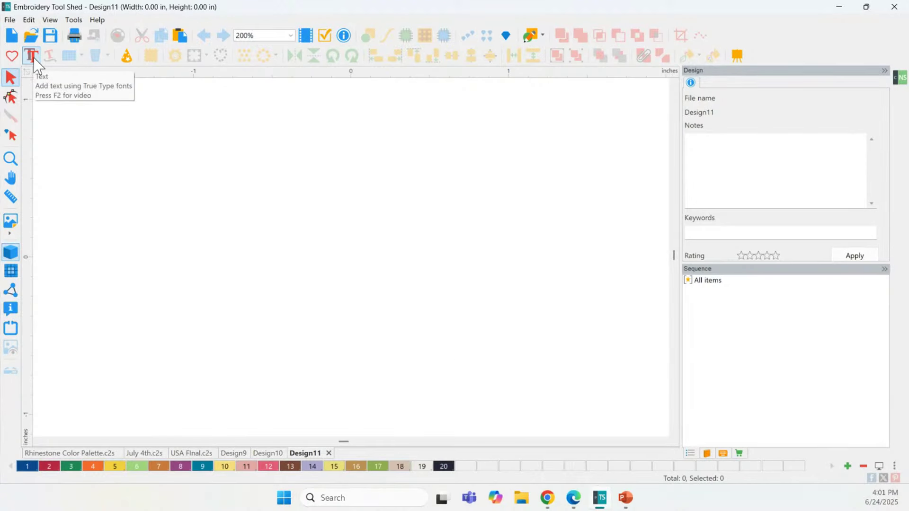
left_click(34, 57)
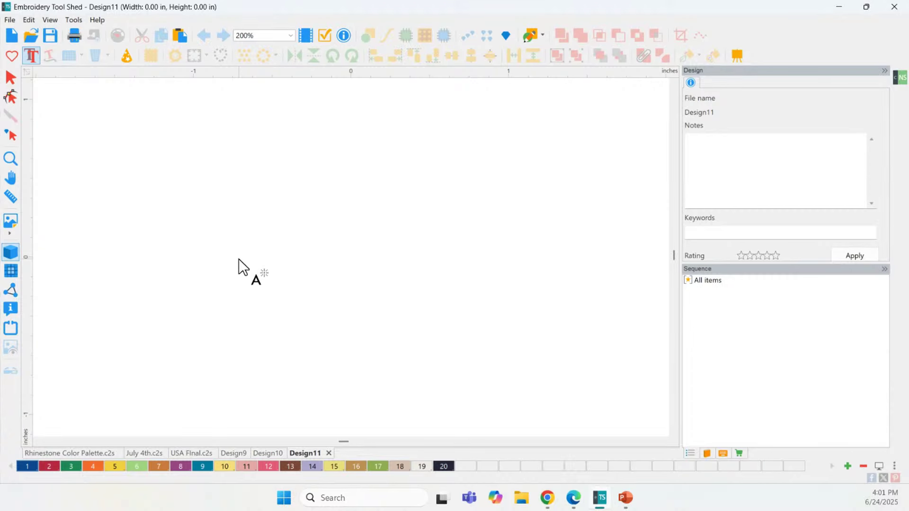
left_click(238, 258)
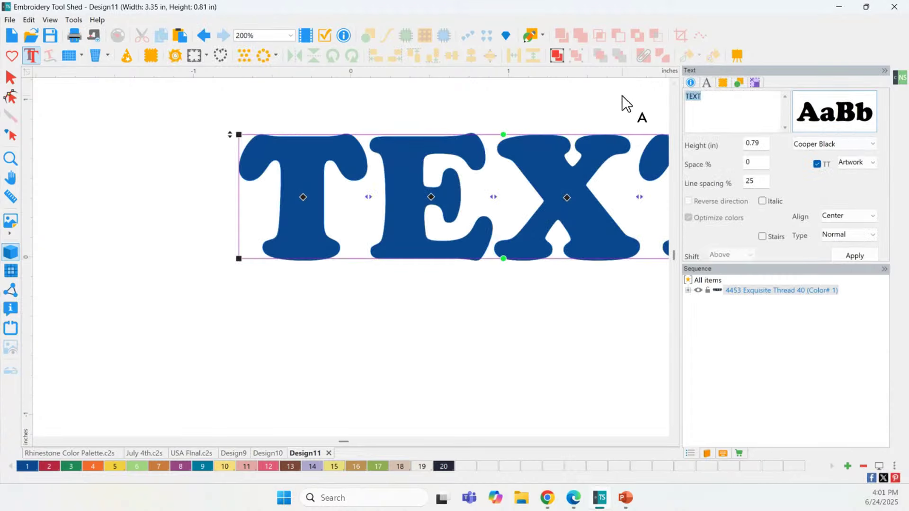
type("USA")
left_click(853, 251)
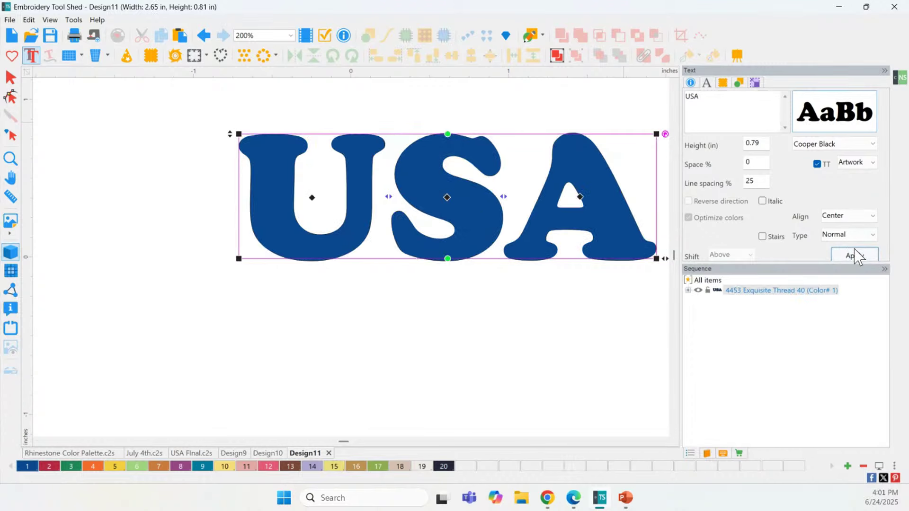
Step: Resize the USA text to 9.00 in wide and 4.00 in high
left_click(755, 83)
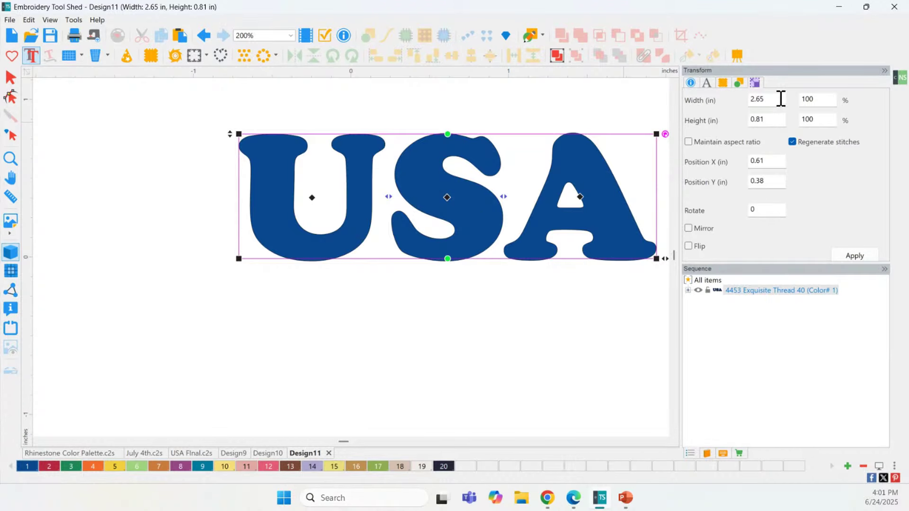
double_click(780, 99)
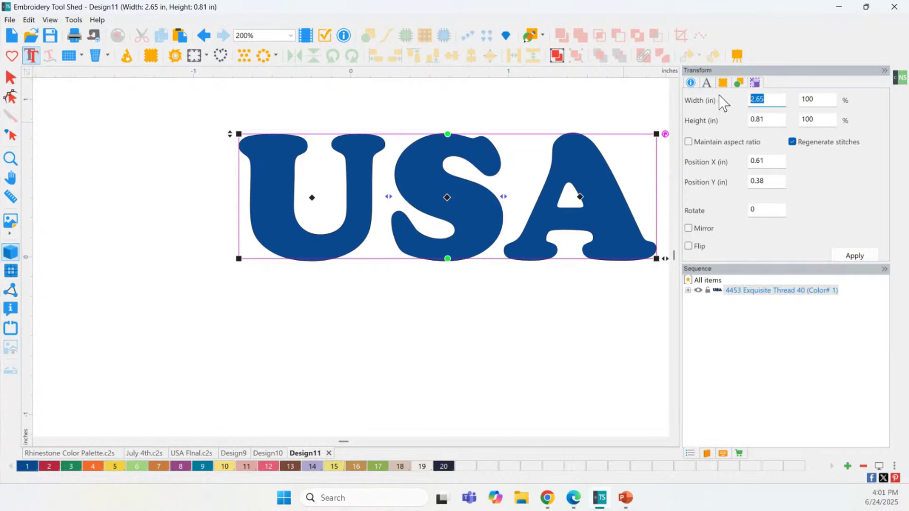
double_click(760, 121)
left_click(854, 256)
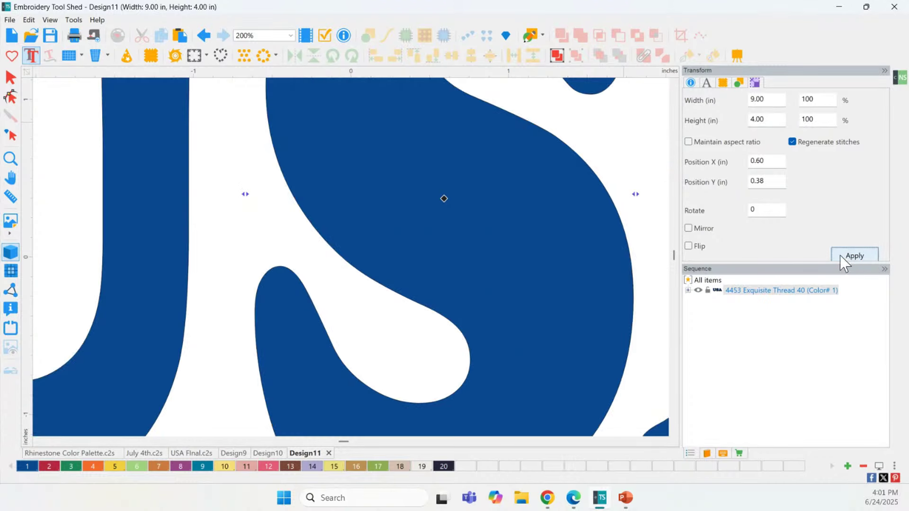
left_click(10, 159)
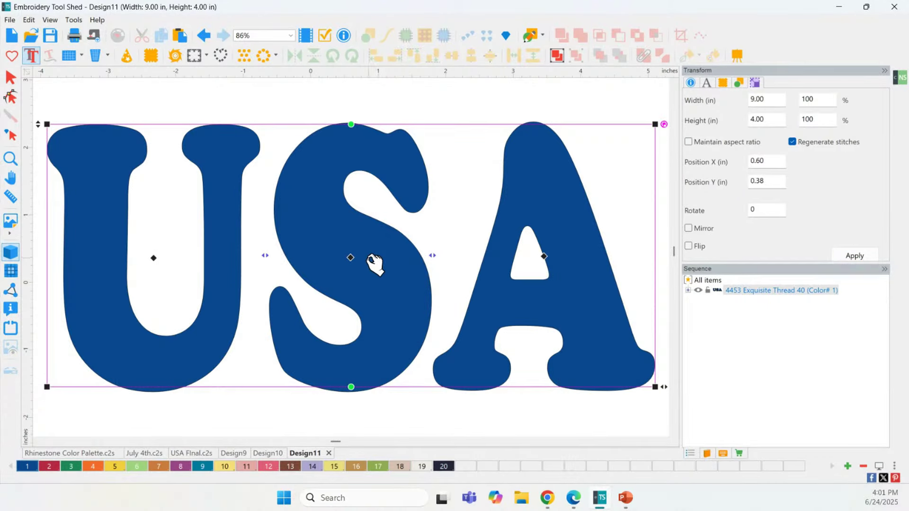
Step: Break up the USA text object into separate letter groups
left_click(688, 290)
left_click(729, 300)
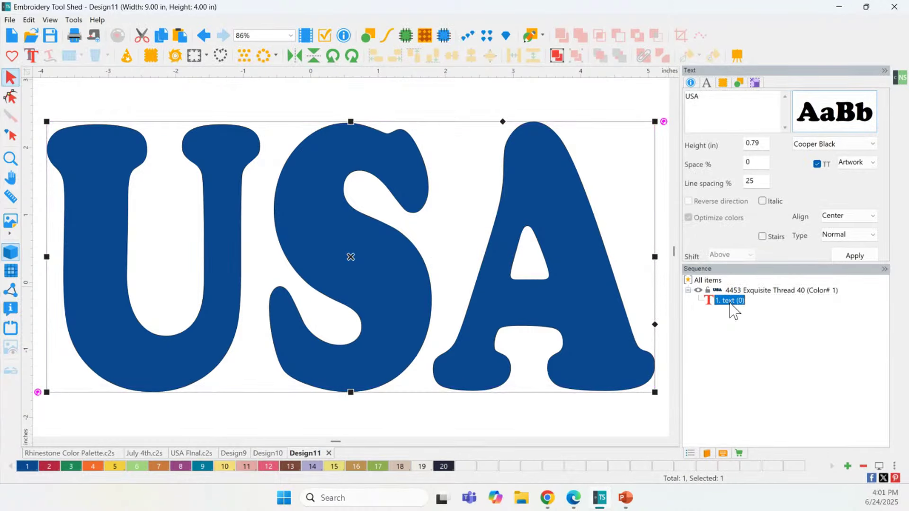
right_click(351, 257)
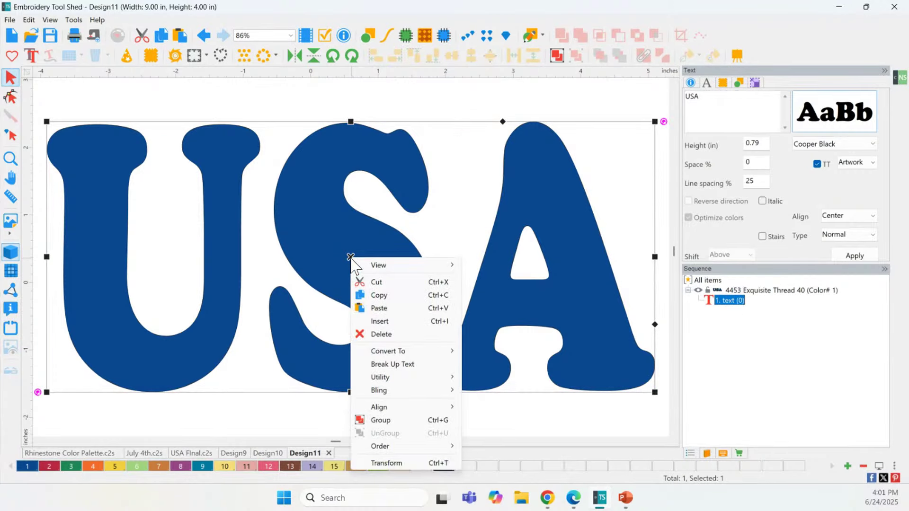
left_click(393, 363)
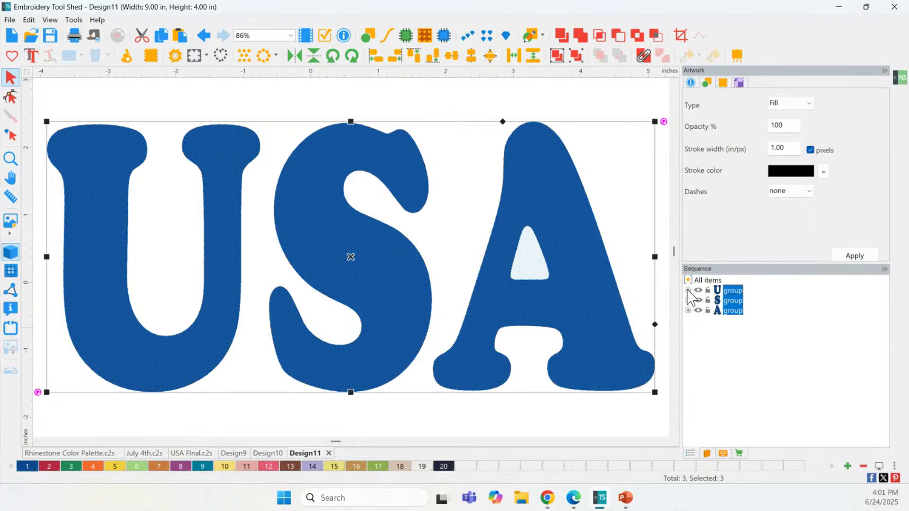
Step: Examine the contents of the U's group in the sequence and select the U, S and A individually to check their separation
left_click(740, 292)
left_click(687, 290)
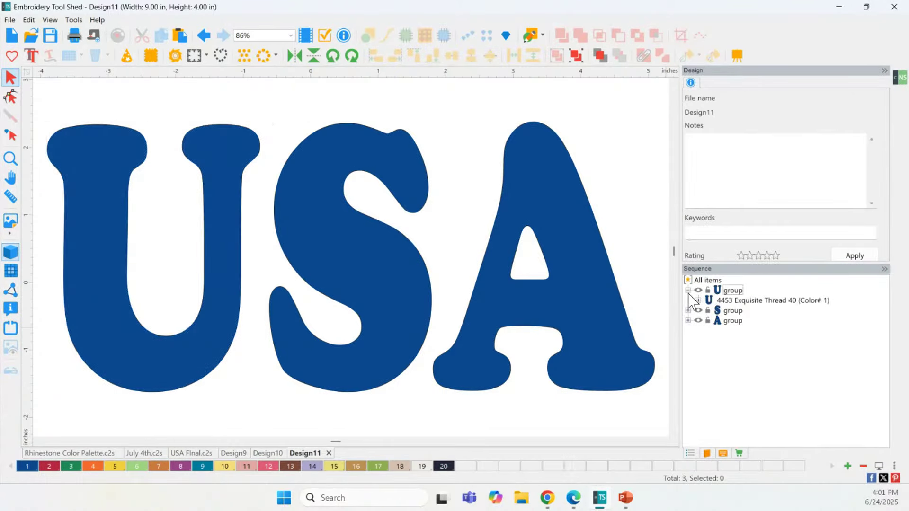
left_click(698, 300)
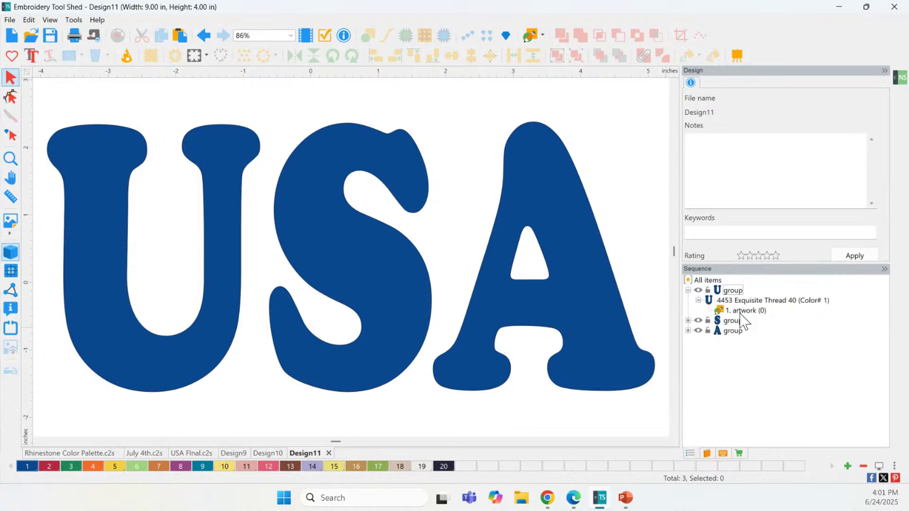
left_click(219, 269)
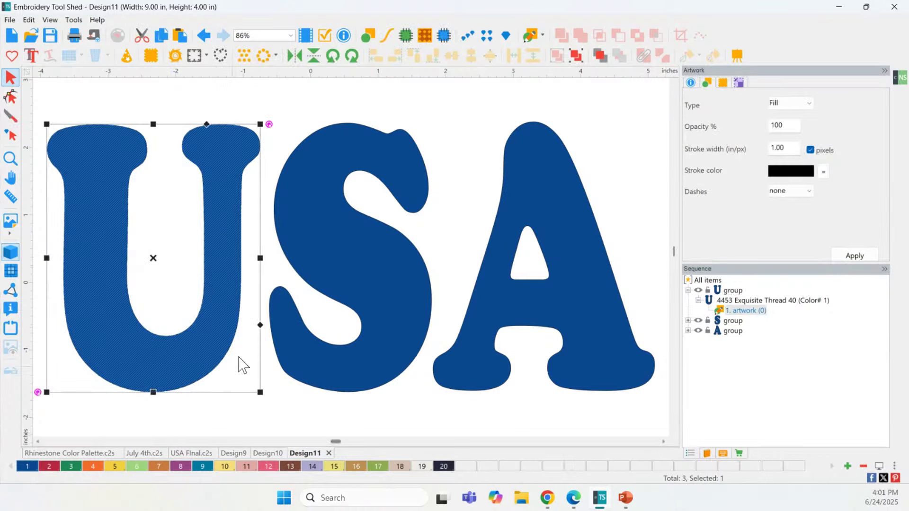
left_click(336, 274)
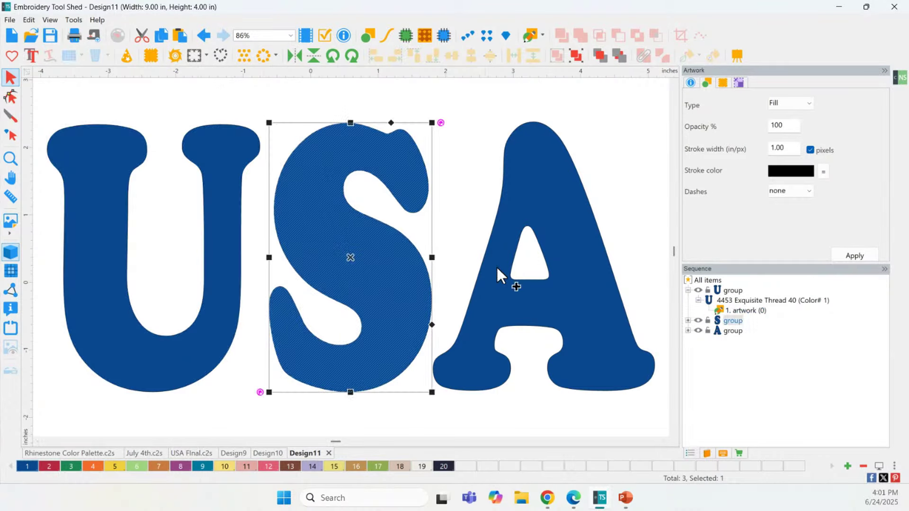
left_click(516, 285)
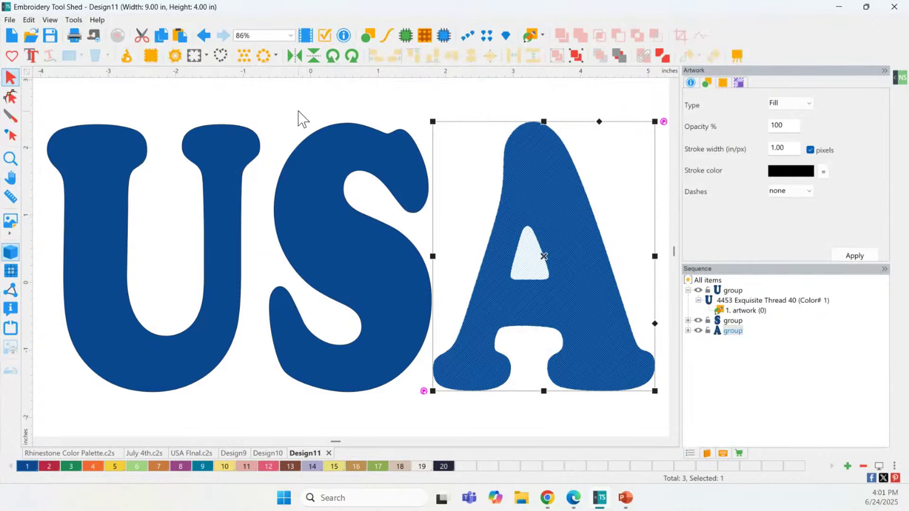
Step: Combine the S and A letter groups into a single artwork object
left_click(331, 199)
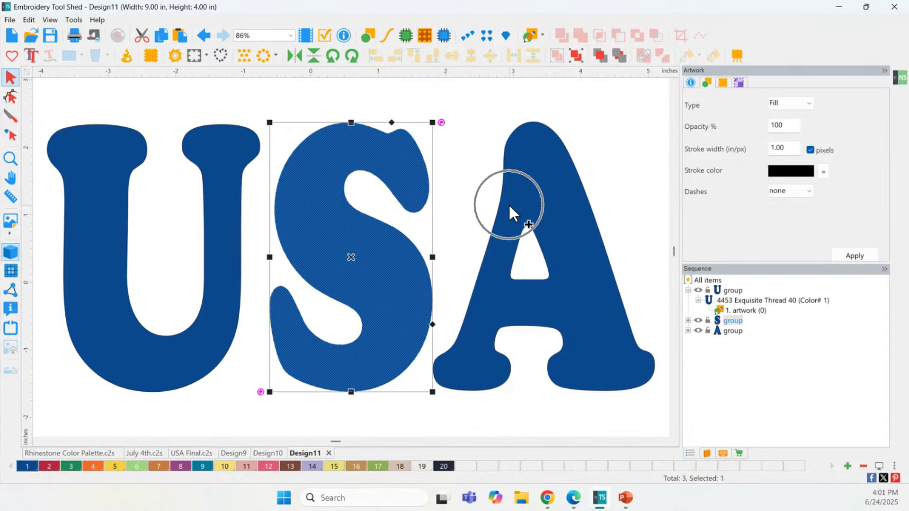
left_click(534, 204, "ctrl")
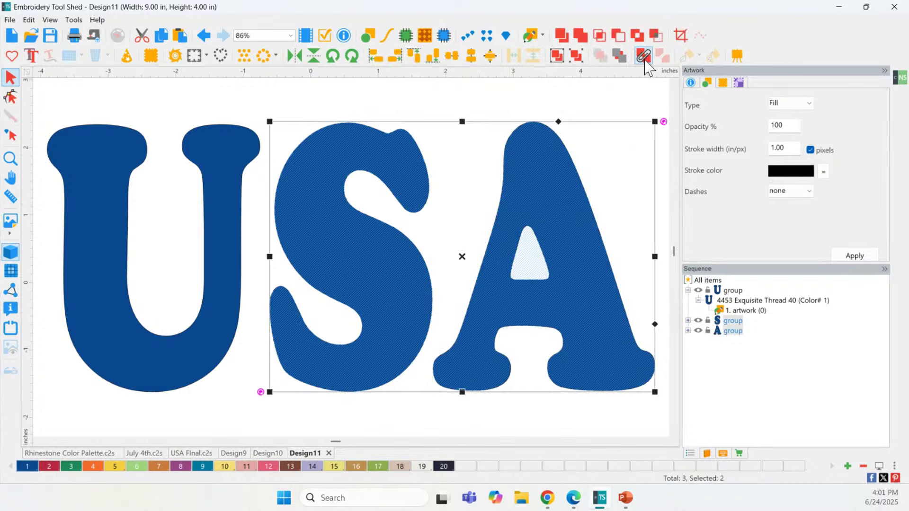
left_click(644, 56)
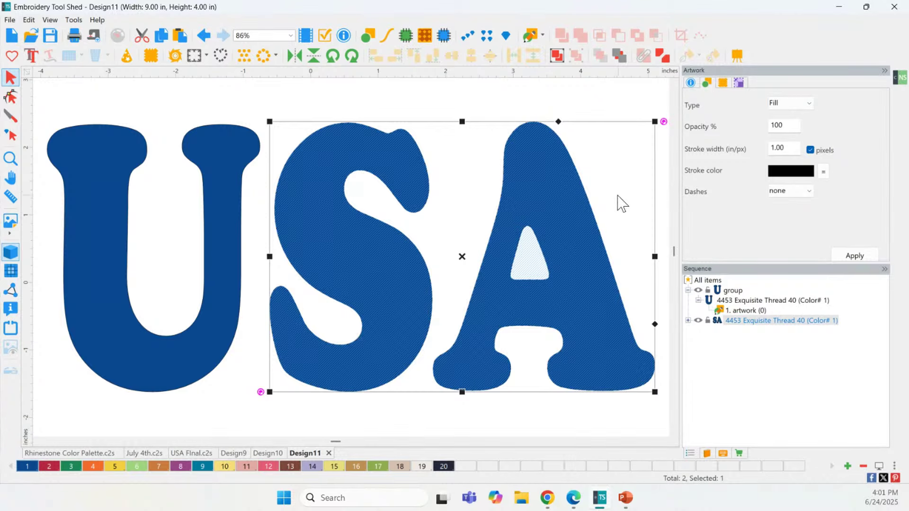
Step: Slice the combined S and A with a horizontal knife line through their upper part and break them apart into separate artwork pieces
left_click(10, 118)
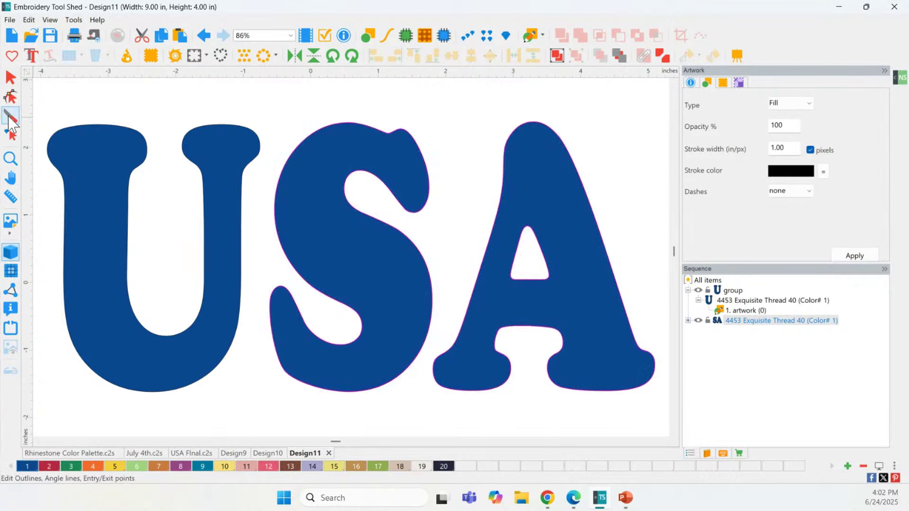
left_click(275, 198)
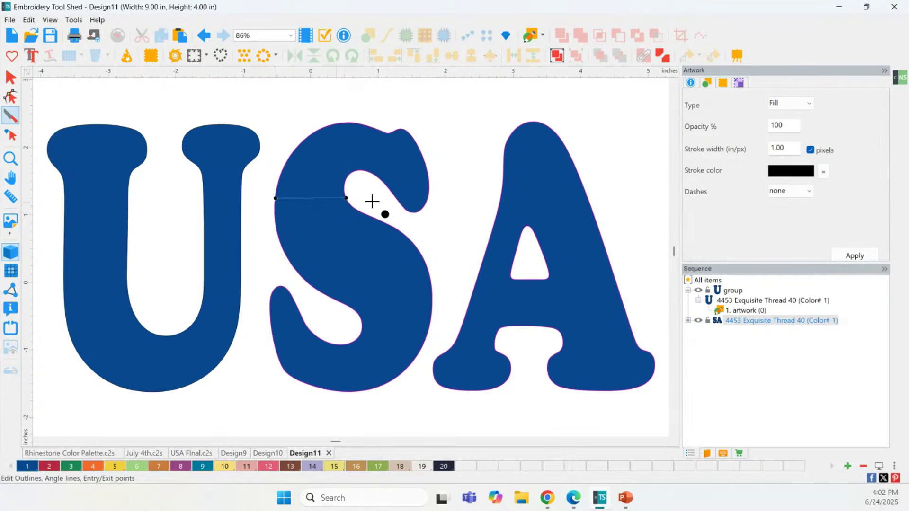
left_click(587, 198)
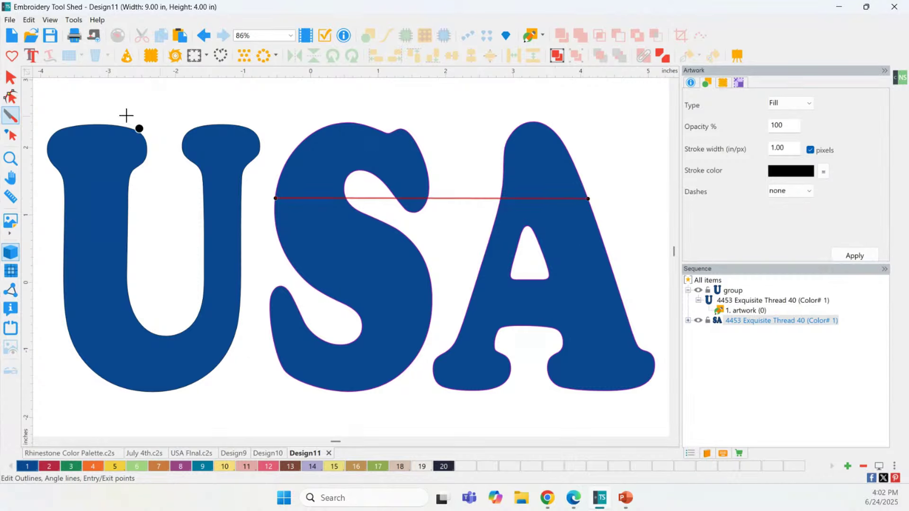
left_click(12, 77)
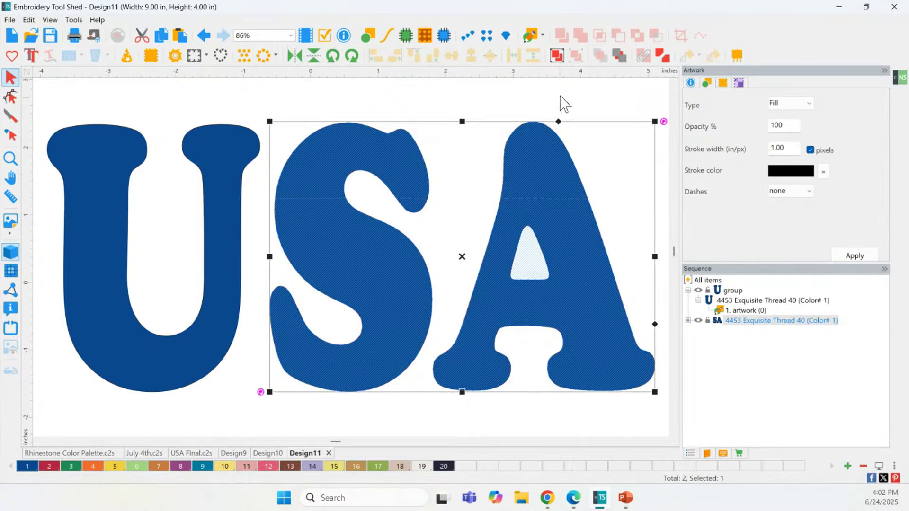
left_click(662, 56)
left_click(568, 113)
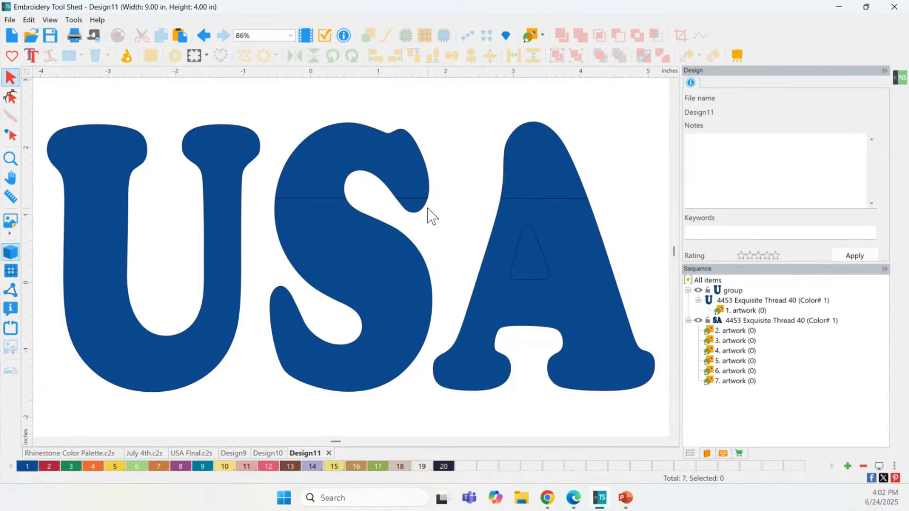
Step: Undo the slicing and combining of the S and A, and select each letter to check their separation
key("ctrl+z")
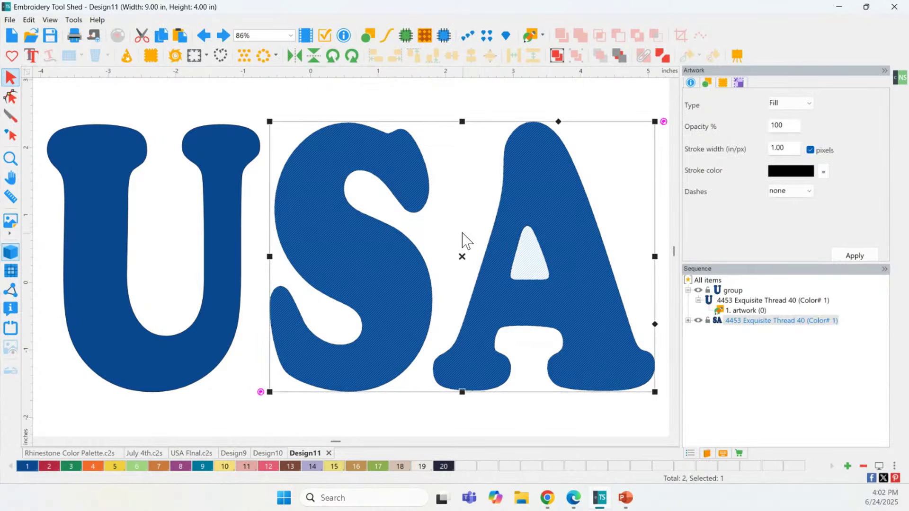
key("ctrl+z")
left_click(390, 232)
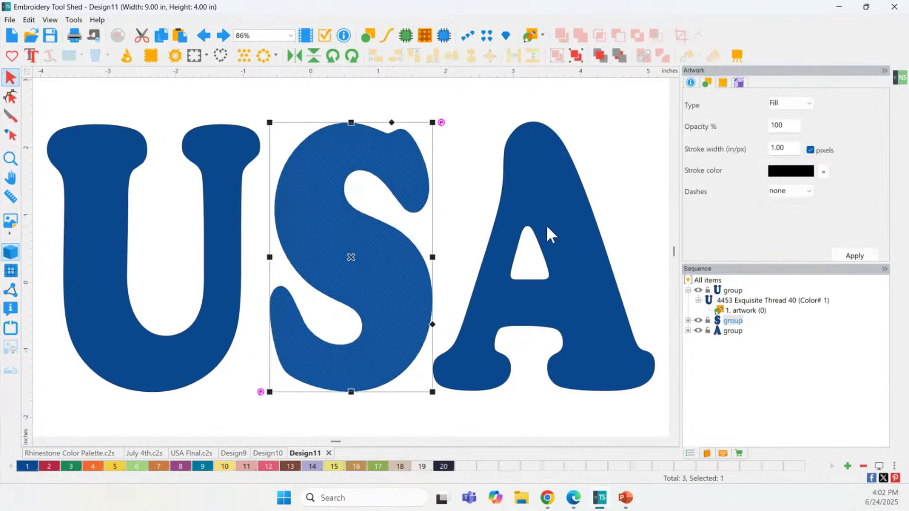
left_click(546, 224)
left_click(381, 242)
left_click(533, 235)
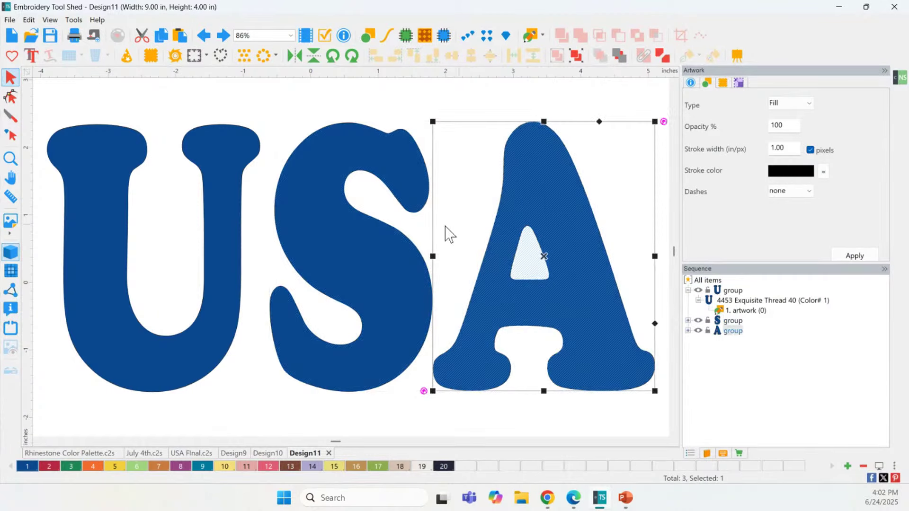
Step: Try to slice the S alone with a knife line through its upper part, and undo the cut line
left_click(391, 242)
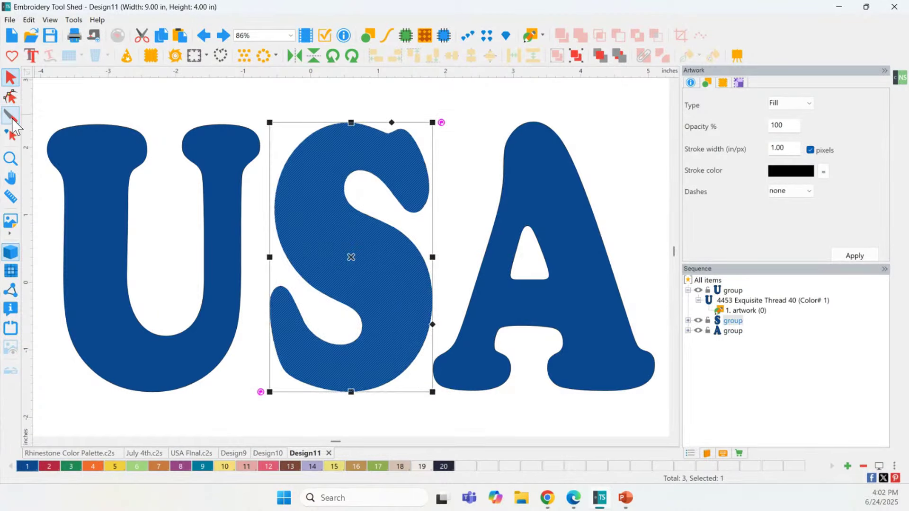
left_click(11, 115)
mouse_move(278, 188)
left_mouse_down()
mouse_move(355, 189)
mouse_move(405, 174)
mouse_move(428, 197)
left_mouse_up()
left_click_drag(559, 228, 428, 205)
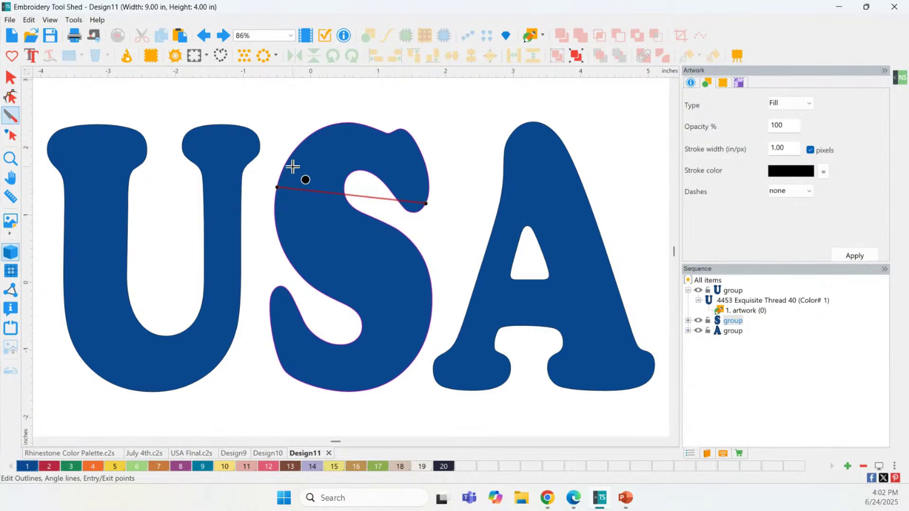
left_click(204, 37)
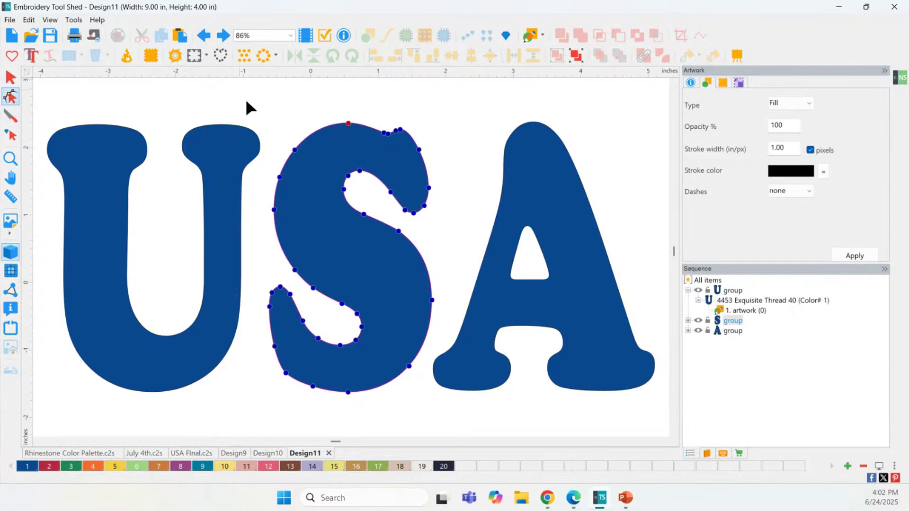
left_click(10, 77)
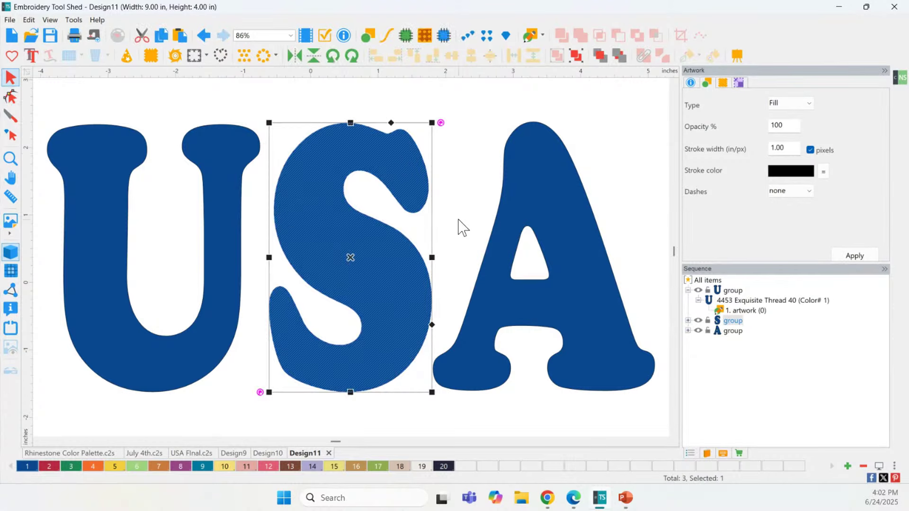
Step: Combine the S and A letter groups into one artwork object again
left_click(526, 210, "shift")
left_click_drag(254, 88, 675, 439)
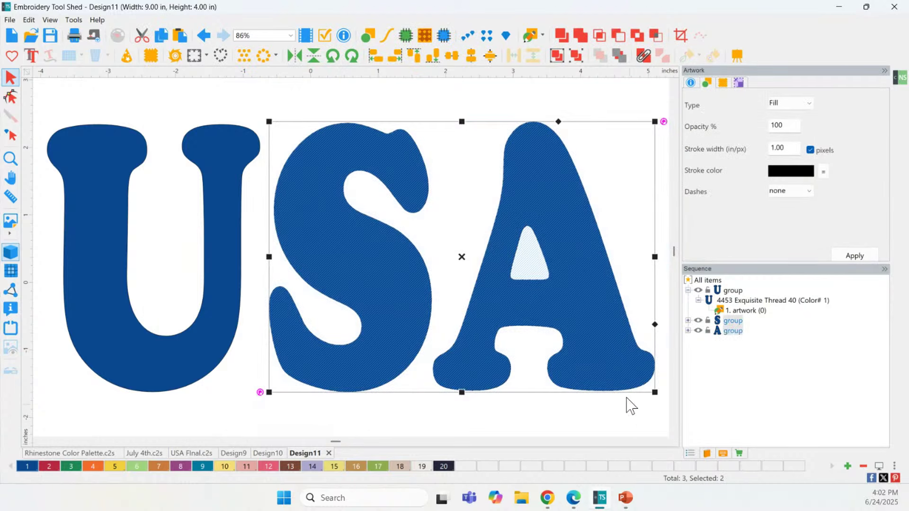
left_click(645, 57)
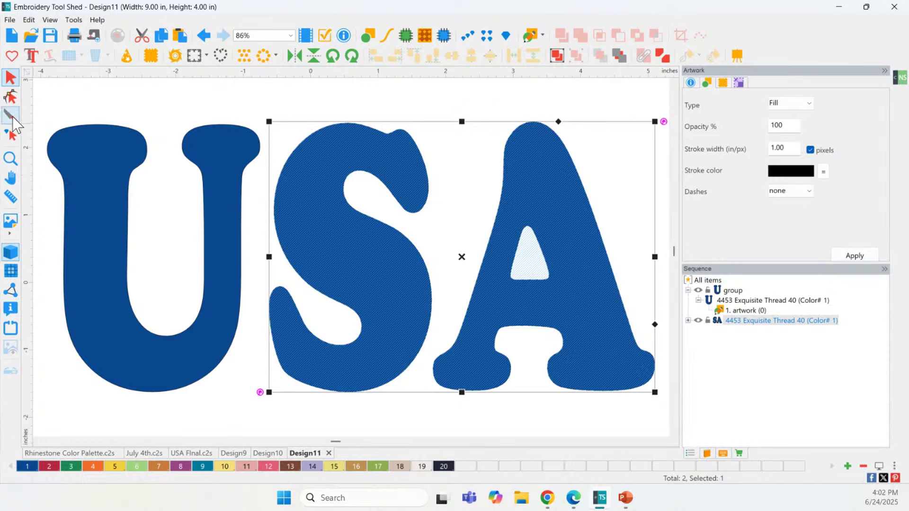
left_click(384, 266)
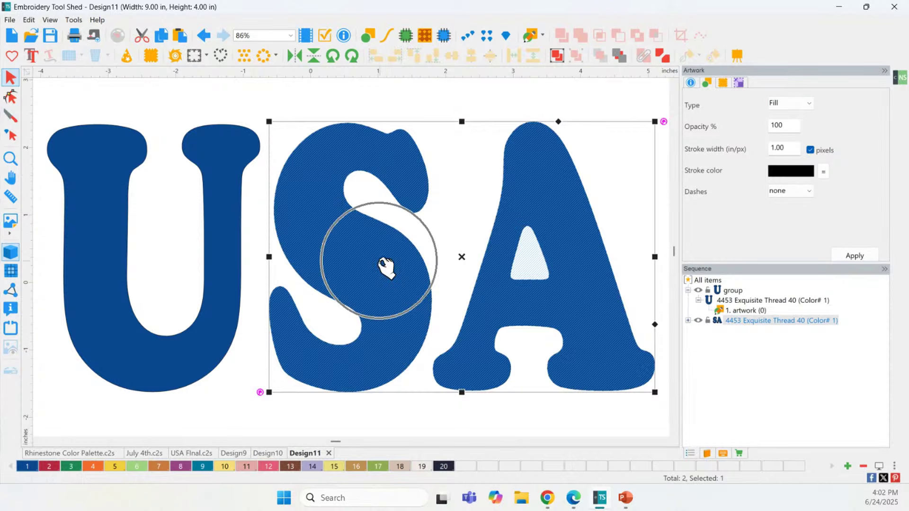
Step: Show the grid and draw a horizontal knife line across the upper S and A at about 1.5 inches on the vertical ruler
left_click(11, 116)
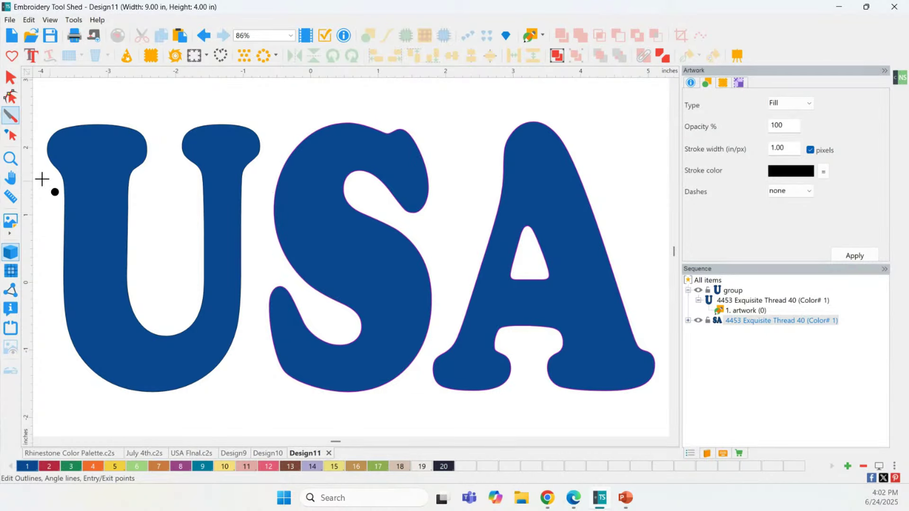
left_click(13, 273)
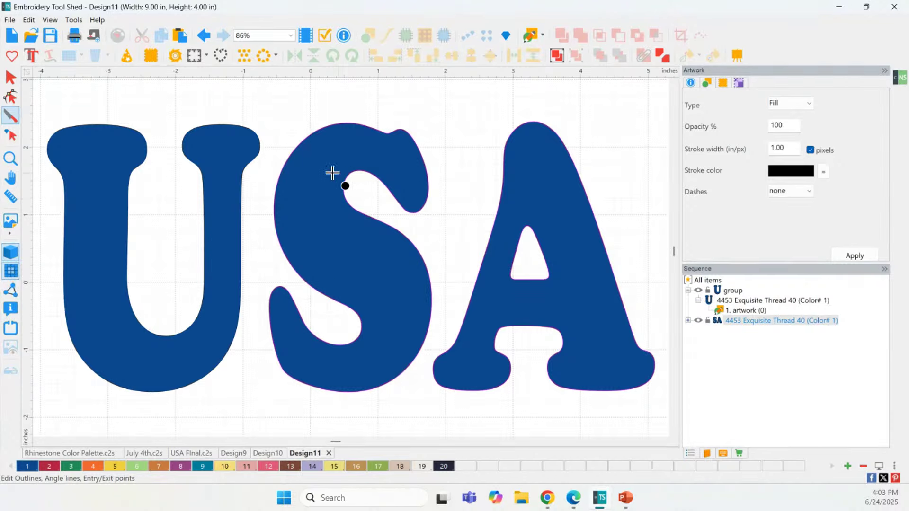
left_click(278, 180)
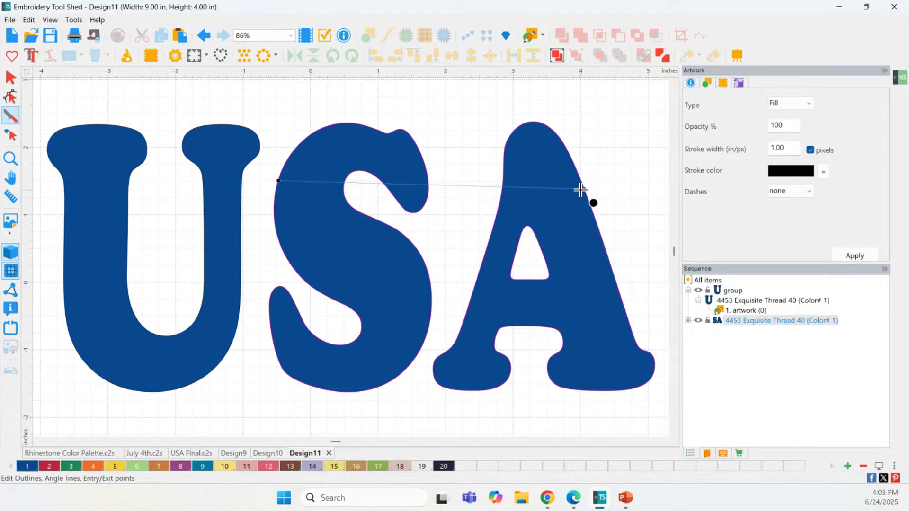
left_click(598, 175)
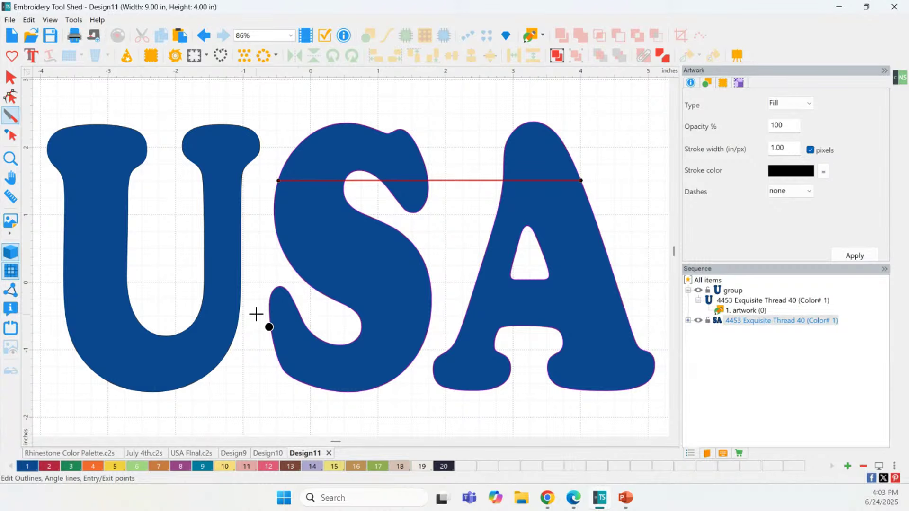
Step: Add a horizontal knife line across the lower S and A at about -0.5 inches, and lower the upper line to about 1 inch
left_click_drag(256, 318, 611, 305)
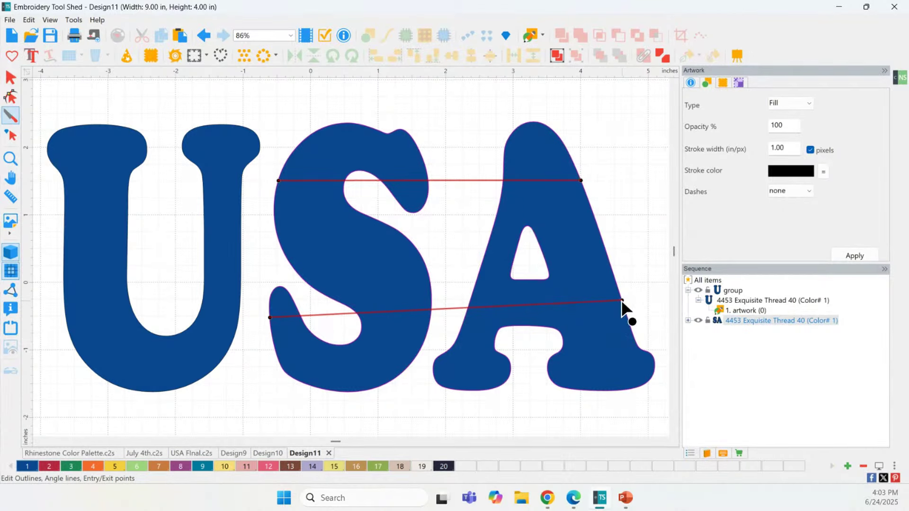
left_click_drag(622, 300, 627, 317)
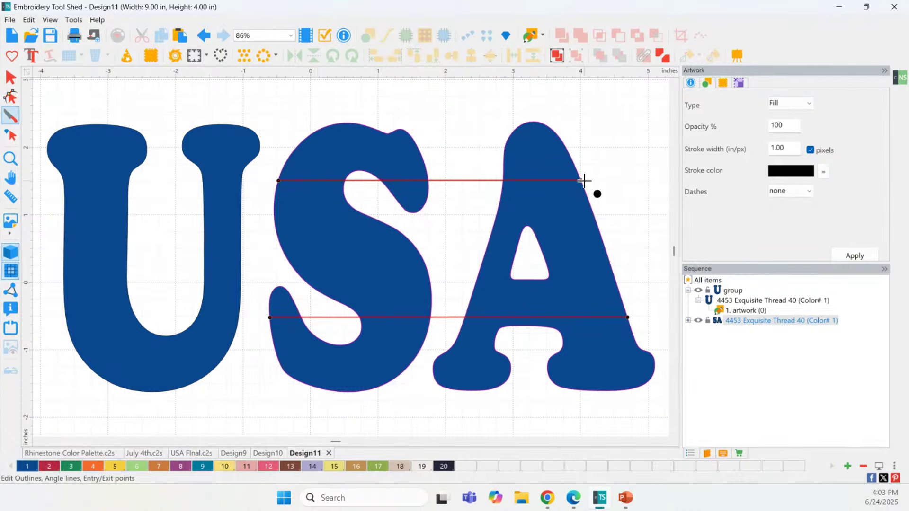
left_click_drag(582, 181, 593, 213)
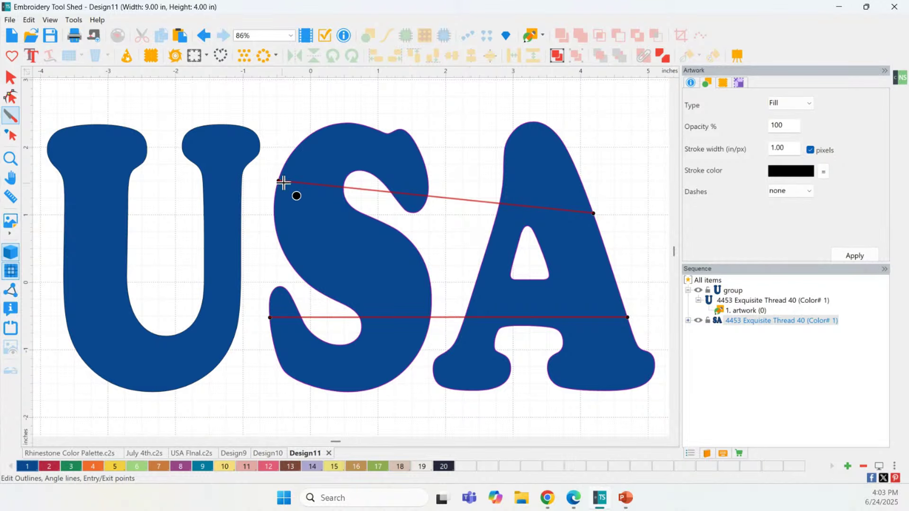
left_click_drag(279, 183, 279, 213)
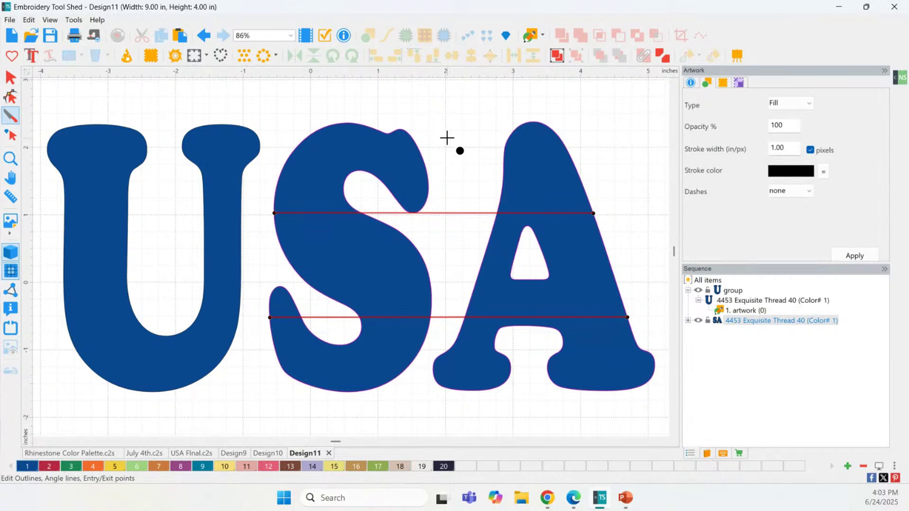
Step: Break the sliced S and A apart into separate artwork pieces, and select the S's three bands to check the cuts
left_click(10, 77)
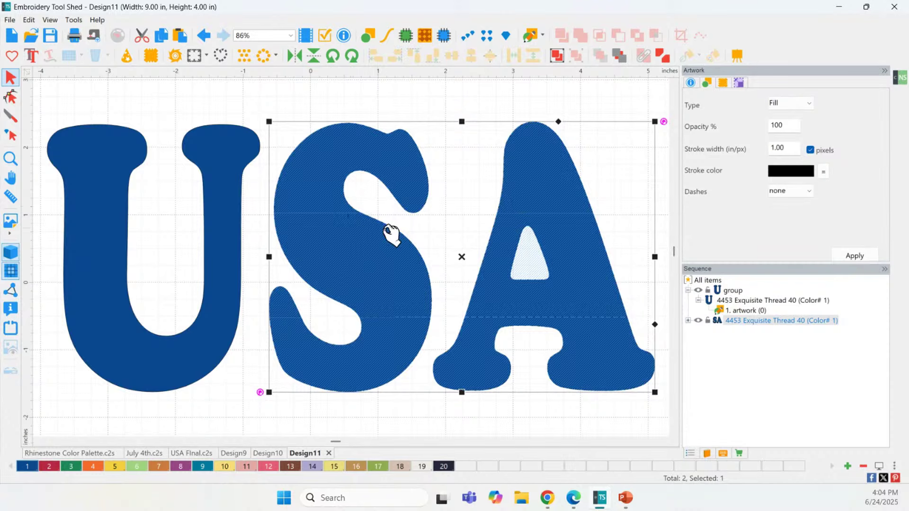
left_click(662, 57)
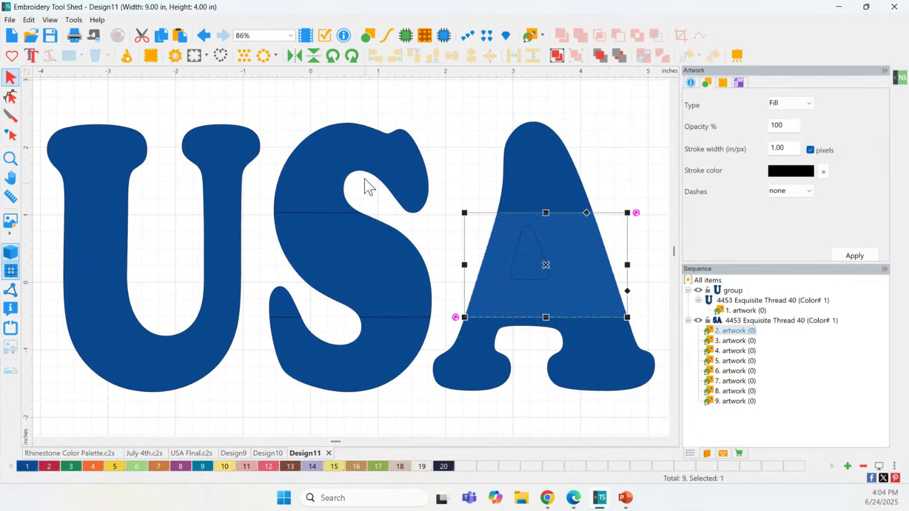
left_click(346, 160)
left_click(348, 244)
left_click(371, 336)
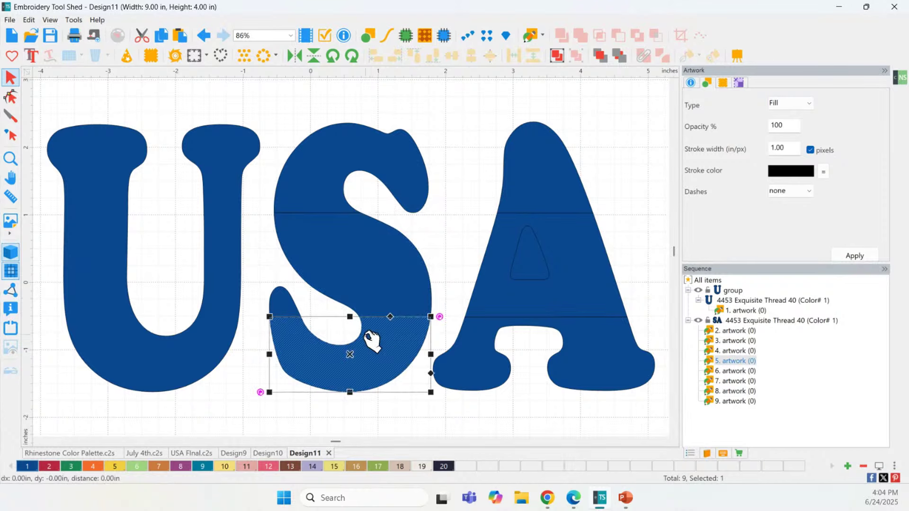
Step: Recolor the upper and lower bands of the S and A with red thread color 2
left_click(374, 179)
left_click(529, 182, "shift")
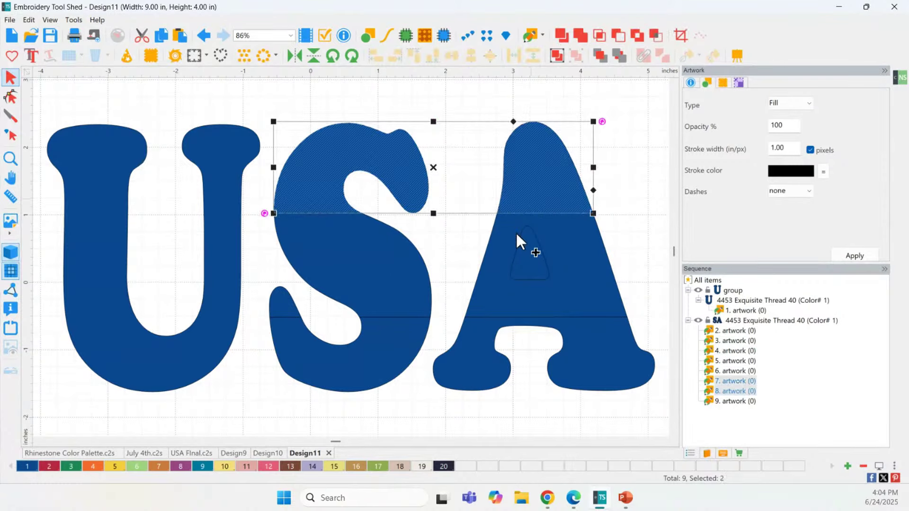
left_click(340, 385, "shift")
left_click(451, 355, "shift")
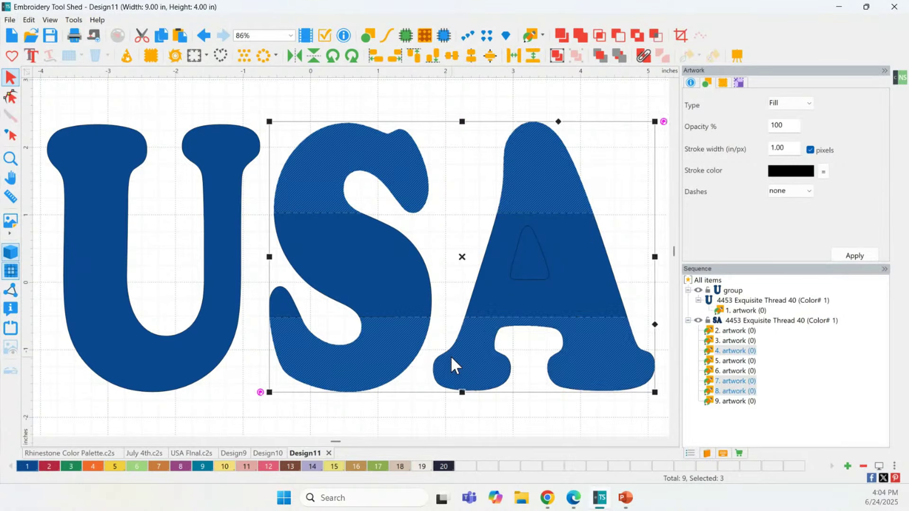
left_click(50, 467)
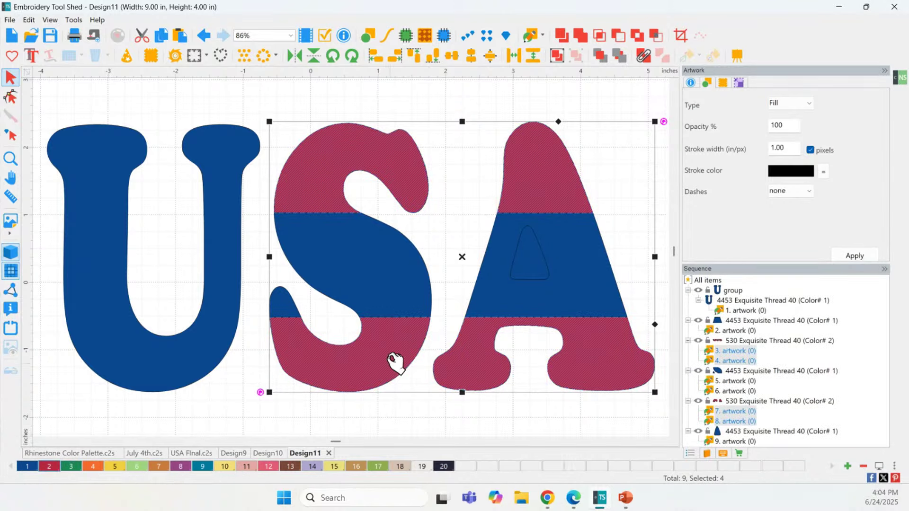
Step: Recolor the middle bands of the S and A and the S's small tip piece with off-white thread color 19
left_click(382, 273)
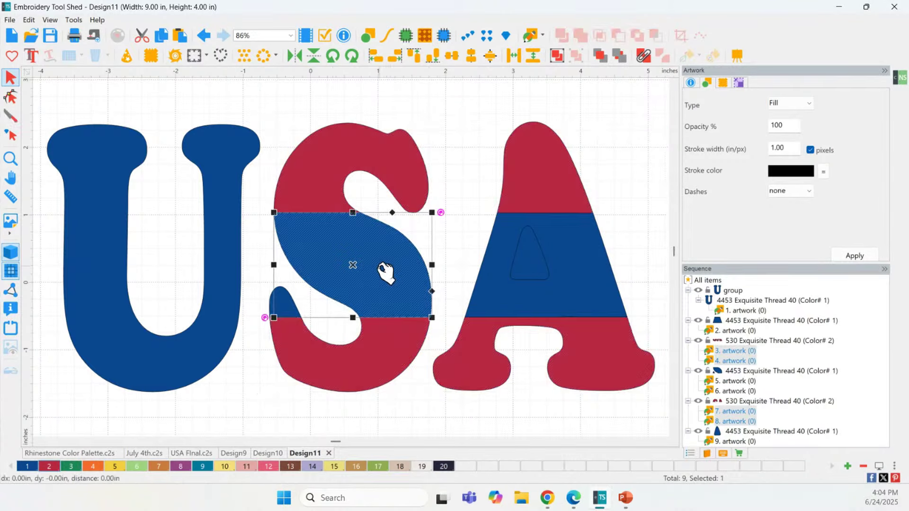
left_click(601, 290, "shift")
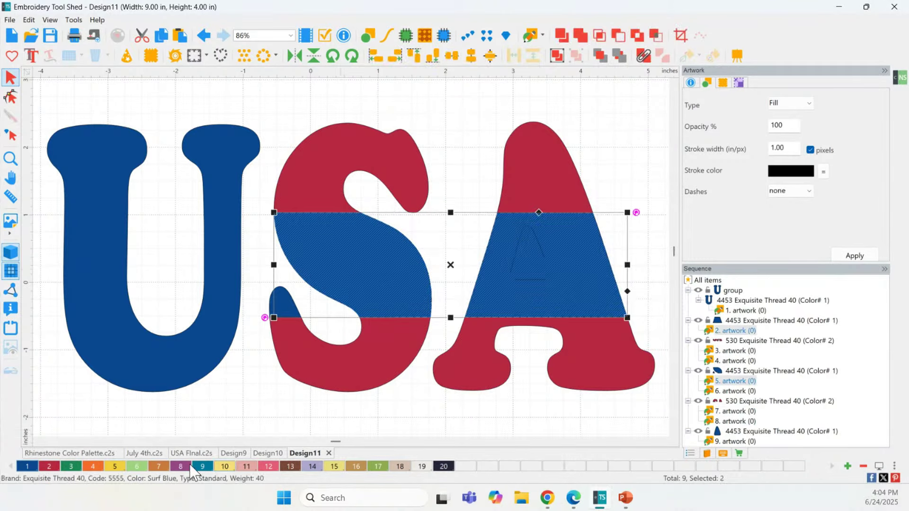
left_click(421, 466)
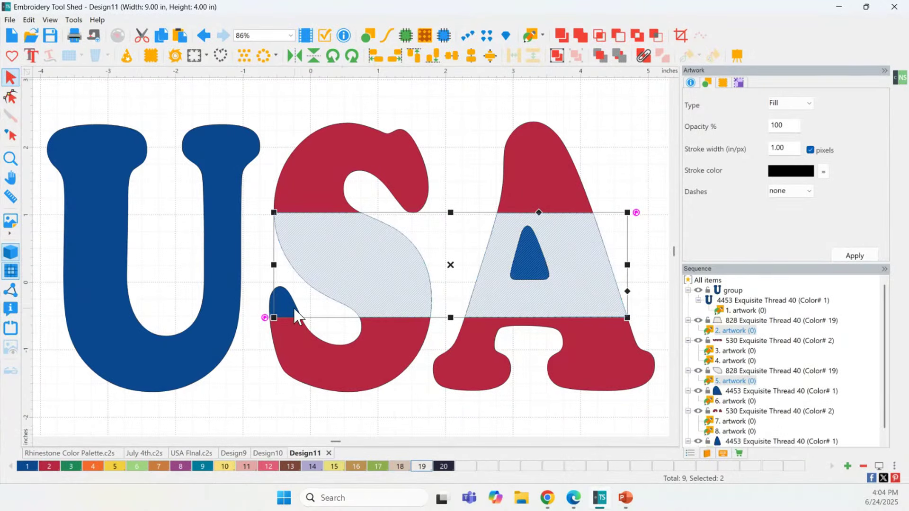
left_click(293, 308)
left_click(422, 466)
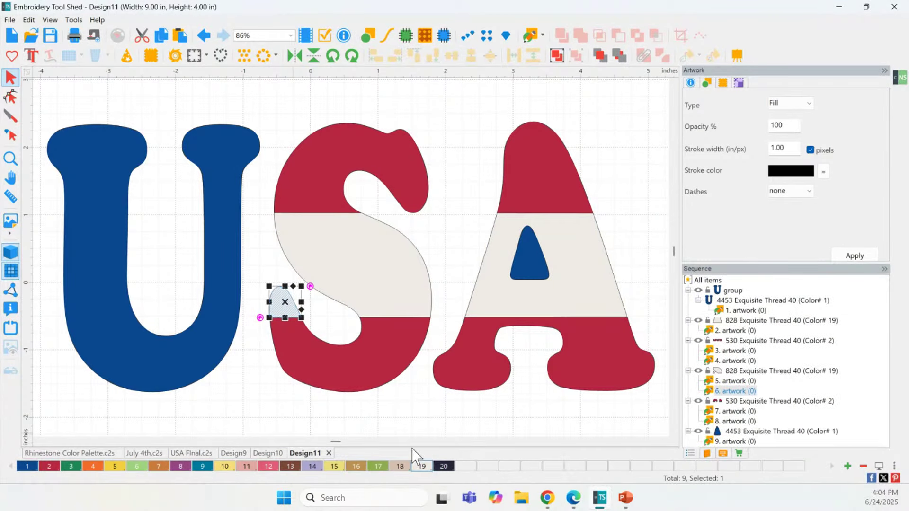
Step: Move the blue inner triangle out of the A, and undo the move
left_click(537, 279)
left_click_drag(538, 279, 643, 273)
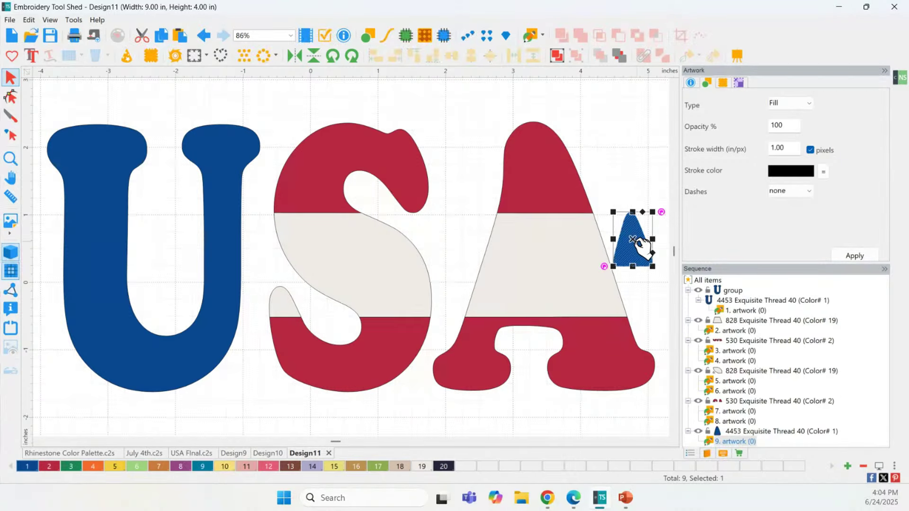
left_click(204, 36)
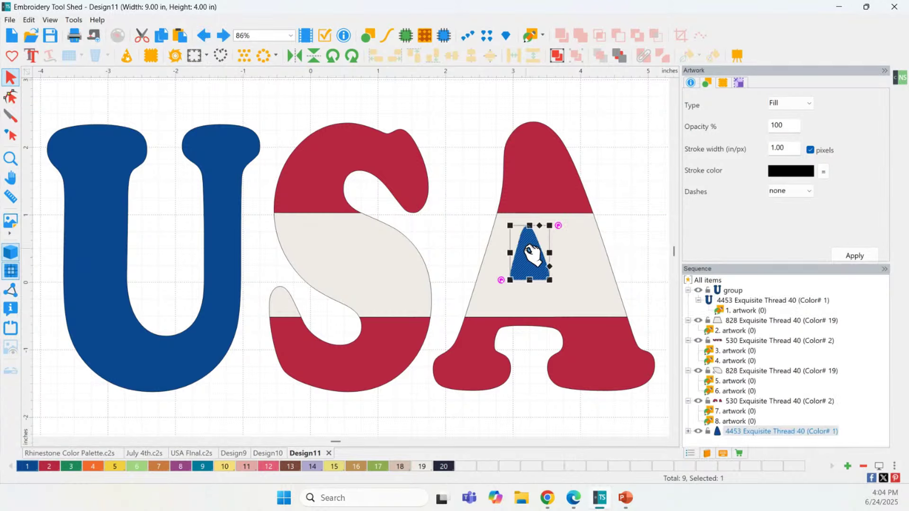
Step: Subtract the blue inner triangle from the A's off-white middle band to leave a hole
left_click(571, 260, "shift")
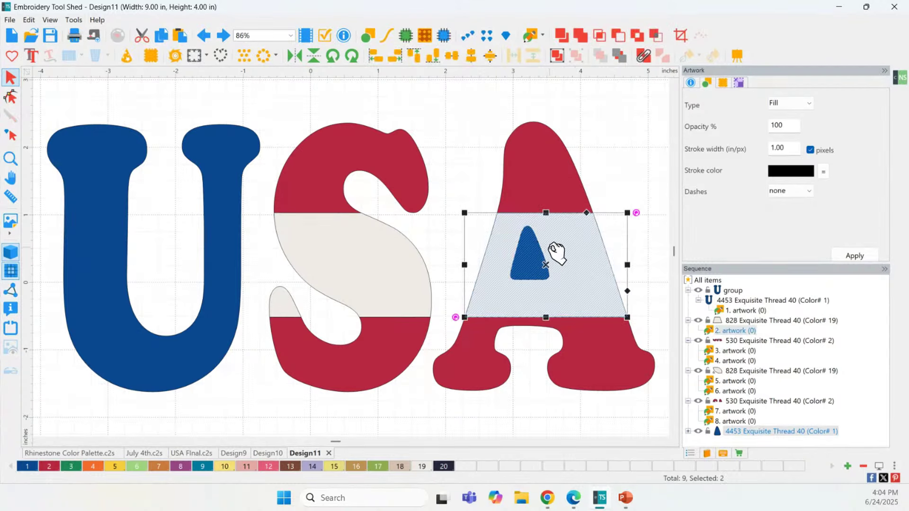
left_click(619, 37)
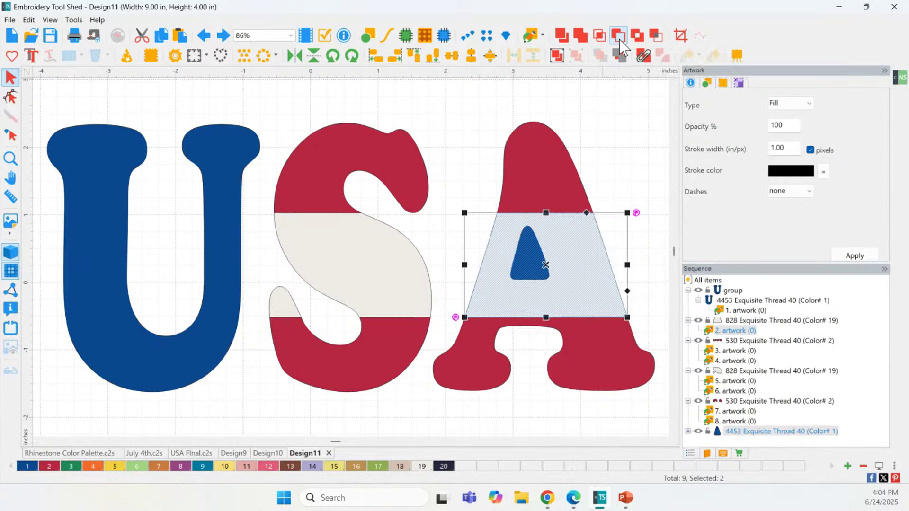
left_click(610, 190)
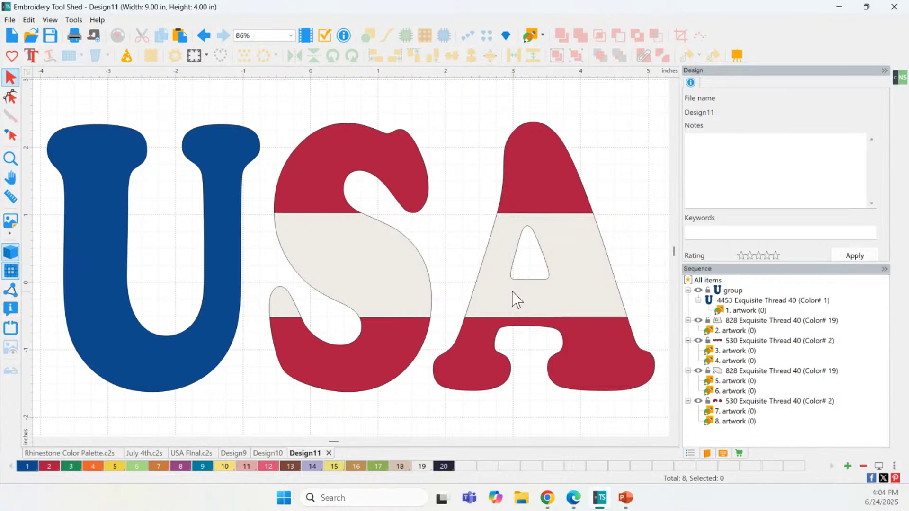
Step: Convert the entire USA lettering artwork to a bling fill
scroll(517, 300, "down", 2)
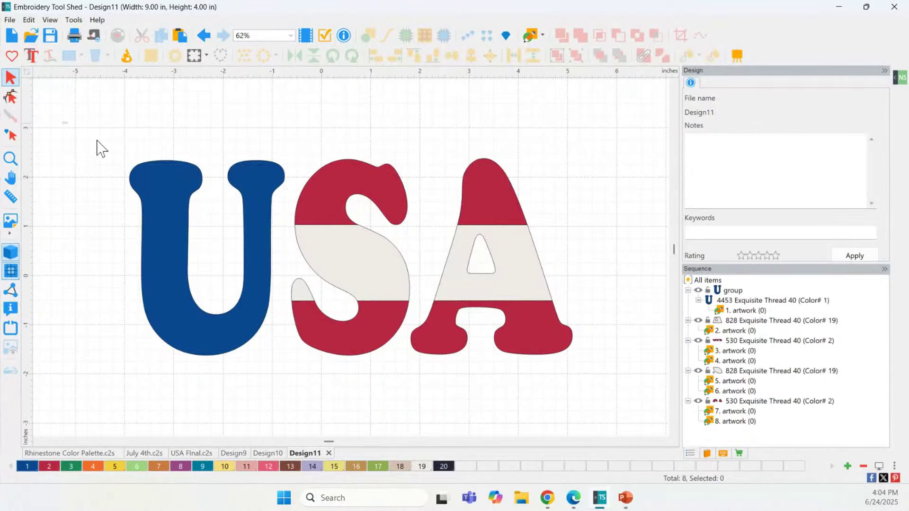
left_click_drag(61, 122, 606, 441)
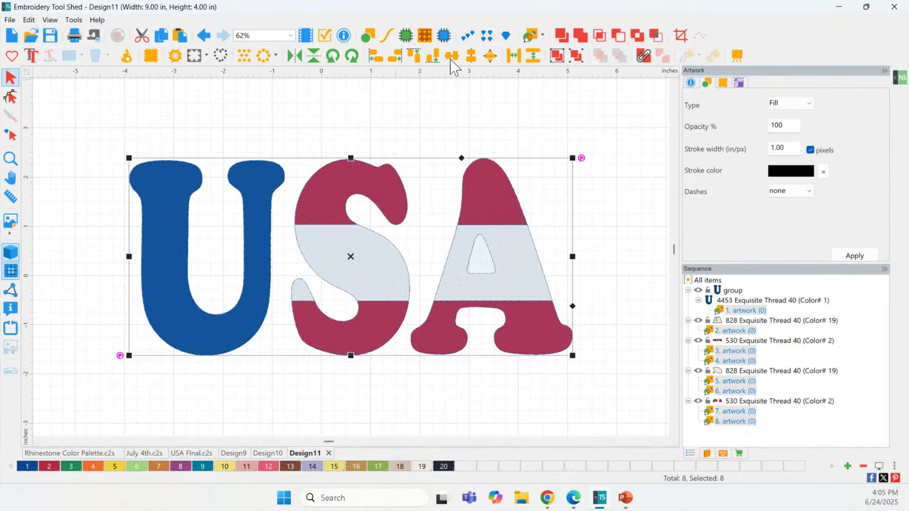
left_click(487, 36)
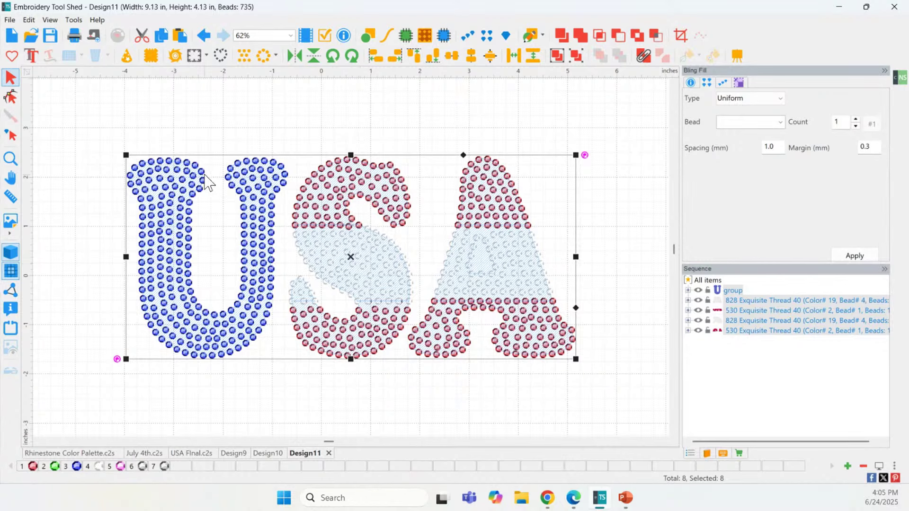
Step: Start an outline around the USA bling lettering and preview it at distances of 0.25, 0.4 and 0.5 in
left_click(221, 55)
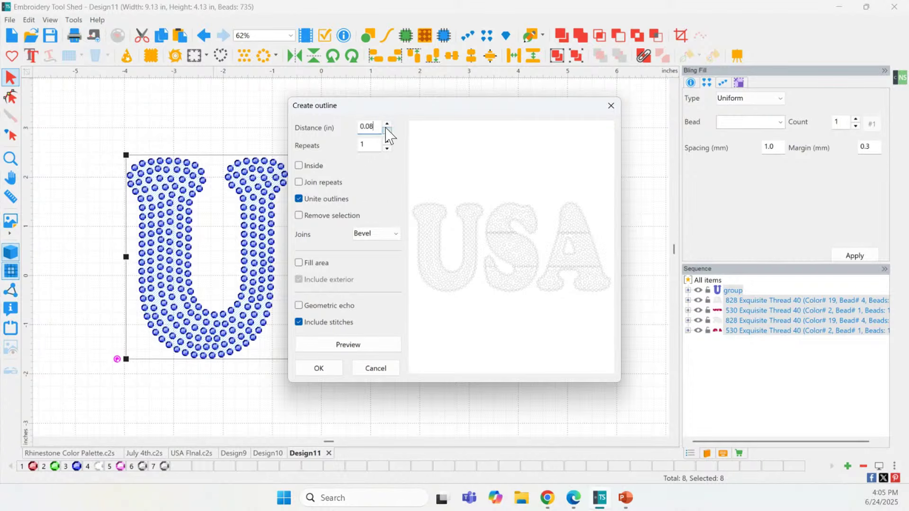
left_click_drag(385, 126, 366, 134)
left_click(368, 344)
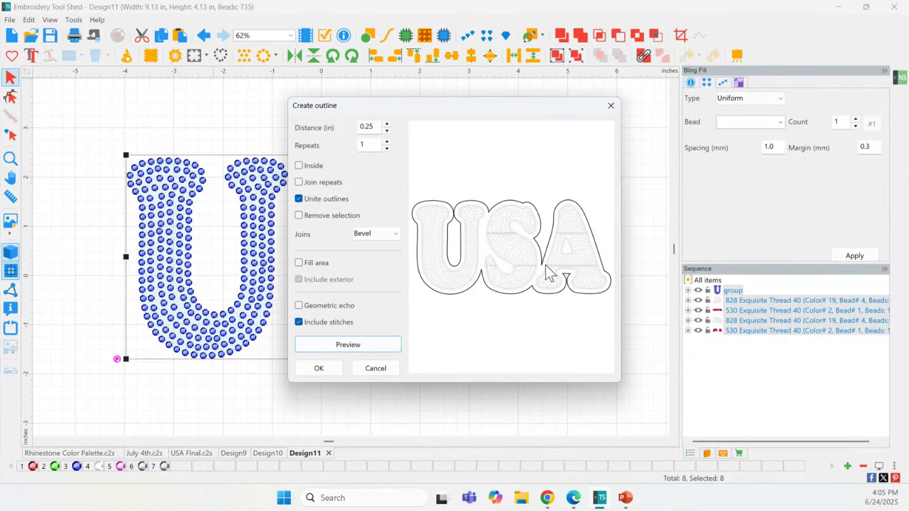
left_click(374, 132)
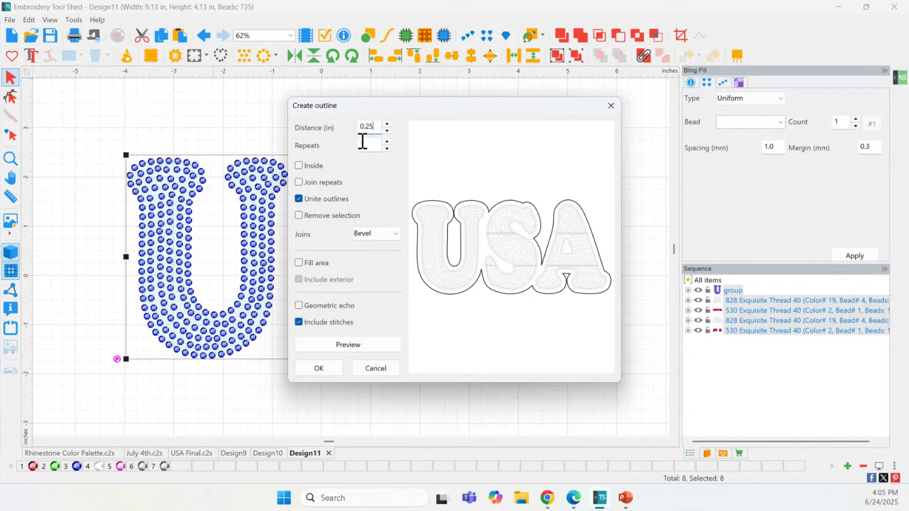
type("4")
left_click(354, 347)
left_click(375, 126)
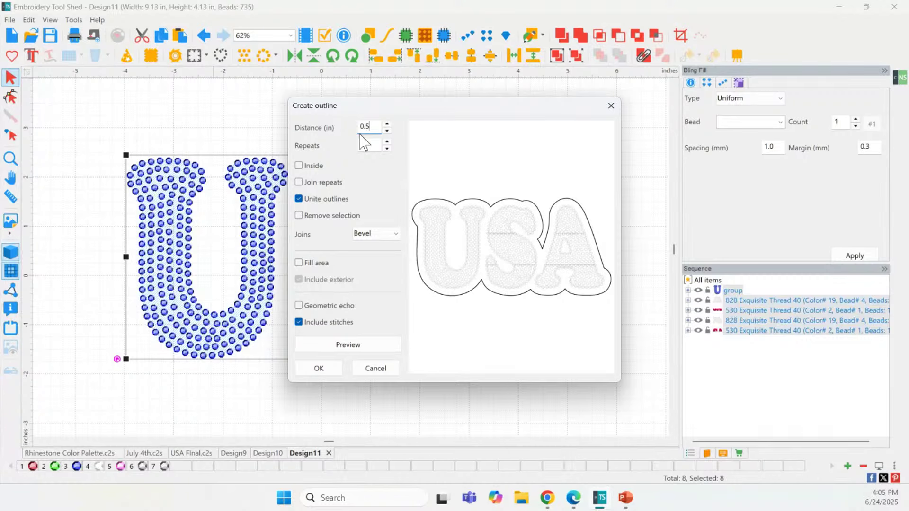
left_click(369, 351)
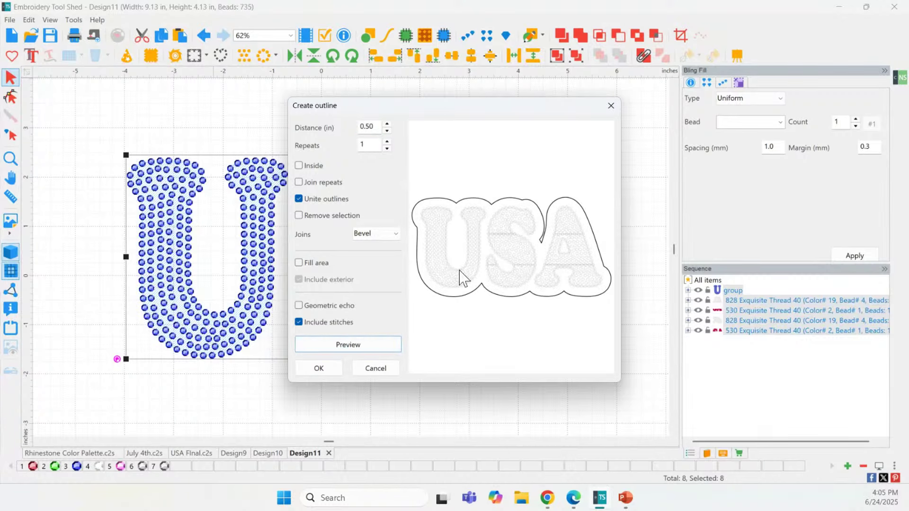
Step: Create the outline around the USA lettering at a distance of 0.40 in with Round joins
left_click(368, 127)
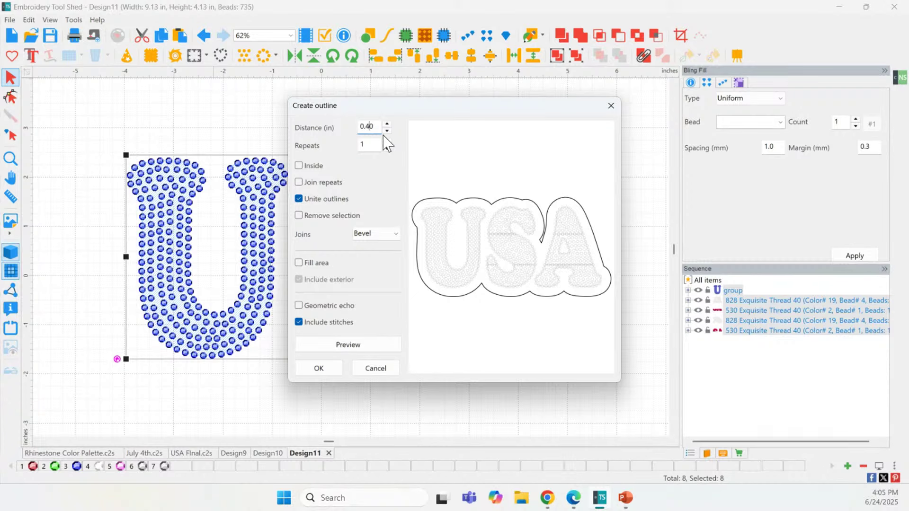
left_click(371, 346)
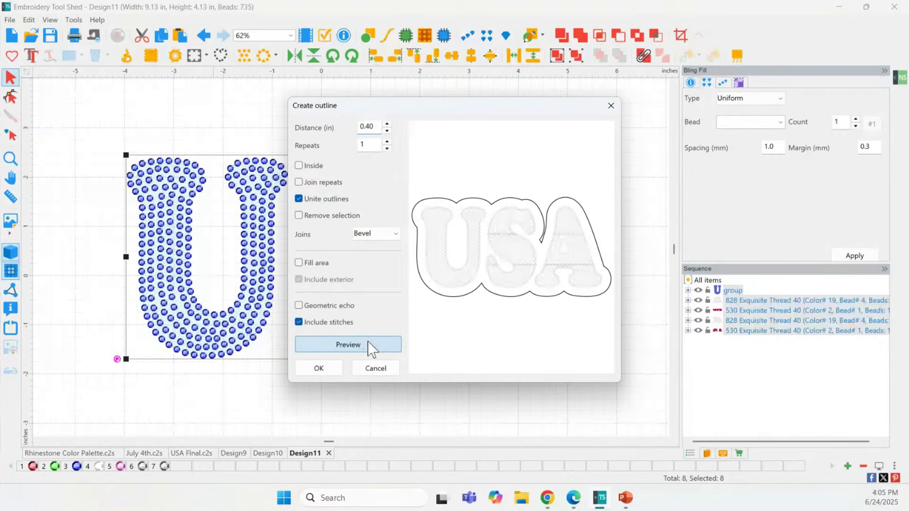
left_click(378, 234)
left_click(373, 245)
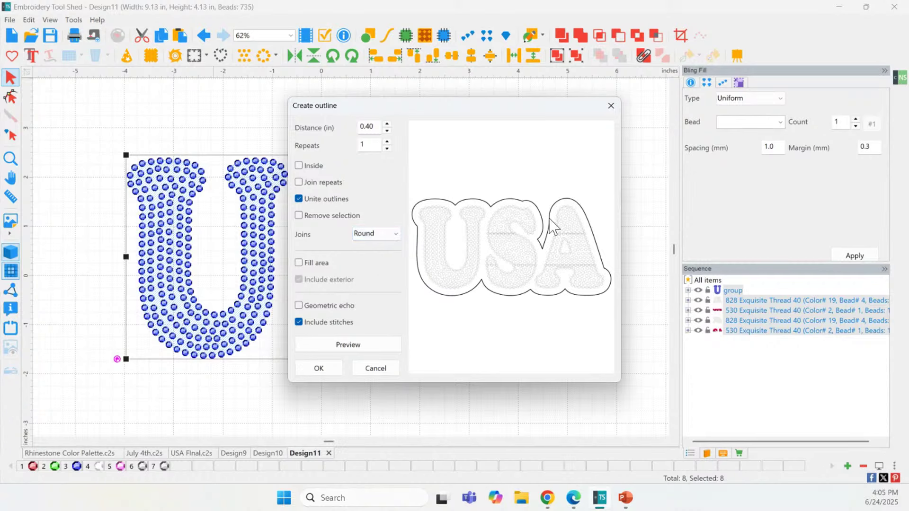
left_click(372, 345)
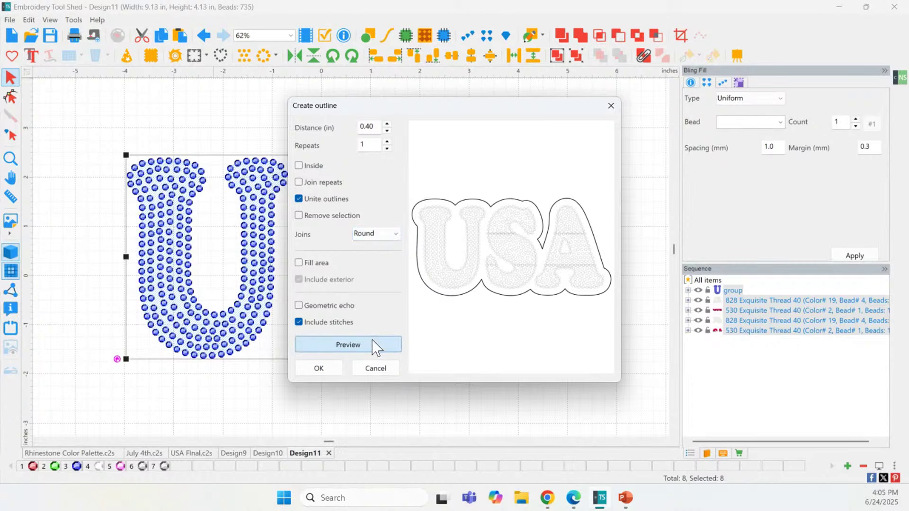
left_click(320, 369)
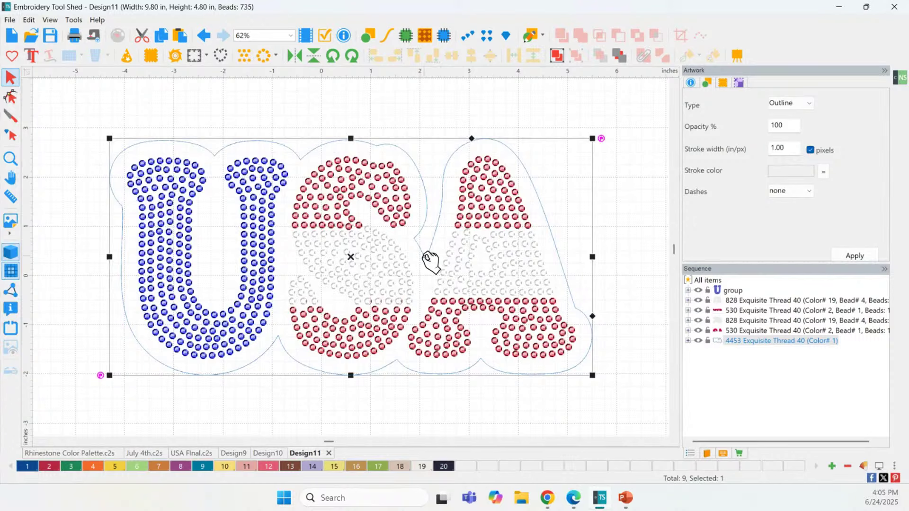
Step: Delete the three outline nodes in the deep notch between the S and the A to smooth the dip
left_click(430, 170)
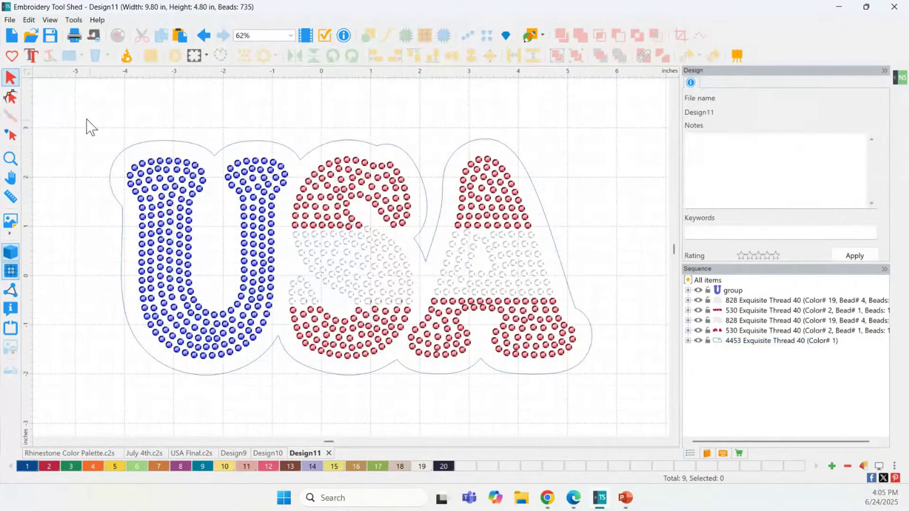
left_click(10, 97)
left_click(423, 259)
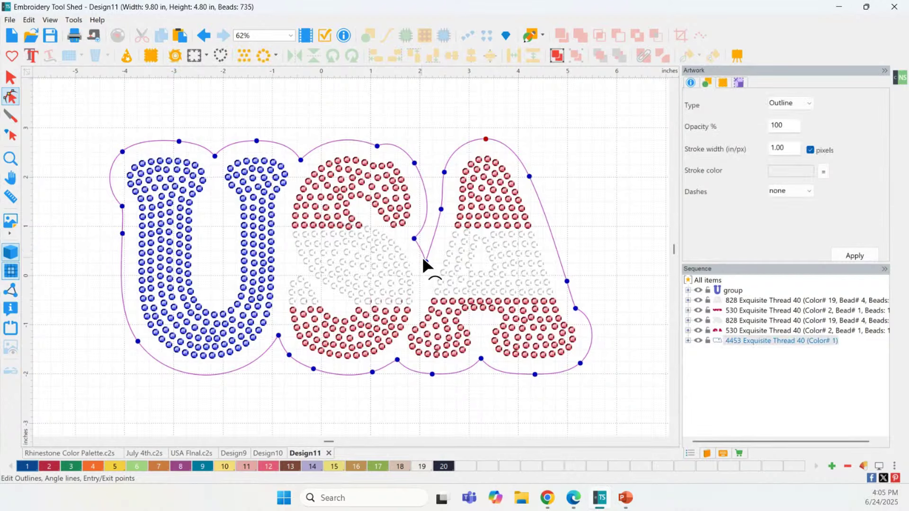
double_click(425, 260)
double_click(413, 237)
double_click(441, 209)
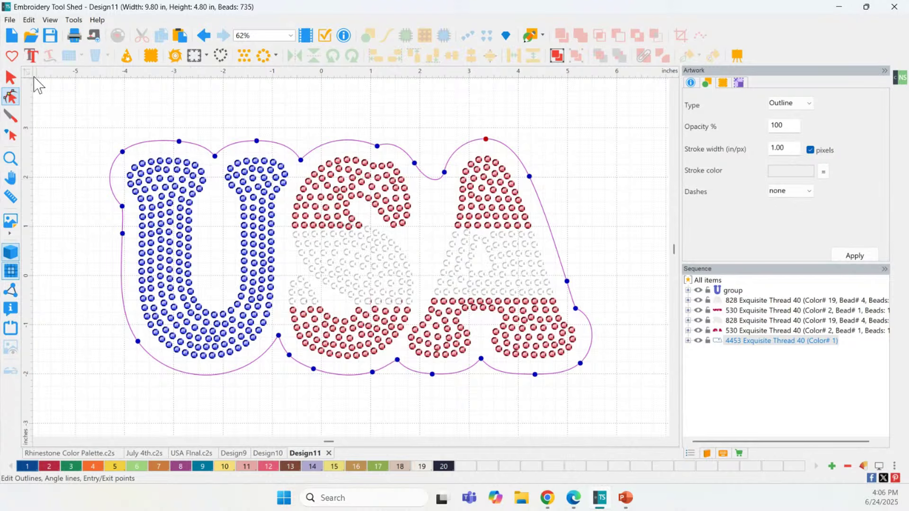
left_click(10, 78)
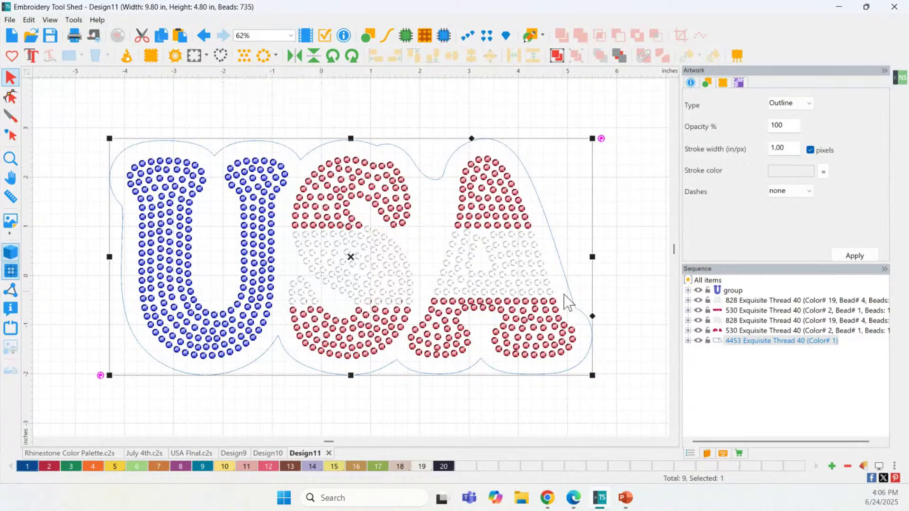
Step: Convert the outline around the USA to a bling stroke with 3 outer rings
left_click(687, 341)
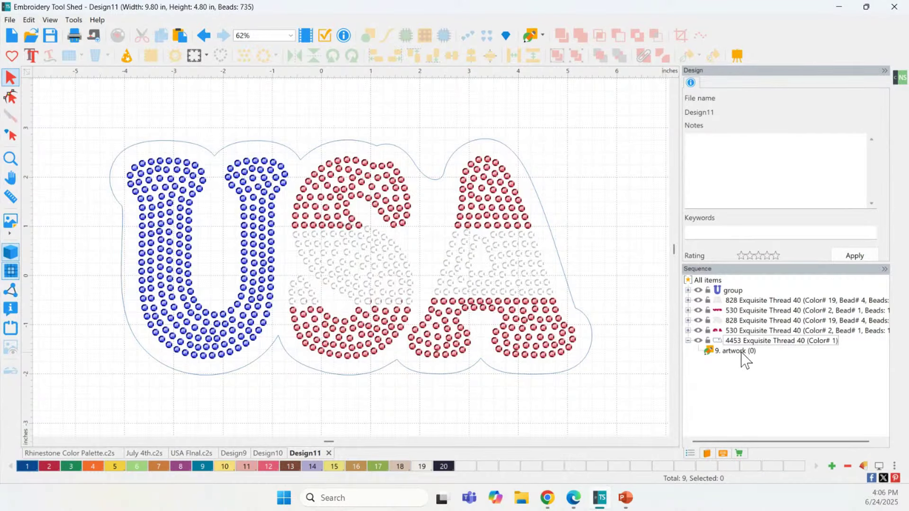
left_click(741, 352)
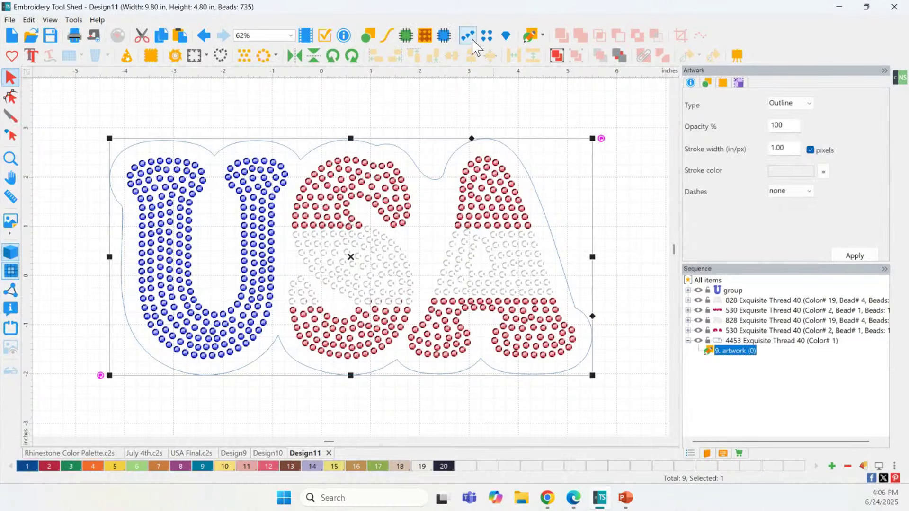
left_click(469, 36)
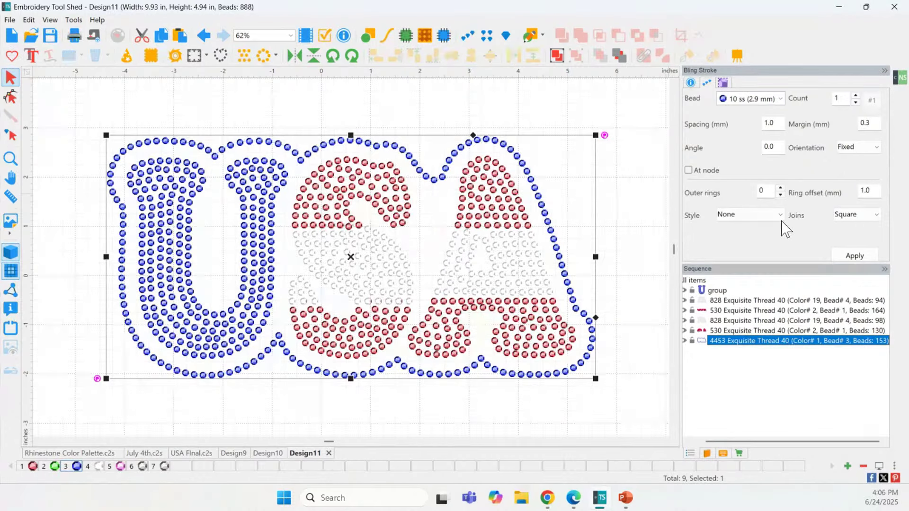
left_click(780, 187)
left_click(780, 188)
left_click(780, 188)
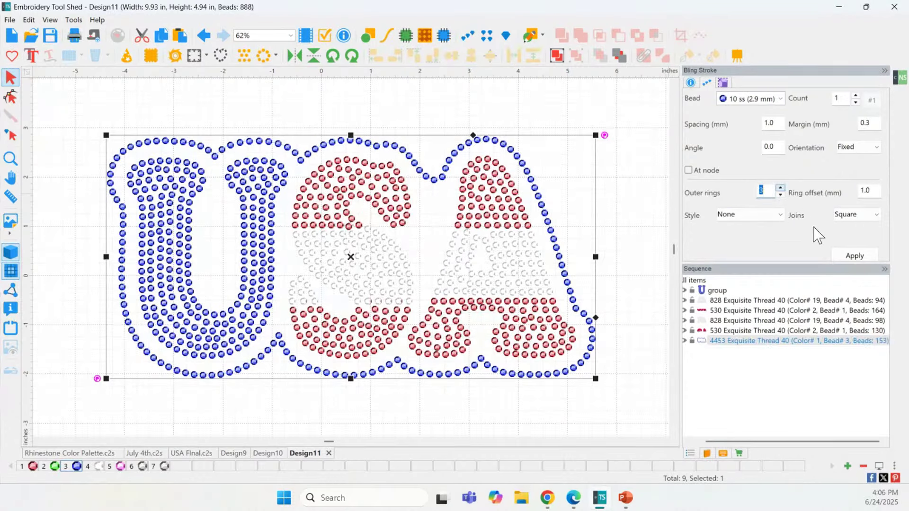
left_click(845, 257)
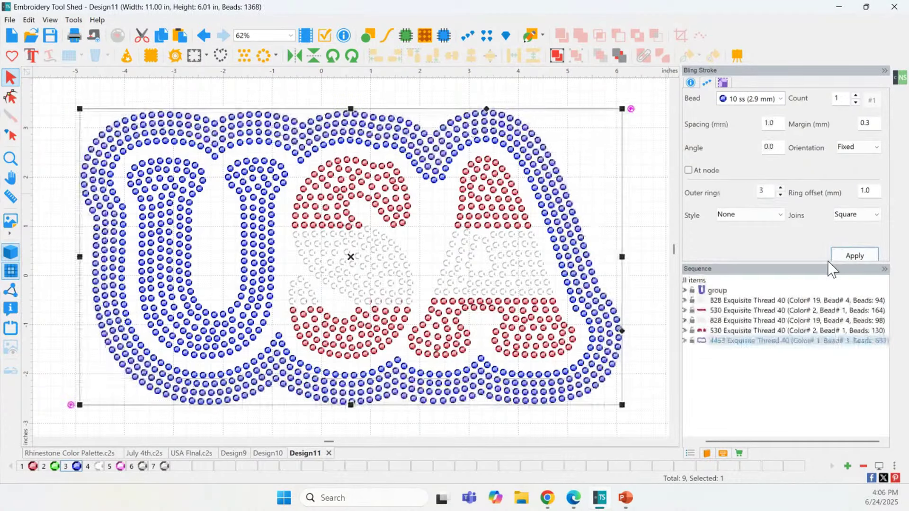
Step: Set the outline's bead count to 3 and make bead #2 the white 10 ss (2.9 mm) stone
left_click(855, 95)
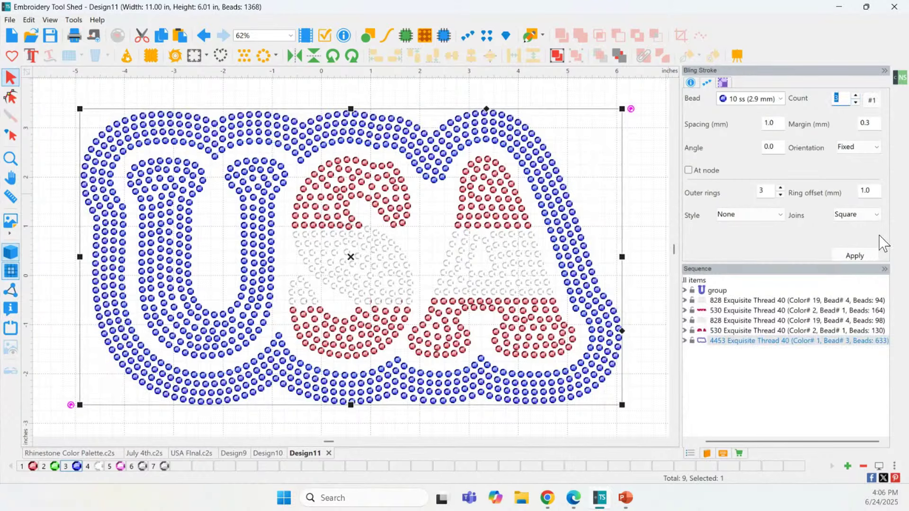
left_click(855, 255)
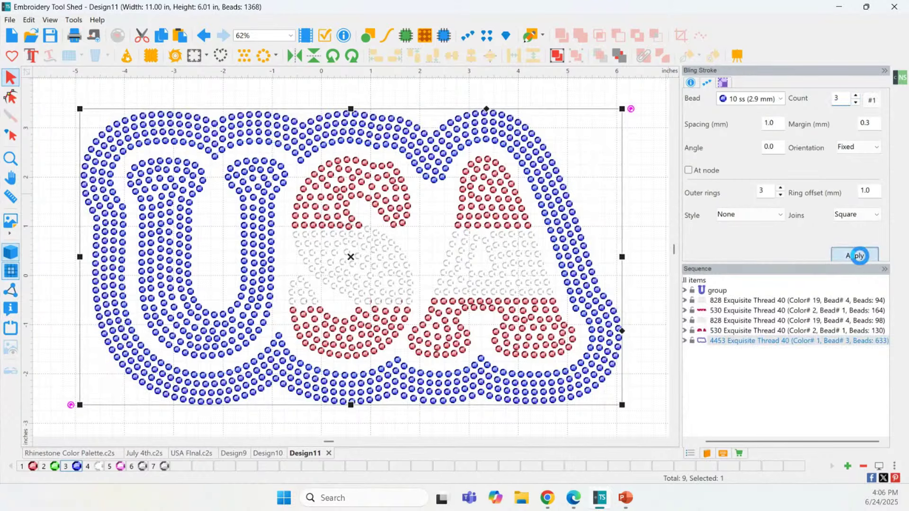
left_click(869, 101)
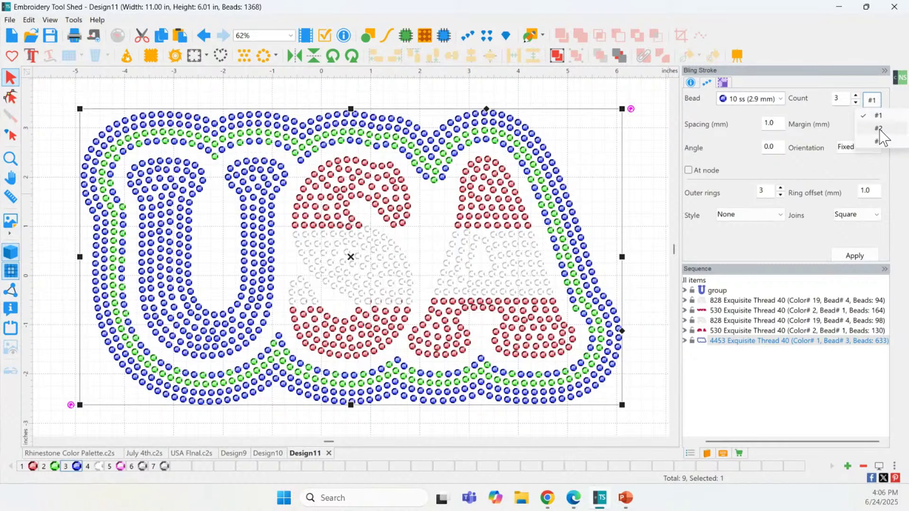
left_click(879, 128)
left_click(776, 98)
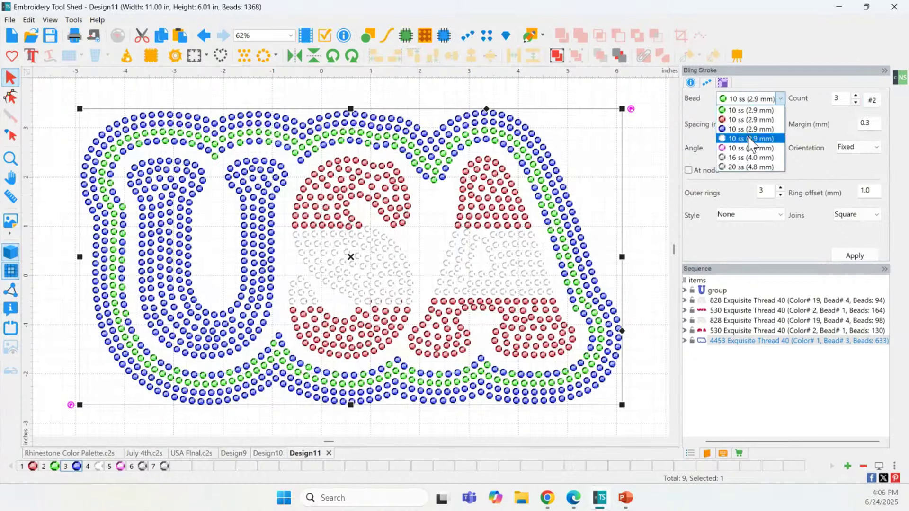
left_click(750, 138)
left_click(851, 254)
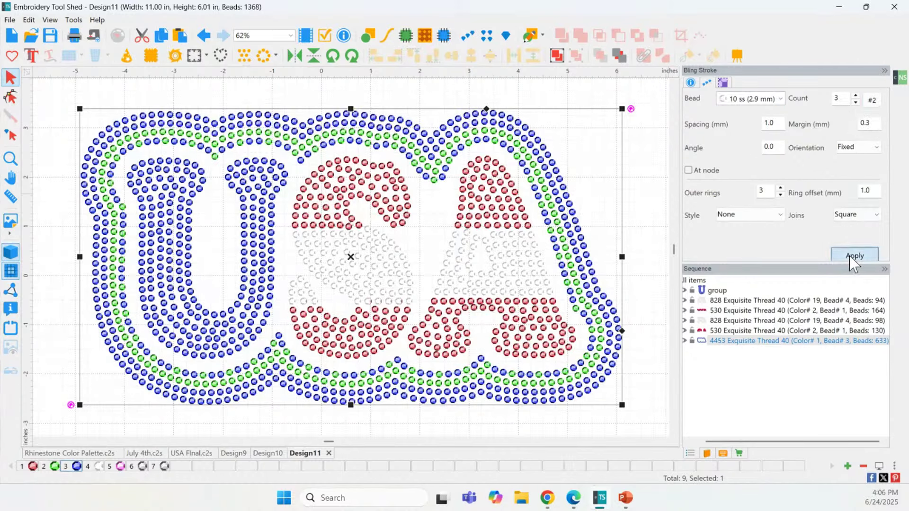
Step: Make bead #3 of the outline stroke the red 10 ss (2.9 mm) stone
left_click(871, 100)
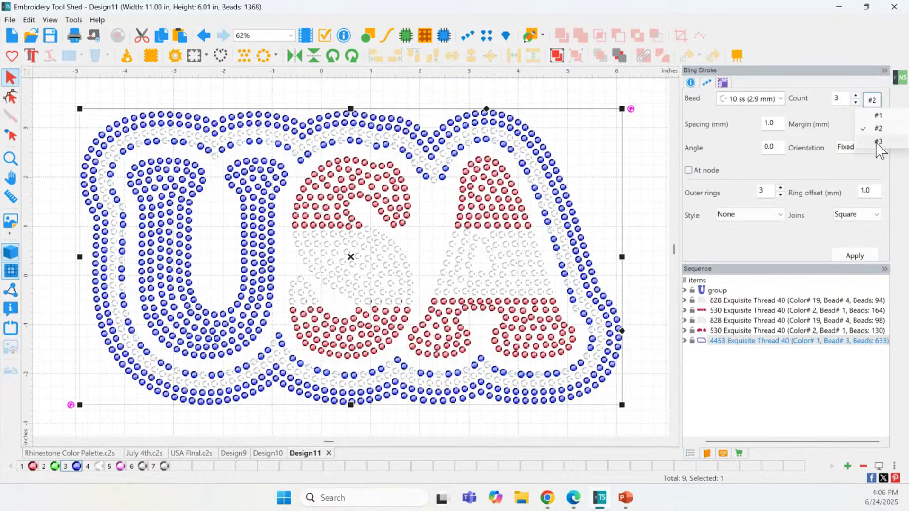
left_click(879, 141)
left_click(771, 99)
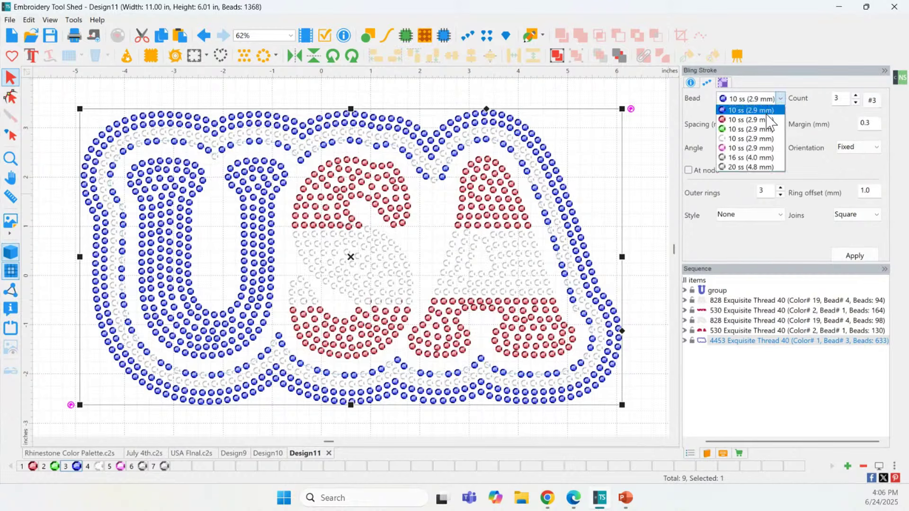
left_click(747, 116)
left_click(850, 258)
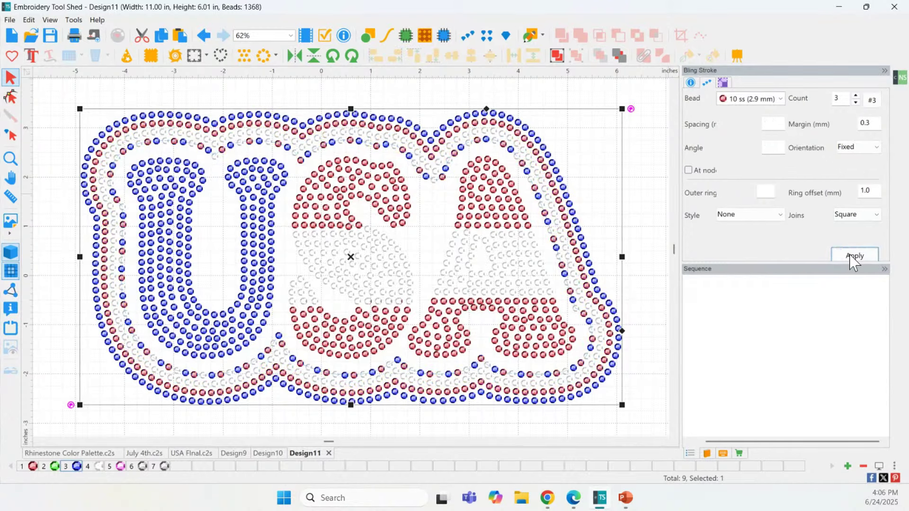
Step: Apply the Scatter 1 style to the outline's bling stroke and deselect it
left_click(761, 218)
left_click(753, 273)
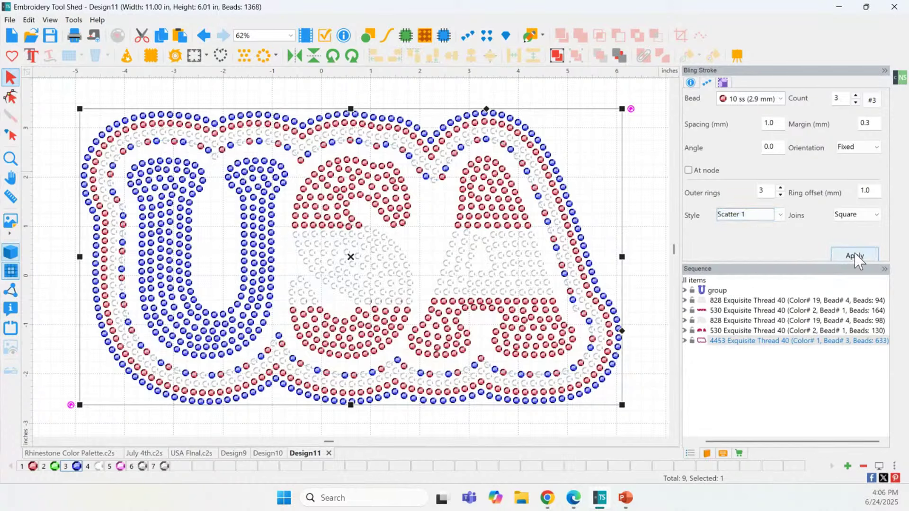
left_click(845, 256)
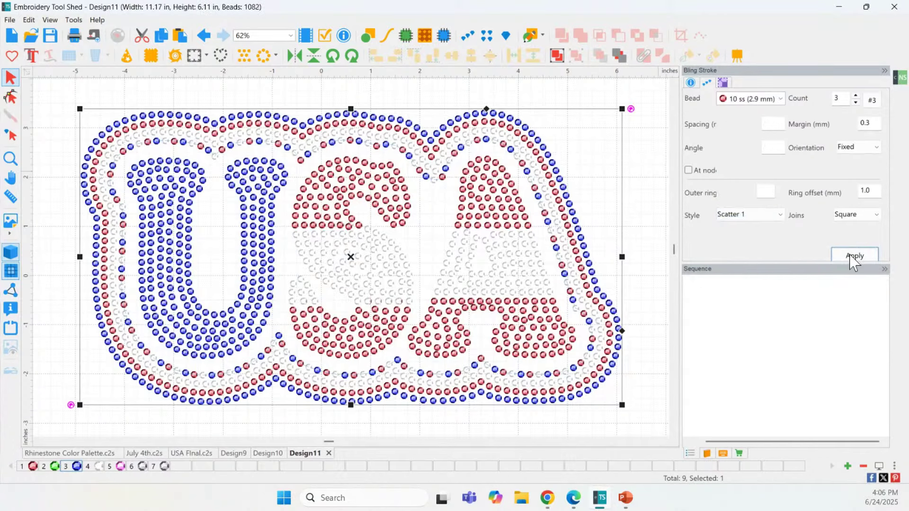
left_click(601, 174)
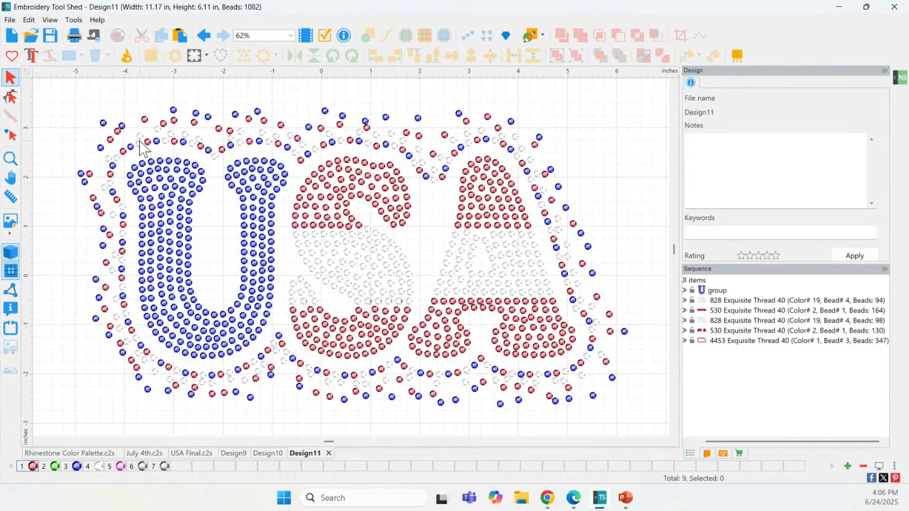
left_click(10, 20)
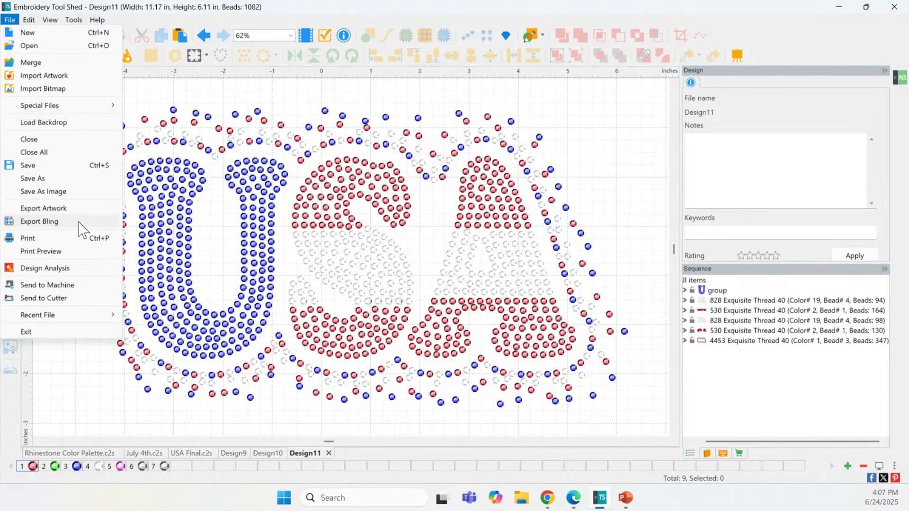
left_click(93, 367)
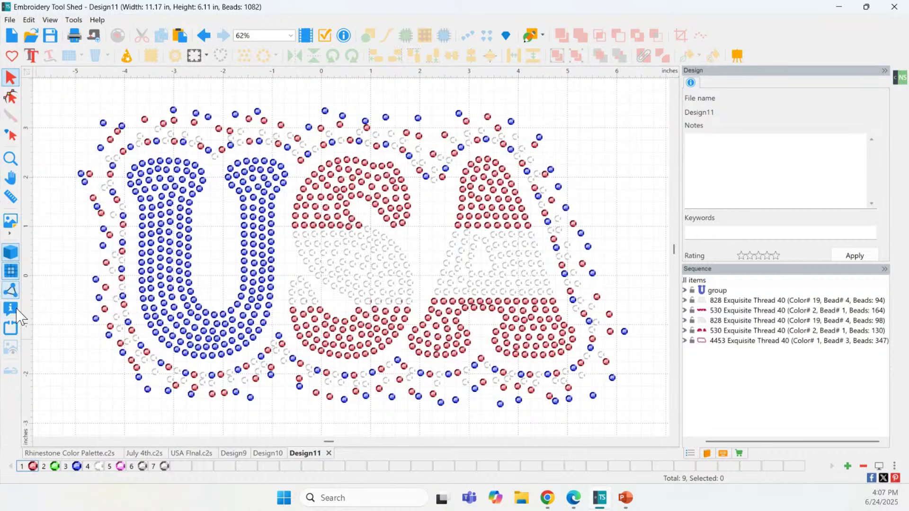
Step: Turn off the 3D view to inspect the flat bead outlines of the USA design, and turn it back on
left_click(10, 256)
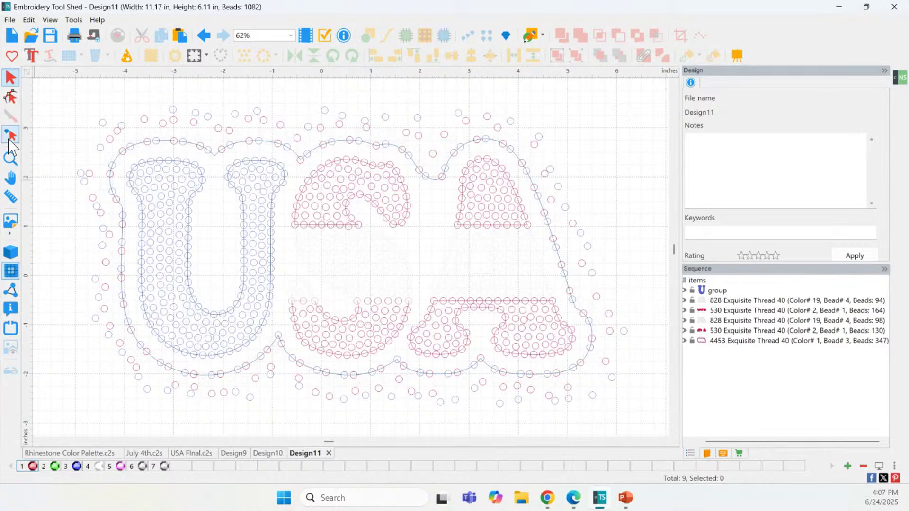
left_click(11, 255)
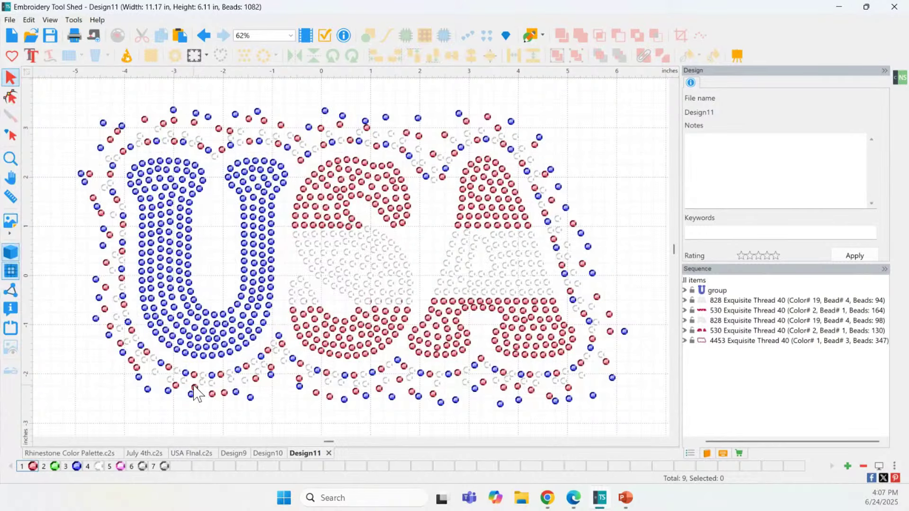
Step: Switch to the July 4th.c2s design and examine the text and bling fill settings of the July lettering and the red part of the 4
left_click(149, 454)
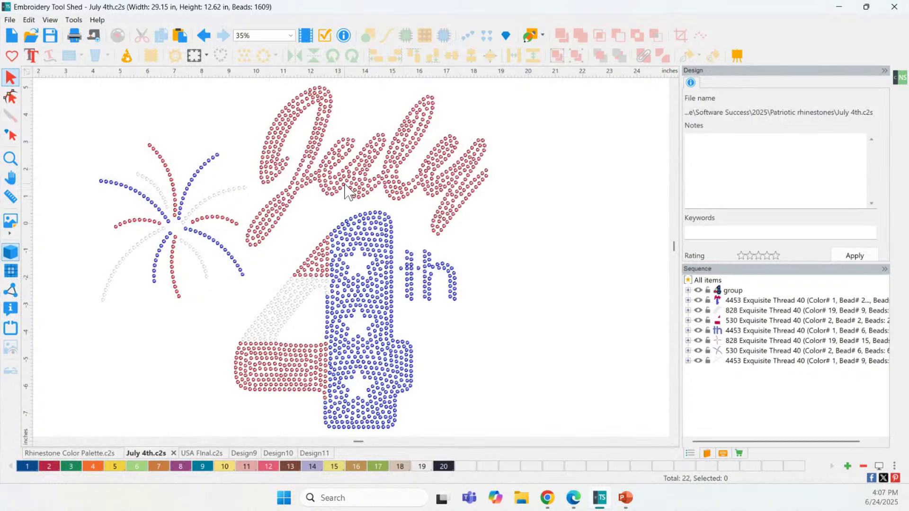
left_click(319, 176)
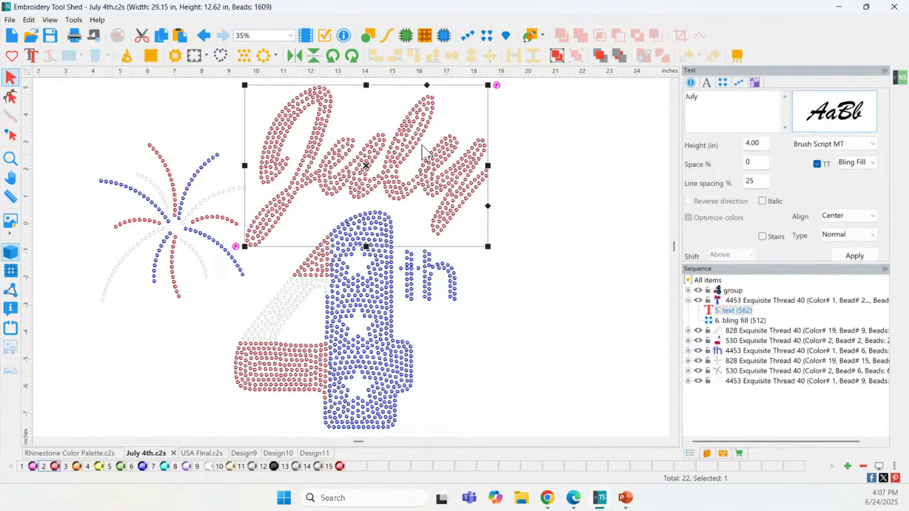
left_click(487, 36)
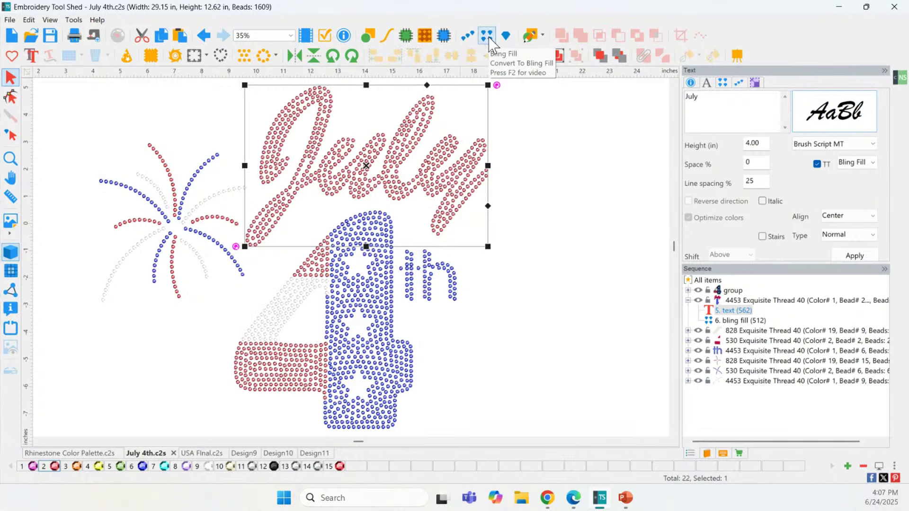
left_click(852, 166)
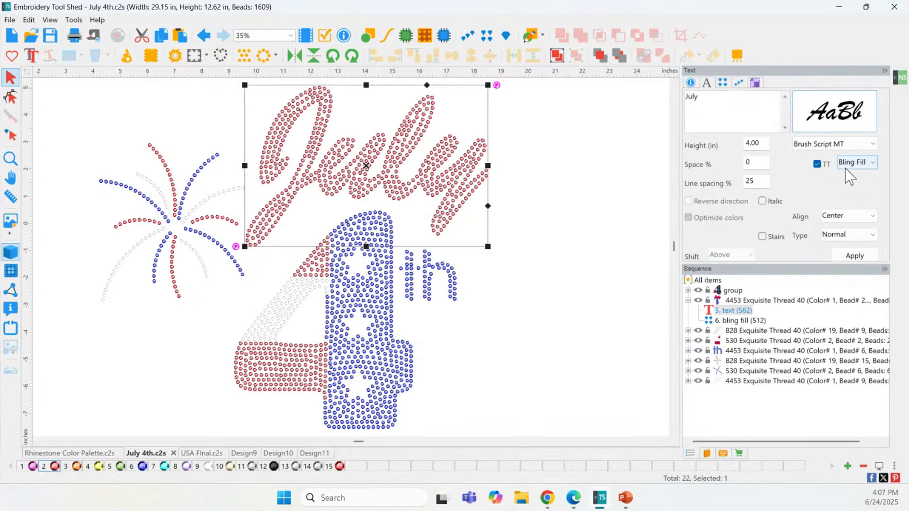
left_click(320, 383)
left_click(486, 361)
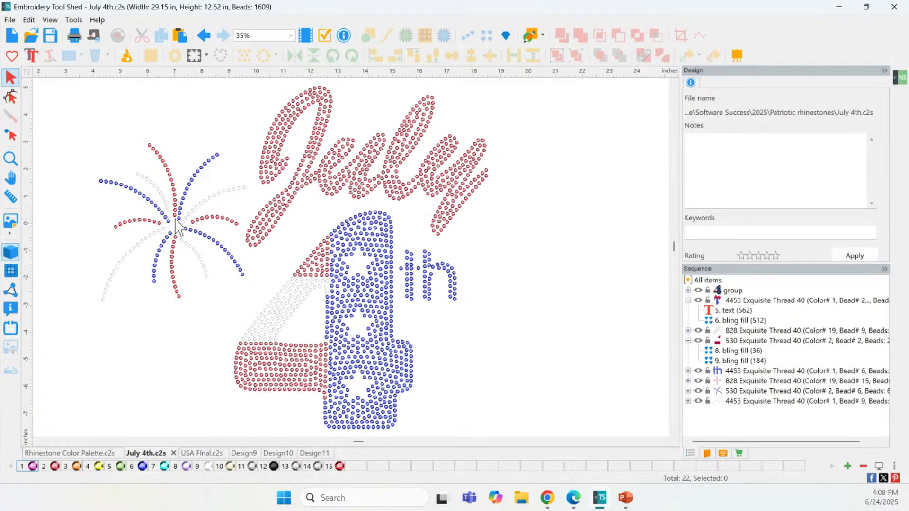
Step: Examine the text settings of the blue "th" lettering beside the 4 and deselect it
left_click(431, 287)
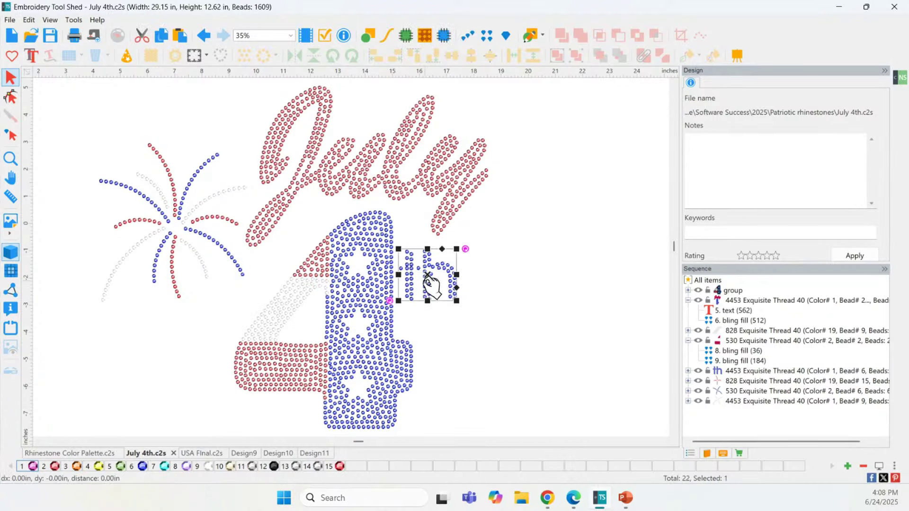
left_click(429, 286)
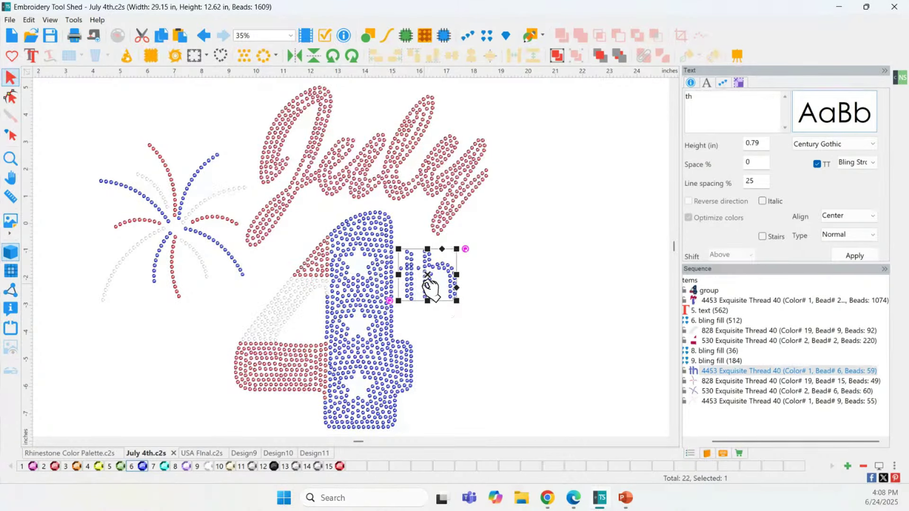
left_click(517, 309)
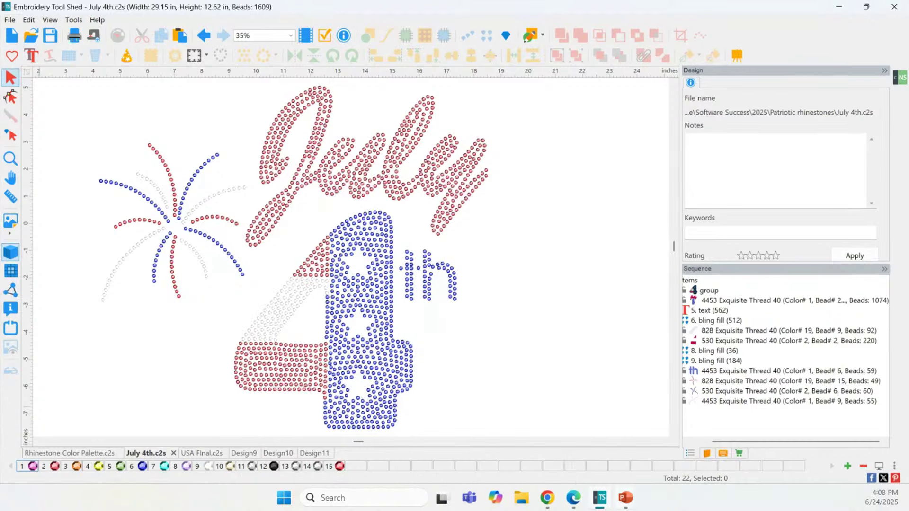
Step: Switch to the PowerPoint slide show with the Cut N Stitch Software slide
mouse_move(629, 502)
left_click(719, 429)
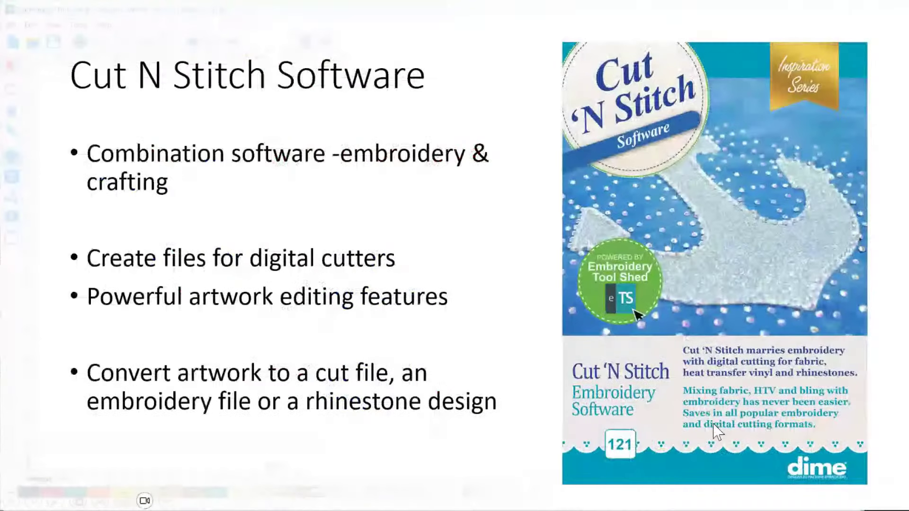